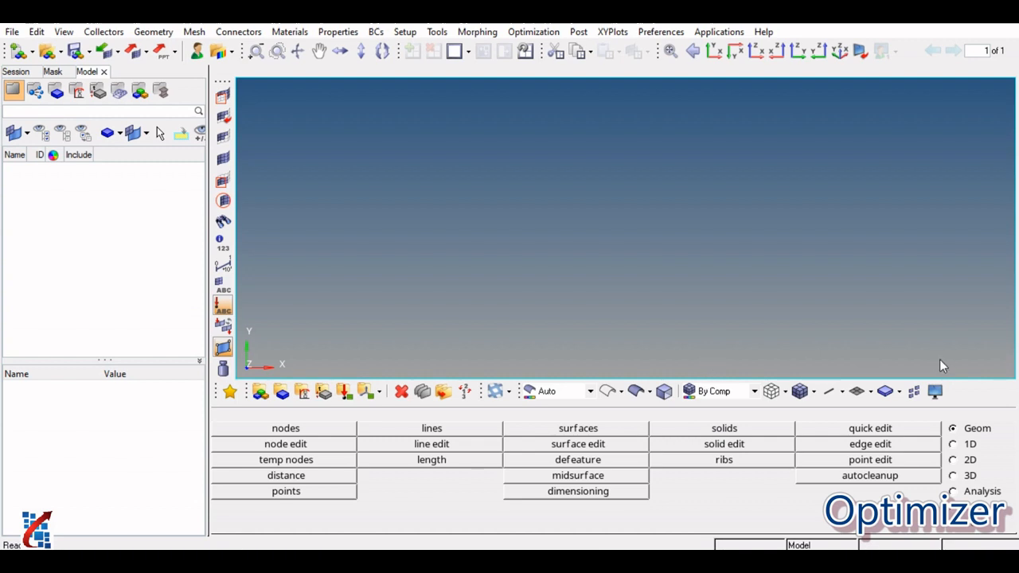
Create a line by XYZ coordinates from the origin to x 100, y 0, z 0
left_click(426, 429)
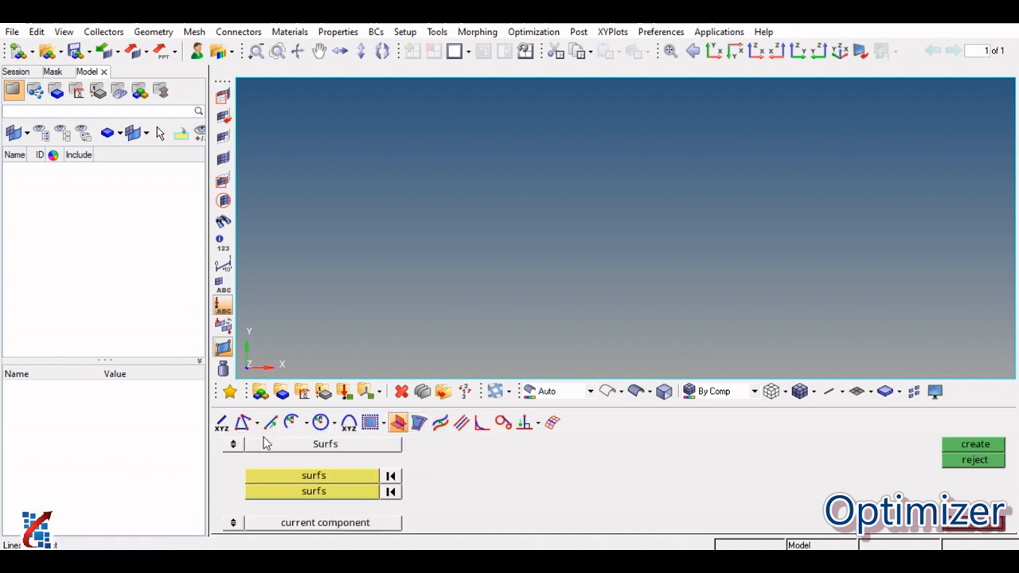
left_click(222, 425)
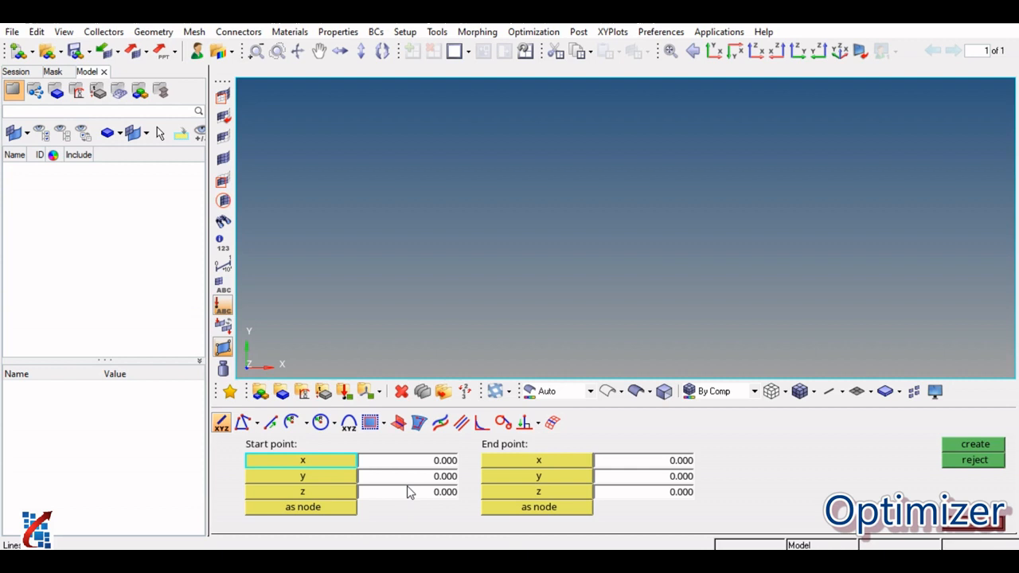
left_click(670, 462)
type("100")
key("Return")
left_click(973, 444)
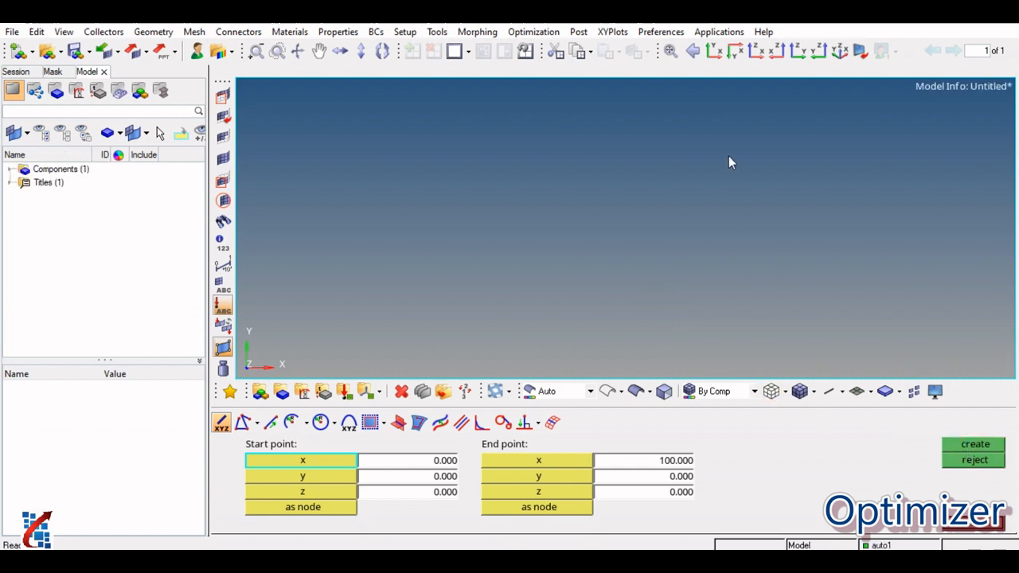
left_click(671, 55)
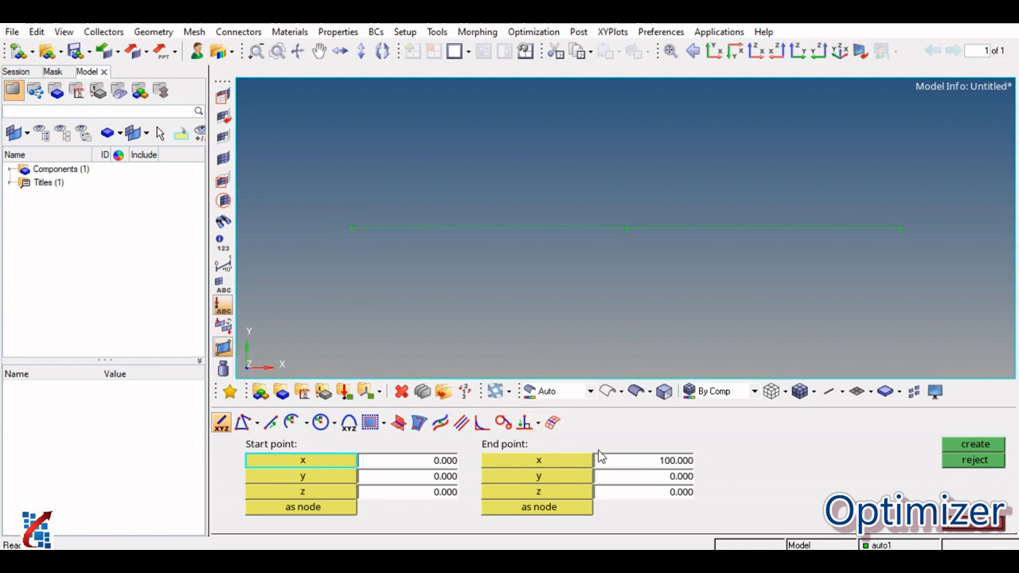
Create a second XYZ line from the origin to x 0, y 50, z 0
double_click(646, 460)
type("0")
double_click(677, 476)
type("50")
left_click(750, 475)
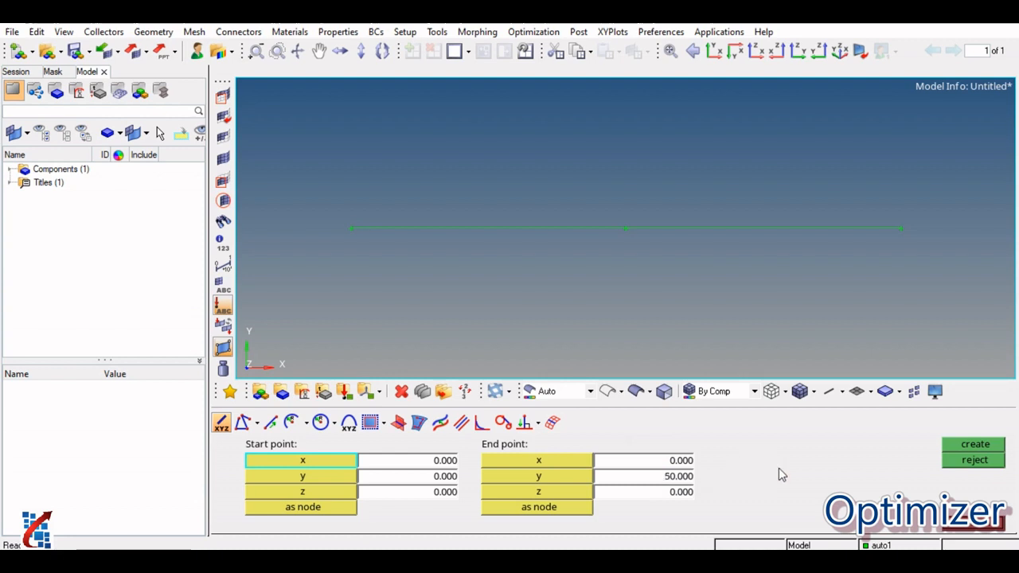
left_click(978, 444)
left_click(670, 51)
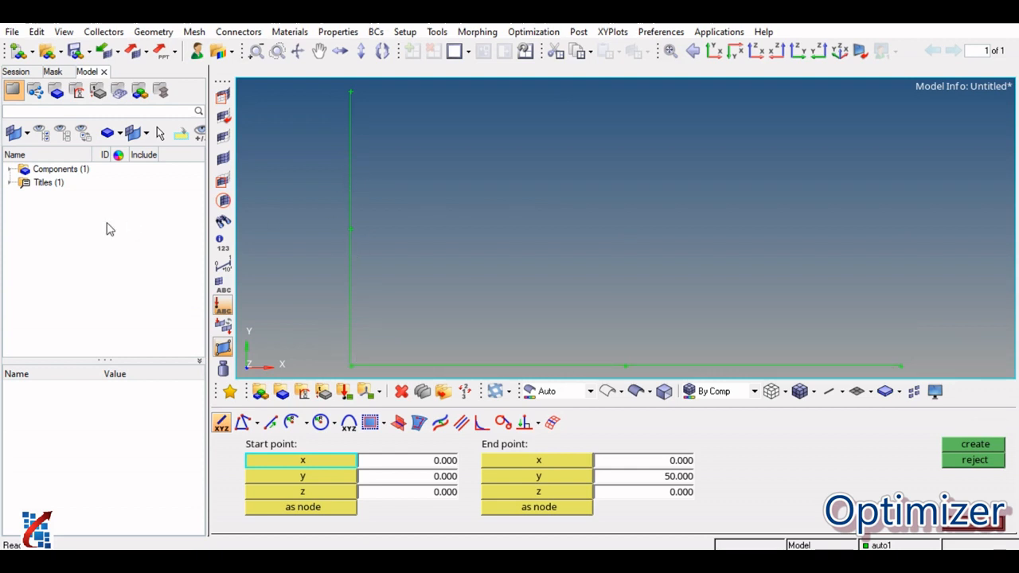
Change the colour of the auto1 component to yellow
left_click(10, 169)
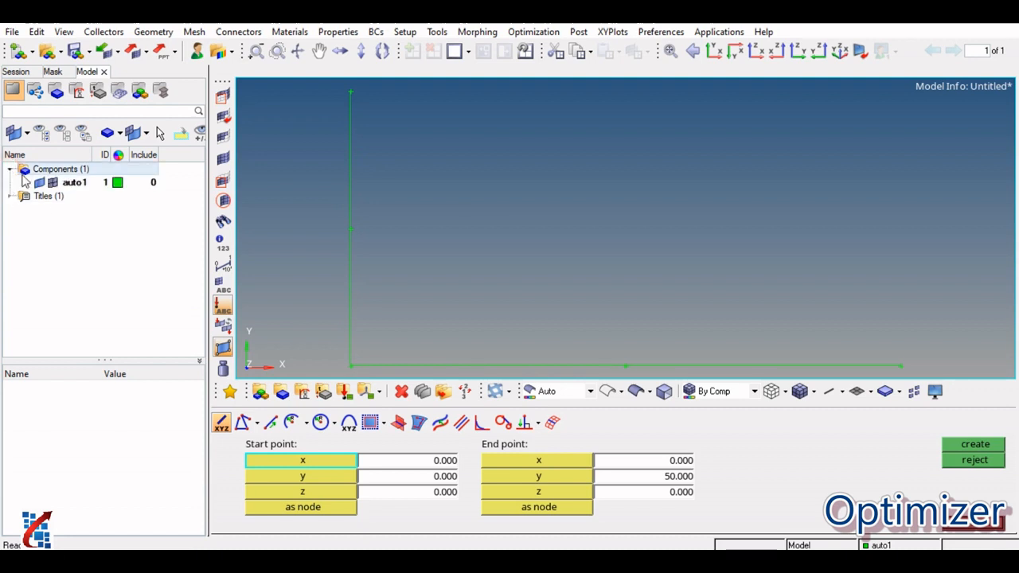
left_click(119, 183)
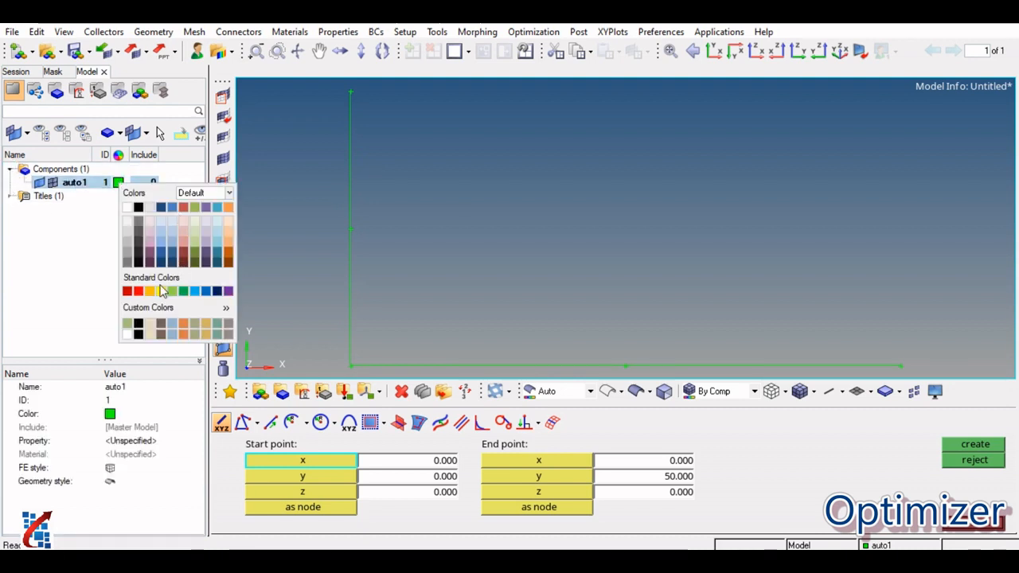
left_click(161, 292)
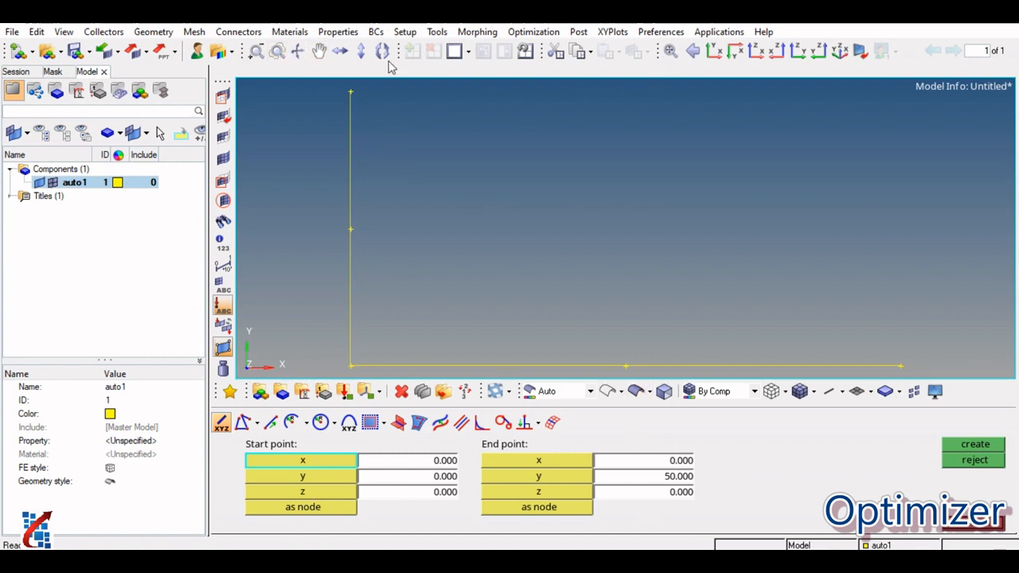
Start a new model, discarding the current data, and create a node at x 0, y 0, z 0
left_click(18, 51)
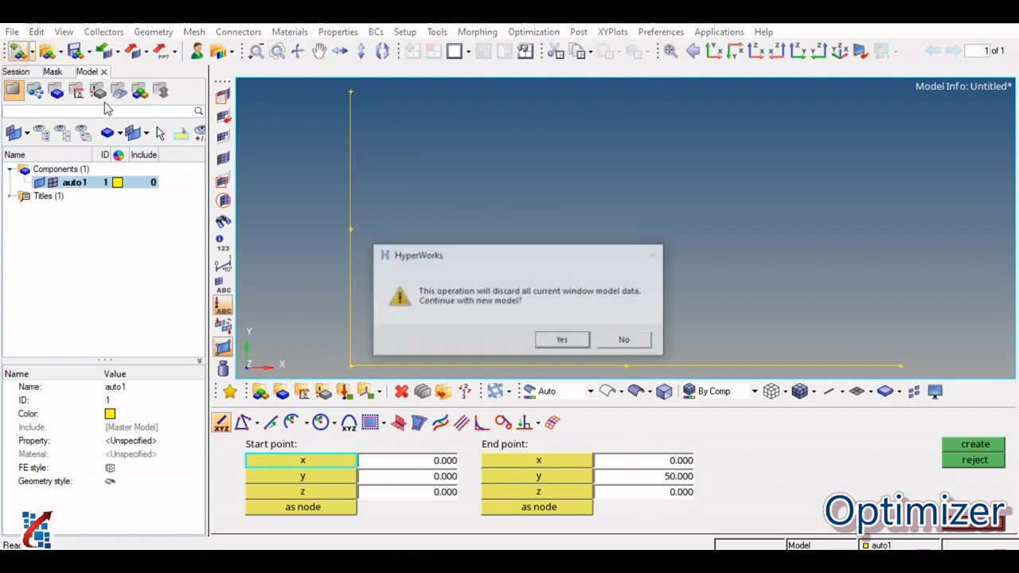
left_click(559, 342)
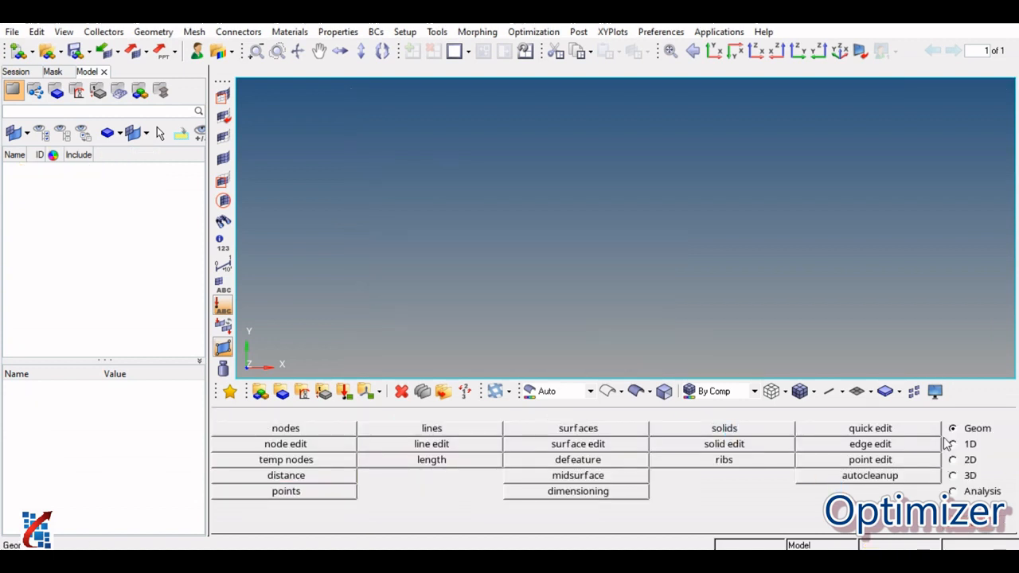
left_click(327, 429)
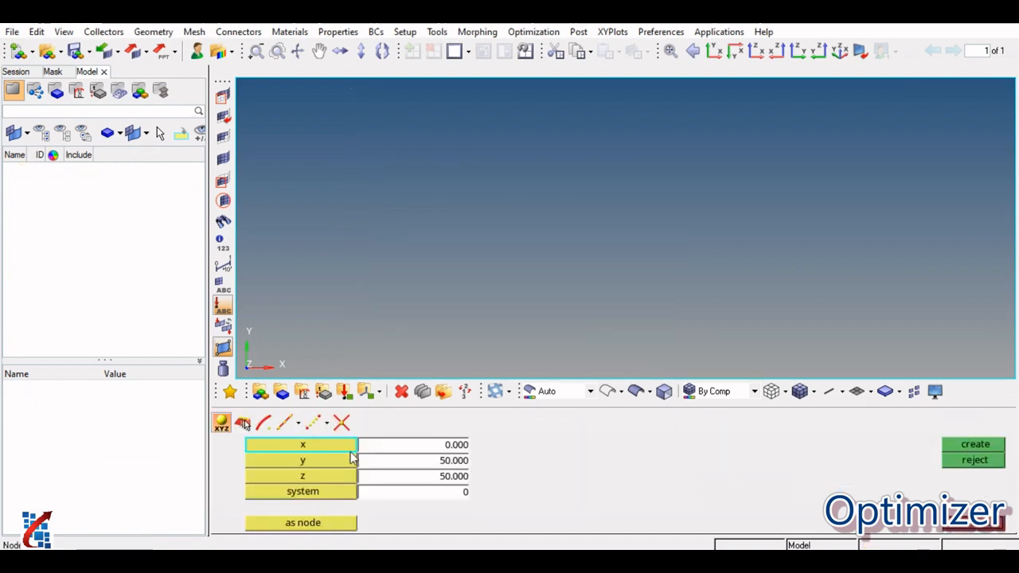
left_click(455, 460)
type("0")
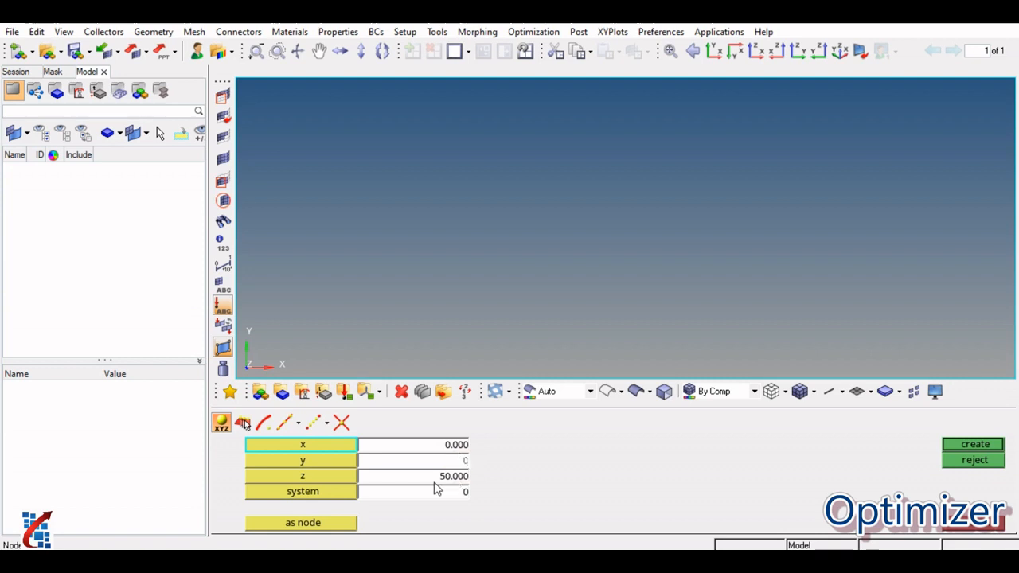
left_click(455, 476)
type("0")
left_click(612, 485)
left_click(972, 444)
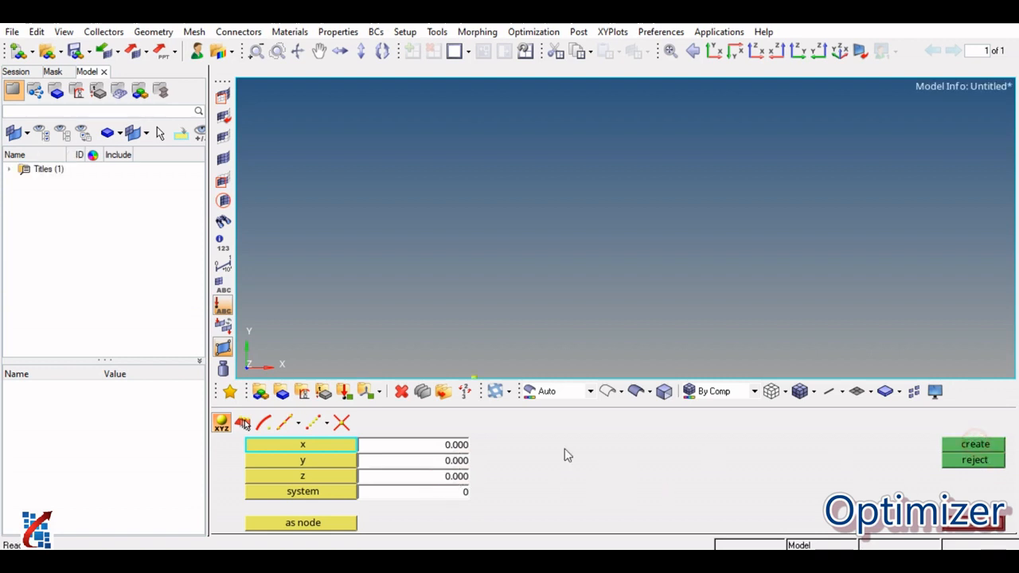
Create a node at x 50, y 0, z 0
left_click(446, 447)
type("50")
left_click(587, 484)
left_click(671, 51)
Create a node at x 50, y 50, z 0
left_click(422, 463)
type("50")
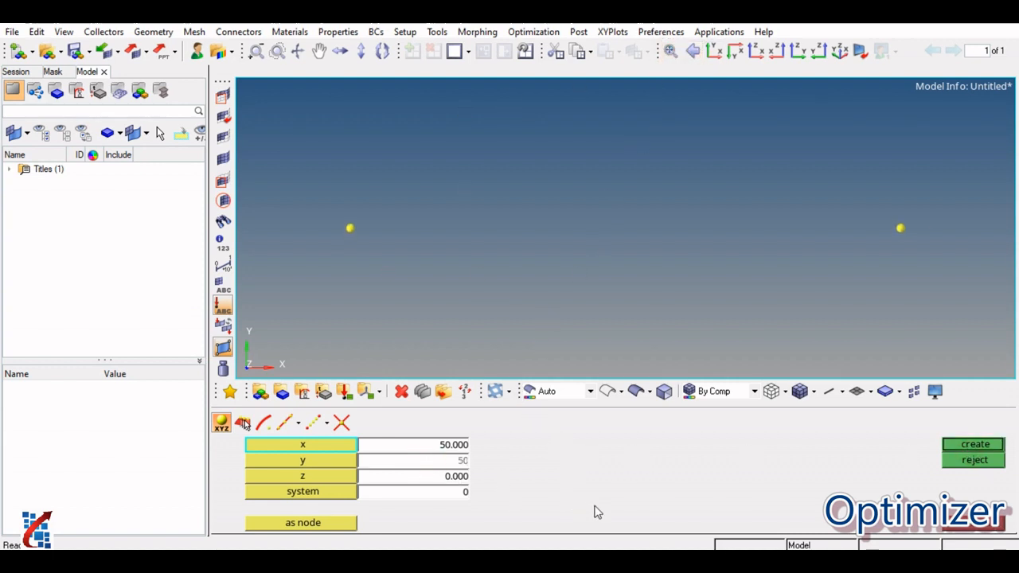
left_click(618, 503)
left_click(962, 451)
left_click(442, 463)
left_click(985, 447)
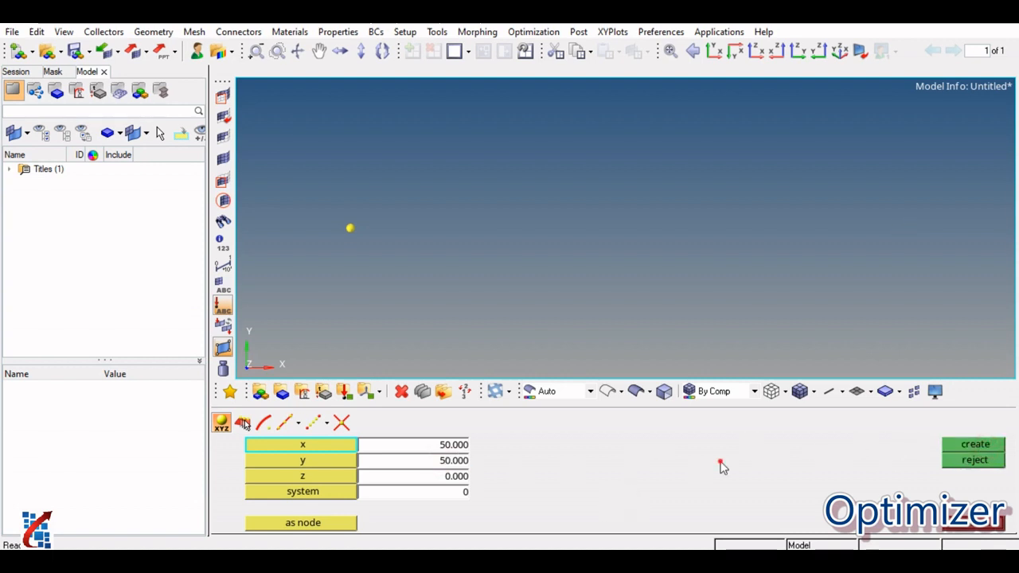
Re-create the node at x 50, y 0, z 0
left_click(426, 461)
type("0")
left_click(587, 465)
left_click(964, 444)
left_click(671, 53)
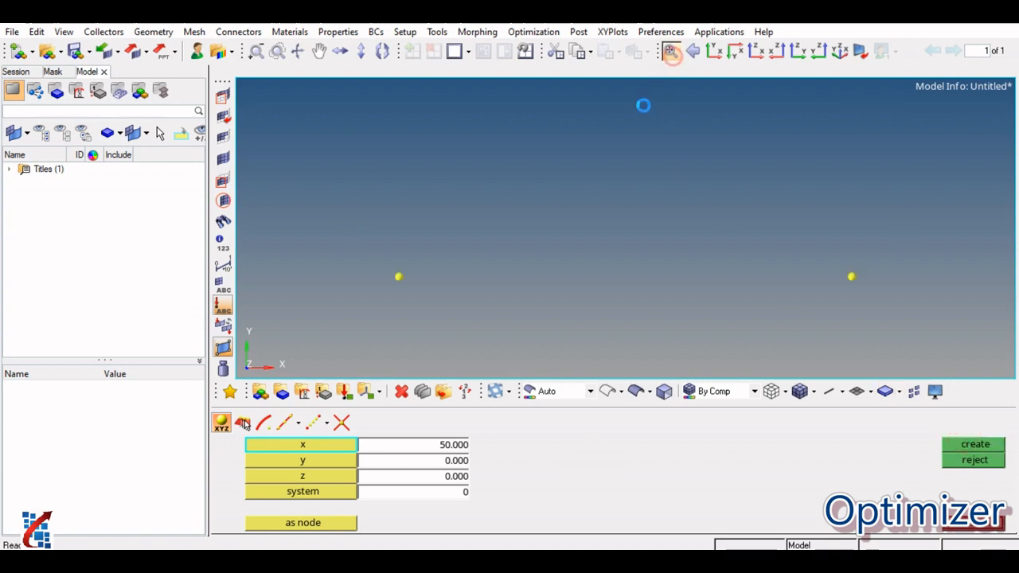
Create a node at x 50, y 50, z 50 and leave node creation
left_click(421, 462)
type("50")
left_click(568, 498)
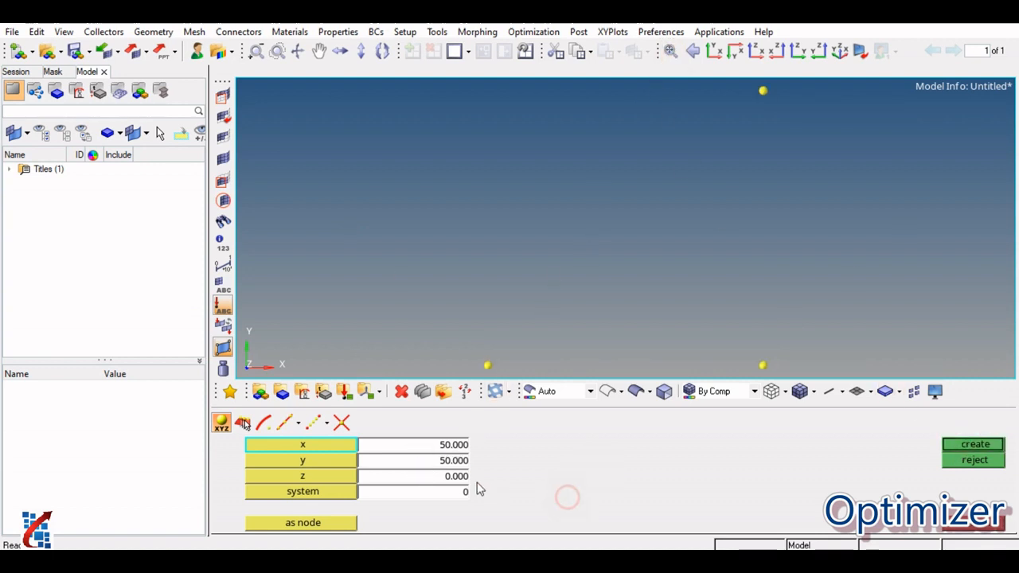
left_click(461, 477)
type("50")
left_click(584, 478)
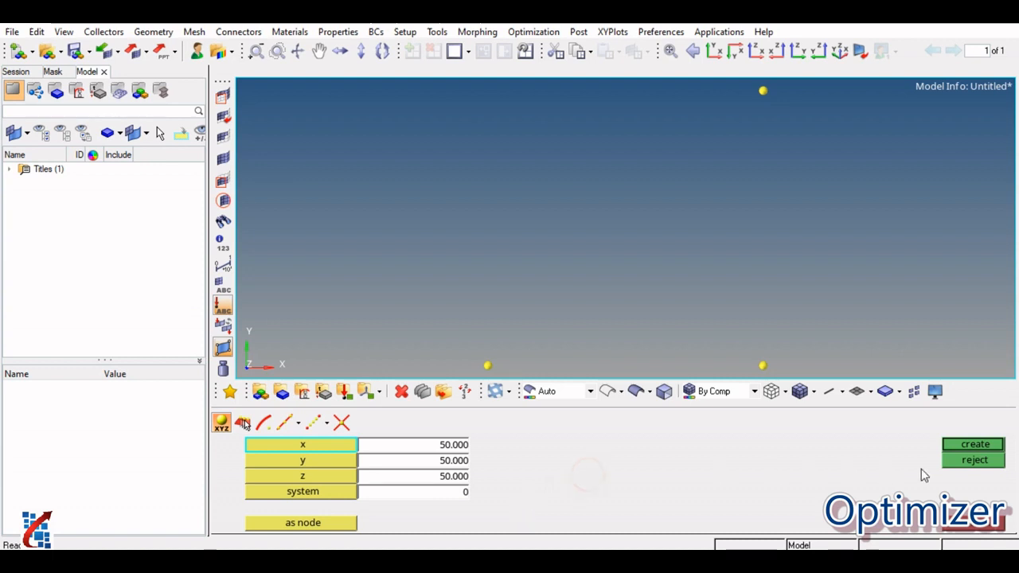
left_click(969, 445)
left_click(839, 50)
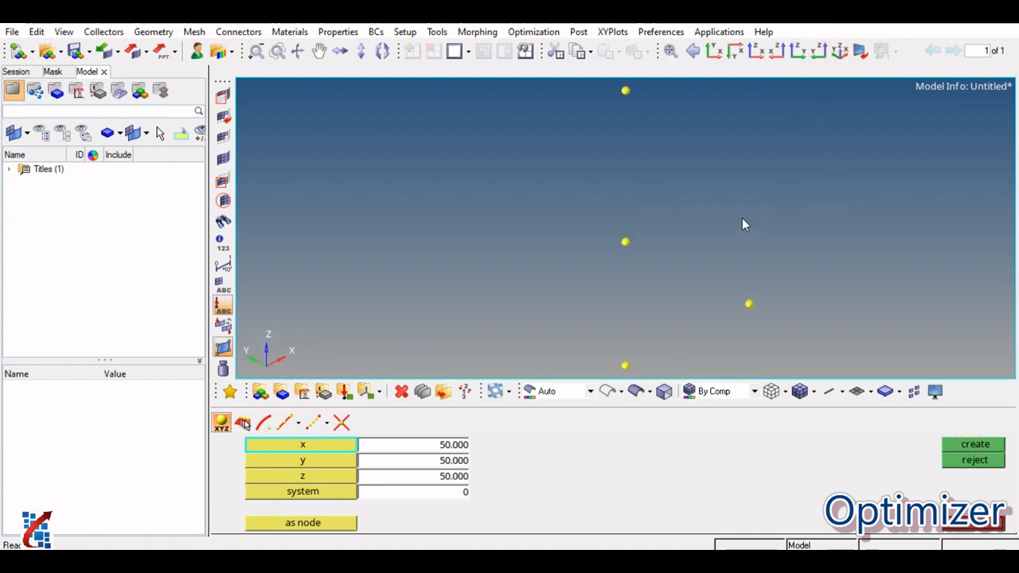
scroll(742, 219, "down", 3, "ctrl")
left_click_drag(673, 208, 729, 178, "ctrl")
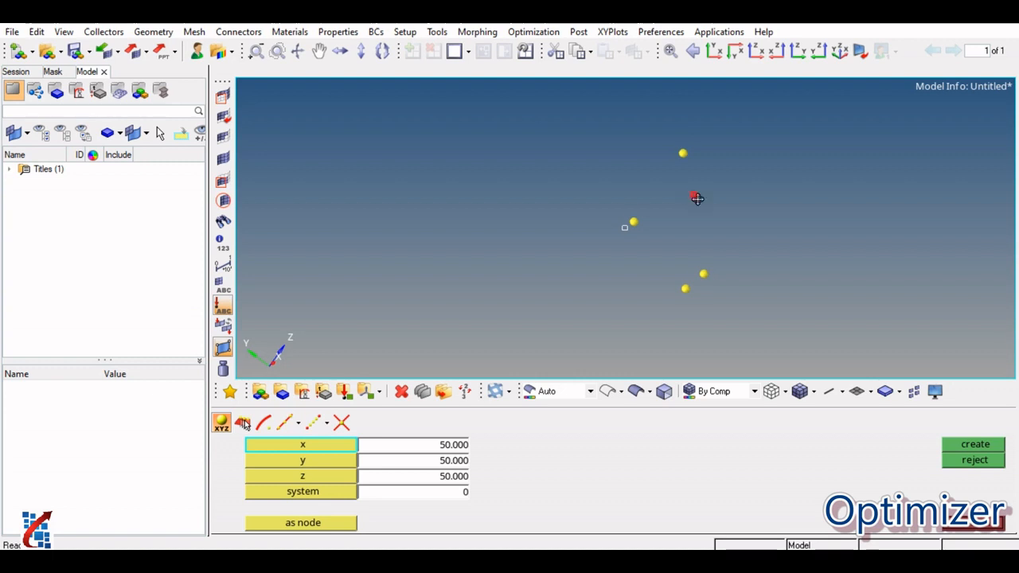
left_click_drag(696, 199, 645, 255, "ctrl")
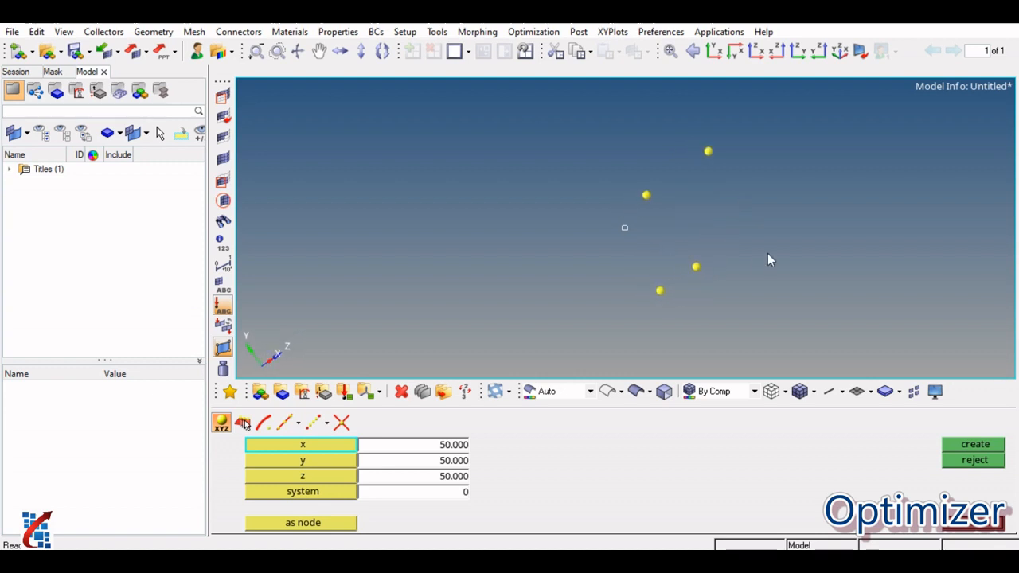
left_click(967, 531)
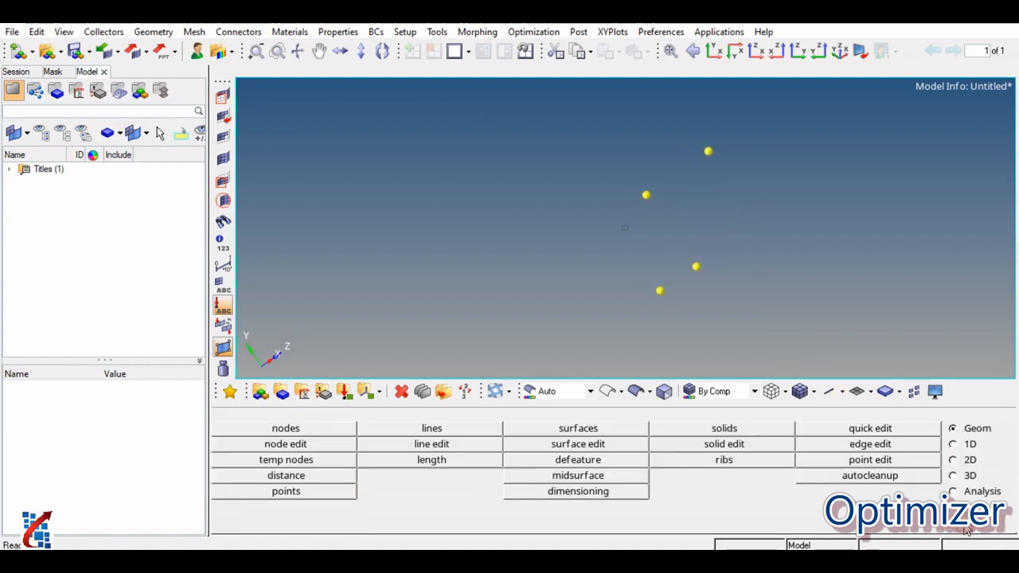
Create linear lines through nodes from the origin to (50, 0, 0), and from there to (50, 50, 50)
left_click(418, 428)
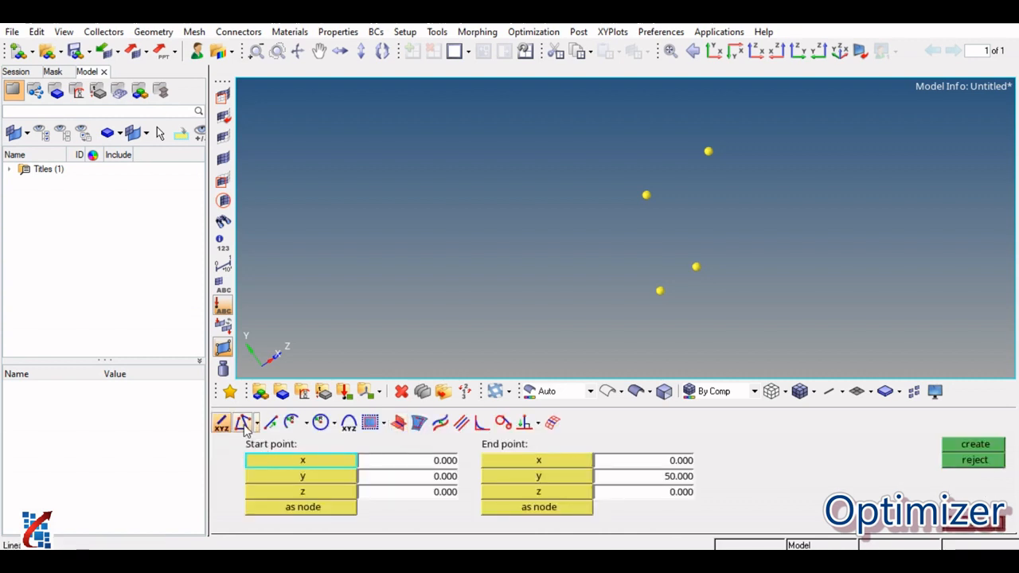
left_click(242, 422)
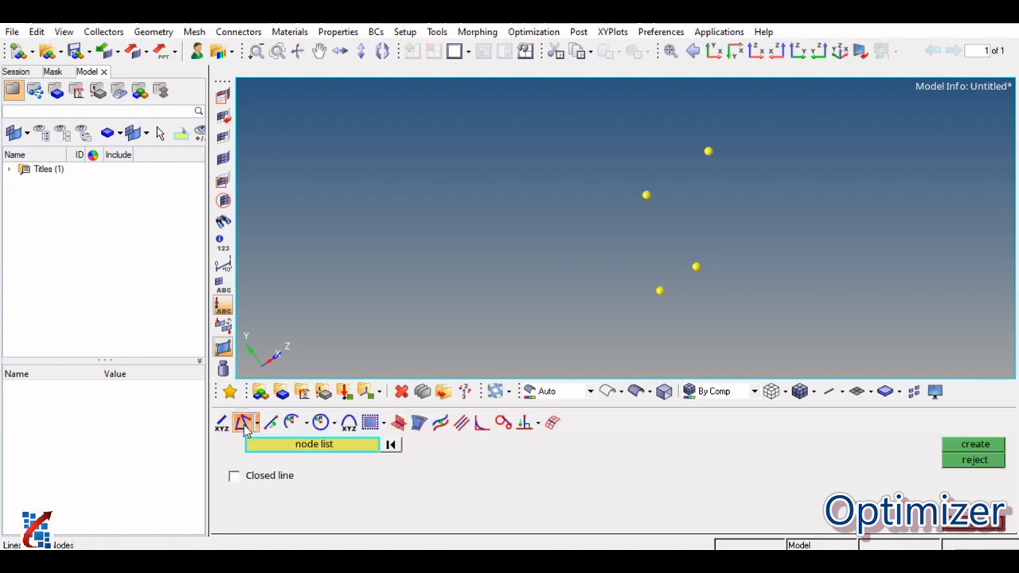
left_click(662, 293)
left_click(697, 267)
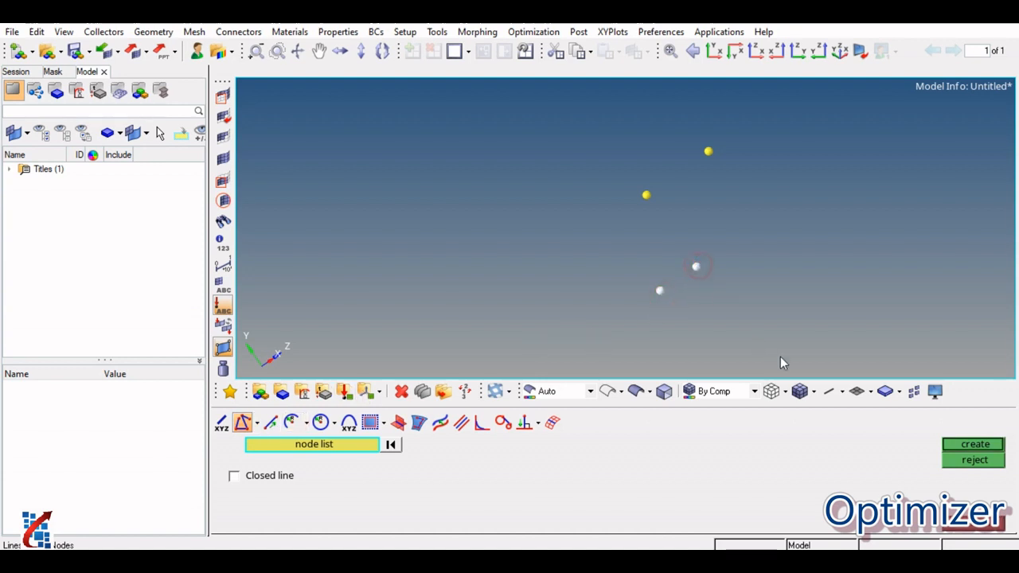
left_click(976, 446)
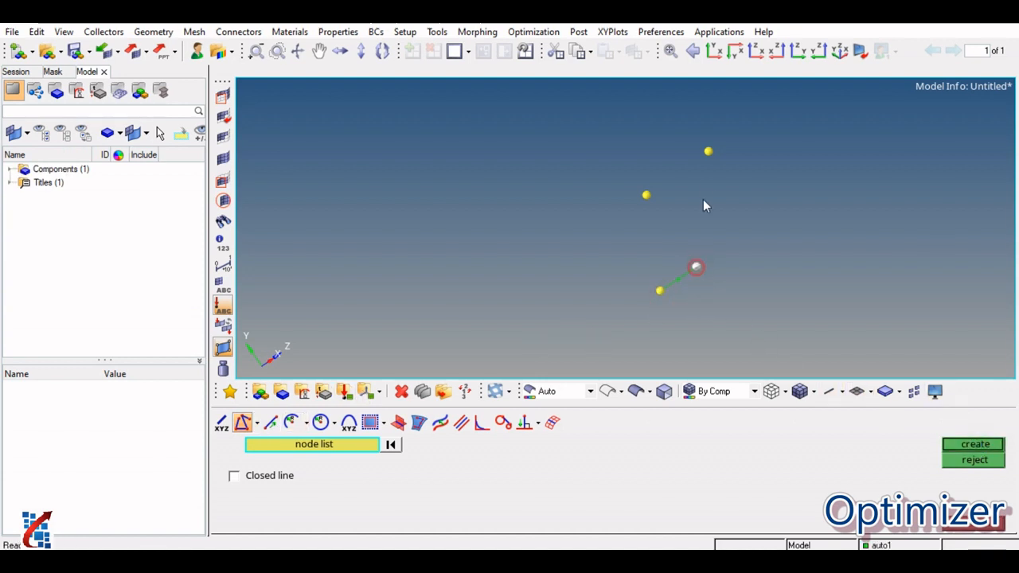
left_click(707, 151)
left_click(974, 445)
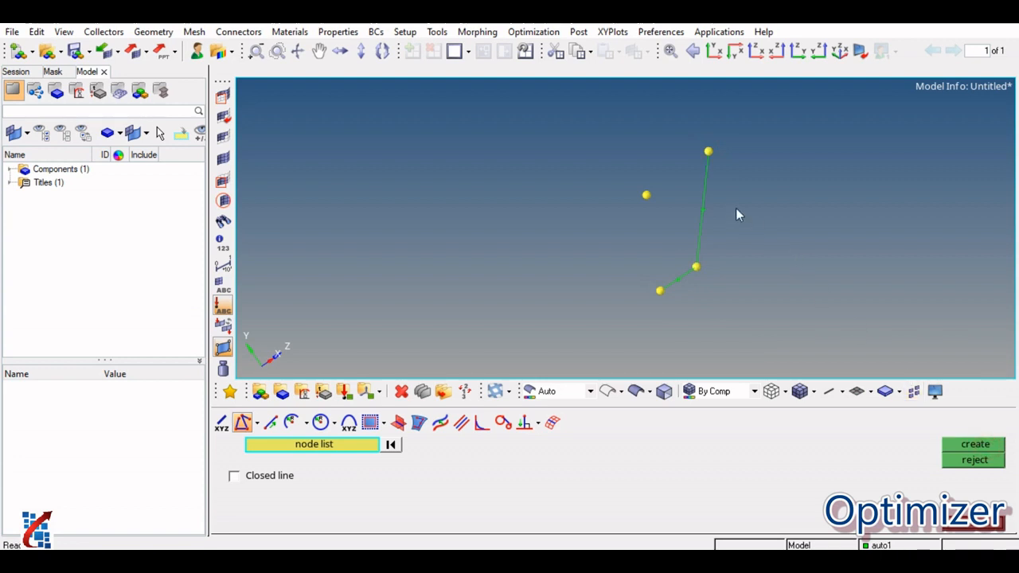
Close the four-node outline with lines from (50, 50, 50) to (50, 50, 0) and from there to the origin
left_click(706, 154)
left_click(646, 195)
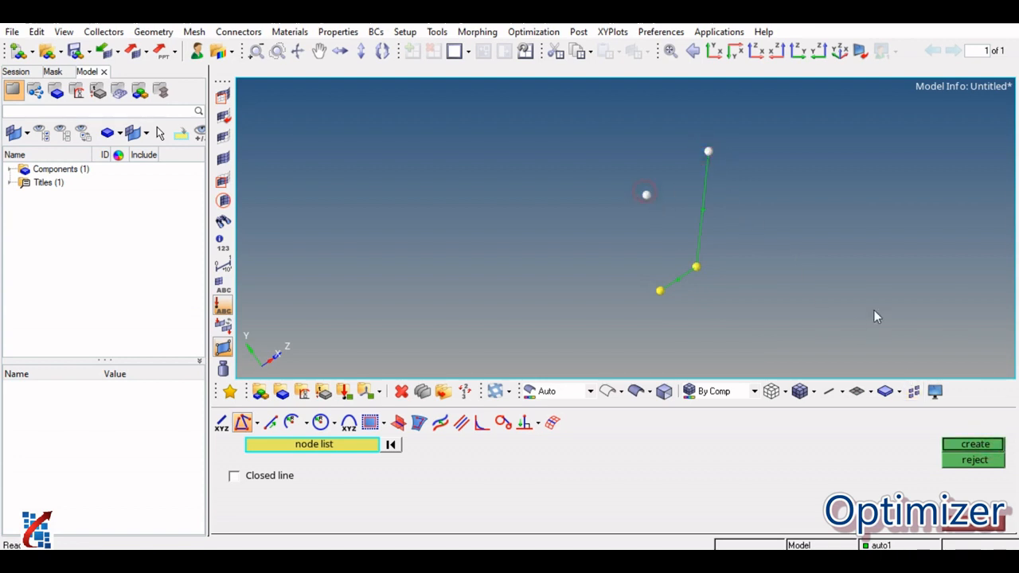
left_click(967, 445)
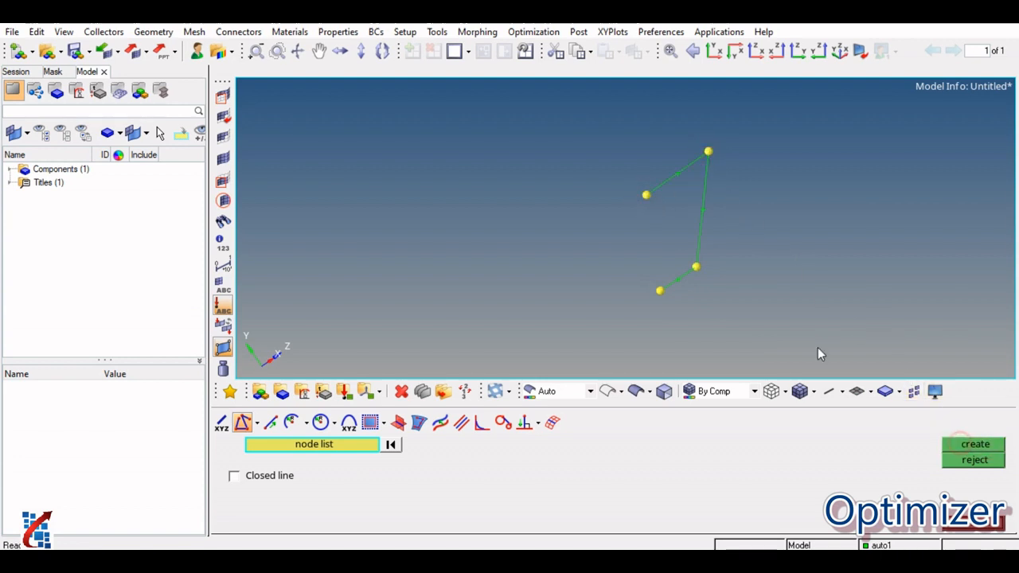
left_click(646, 195)
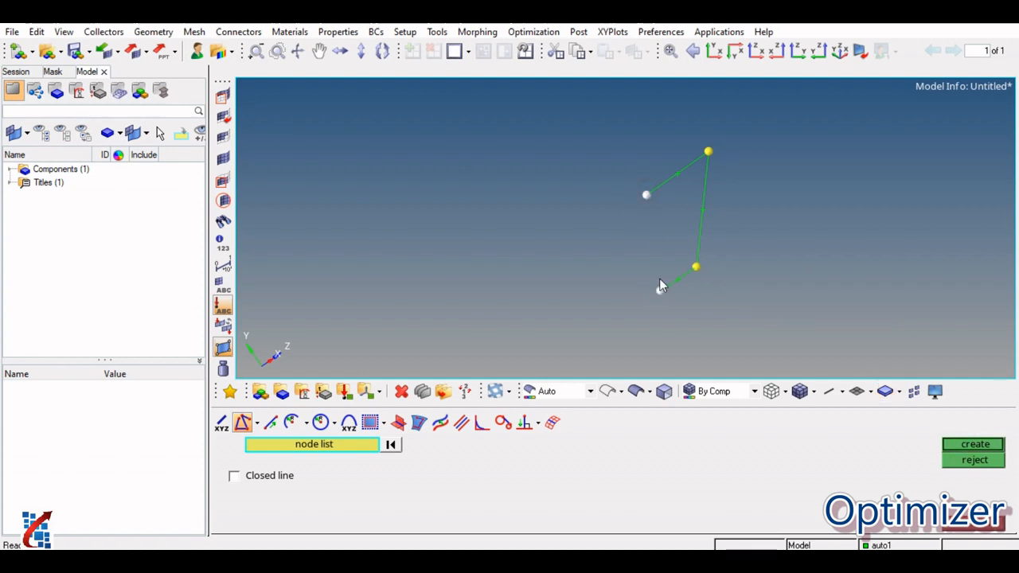
middle_click(659, 284)
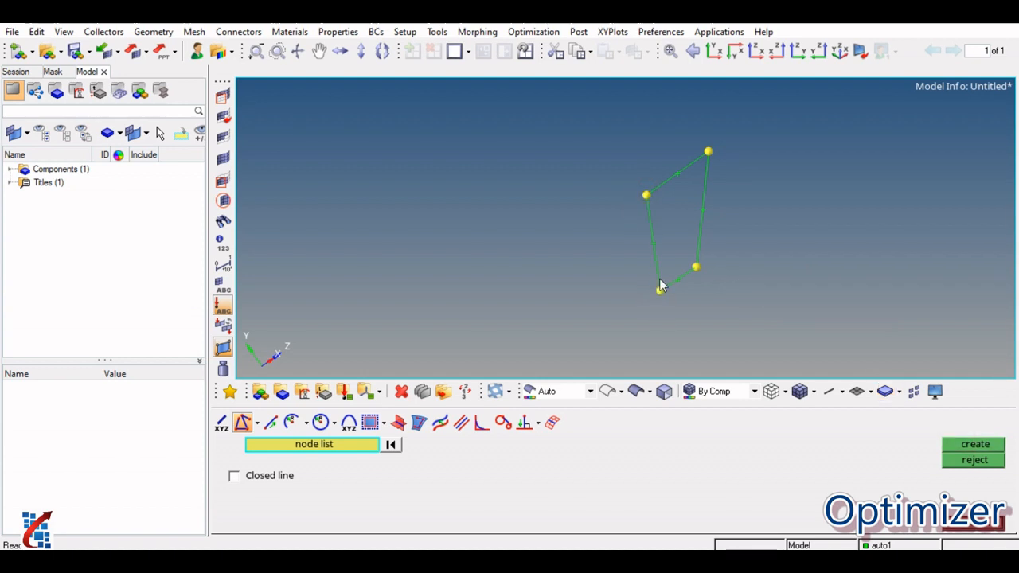
left_click(979, 529)
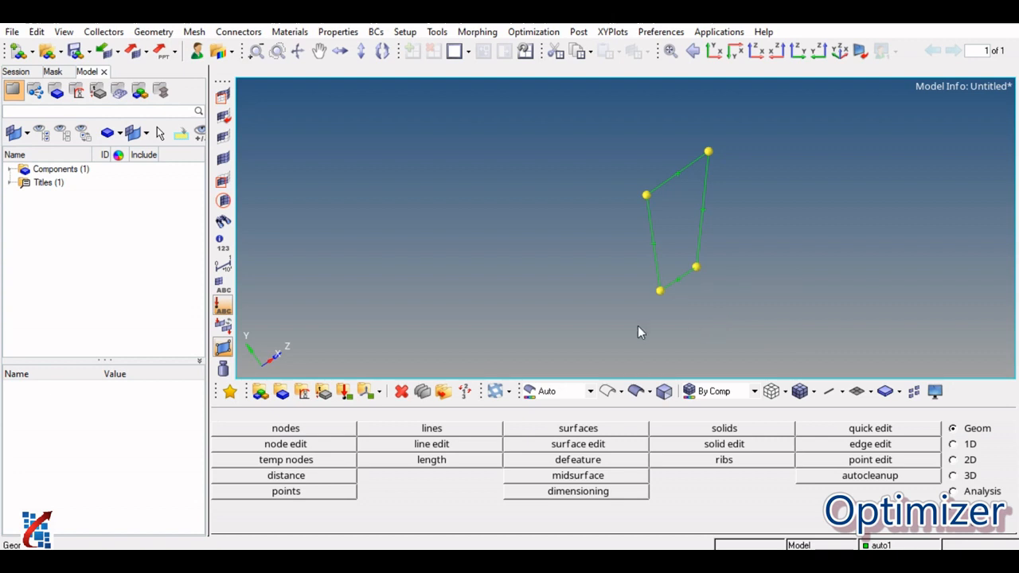
Delete all four lines of the outline, keeping the nodes, and leave entity deletion
left_click(401, 394)
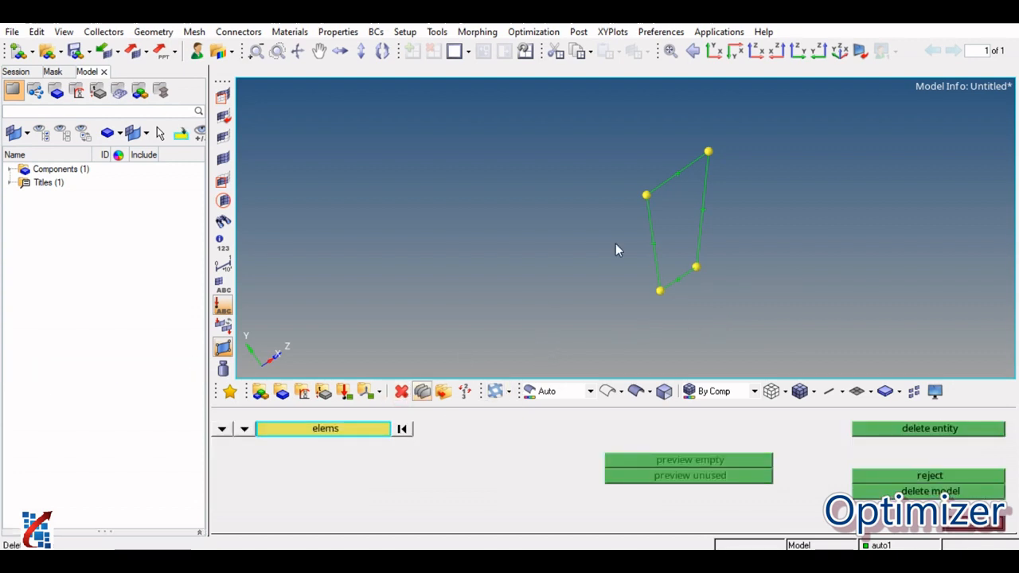
left_click(223, 429)
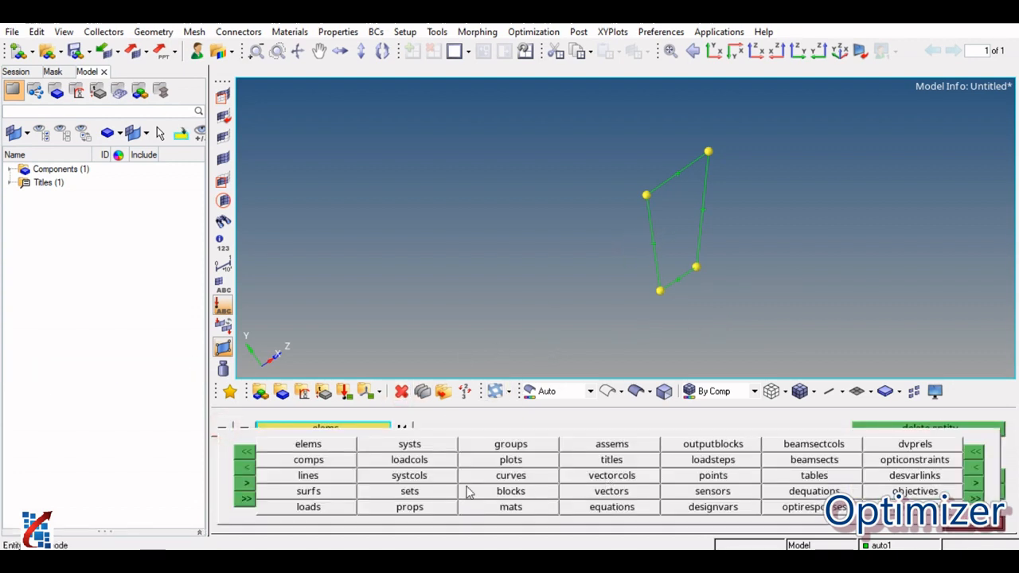
left_click(315, 476)
left_click(678, 282)
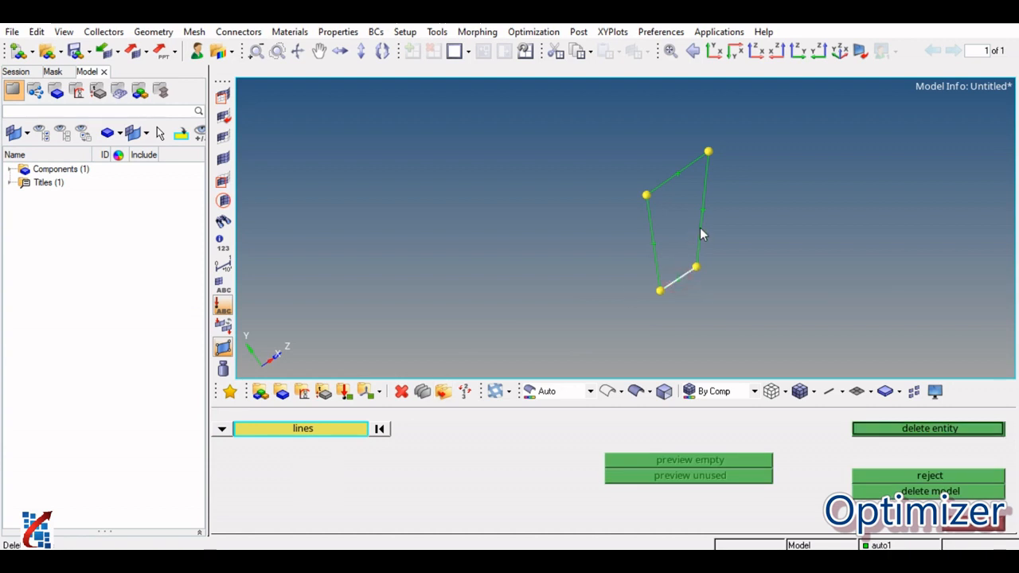
left_click(700, 230)
left_click(655, 234)
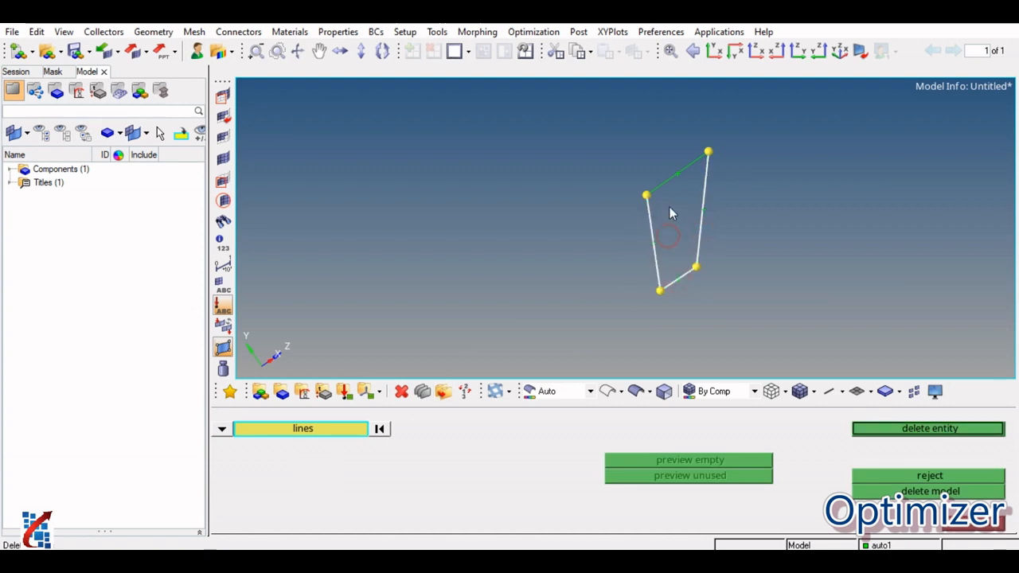
left_click(928, 431)
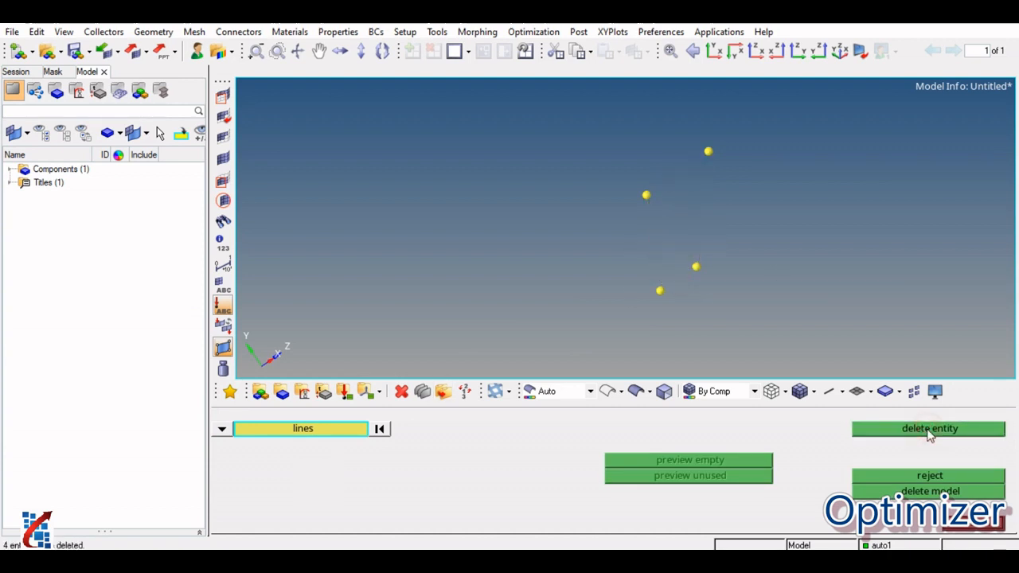
left_click(975, 528)
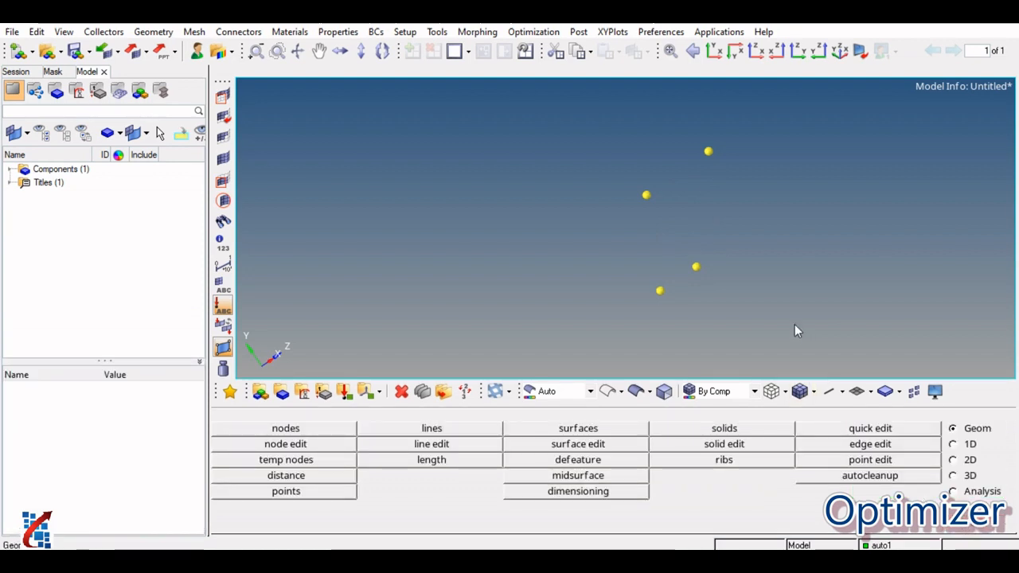
In the XY view, create a line along the positive x-axis from the node at x 50, y 50 with a distance of 50
left_click(397, 428)
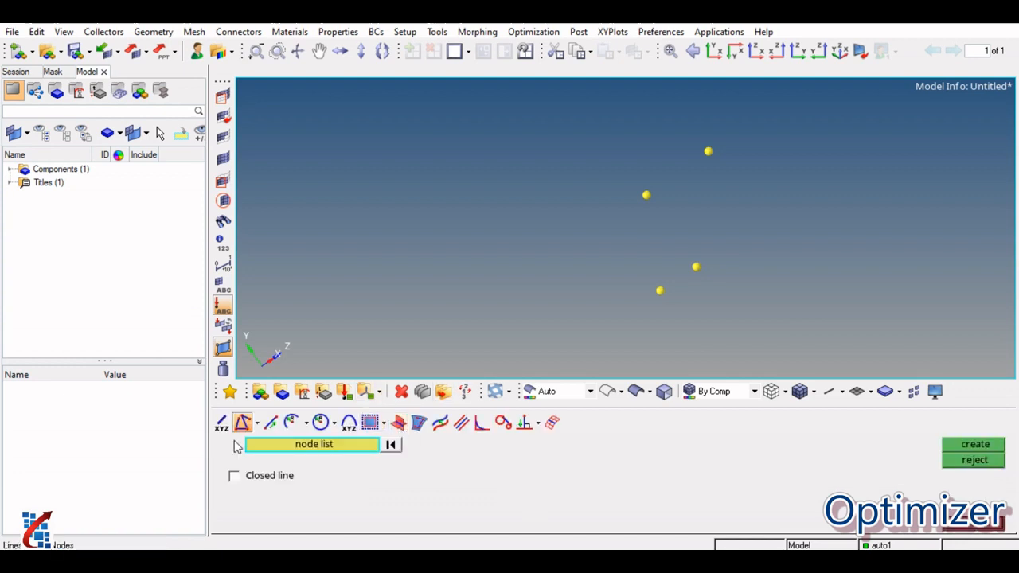
left_click(271, 422)
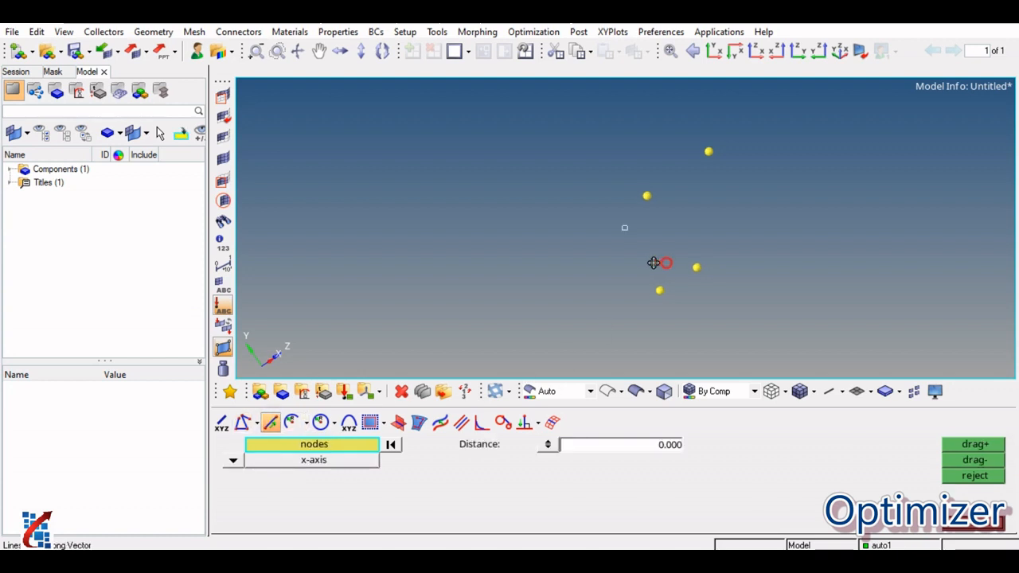
left_click_drag(655, 263, 614, 254, "ctrl")
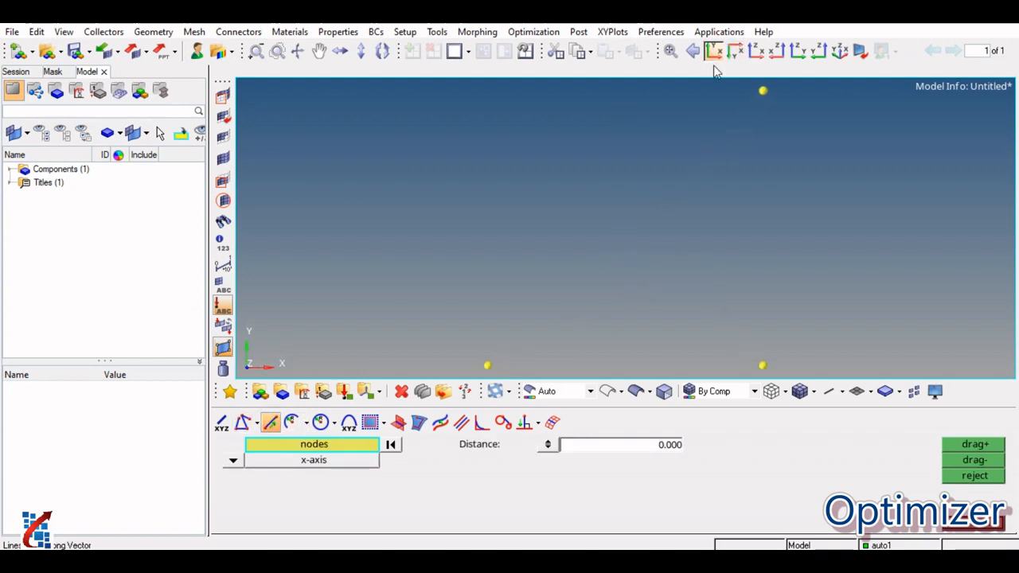
scroll(562, 119, "up", 2, "ctrl")
right_click_drag(593, 184, 599, 171, "ctrl")
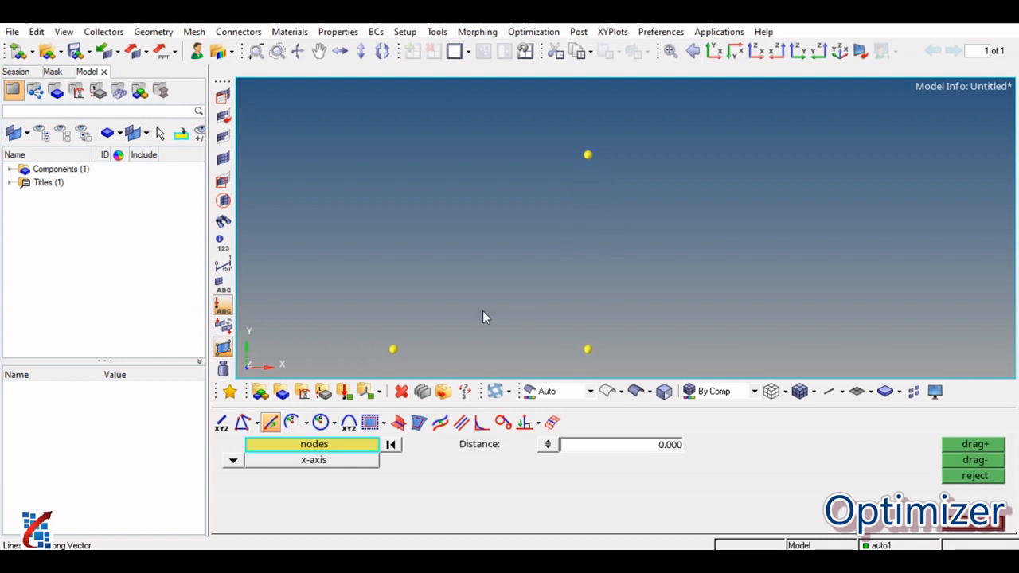
left_click(587, 156)
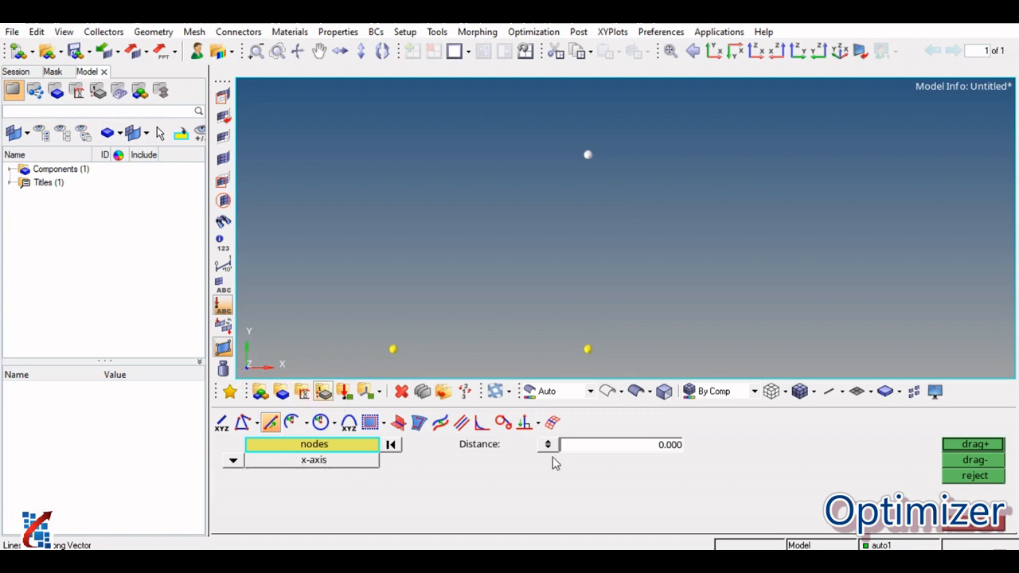
left_click(637, 447)
type("50")
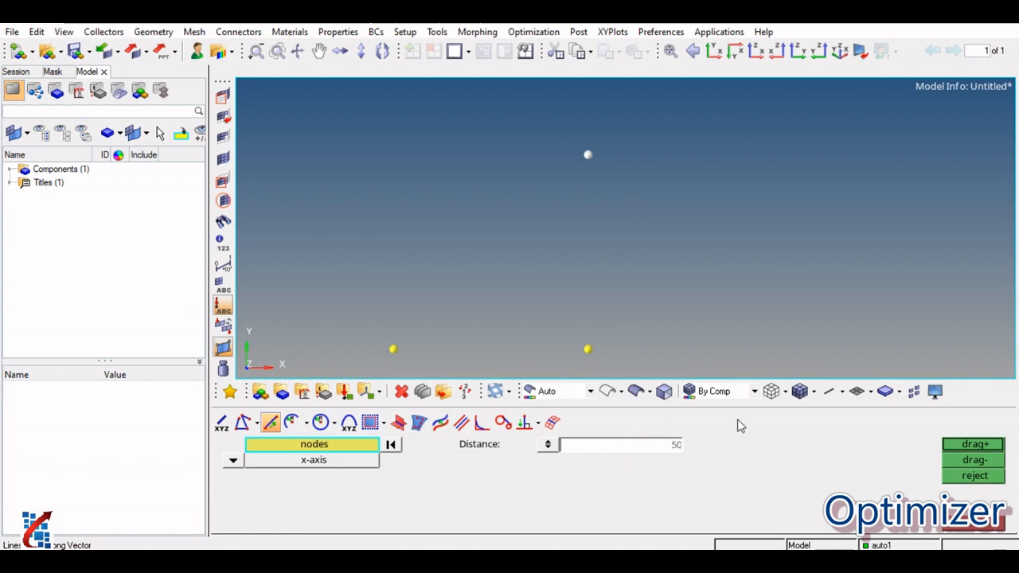
key("Return")
left_click(968, 445)
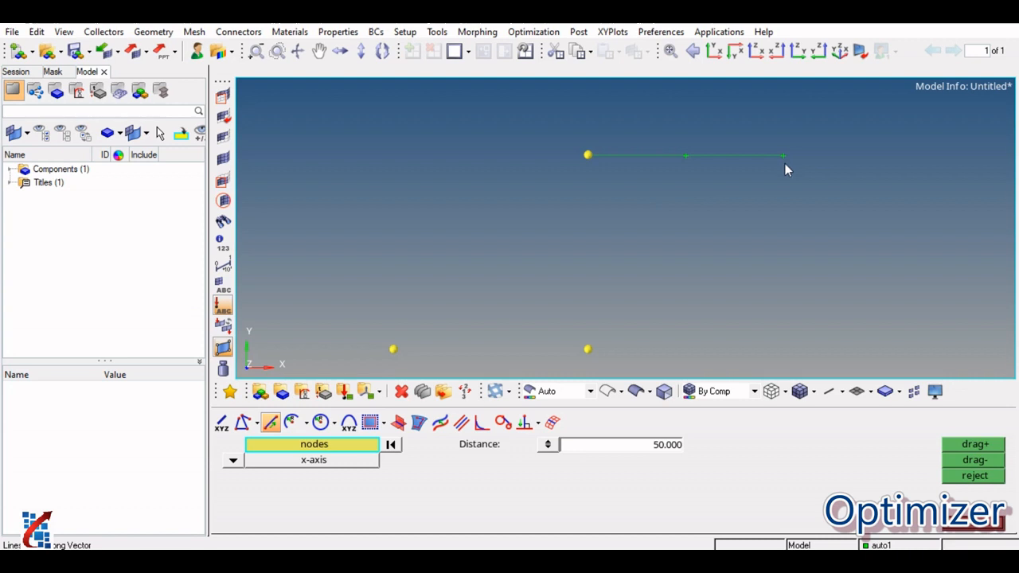
Reject the line and create one from the same node in the negative x direction, keeping the same distance, and leave line creation
left_click(971, 459)
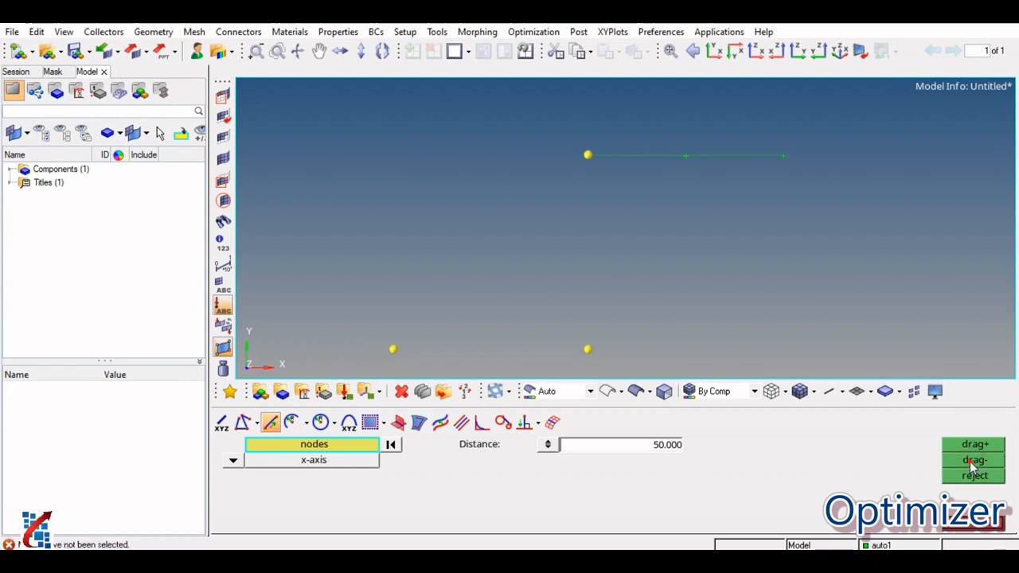
left_click(968, 474)
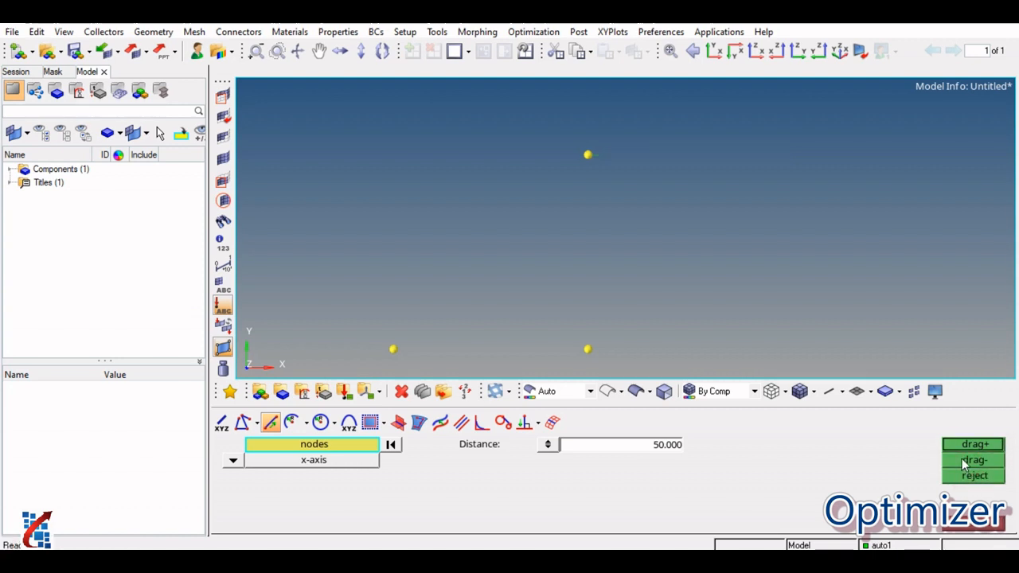
left_click(962, 460)
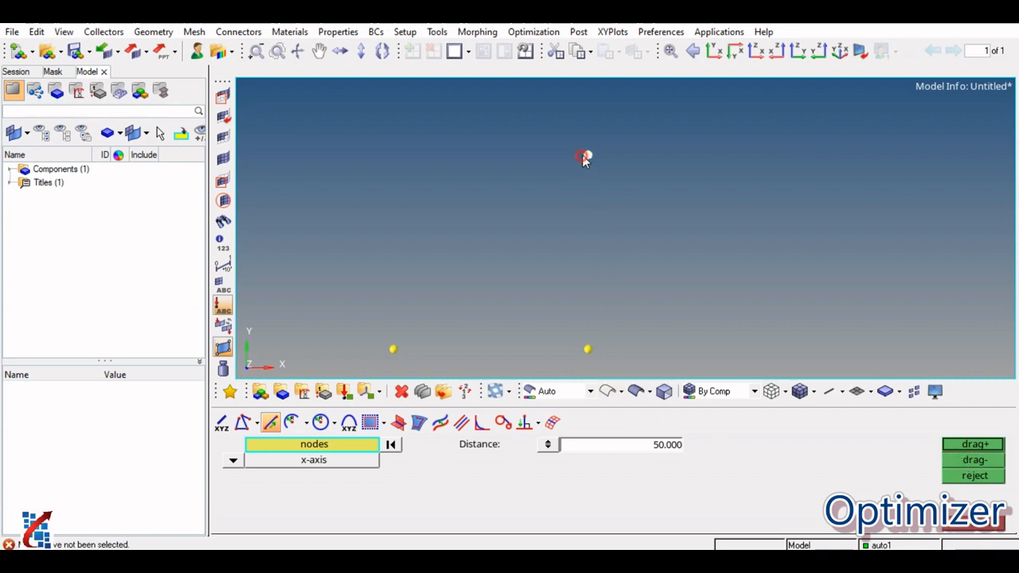
left_click(586, 156)
left_click(963, 467)
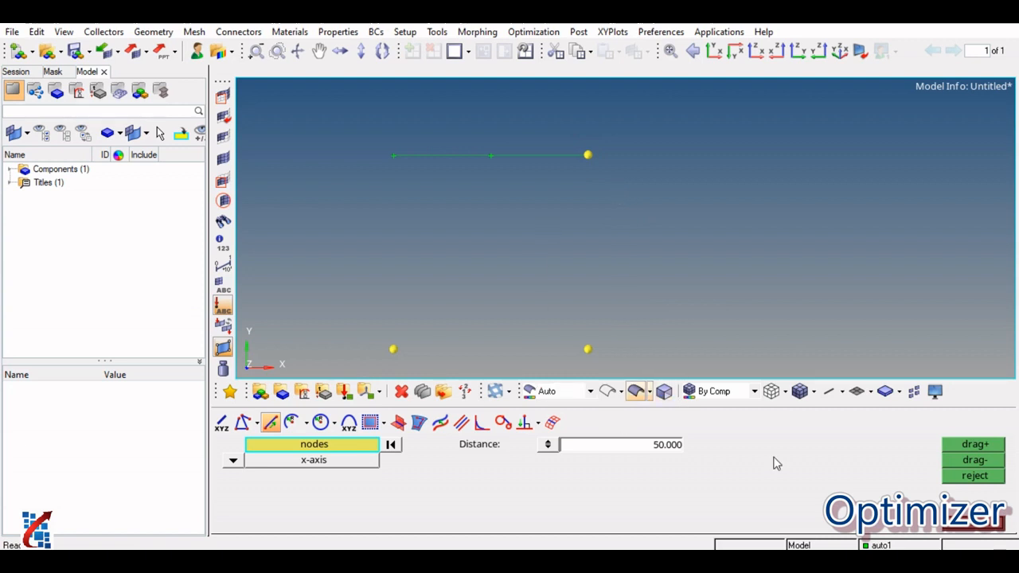
left_click(969, 529)
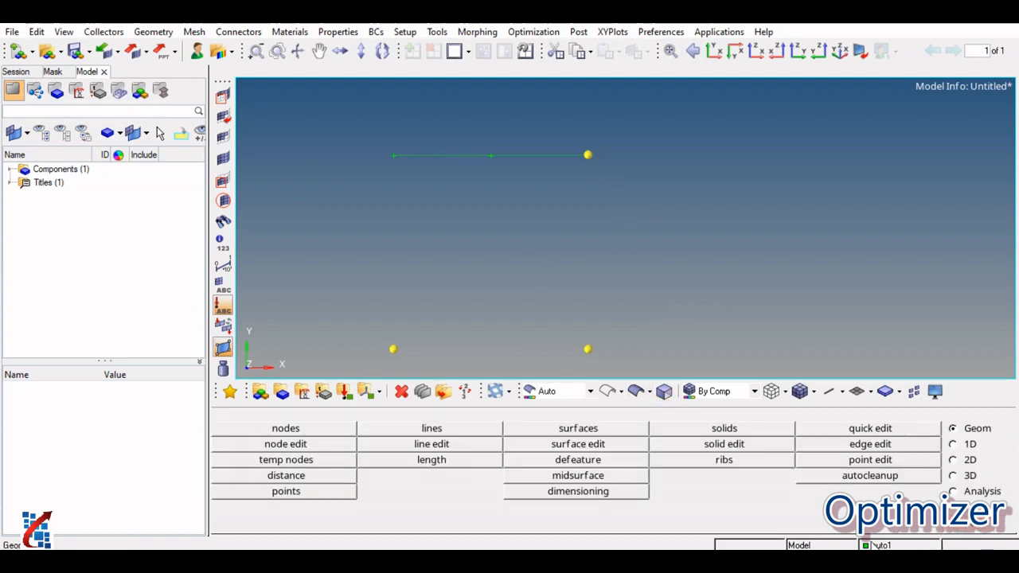
Prepare a center-and-radius arc with its center at the node at x 50, y 0 and the z-axis as its normal
left_click(423, 431)
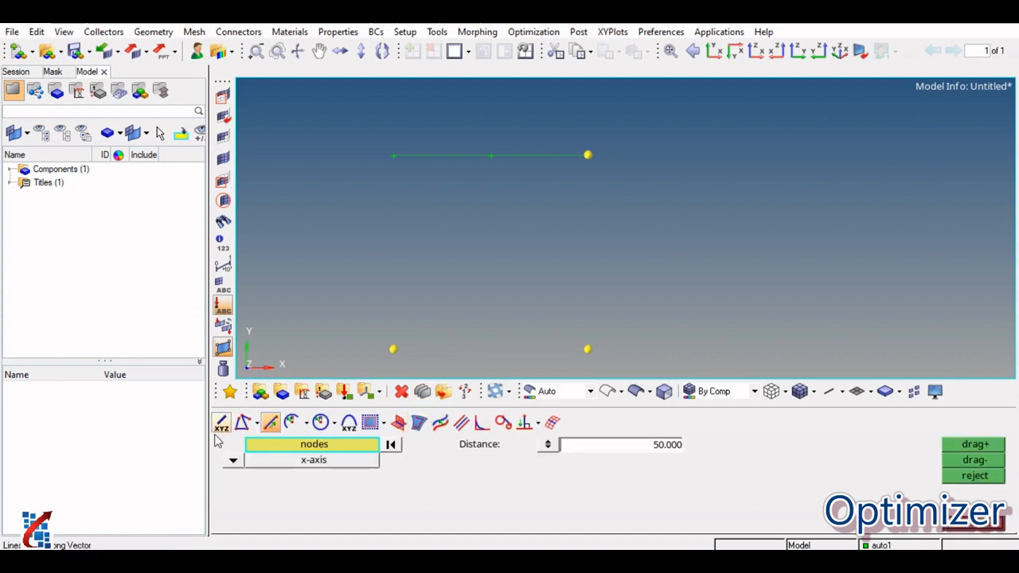
left_click(290, 425)
scroll(561, 221, "down", 2)
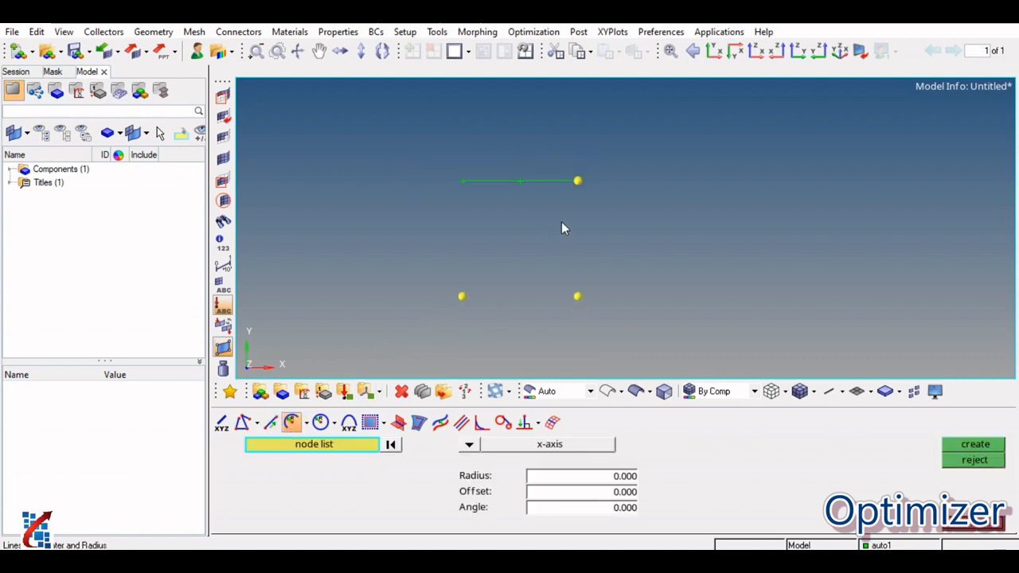
scroll(561, 221, "down", 1)
scroll(588, 307, "up", 6)
left_click(569, 252)
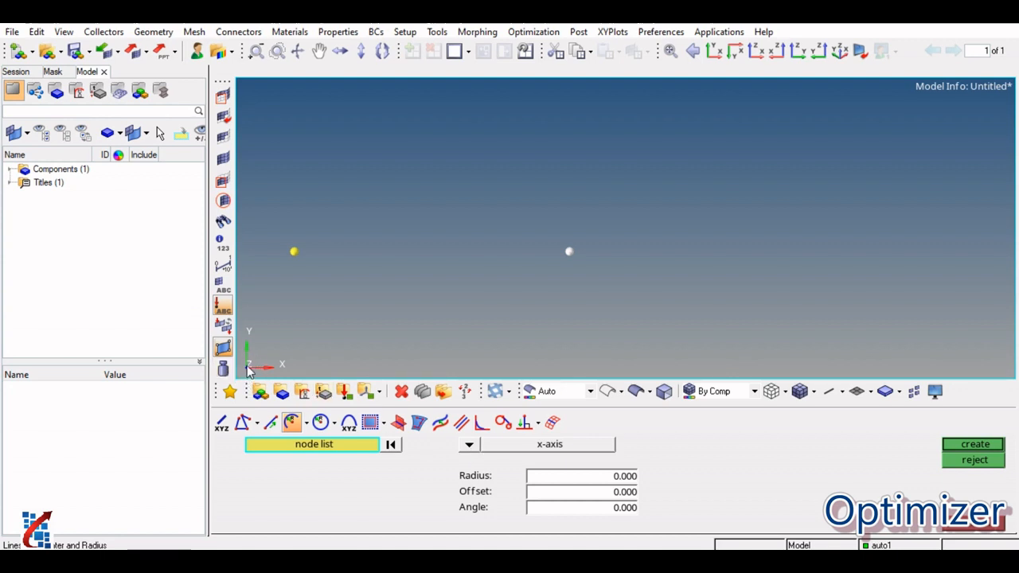
left_click(469, 444)
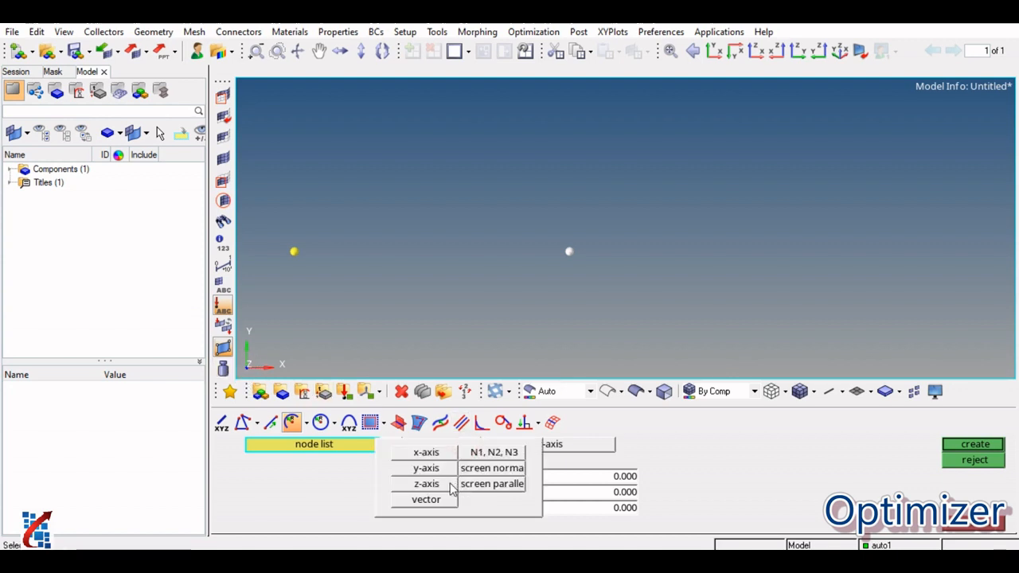
left_click(425, 484)
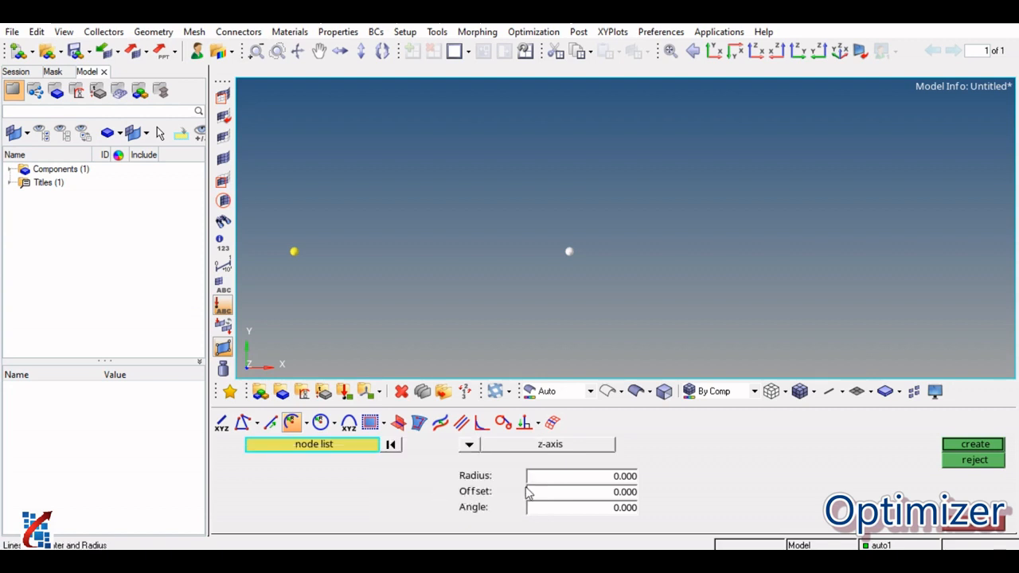
Create a full circle around the picked node with a radius of 25 and an angle of 360
left_click(637, 476)
type("25")
left_click(690, 475)
left_click(957, 448)
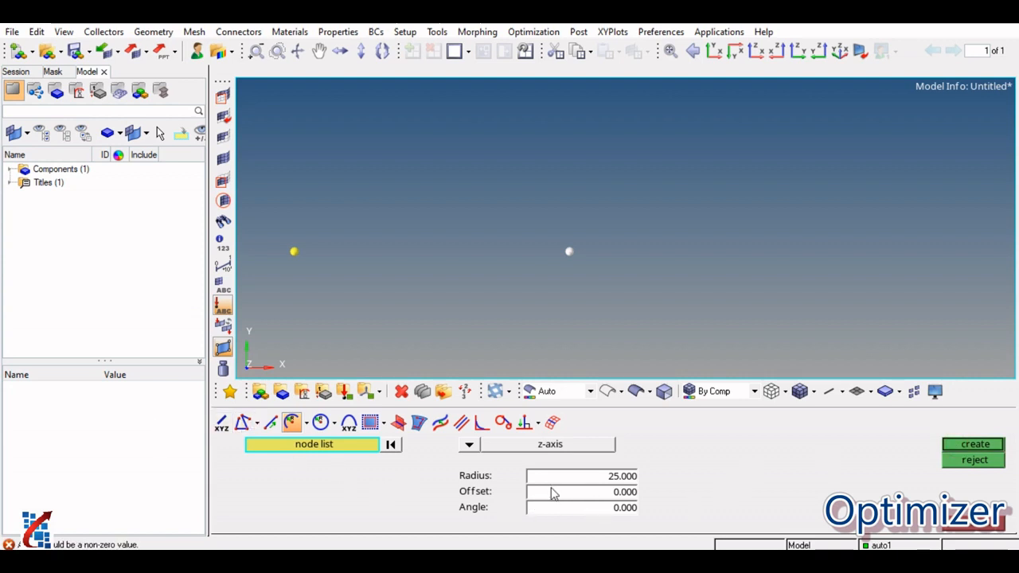
left_click(603, 513)
type("360")
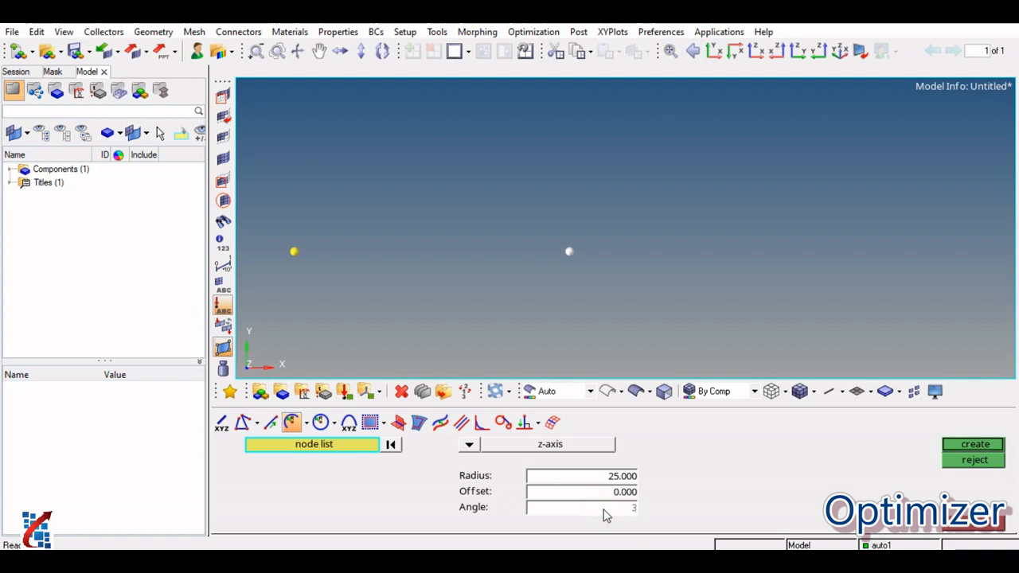
left_click(709, 484)
left_click(966, 448)
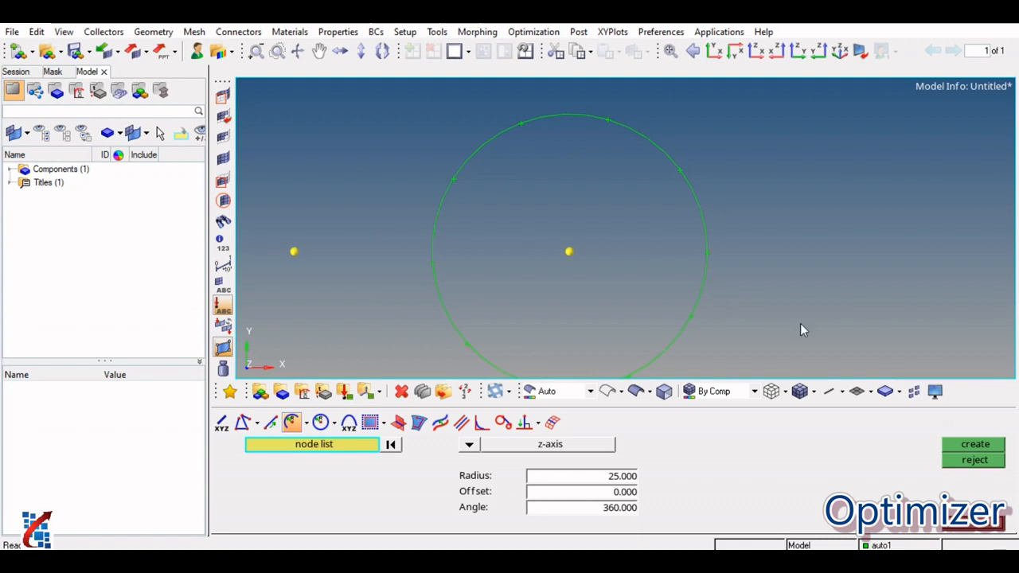
Reject the circle and create a semicircular arc around the same node with an angle of 180
left_click(972, 462)
left_click(604, 508)
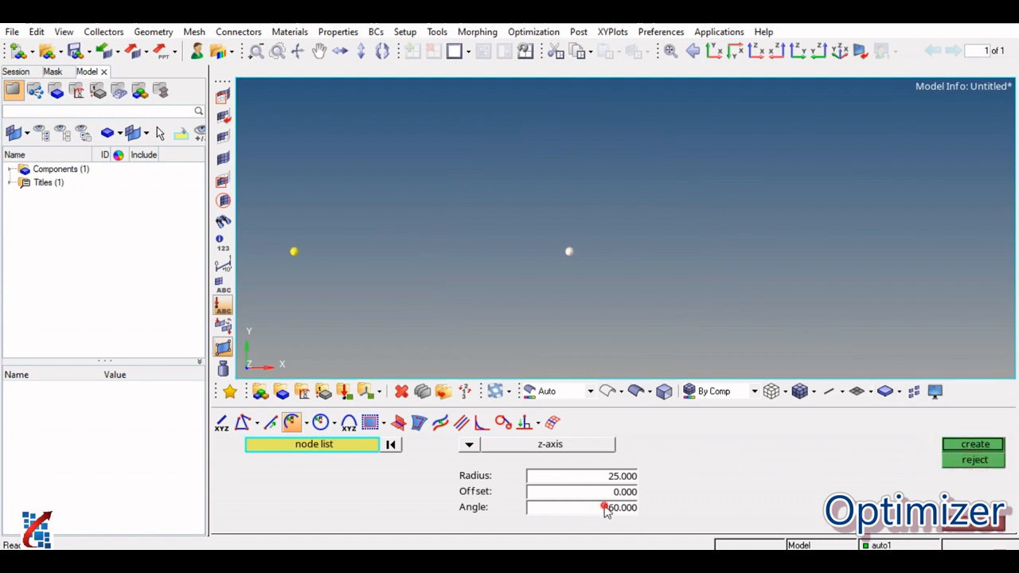
double_click(604, 508)
type("180")
left_click(716, 476)
left_click(964, 446)
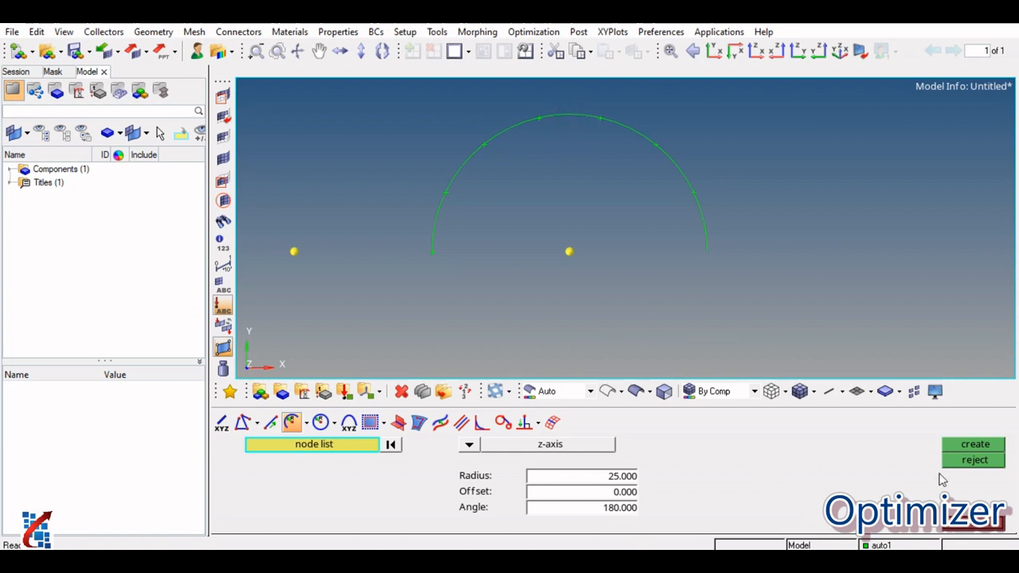
Reject the upper semicircle and create the arc again with an offset of 90
left_click(991, 460)
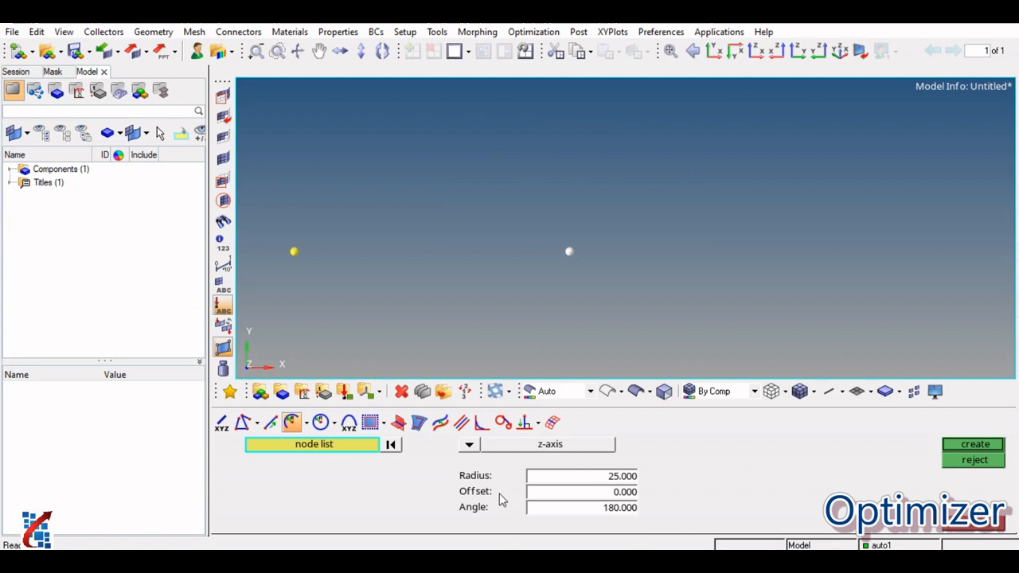
double_click(634, 493)
key("BackSpace")
type("90")
left_click(956, 447)
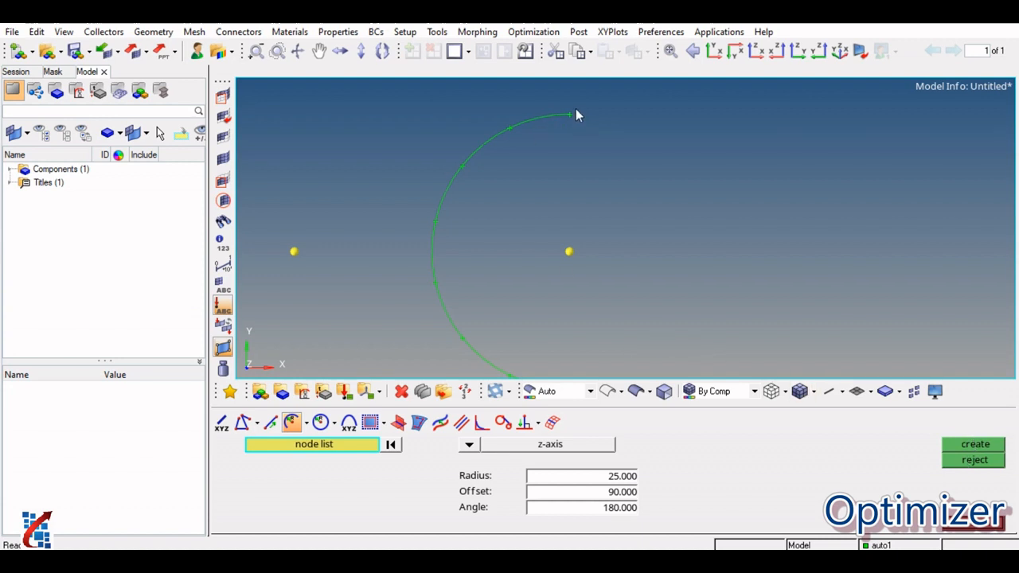
Replace the arc with one at an offset of -90, and reject this new arc as well
left_click(974, 460)
double_click(613, 492)
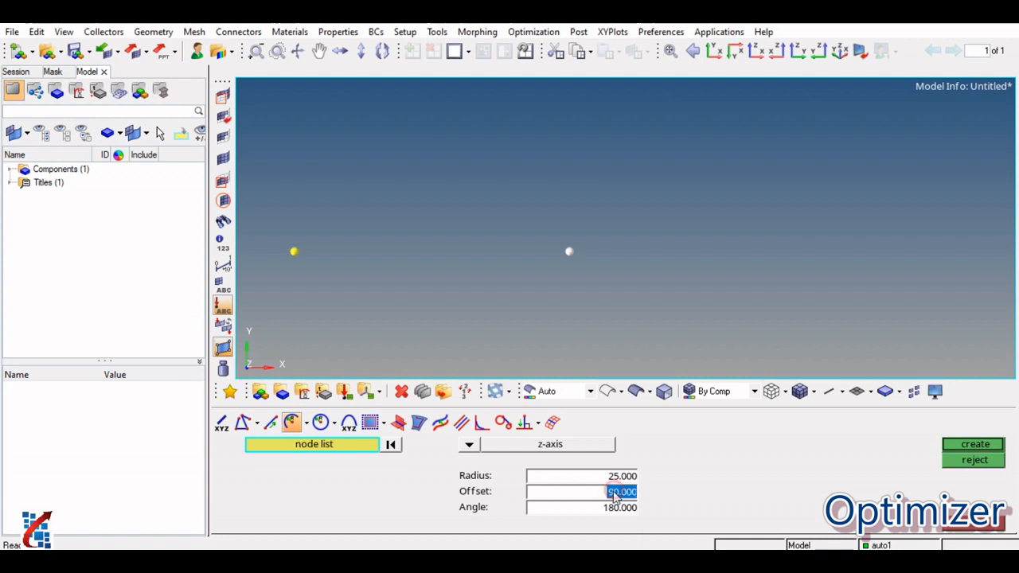
left_click(610, 496)
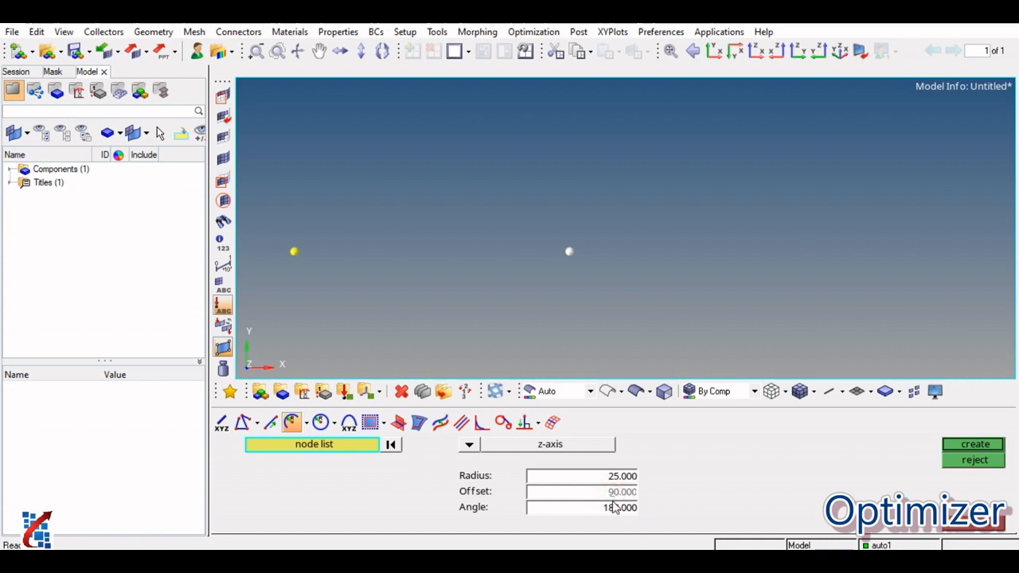
type("-")
left_click(717, 501)
left_click(963, 446)
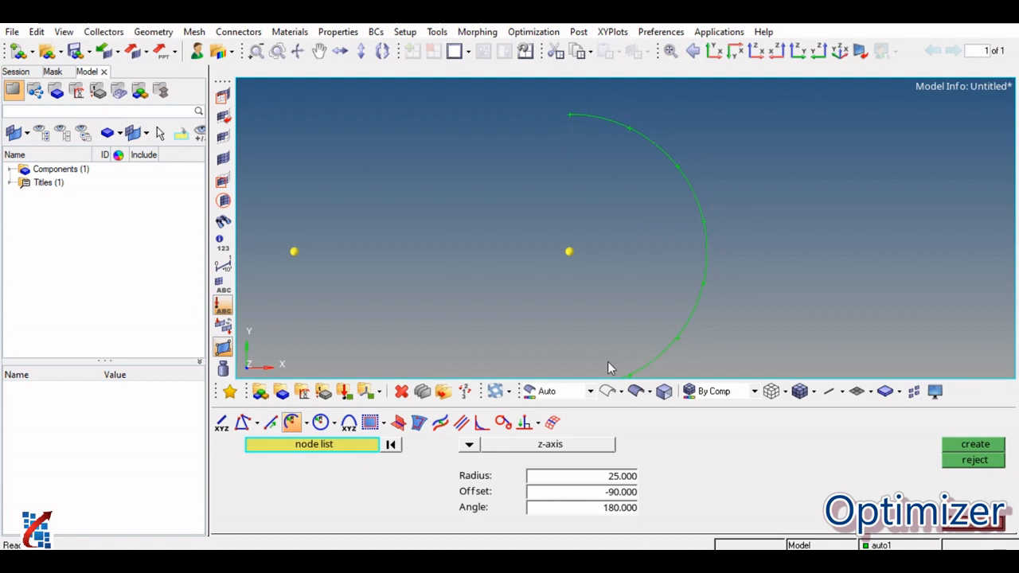
scroll(633, 203, "down", 2)
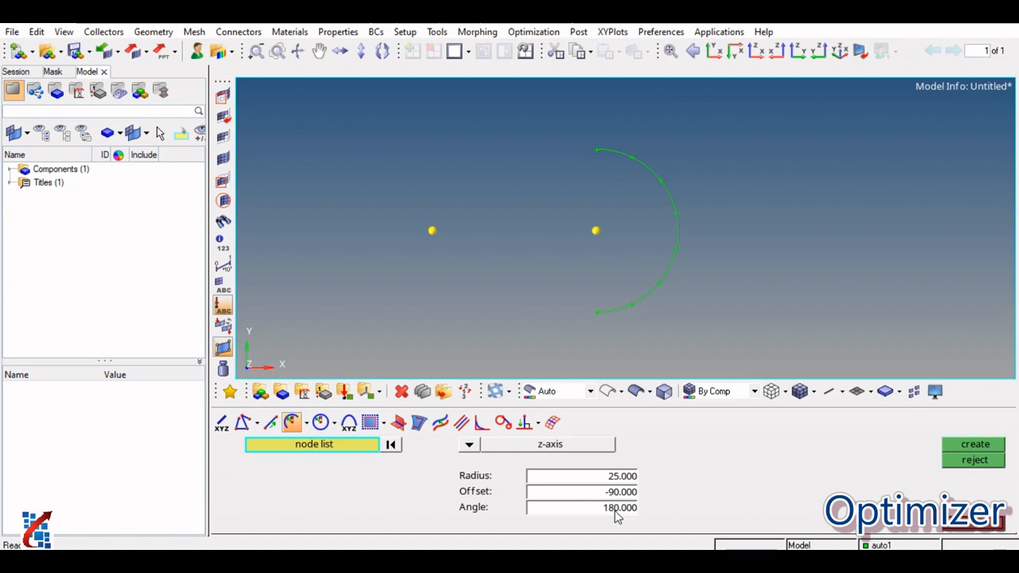
left_click(974, 462)
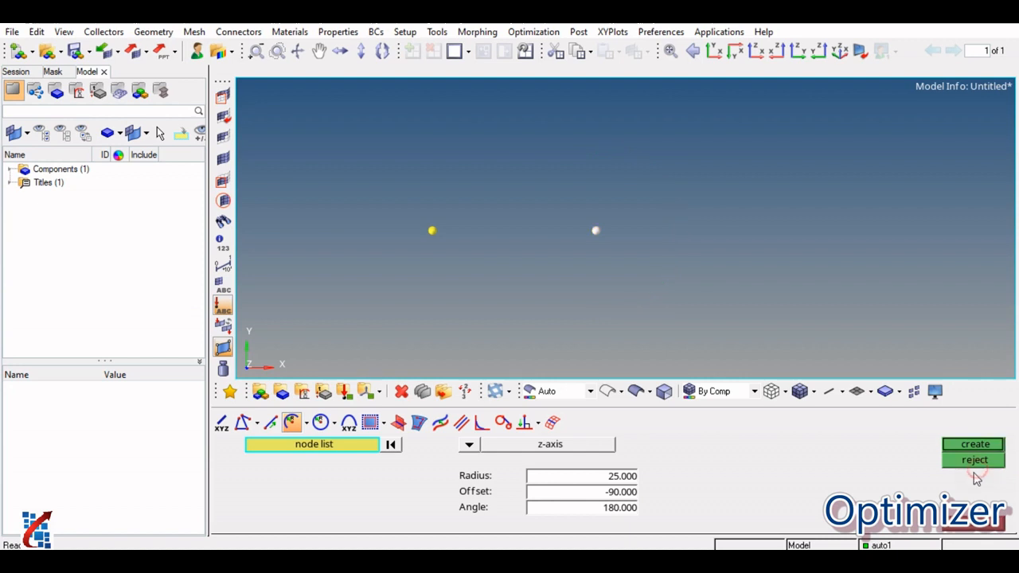
left_click(978, 526)
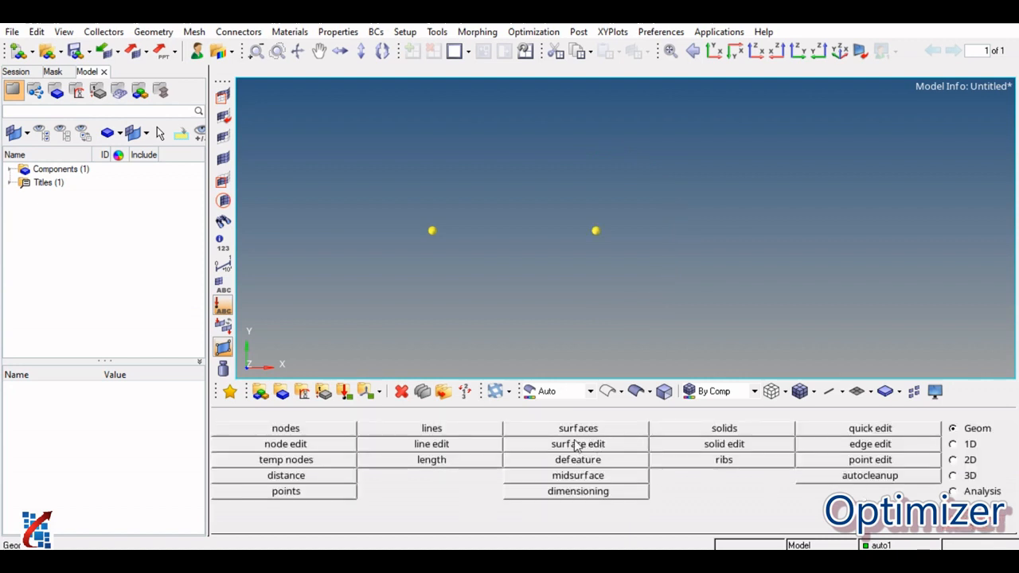
left_click(431, 430)
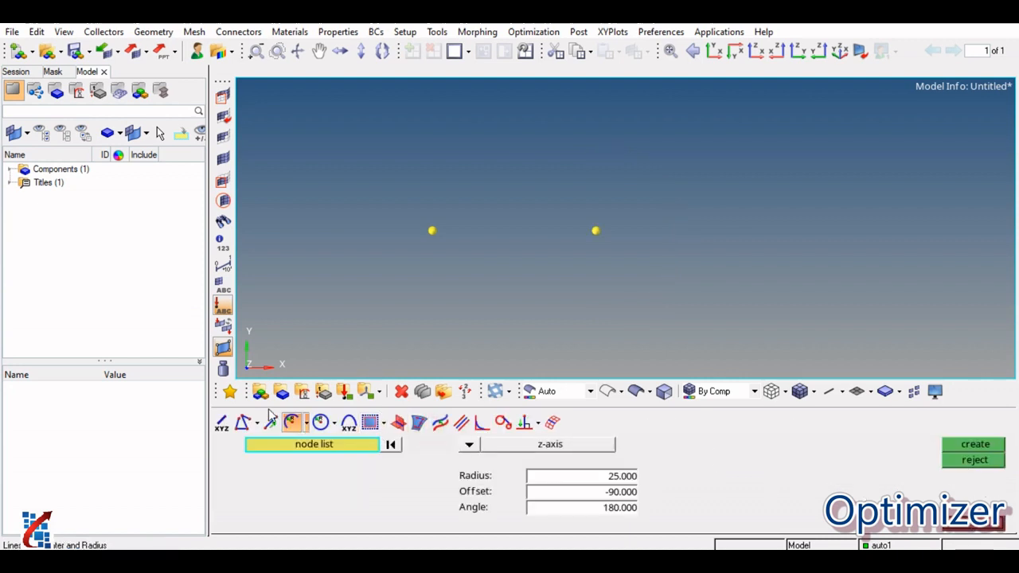
left_click(307, 425)
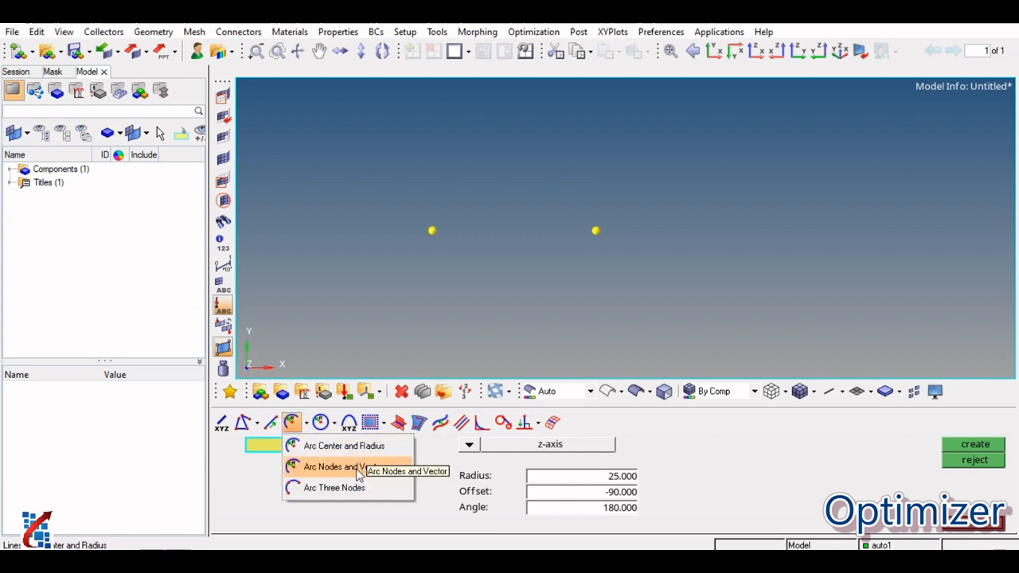
left_click(435, 503)
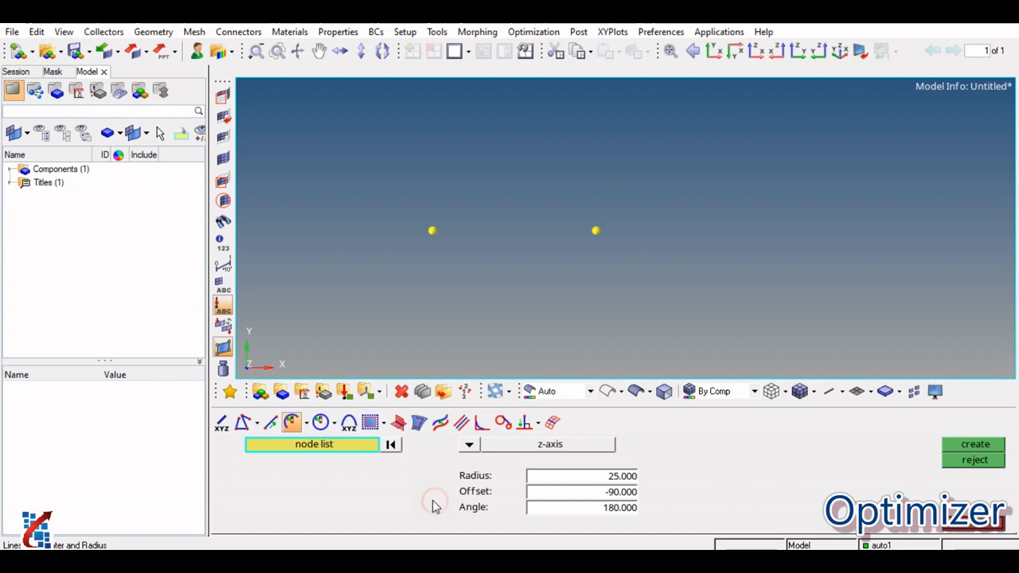
Create a center-and-radius circle about the z-axis around the left node with radius 25 and offset 0, and reject it
left_click(321, 425)
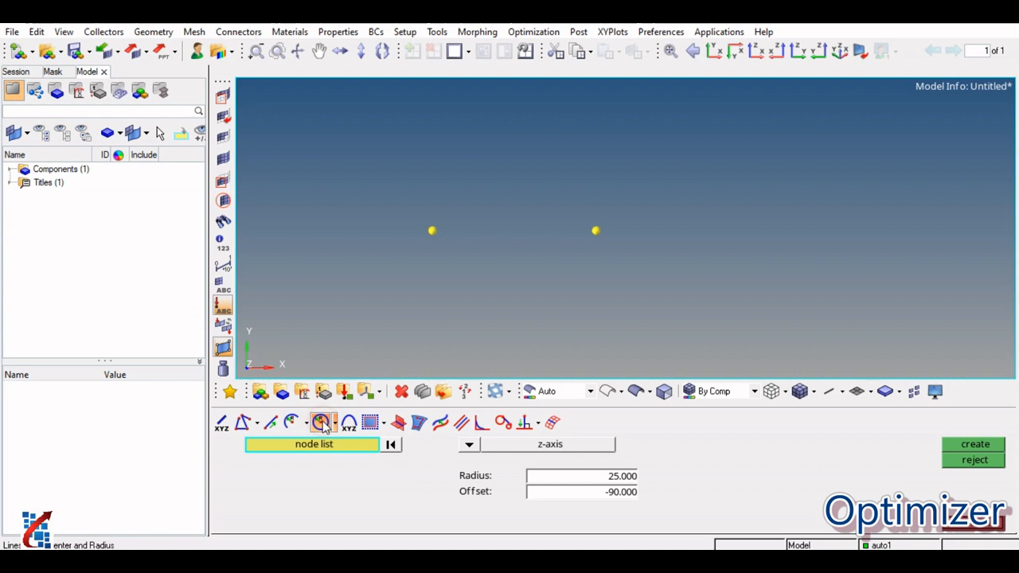
left_click(613, 495)
type("0")
key("Return")
left_click(432, 232)
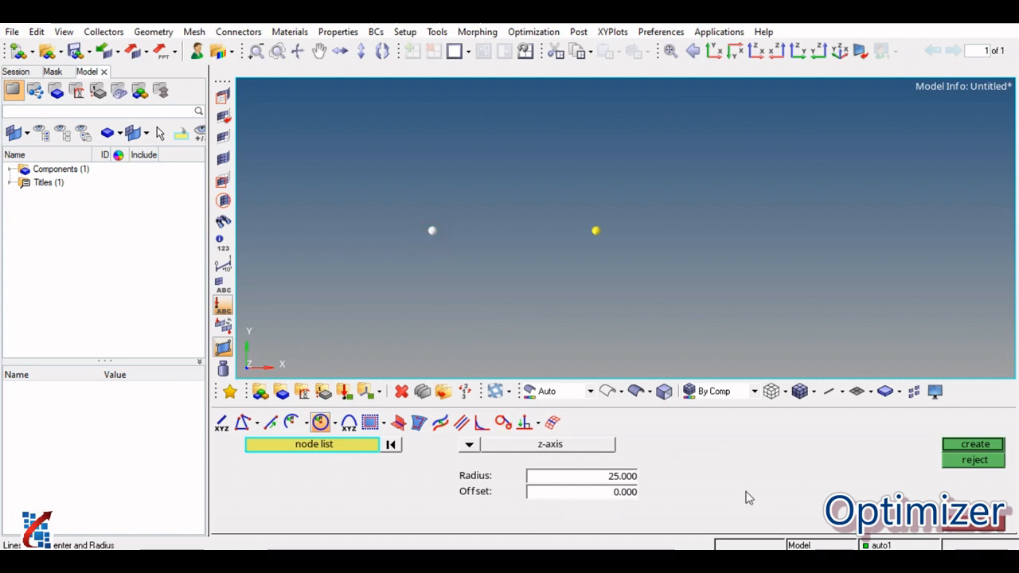
left_click(968, 446)
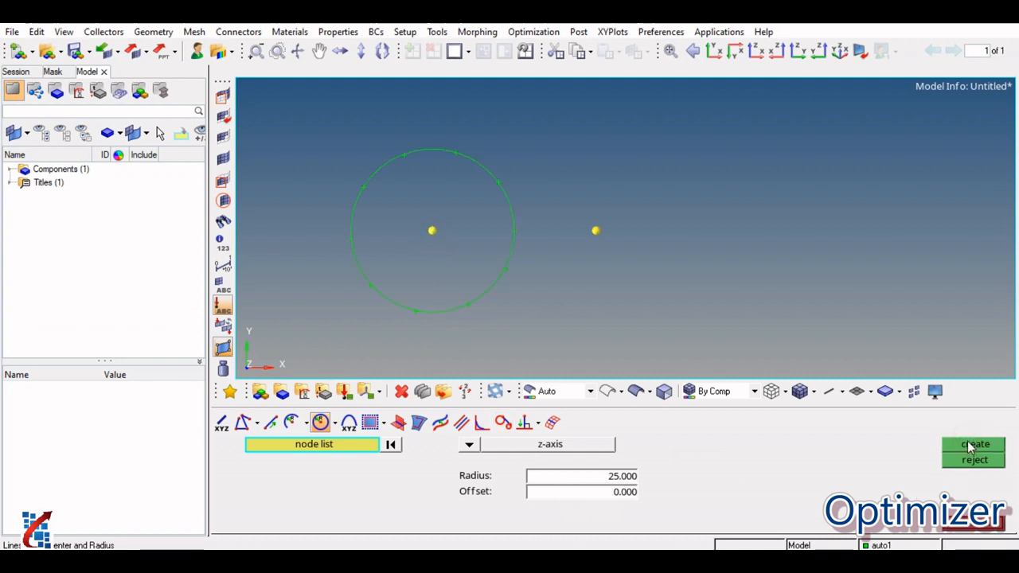
left_click(974, 460)
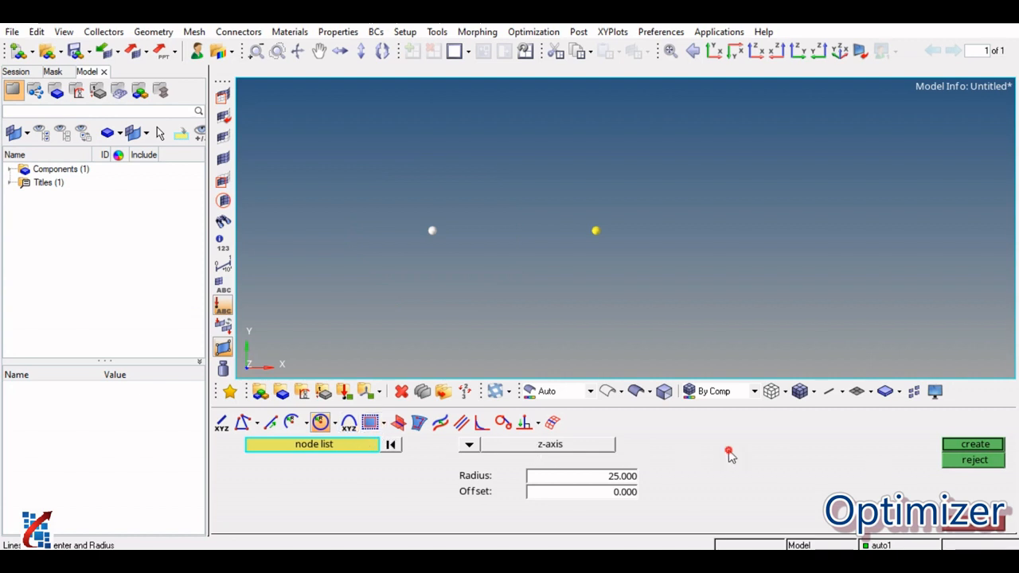
left_click(398, 423)
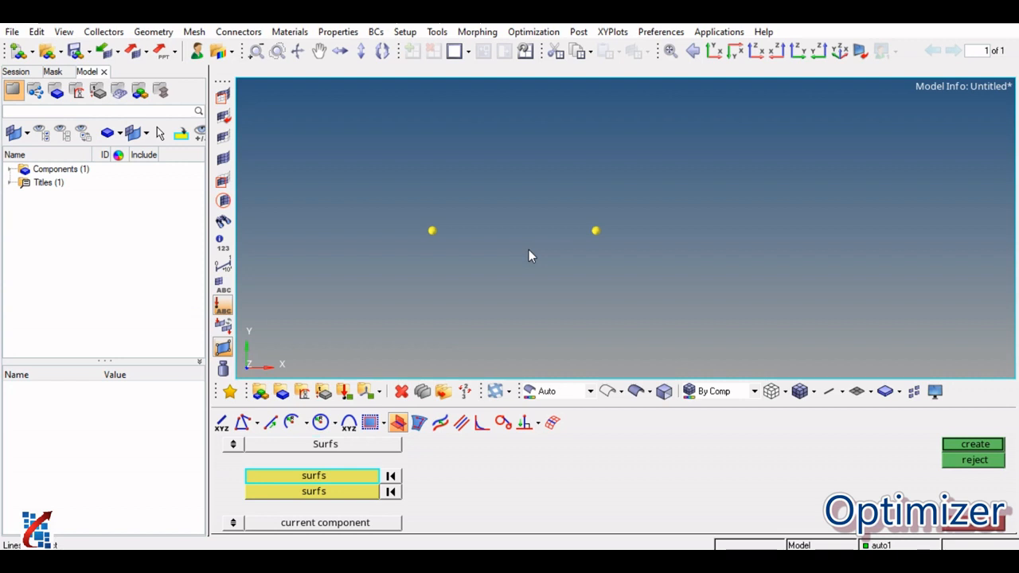
left_click(440, 423)
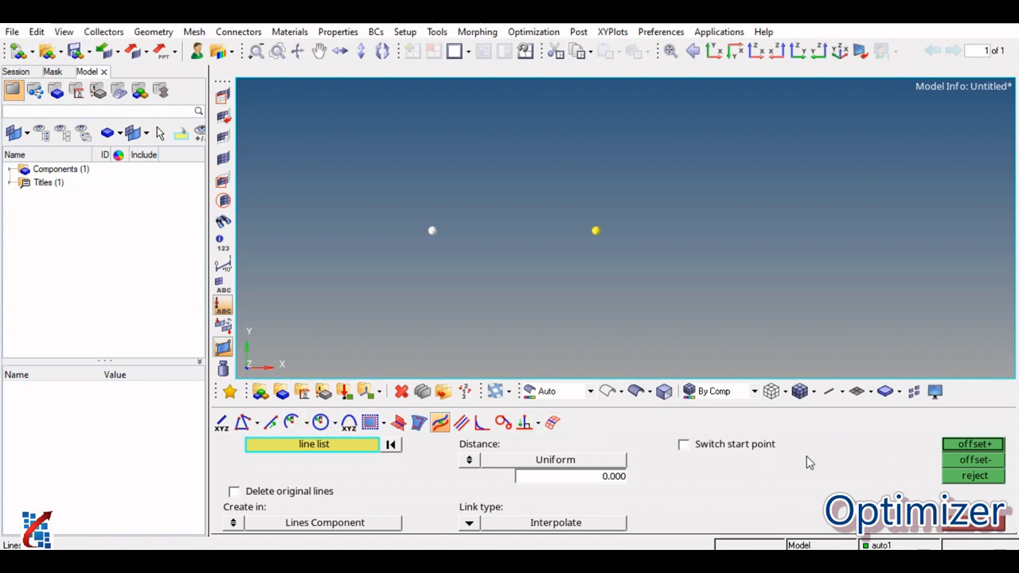
left_click(973, 524)
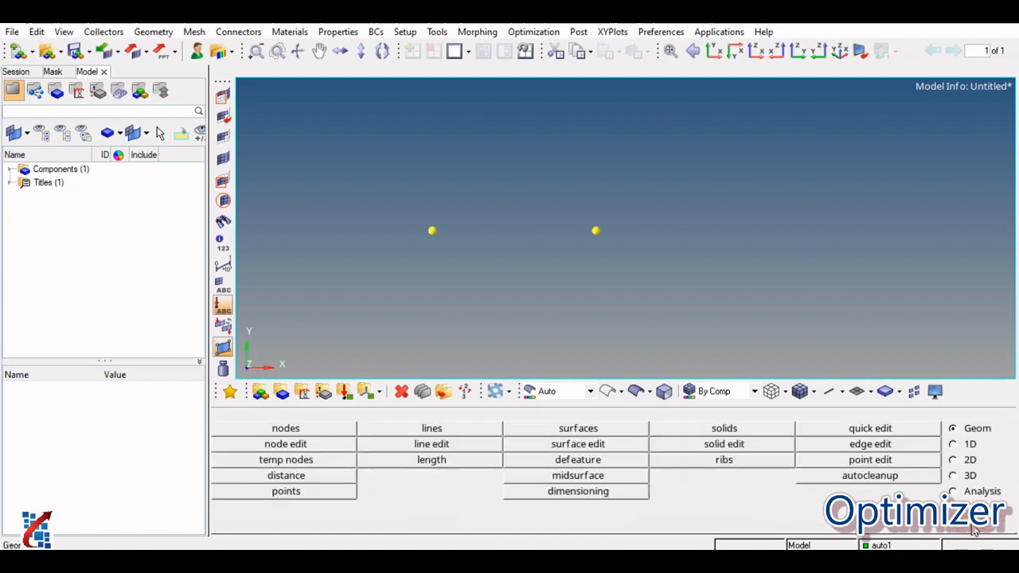
Create a square surface of size 100 normal to the z-axis with the left node as base, and reject it
left_click(585, 430)
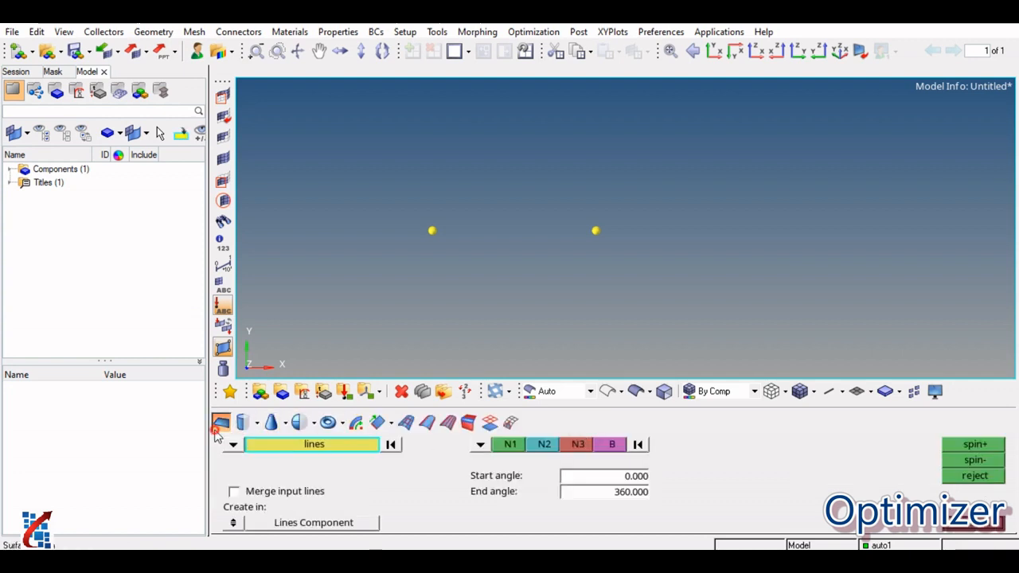
left_click(219, 425)
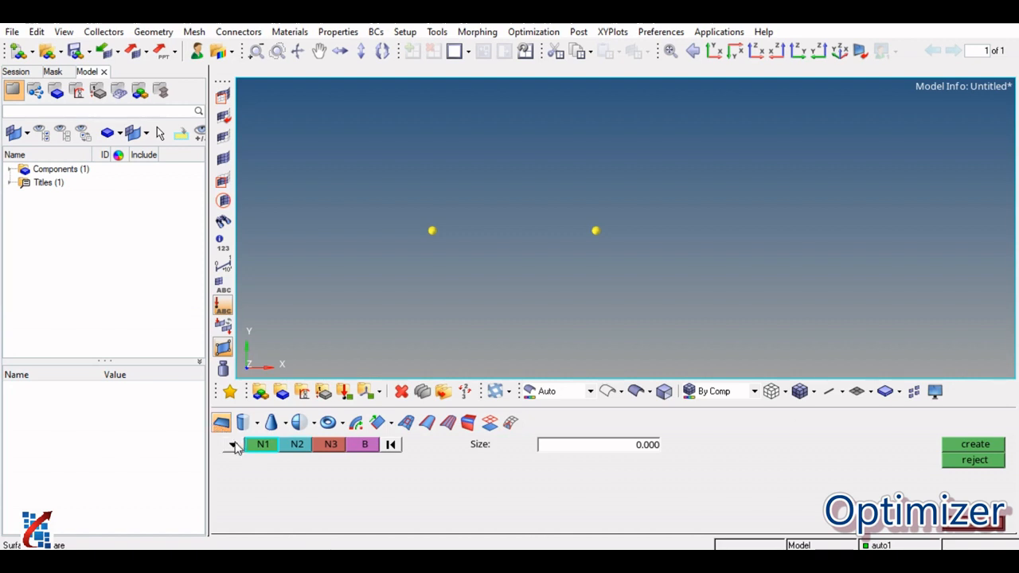
left_click(231, 445)
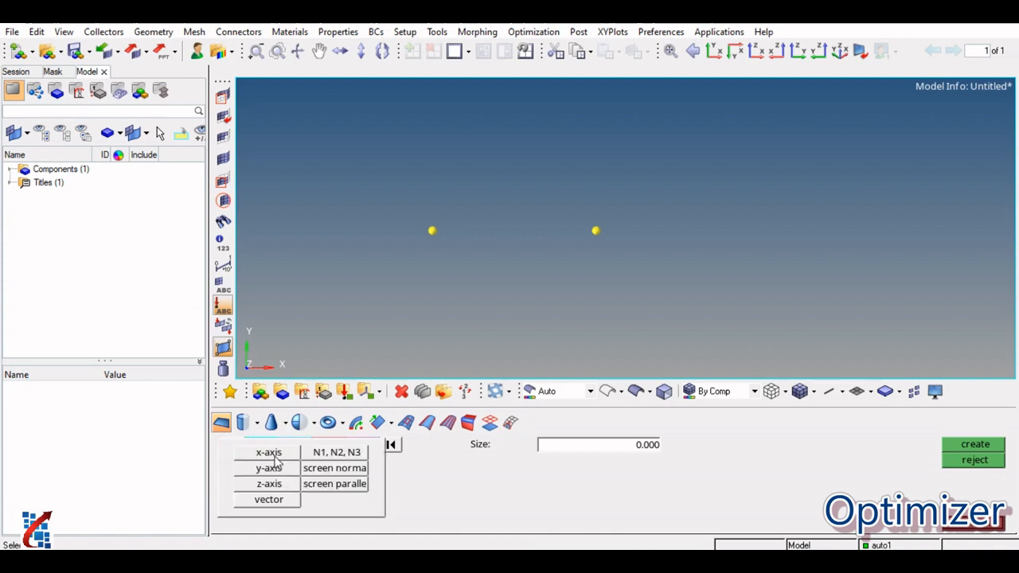
left_click(273, 454)
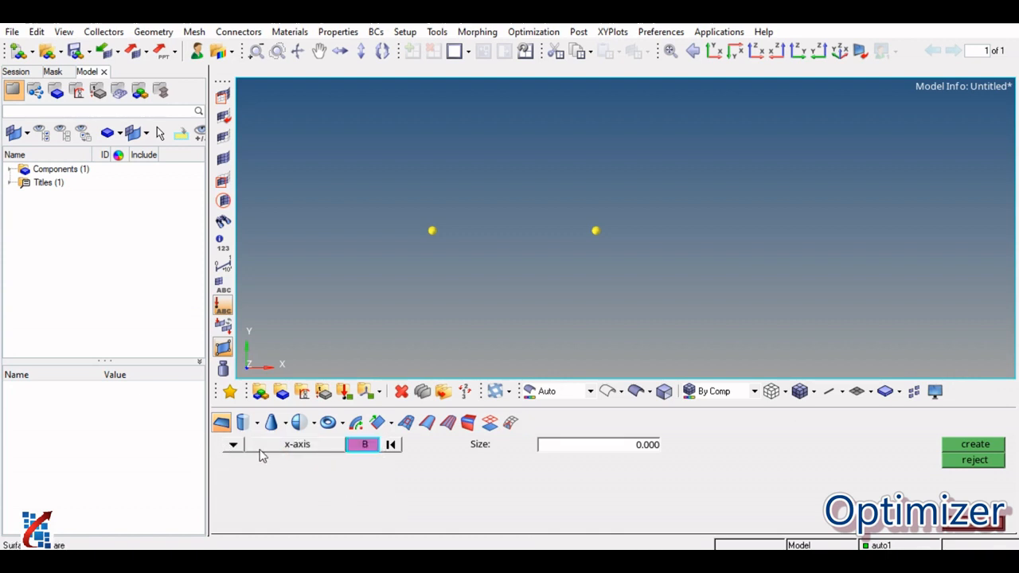
left_click(233, 448)
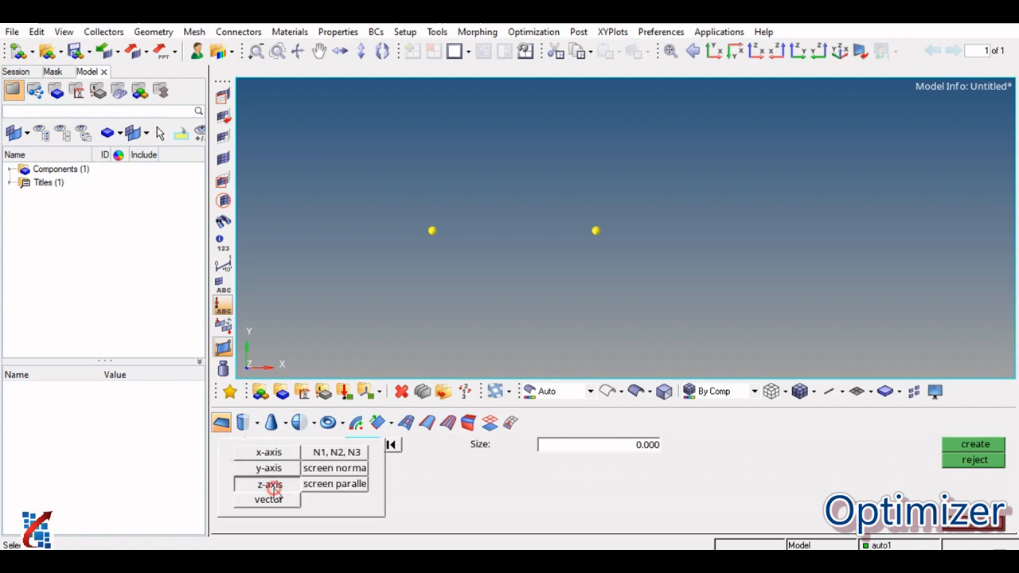
left_click(269, 483)
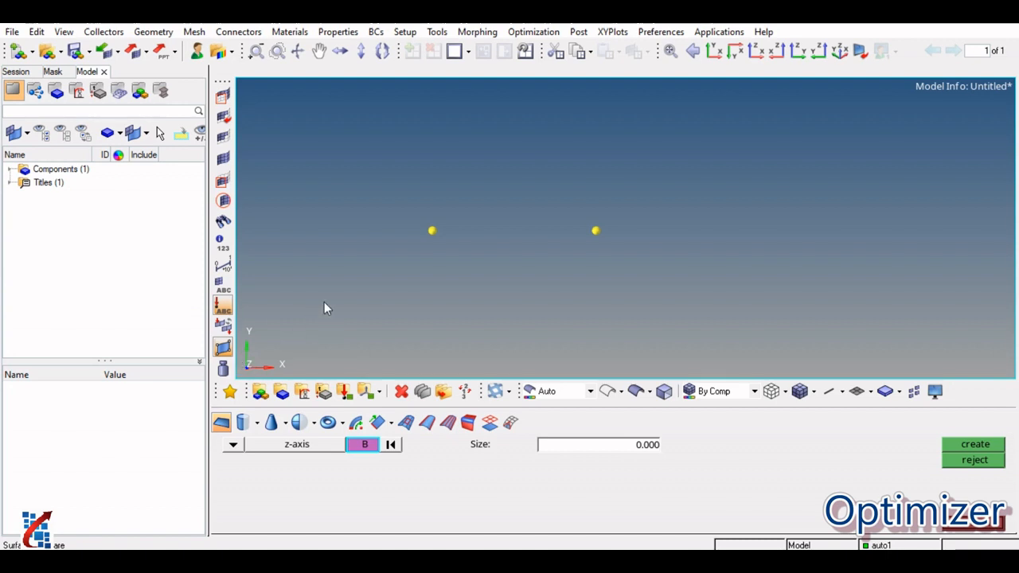
left_click(431, 231)
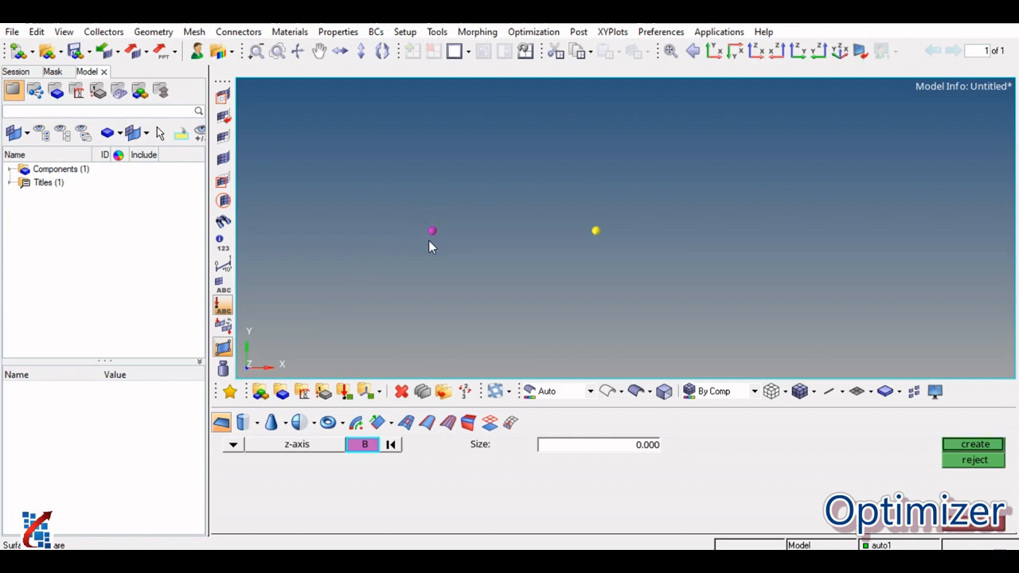
left_click(642, 448)
type("100")
left_click(977, 445)
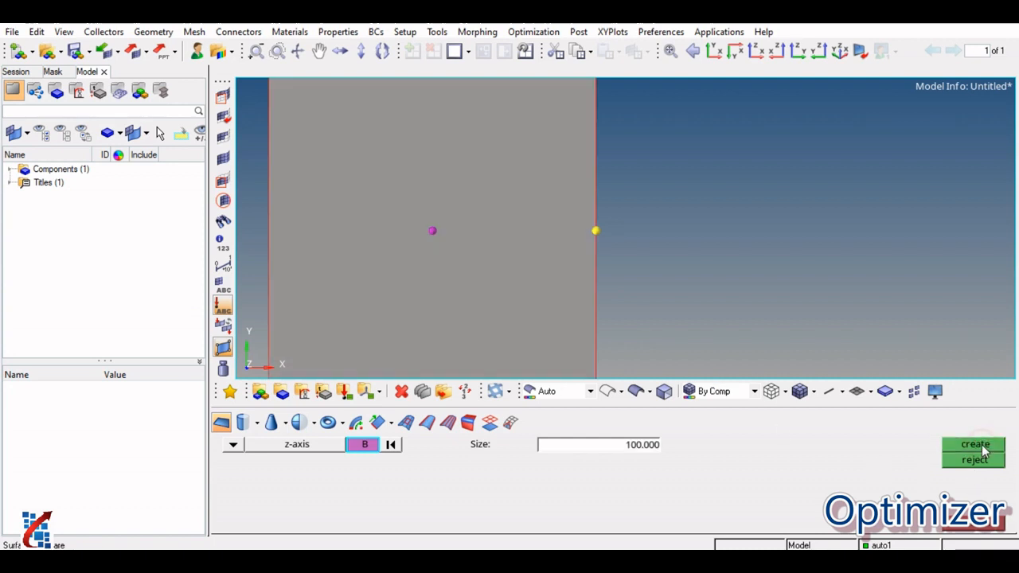
scroll(712, 244, "down", 3)
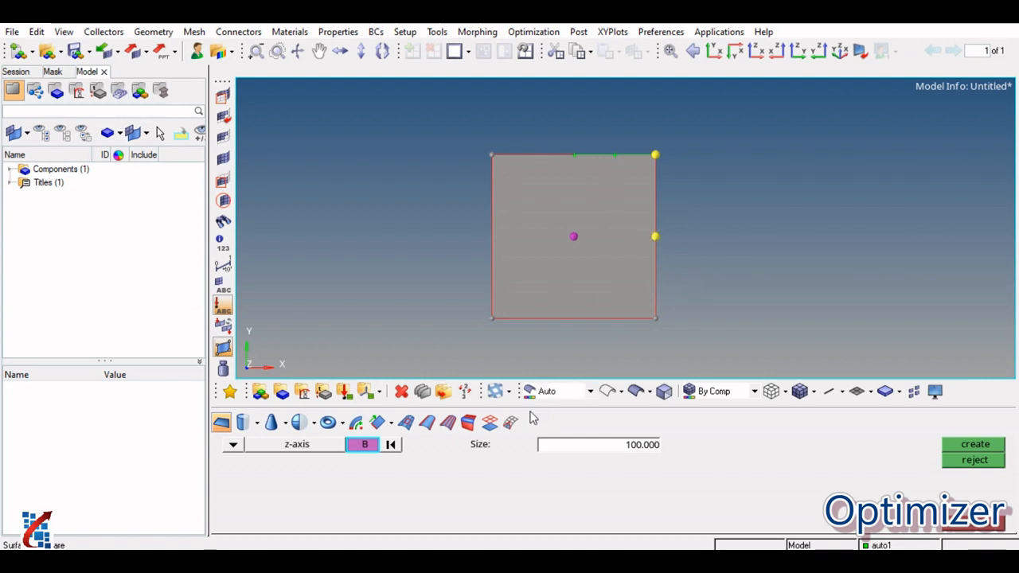
left_click(984, 461)
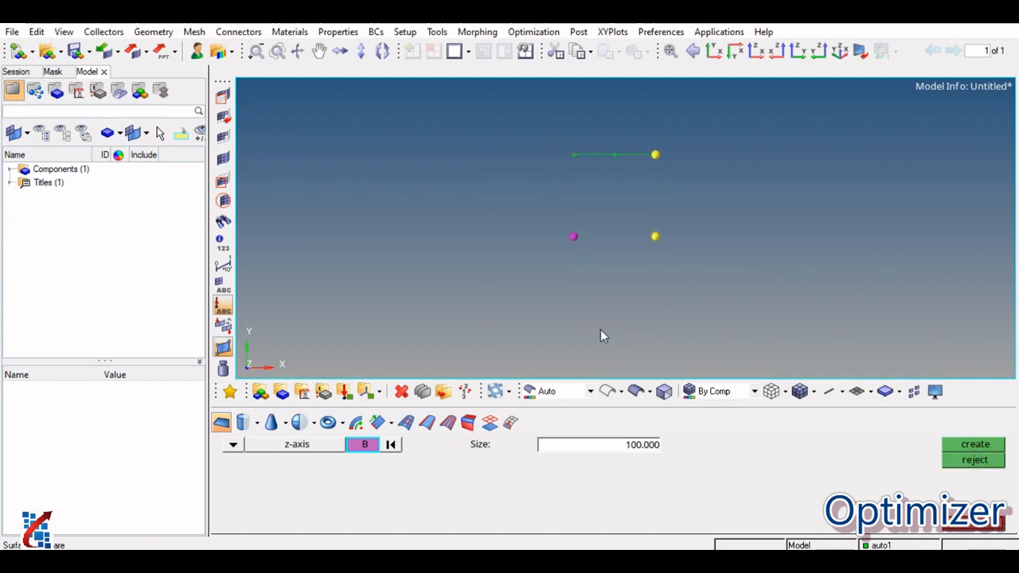
Create the square surface on the same base node with the y-axis as its normal, and reject it
left_click(232, 444)
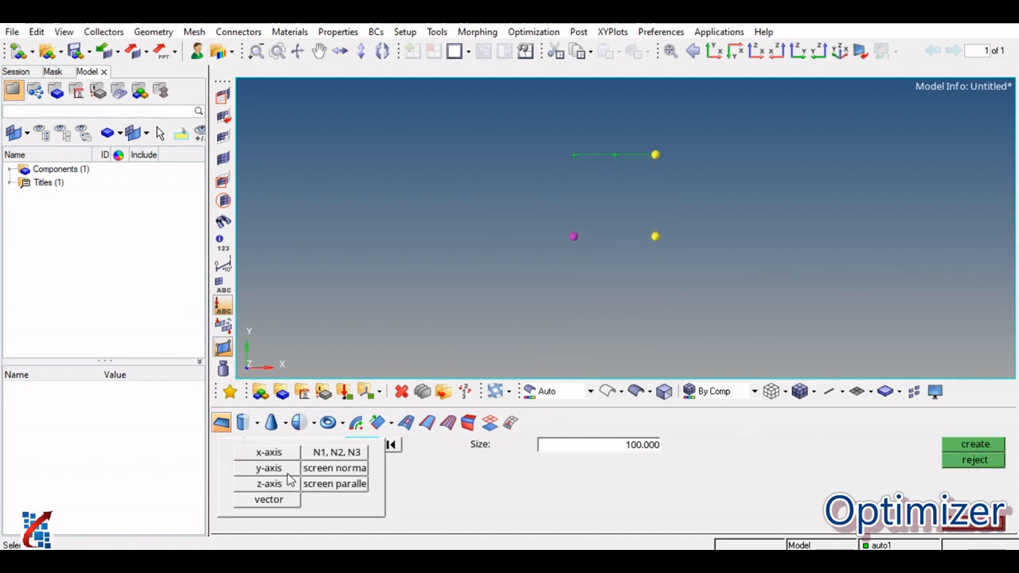
left_click(280, 470)
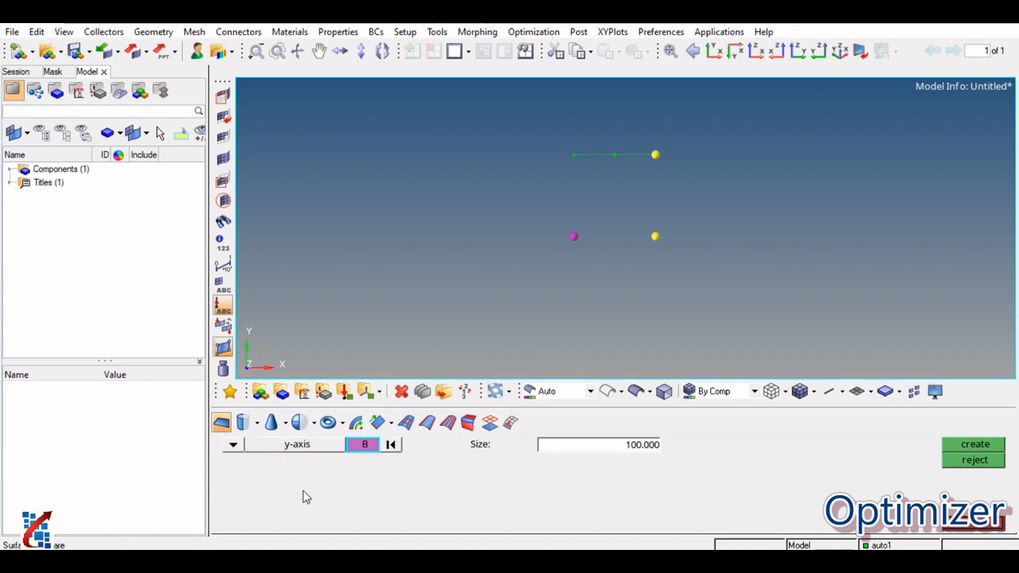
left_click(968, 446)
left_click_drag(621, 273, 568, 307, "ctrl")
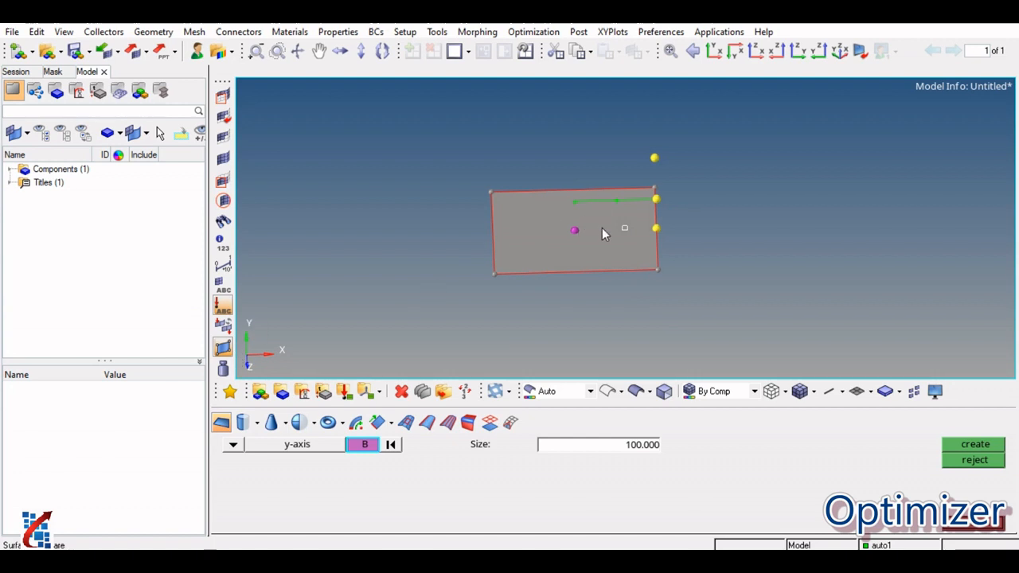
left_click(977, 460)
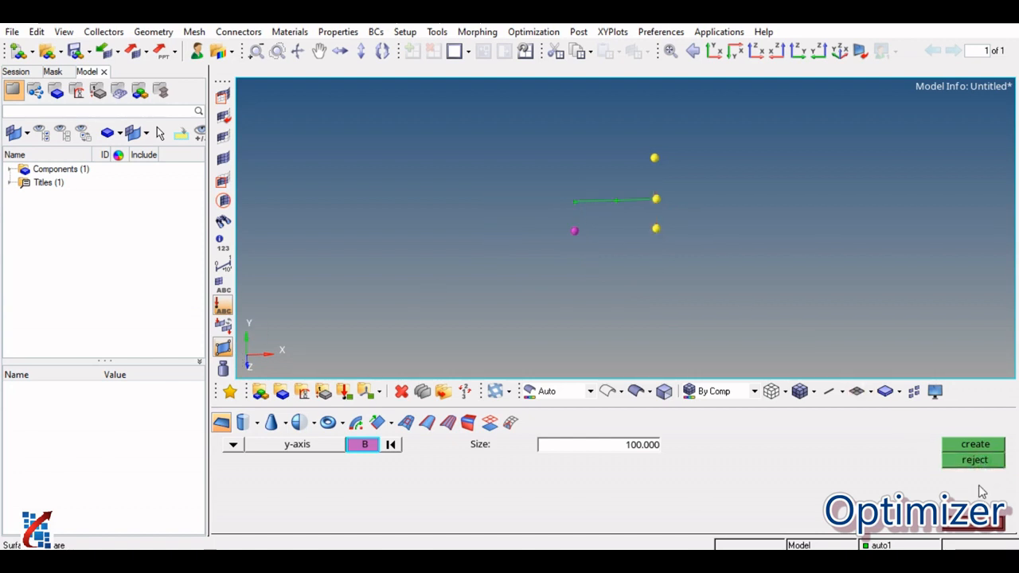
left_click(980, 529)
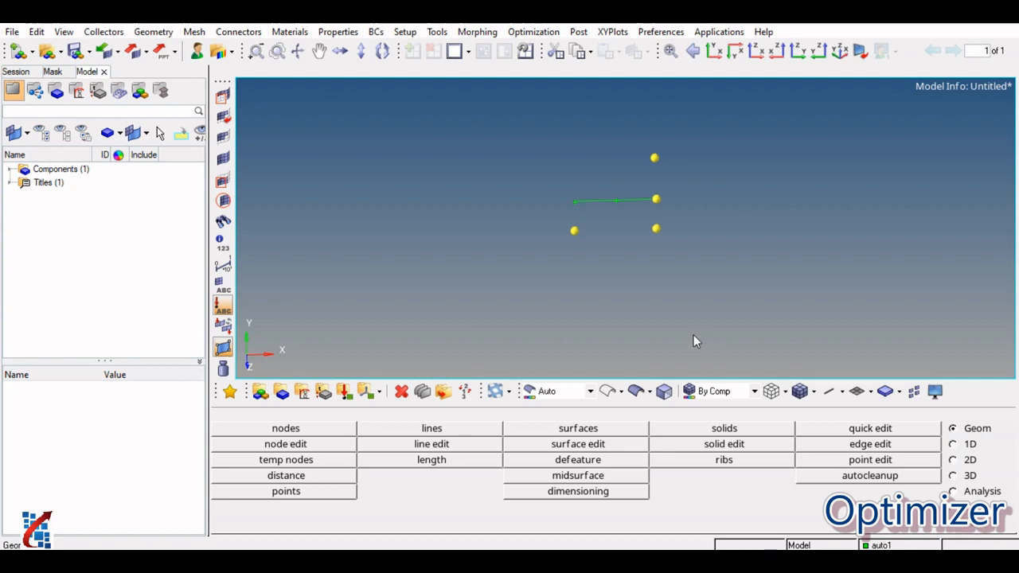
Define a full cylinder surface with the lower-left node as bottom center and the node to its right as normal vector
left_click(546, 430)
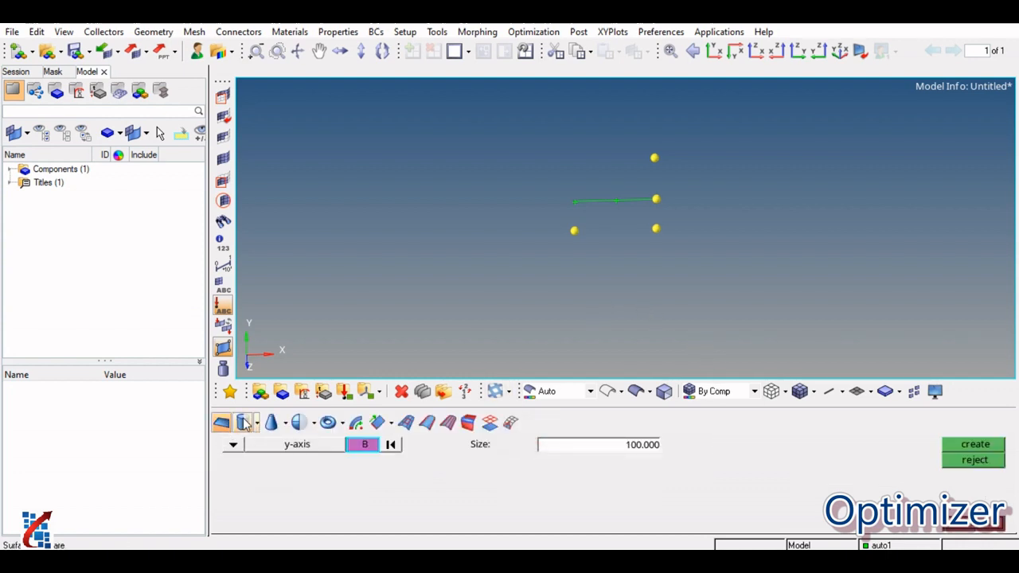
left_click(258, 426)
left_click(271, 446)
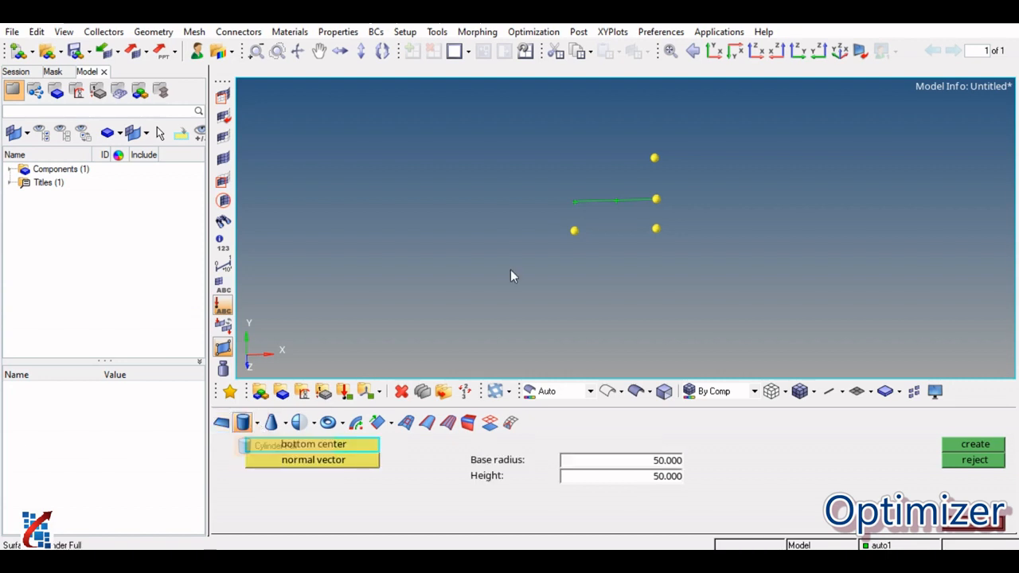
left_click_drag(614, 206, 599, 253, "ctrl")
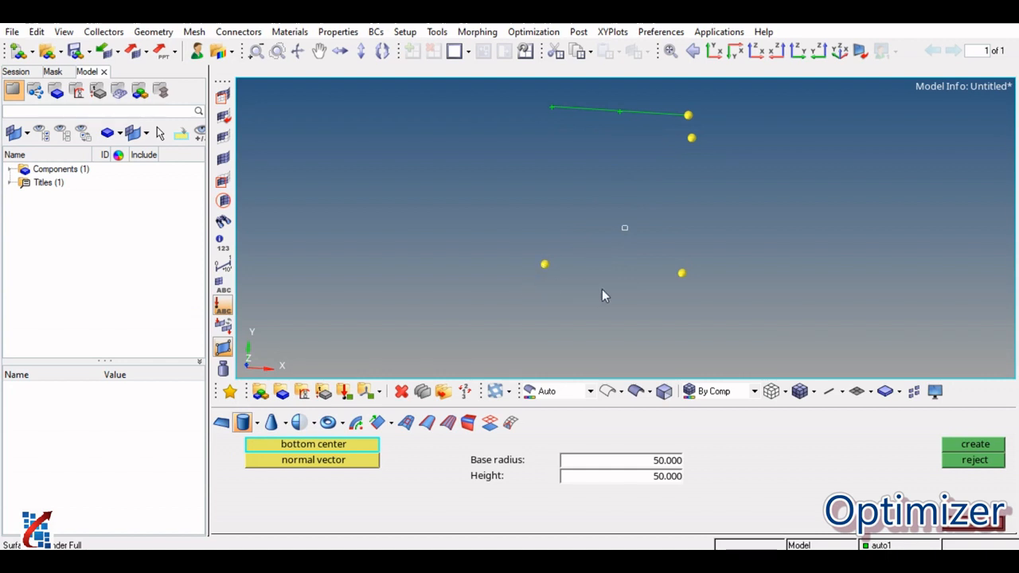
left_click_drag(601, 290, 650, 264, "ctrl")
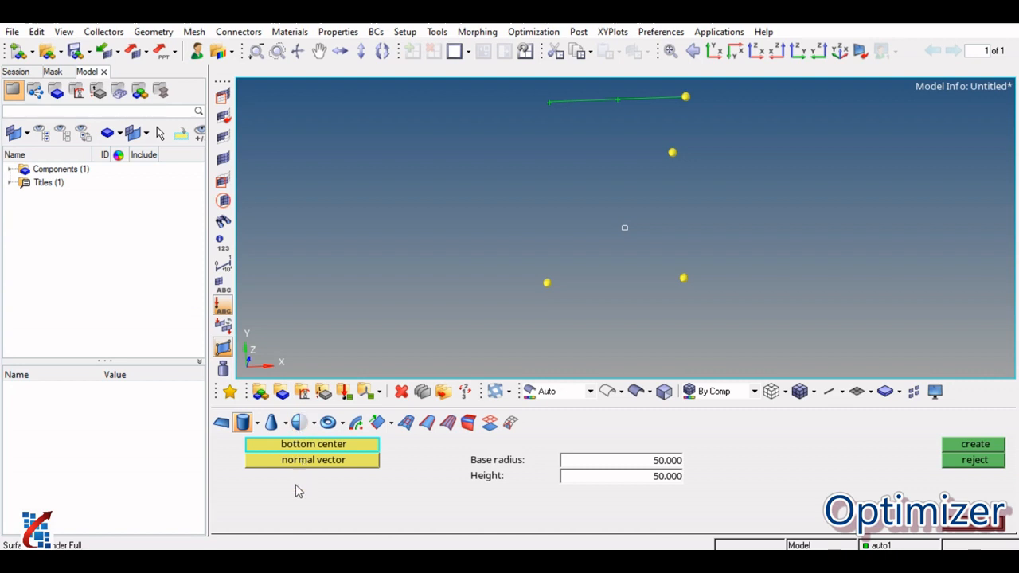
left_click(547, 283)
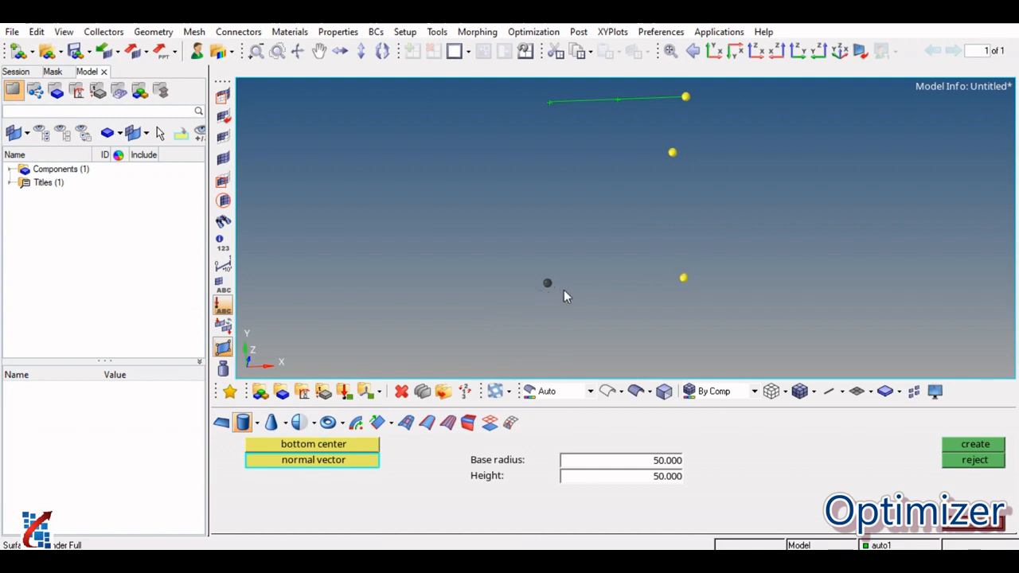
left_click(684, 278)
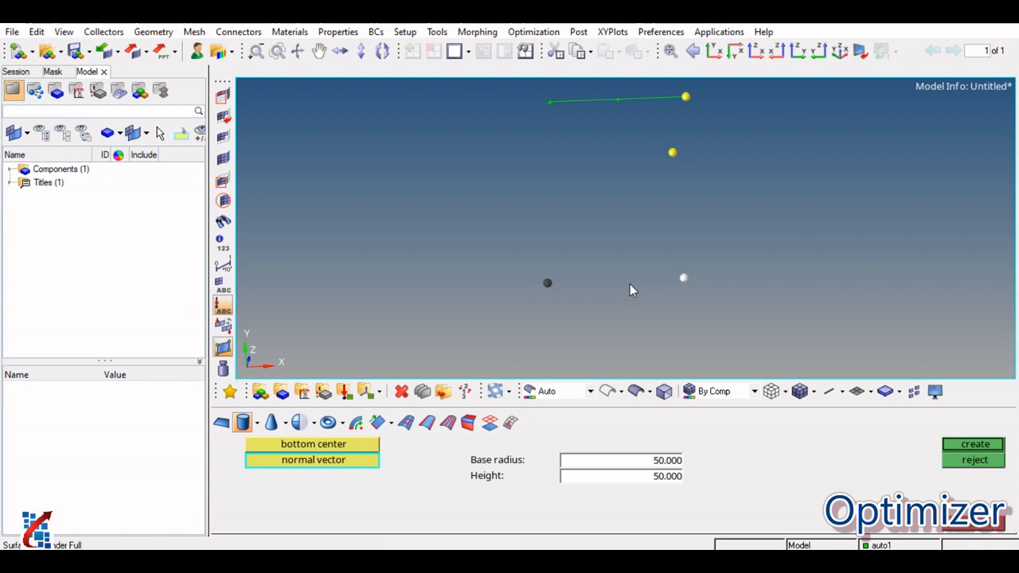
Set the cylinder's height to 100 and create the surface with a base radius of 50
left_click(645, 476)
type("100")
left_click(620, 514)
left_click(959, 448)
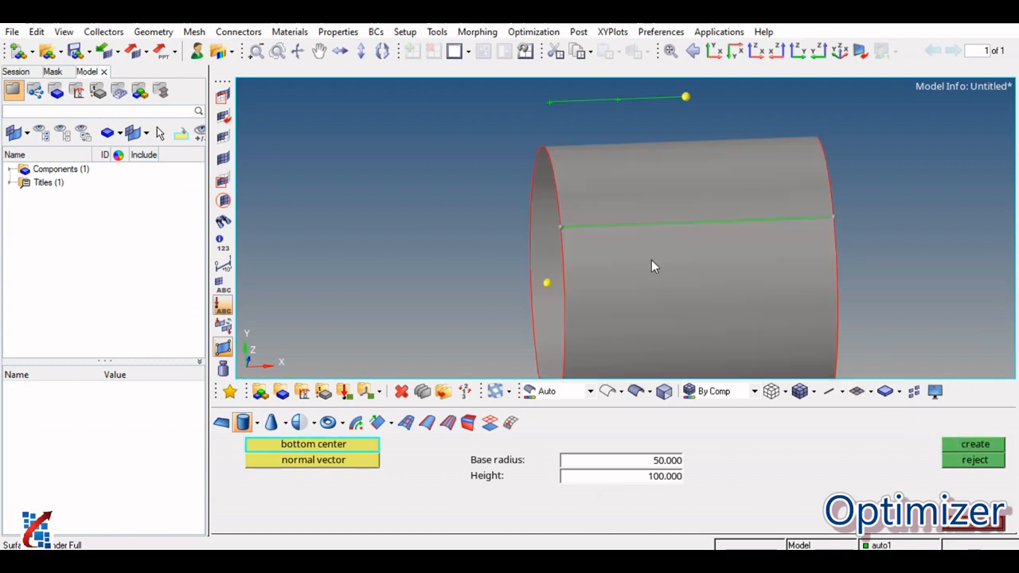
scroll(652, 266, "down", 3)
left_click_drag(679, 268, 620, 245, "ctrl")
scroll(655, 260, "up", 4)
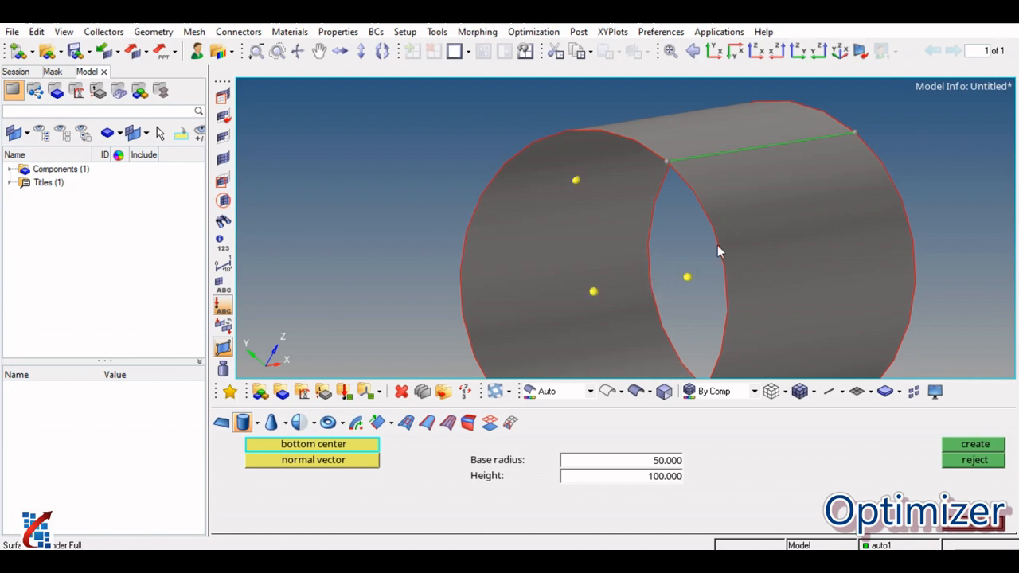
left_click_drag(717, 249, 618, 274, "ctrl")
left_click_drag(682, 258, 619, 272, "ctrl")
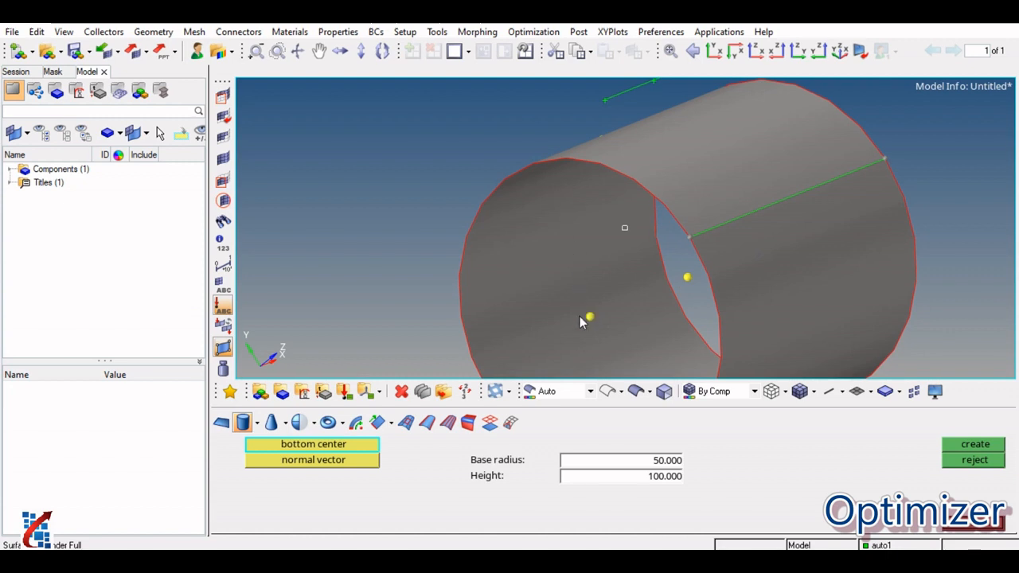
Inspect the full cylinder surface from several angles and reject it
scroll(578, 232, "down", 5, "ctrl")
left_click_drag(577, 231, 493, 257, "ctrl")
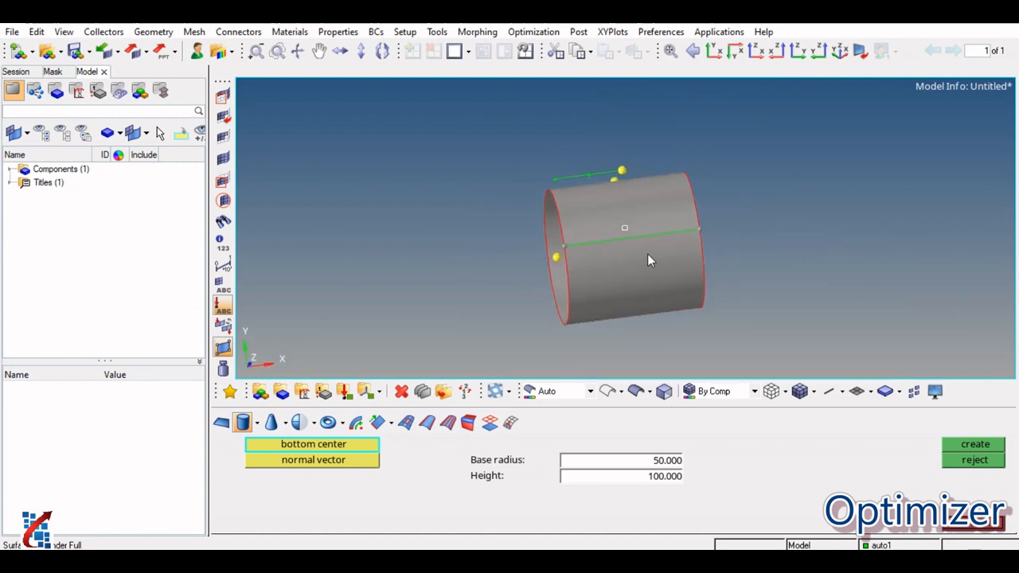
left_click_drag(648, 259, 594, 283, "ctrl")
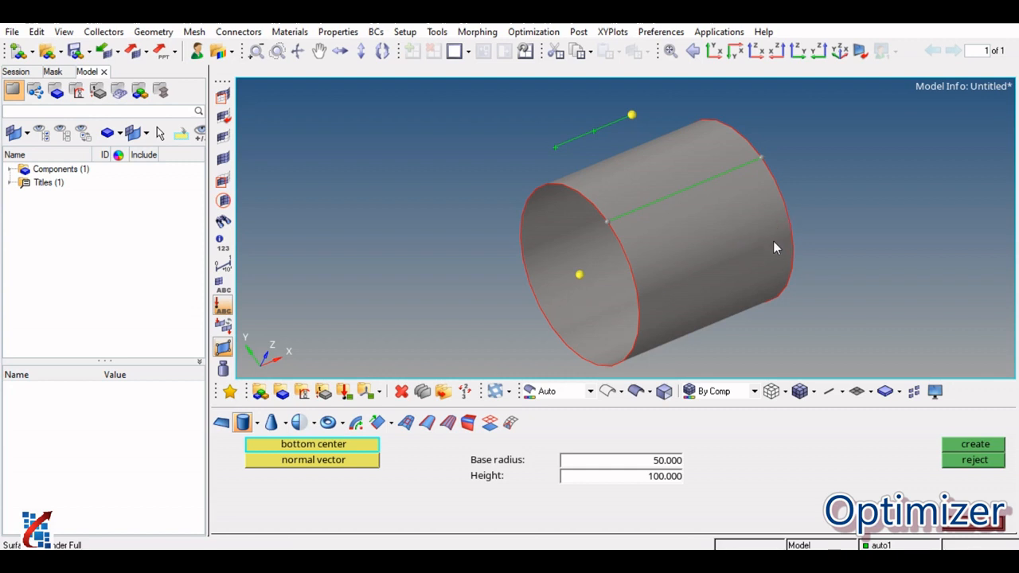
left_click(973, 461)
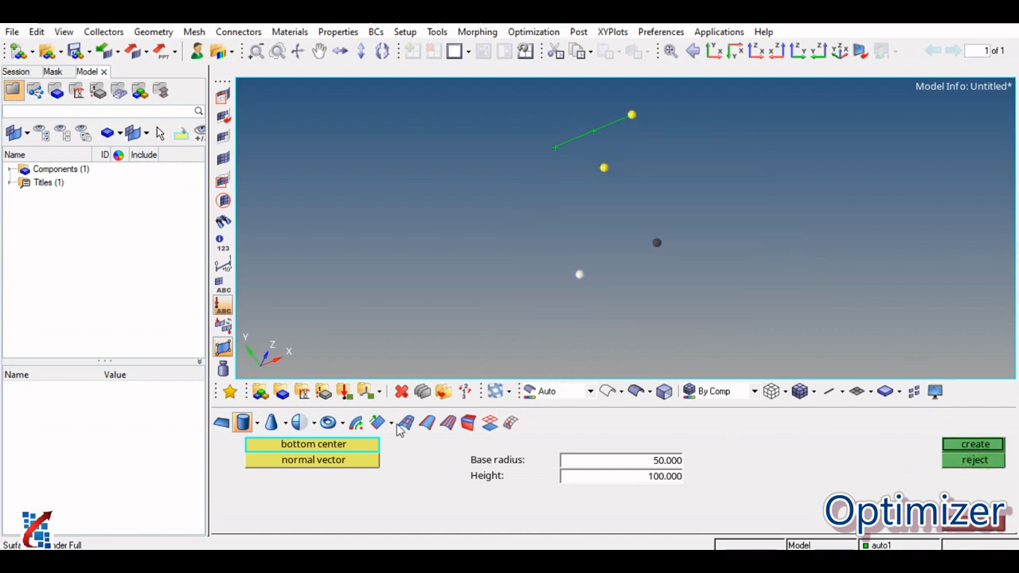
Define a partial cylinder surface with the lower-left node as bottom center, its right neighbor as normal vector and the upper node as major vector
left_click(256, 423)
left_click(280, 467)
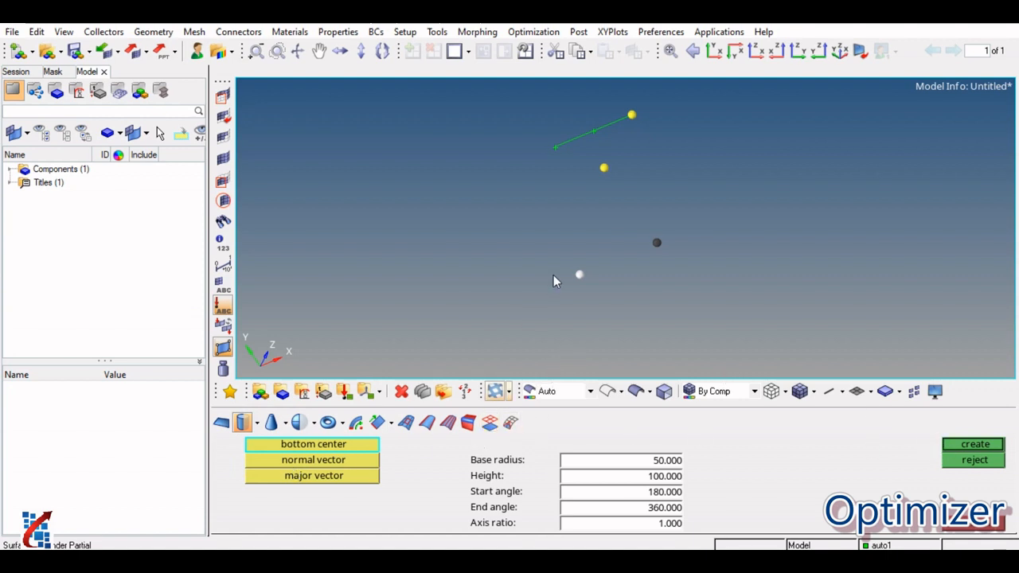
left_click_drag(637, 243, 582, 225, "ctrl")
left_click(304, 460)
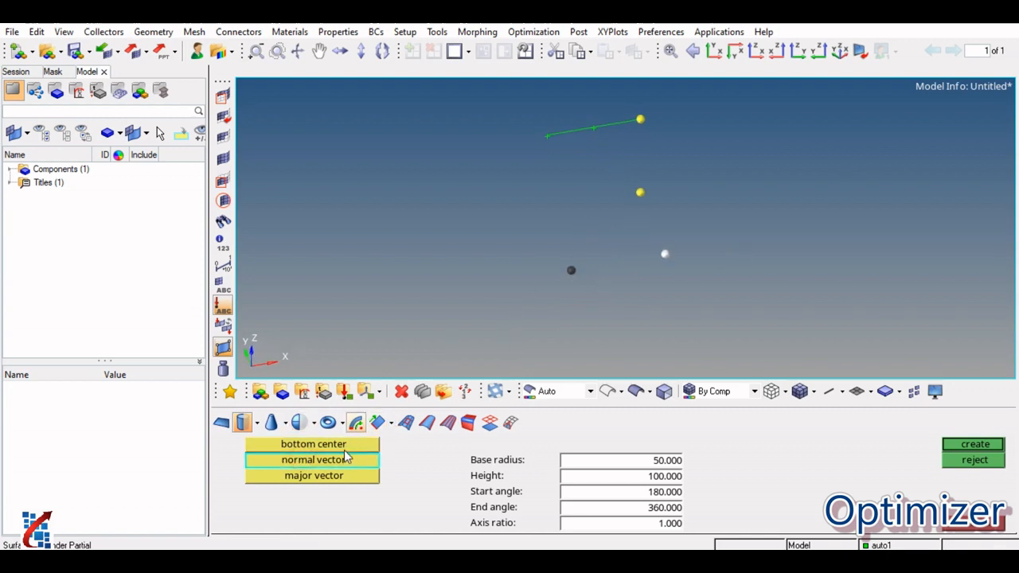
left_click(338, 482)
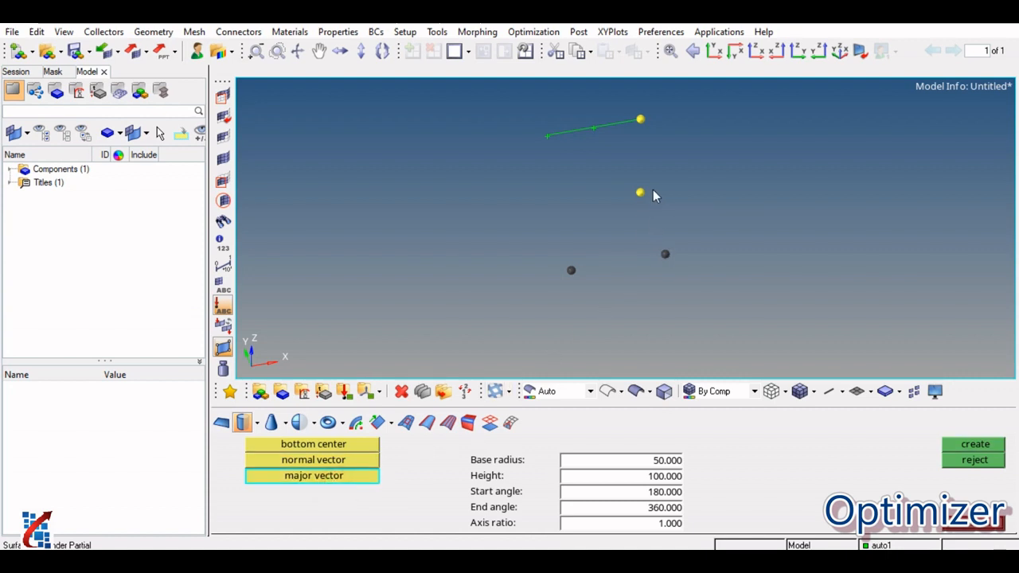
left_click_drag(668, 198, 687, 219, "ctrl")
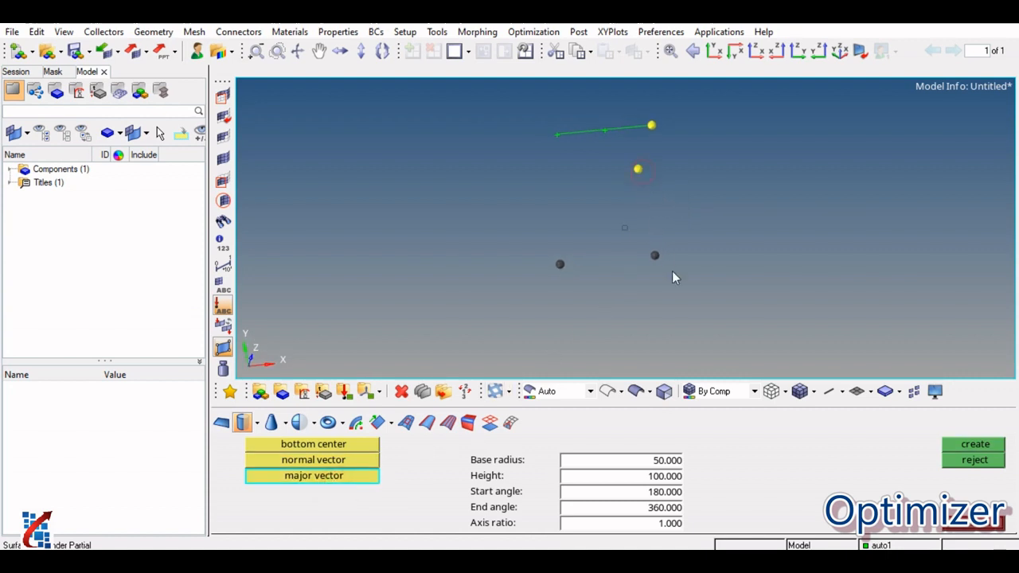
left_click(637, 171)
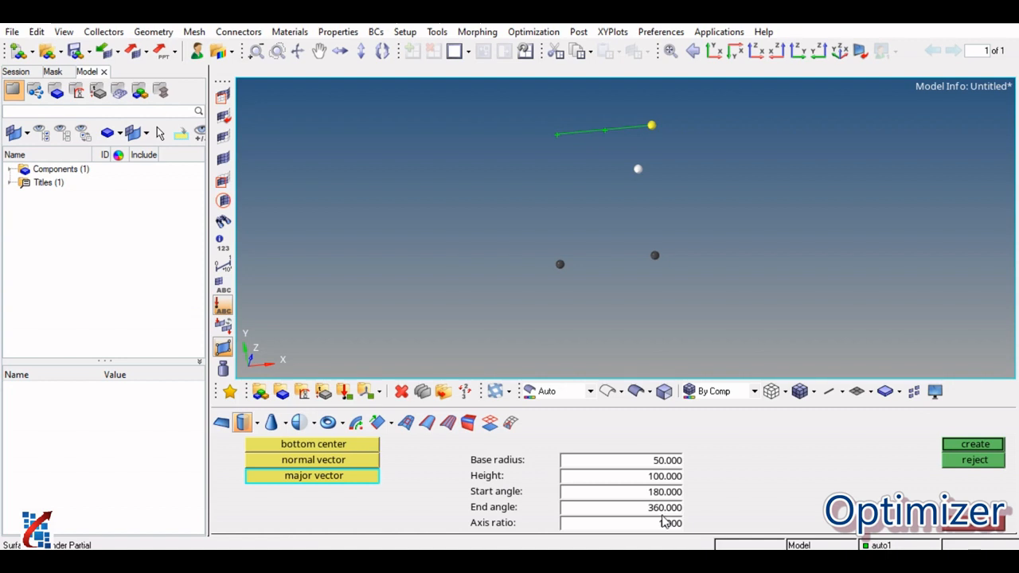
Create the partial cylinder with base radius 50, height 100, angles 180 to 360 and axis ratio 1, inspect it and reject it
left_click(975, 444)
left_click_drag(733, 291, 686, 236, "ctrl")
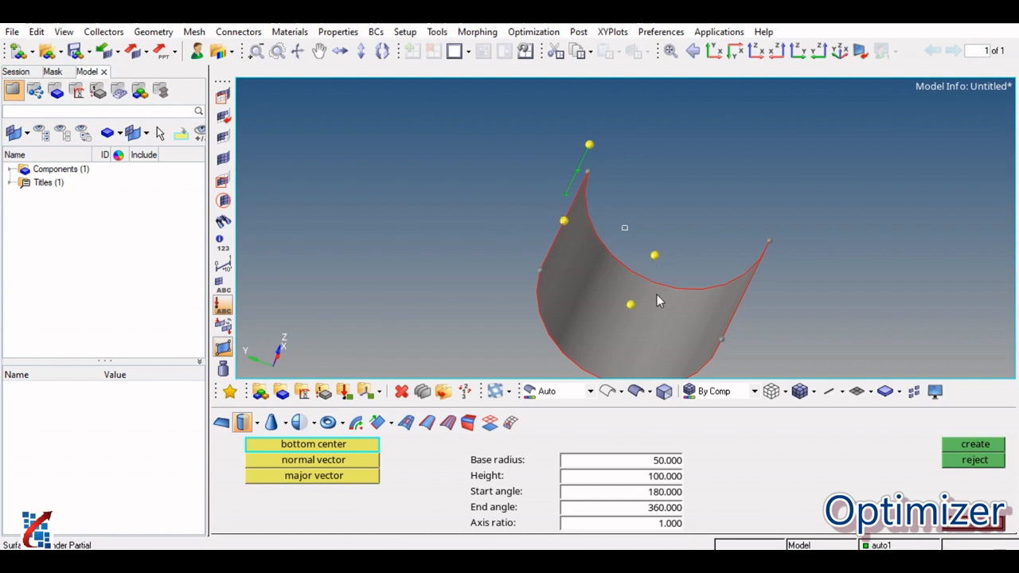
left_click_drag(656, 301, 655, 241, "ctrl")
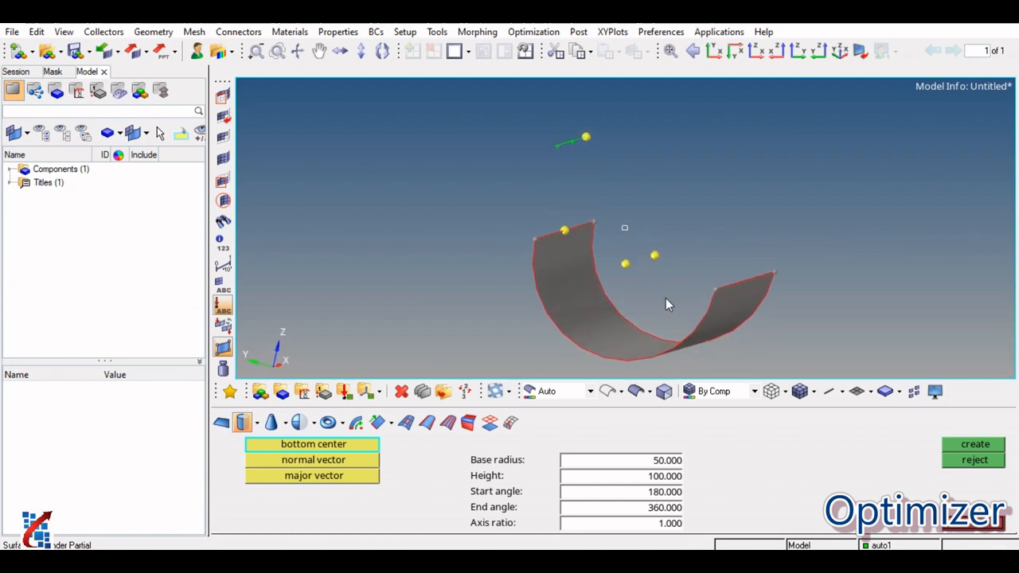
left_click_drag(666, 297, 595, 267, "ctrl")
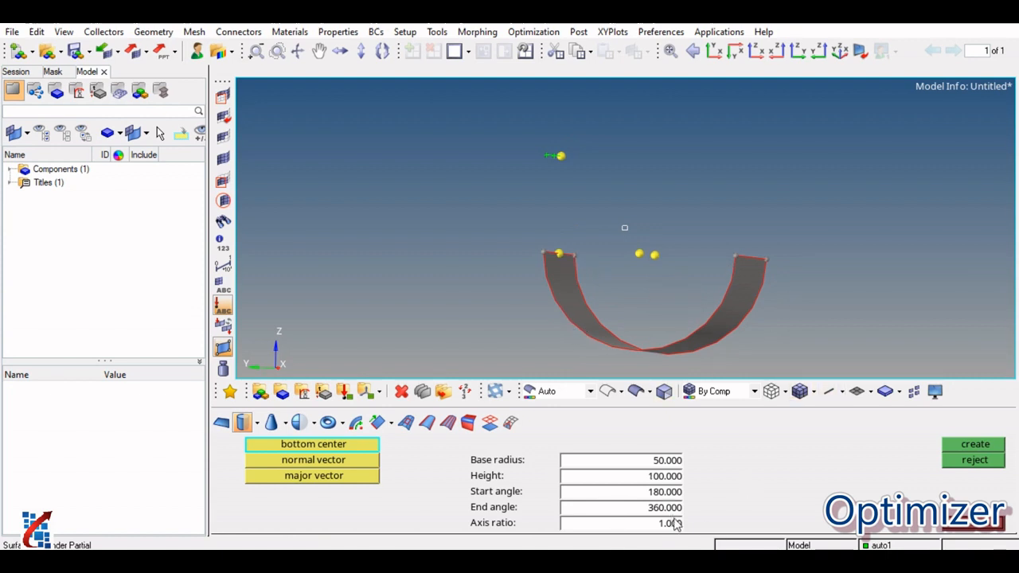
left_click(974, 461)
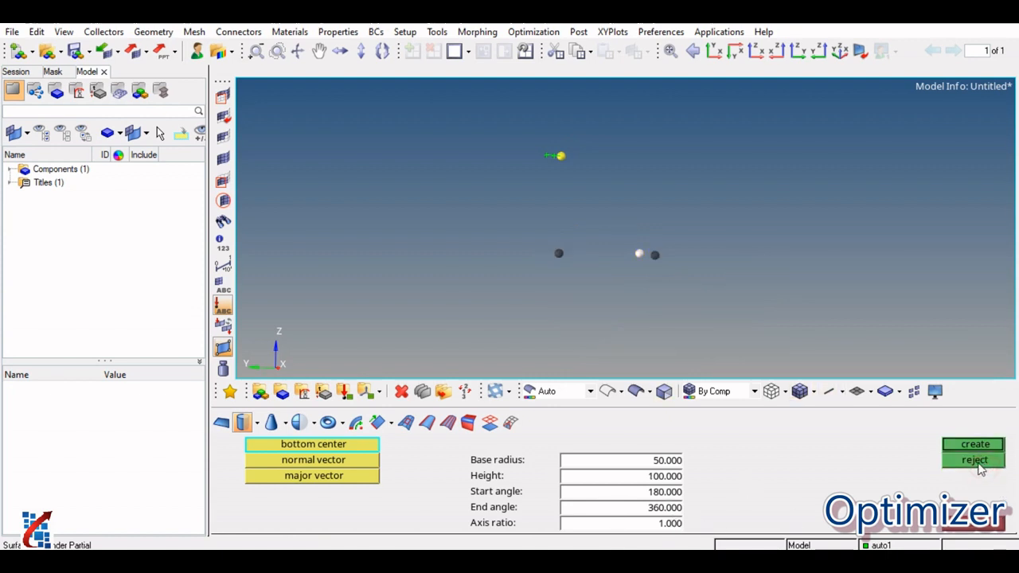
Define a full cone surface with the lower-left node as bottom center and the node to its right as normal vector
left_click(272, 424)
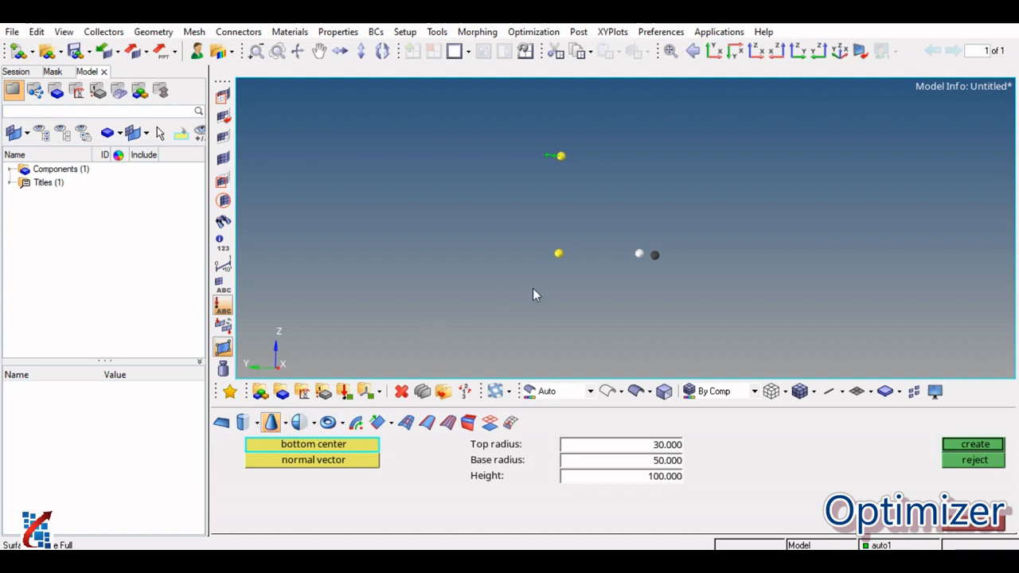
left_click_drag(652, 231, 466, 288, "ctrl")
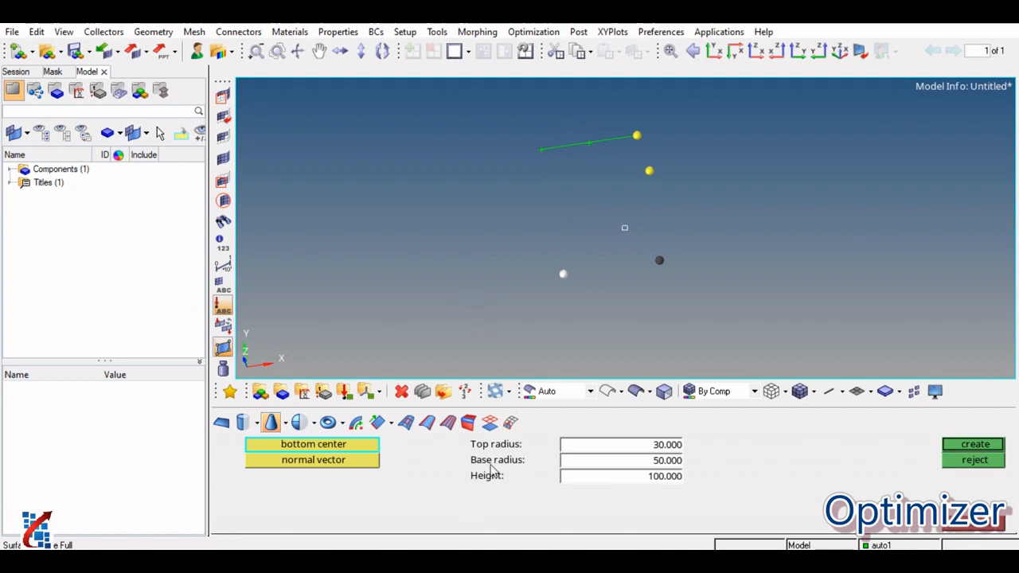
left_click(331, 463)
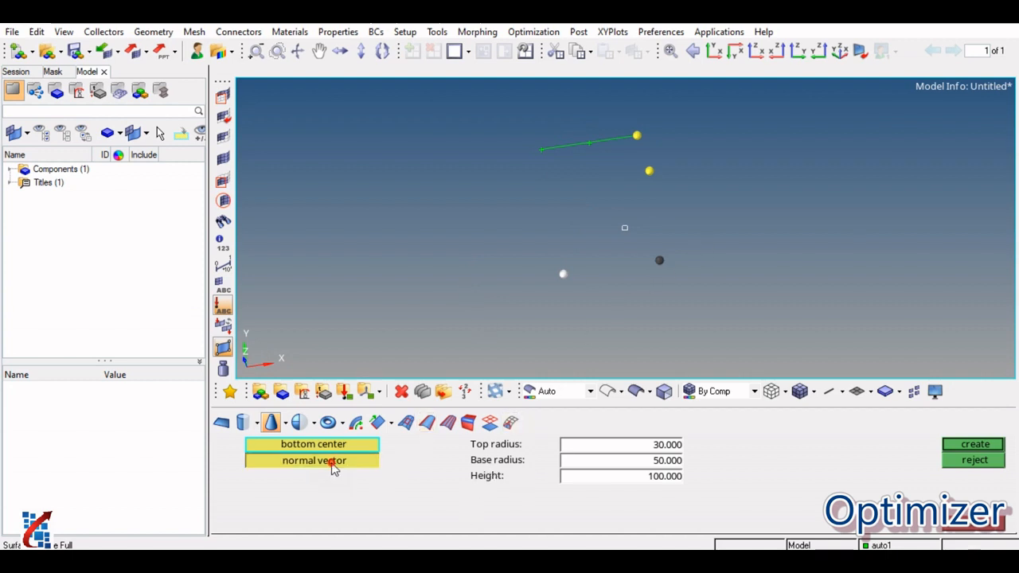
left_click_drag(650, 244, 601, 317, "ctrl")
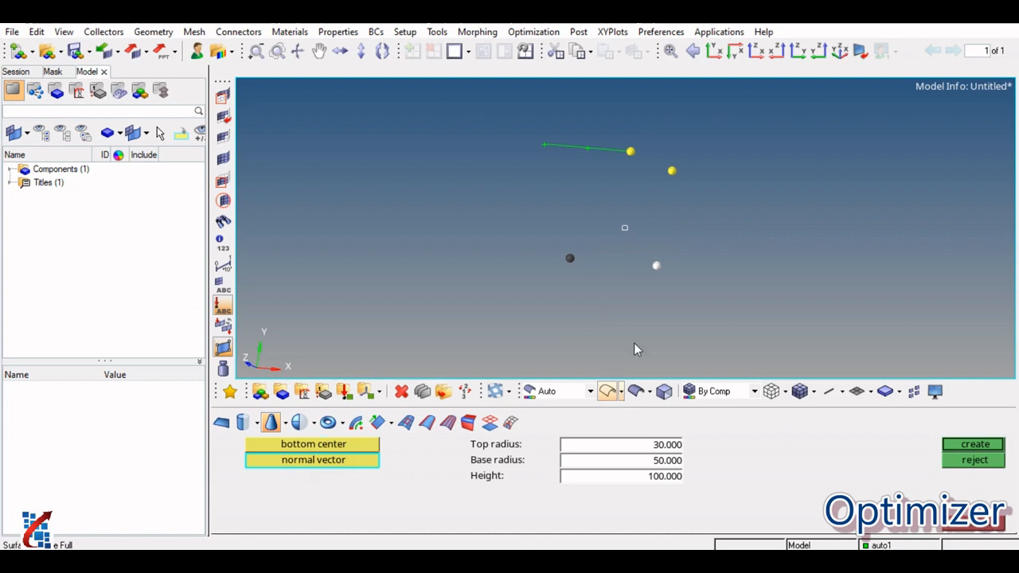
Set the cone's top radius to 25, base radius to 100 and height to 200, and create the surface
left_click(660, 447)
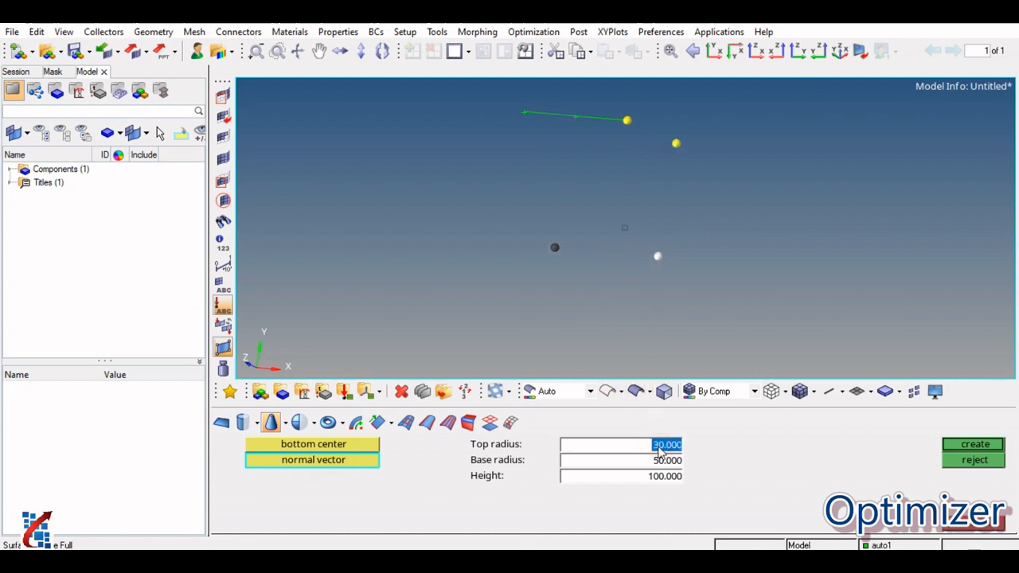
type("25")
key("Tab")
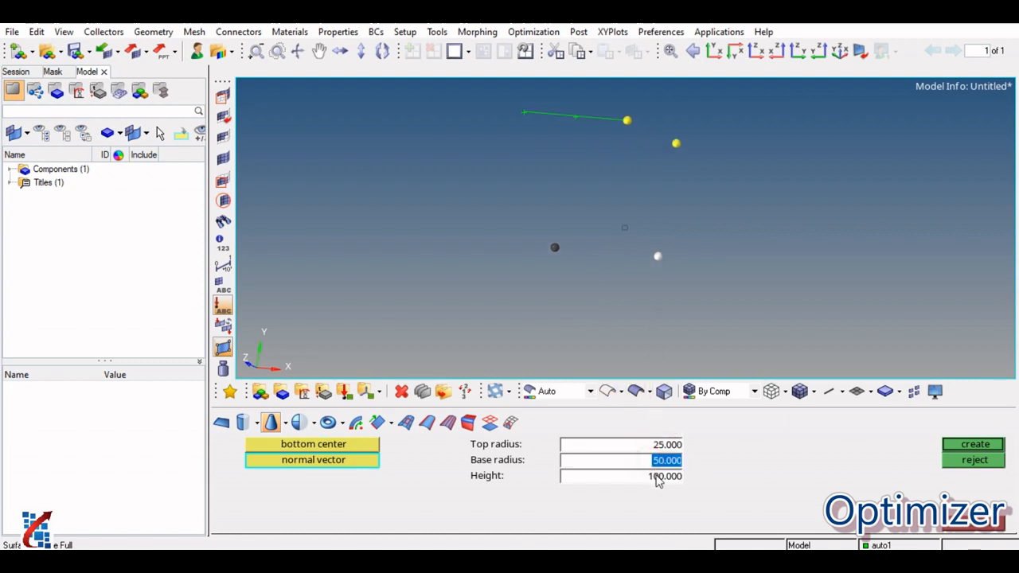
type("100")
key("Return")
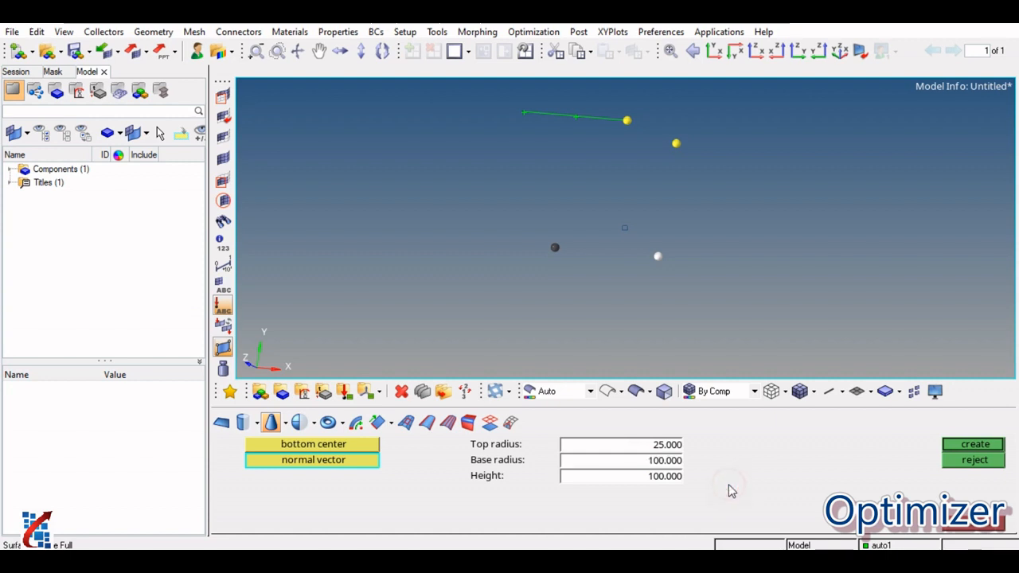
left_click(648, 485)
type("200")
key("Return")
left_click(973, 444)
scroll(660, 265, "down", 3)
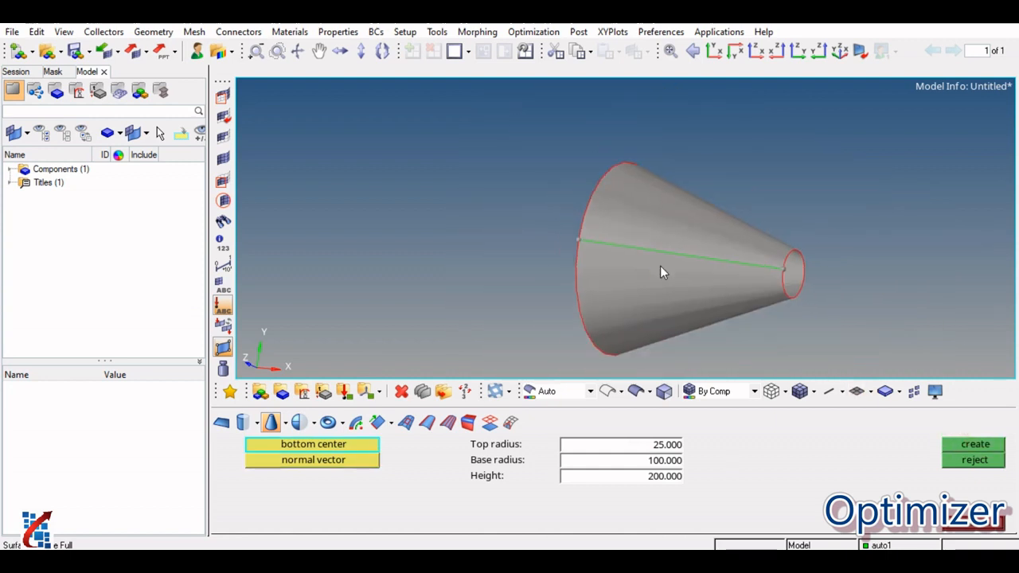
Inspect the full cone surface from several angles and reject it
left_click_drag(660, 266, 651, 288, "ctrl")
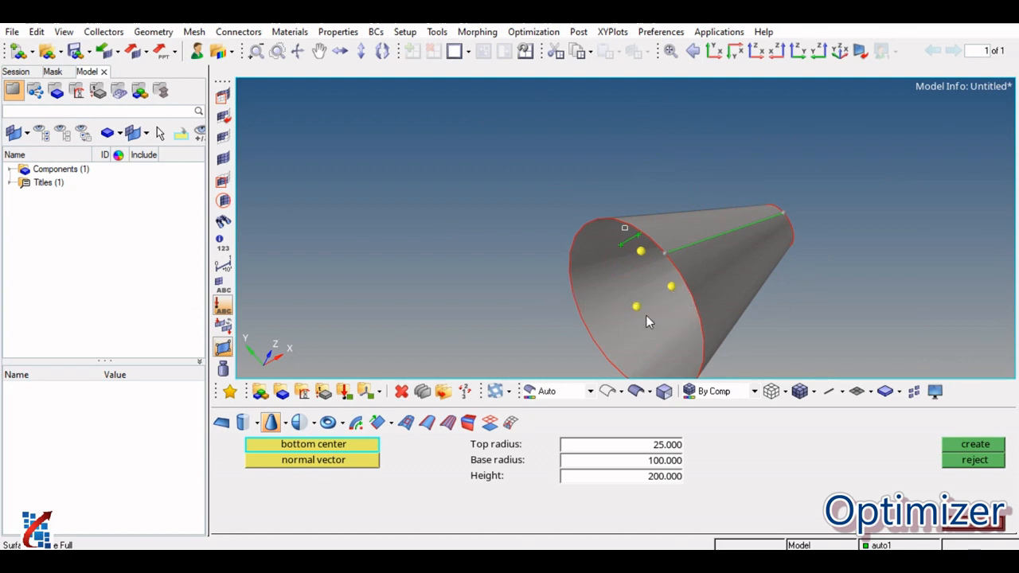
mouse_move(646, 315)
left_mouse_down("ctrl")
mouse_move(550, 311)
mouse_move(792, 244)
mouse_move(690, 220)
mouse_move(773, 287)
mouse_move(757, 302)
mouse_move(891, 255)
mouse_move(812, 250)
mouse_move(651, 318)
left_mouse_up("ctrl")
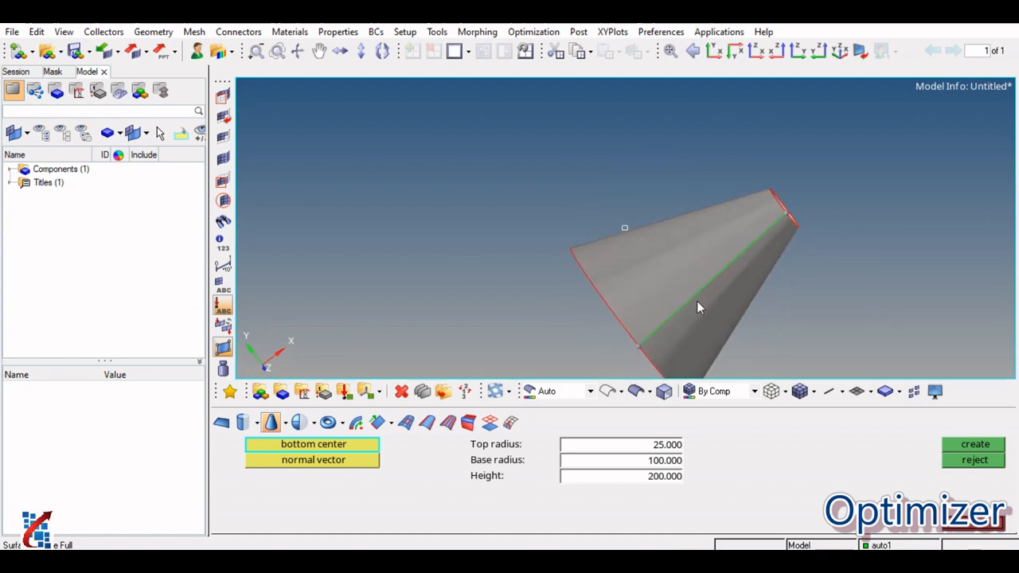
left_click(973, 468)
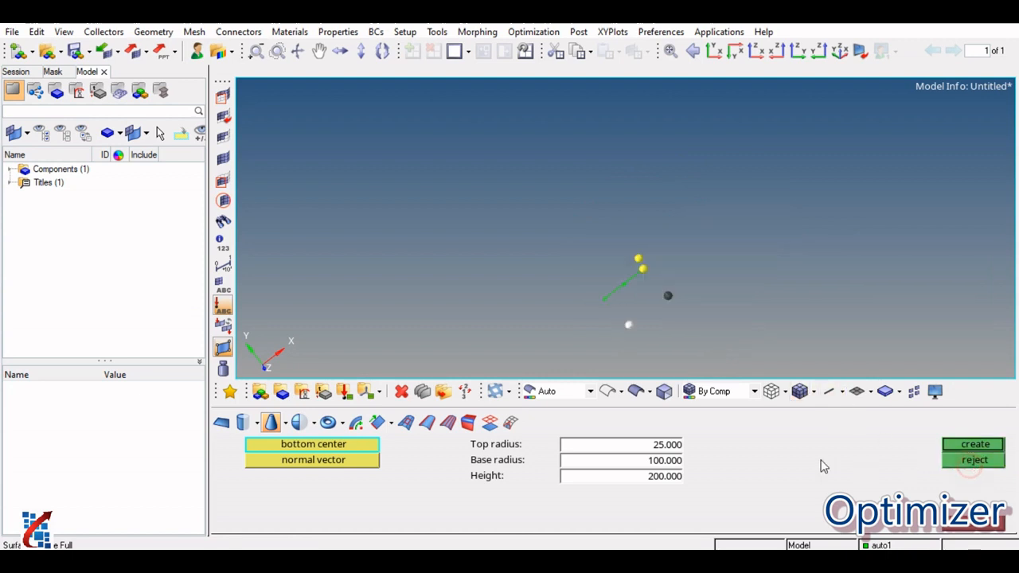
Create a partial cone with the same radii and height, the upper node as major vector and angles 180 to 360, and reject it
mouse_move(617, 292)
left_mouse_down("ctrl")
mouse_move(708, 273)
mouse_move(609, 283)
mouse_move(621, 297)
mouse_move(605, 302)
left_mouse_up("ctrl")
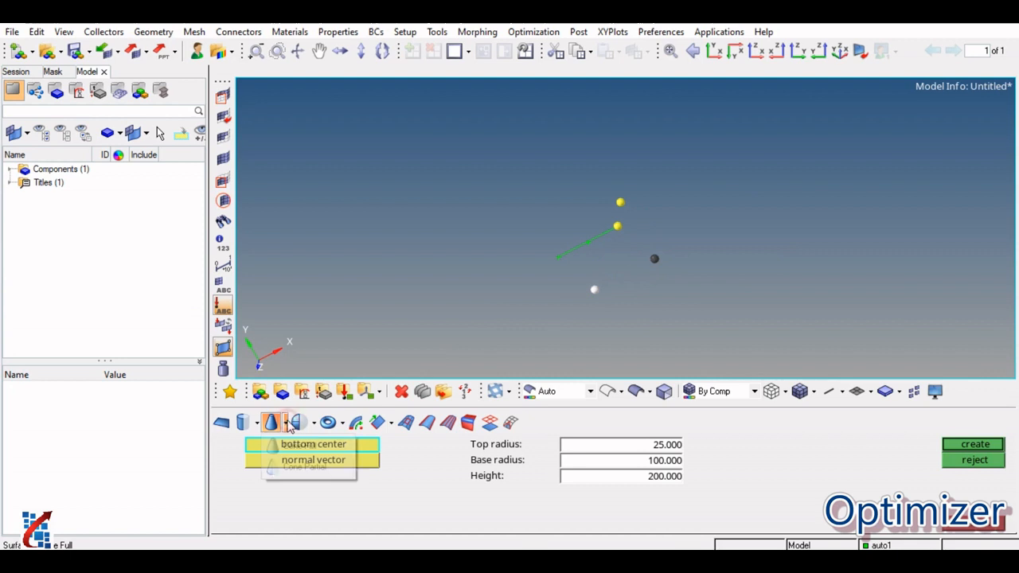
left_click(305, 469)
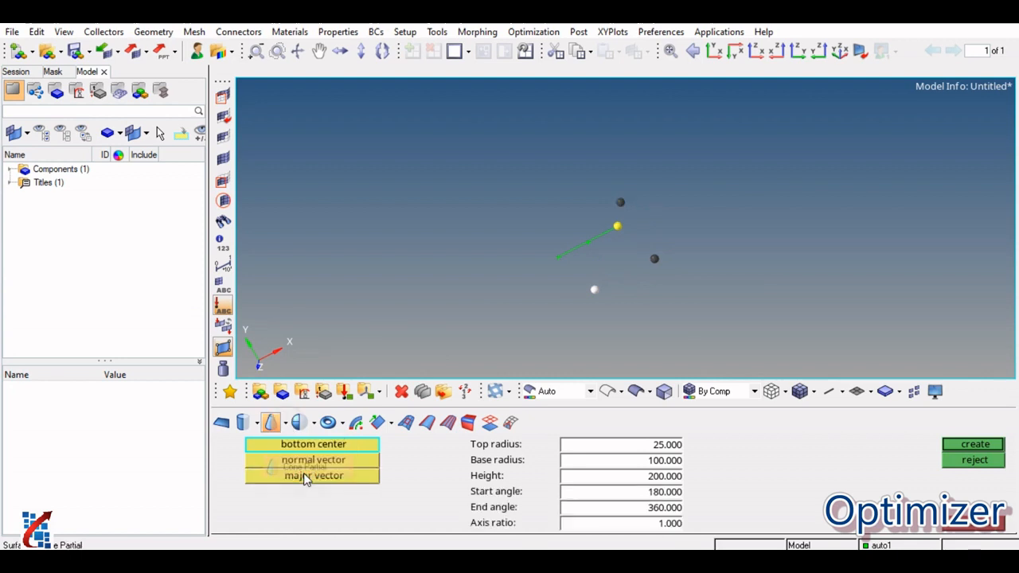
left_click_drag(531, 244, 637, 310, "ctrl")
right_click_drag(637, 305, 616, 324, "ctrl")
left_click(333, 478)
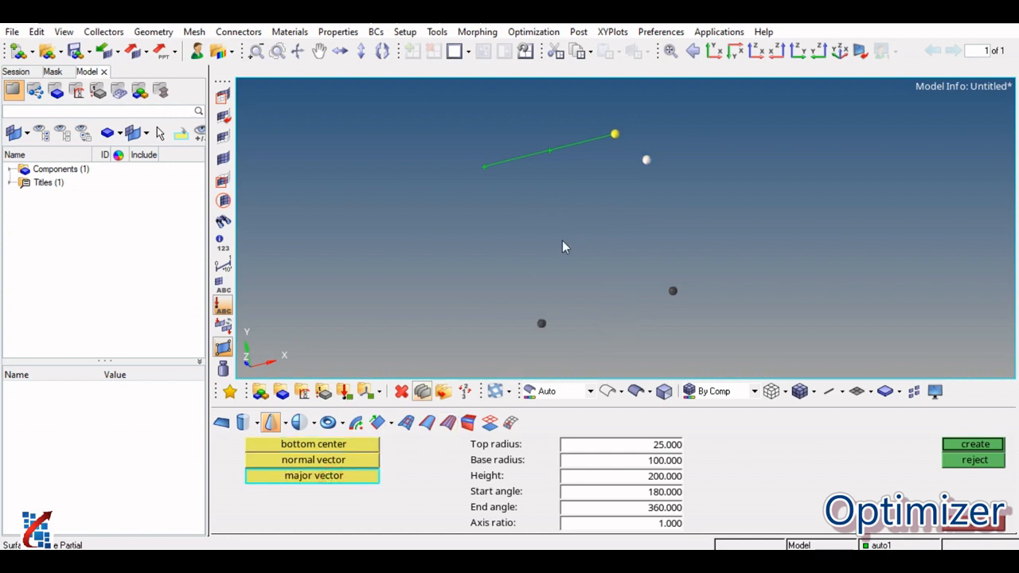
left_click(949, 449)
scroll(689, 263, "down", 3)
left_click_drag(688, 255, 719, 246, "ctrl")
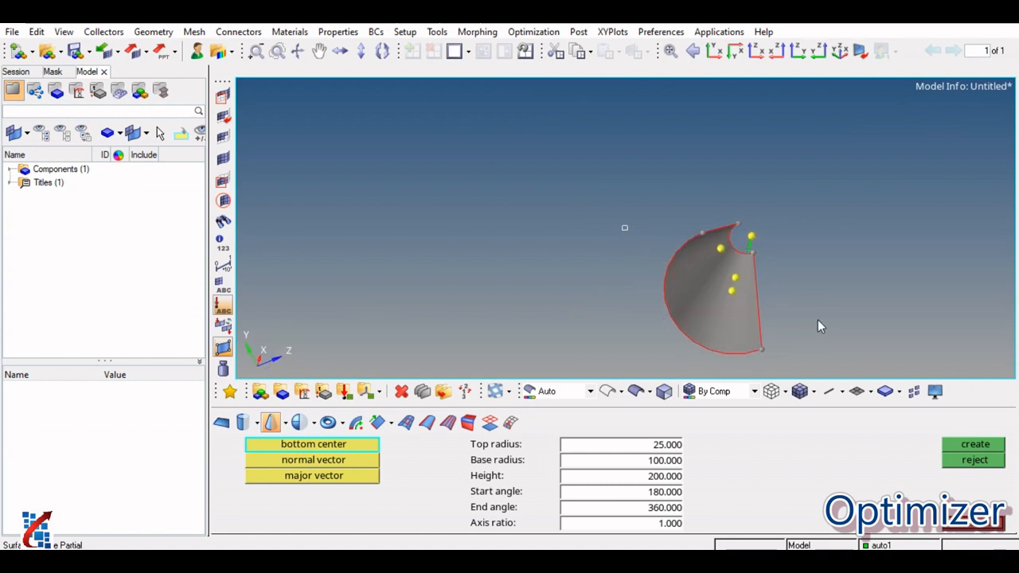
left_click(972, 461)
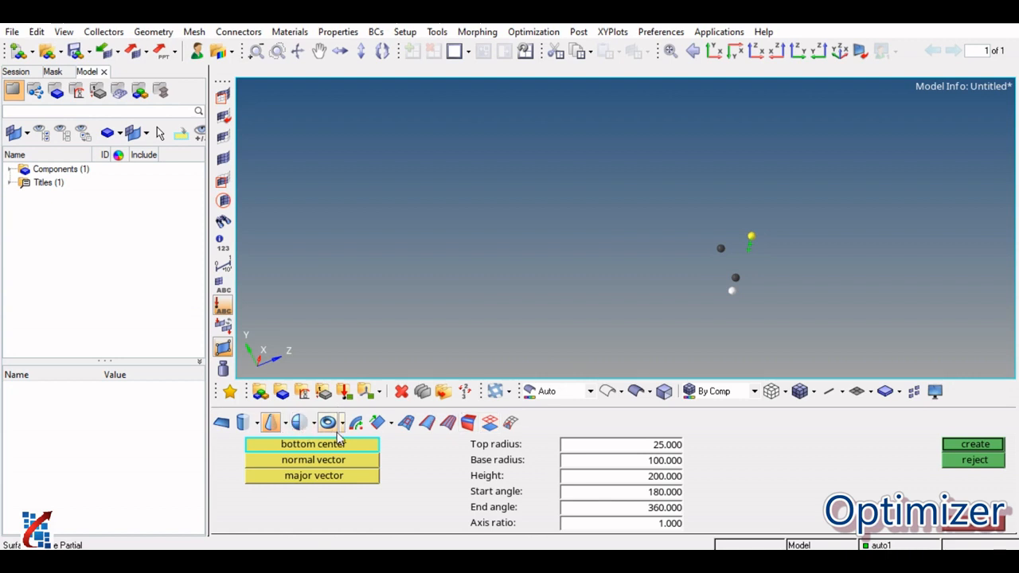
Create a sphere surface by center and radius, centered on the lower-left node with radius 50, and reject it
left_click(299, 422)
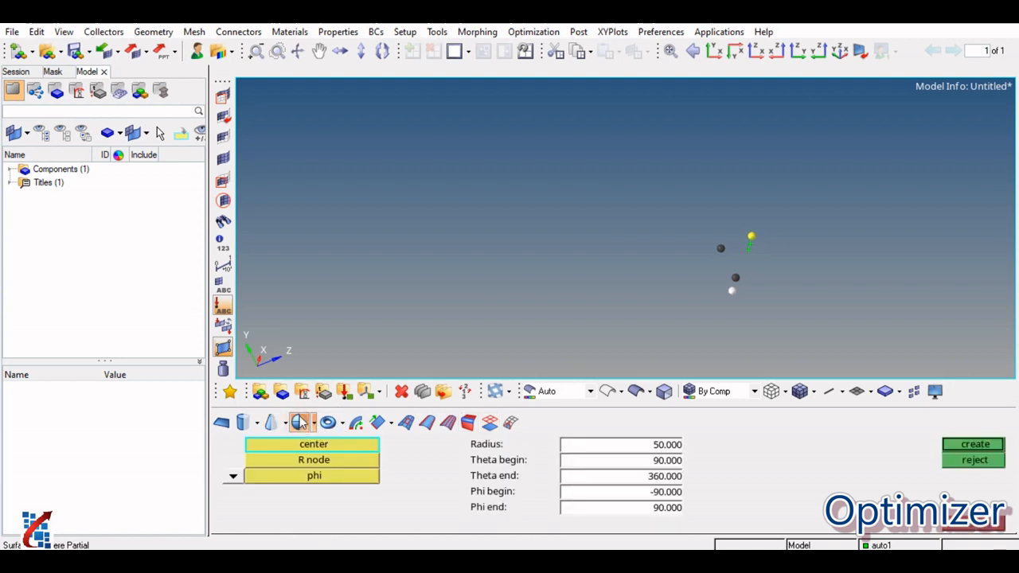
left_click(313, 423)
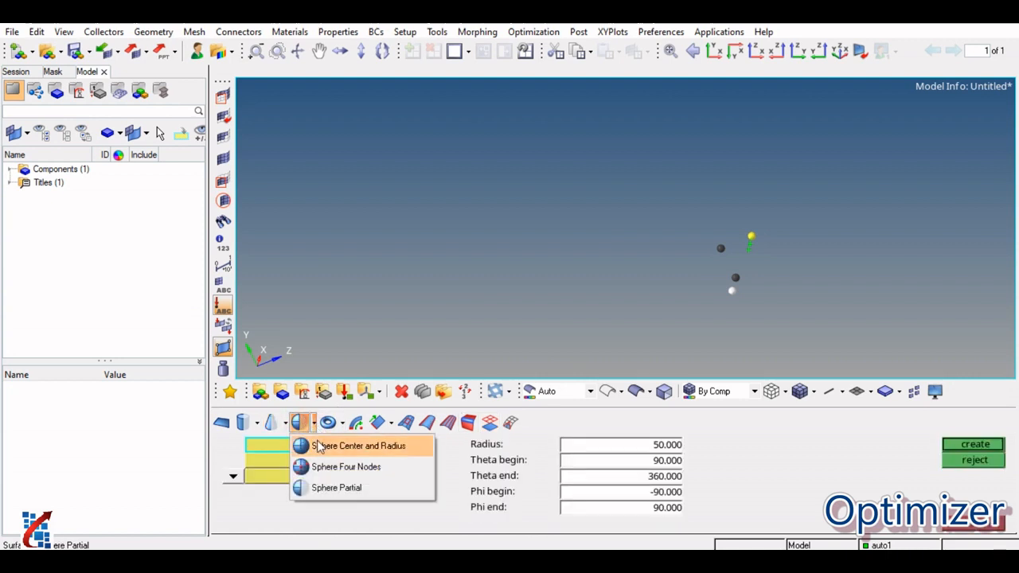
left_click(323, 450)
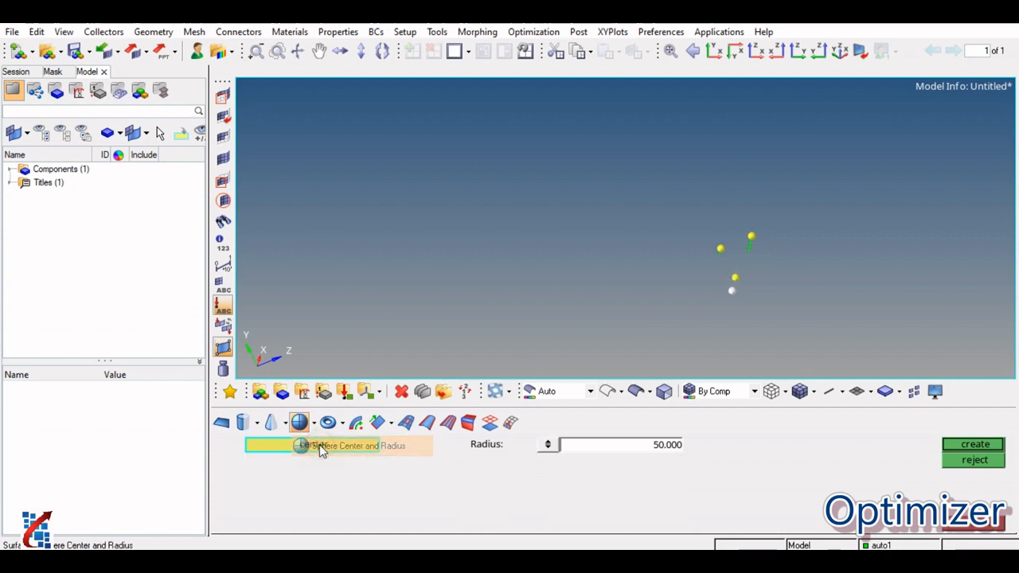
left_click_drag(715, 288, 606, 342, "ctrl")
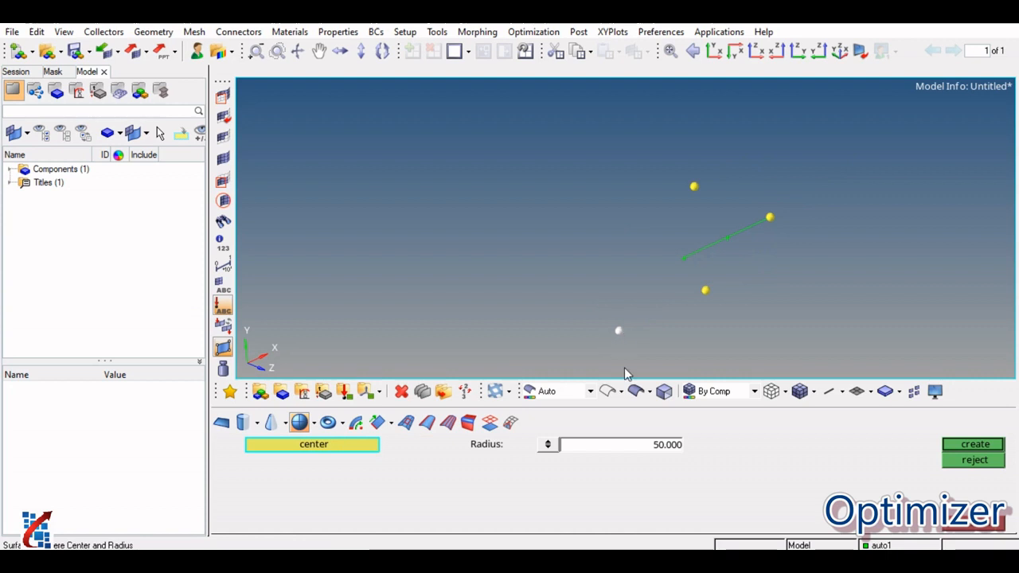
left_click(967, 446)
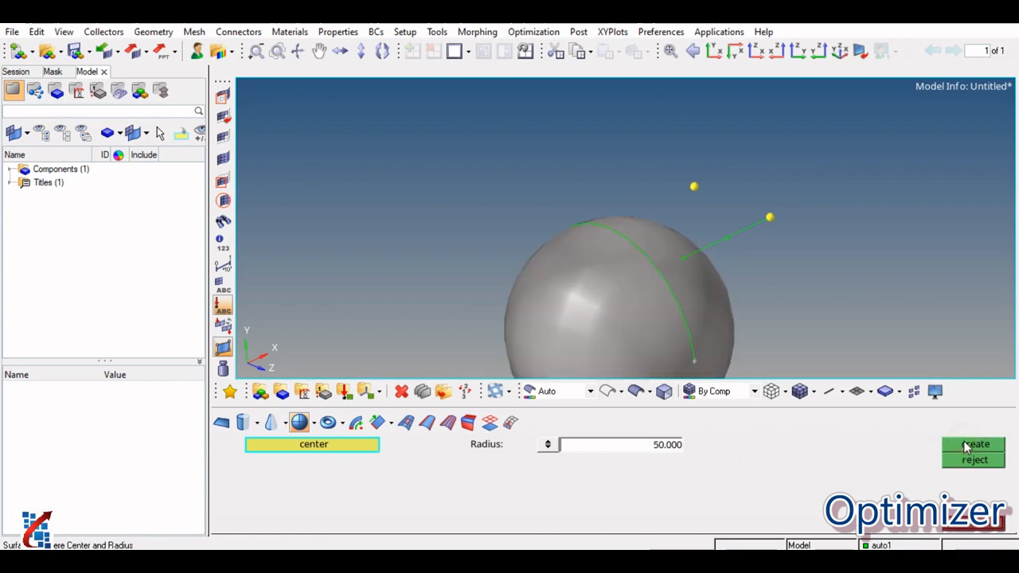
left_click(973, 460)
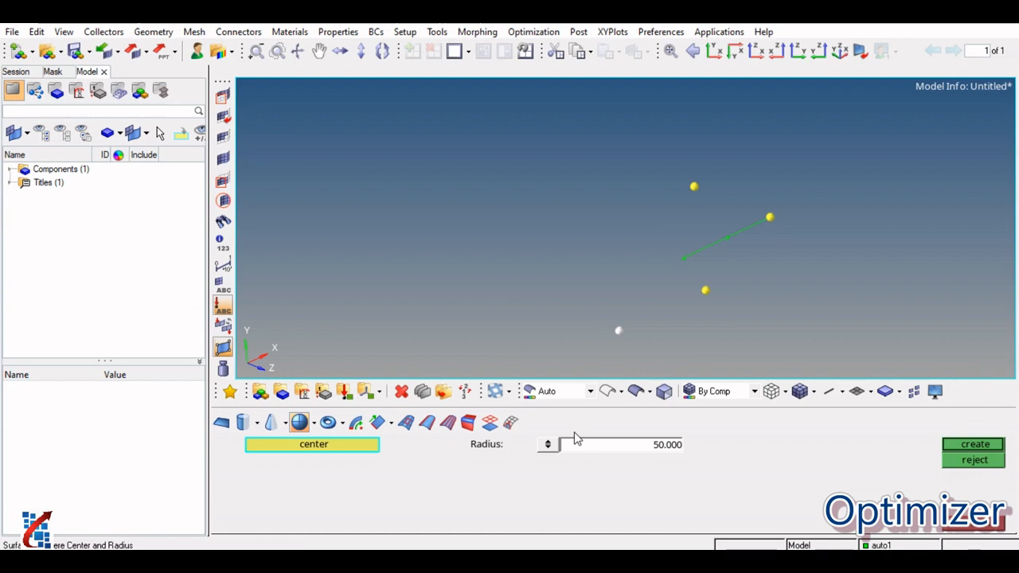
Create a partial sphere surface centered on the lower-right node and oriented by the upper node, radius 50, theta 90 to 360, phi -90 to 90, and reject it
left_click(314, 428)
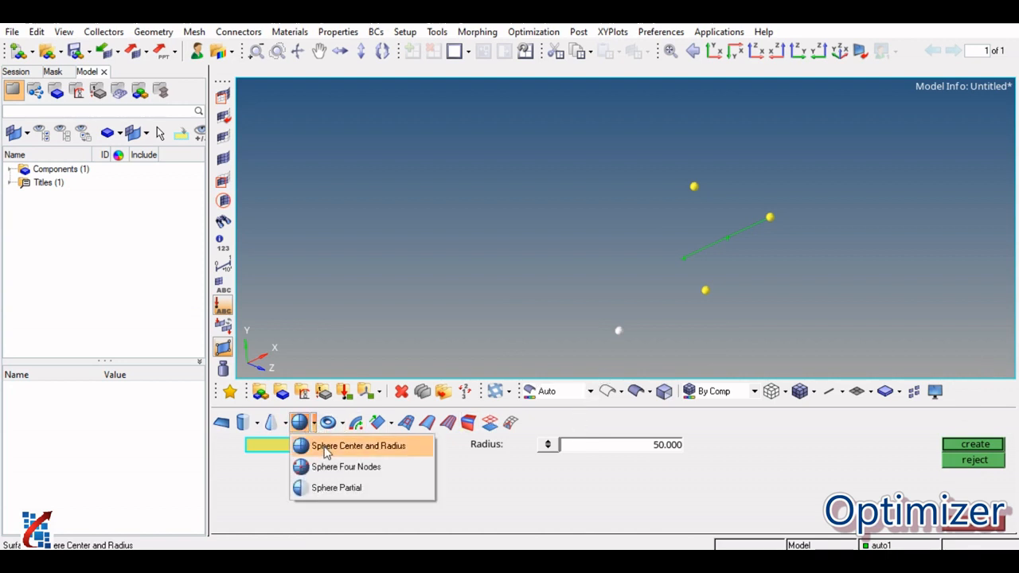
left_click(347, 489)
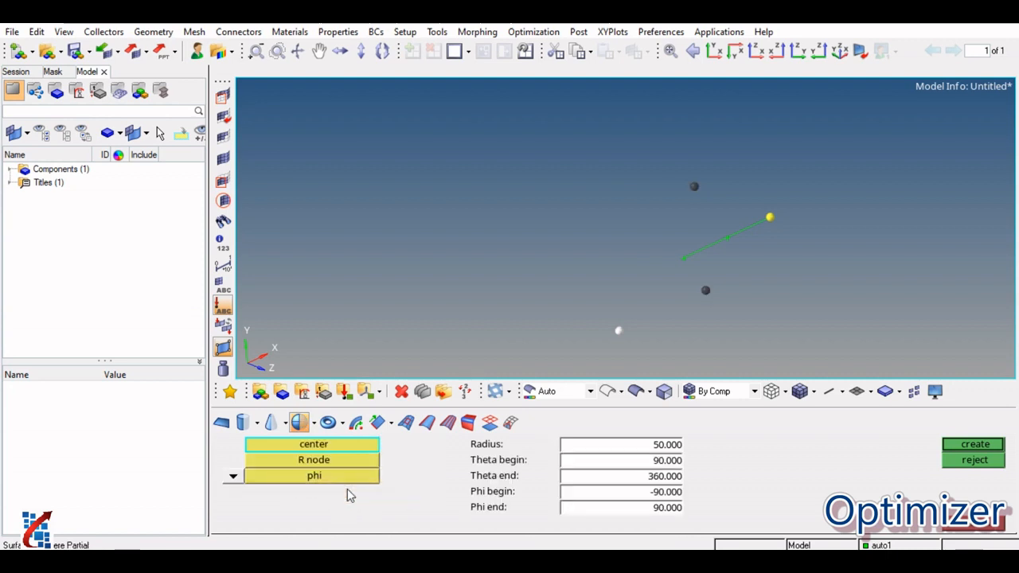
mouse_move(627, 271)
left_mouse_down("ctrl")
mouse_move(605, 216)
mouse_move(628, 320)
mouse_move(644, 280)
left_mouse_up("ctrl")
left_click(708, 247)
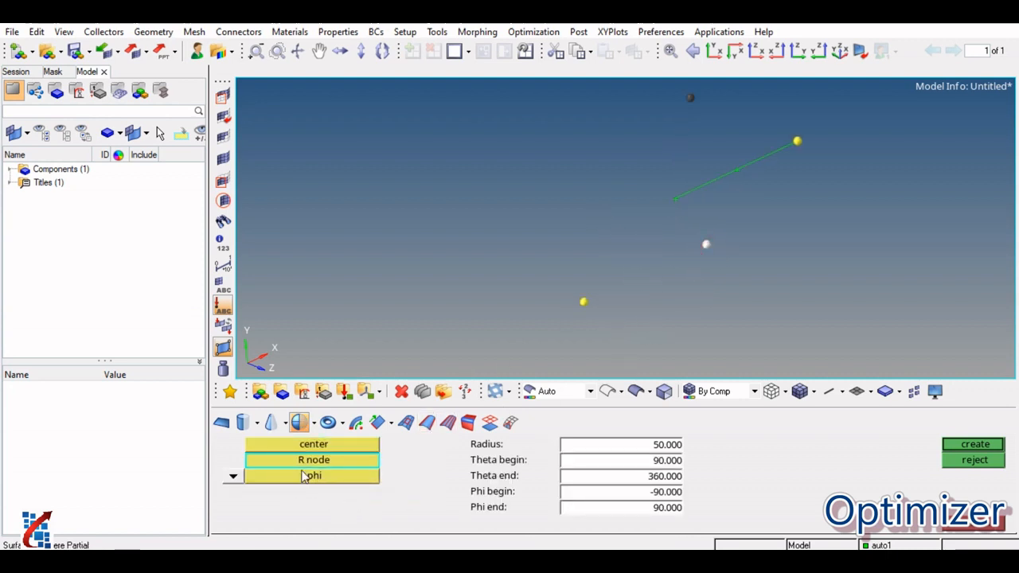
scroll(542, 313, "down", 1)
left_click(674, 146)
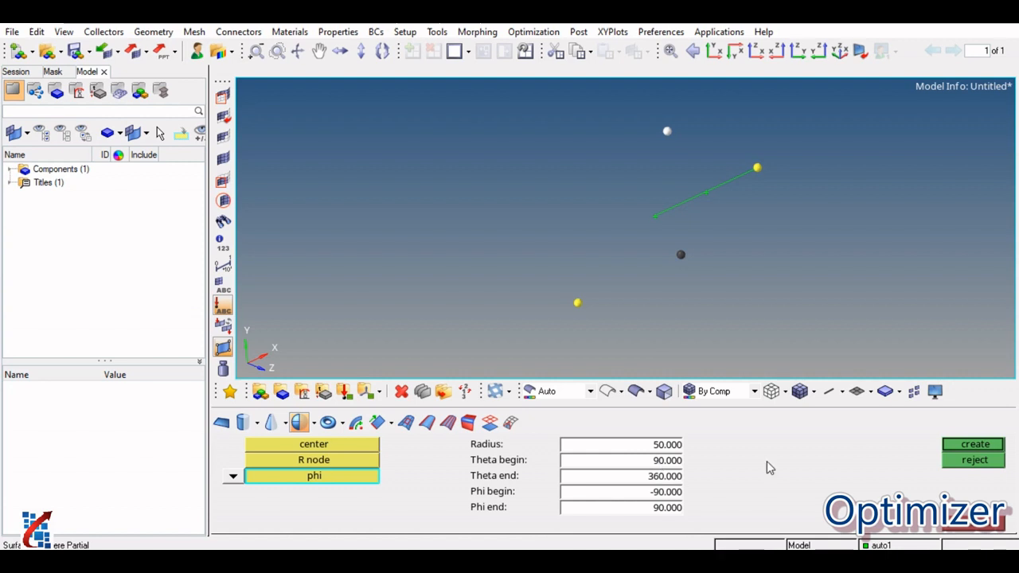
left_click(959, 446)
left_click_drag(589, 204, 613, 219, "ctrl")
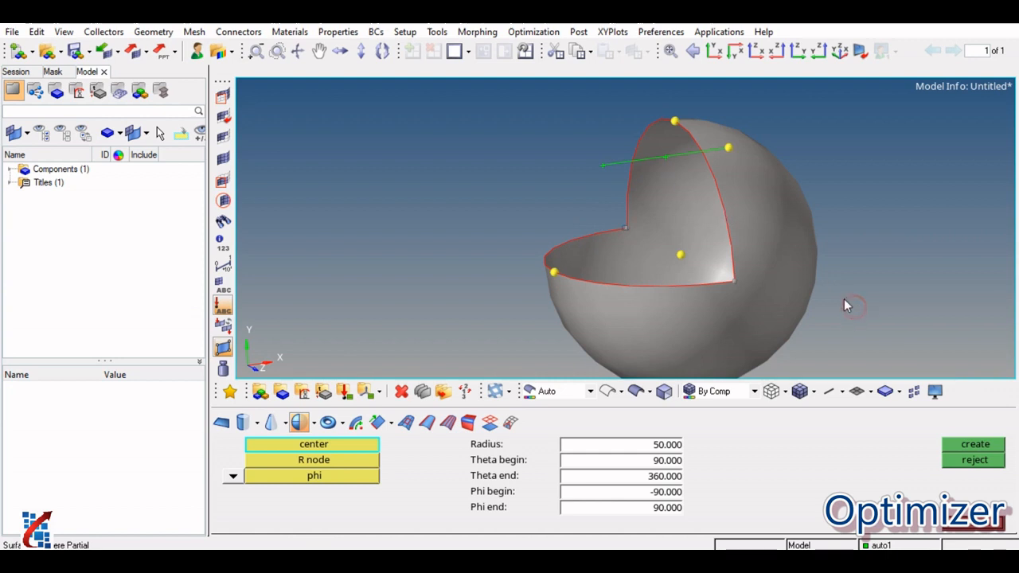
left_click(973, 462)
left_click(978, 525)
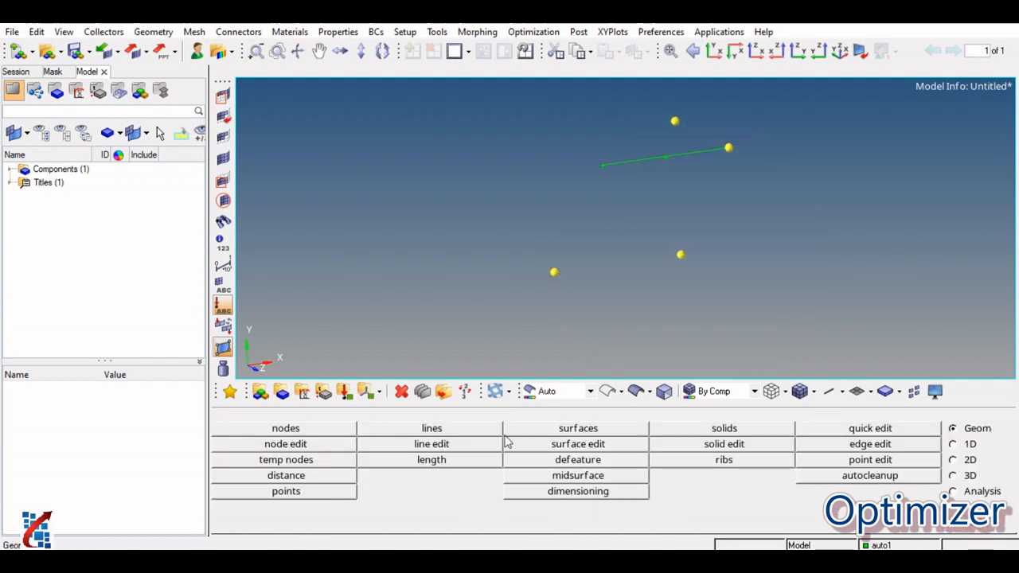
Set up a torus surface centered on the lower-left node with the lower-right node as normal vector, major radius 50 and minor radius 25
left_click(593, 429)
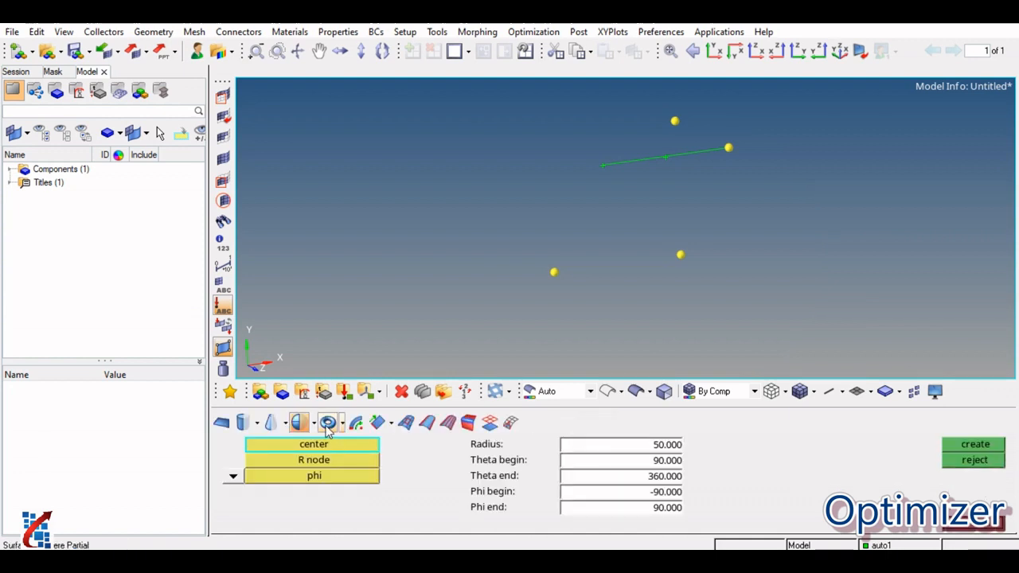
left_click(327, 422)
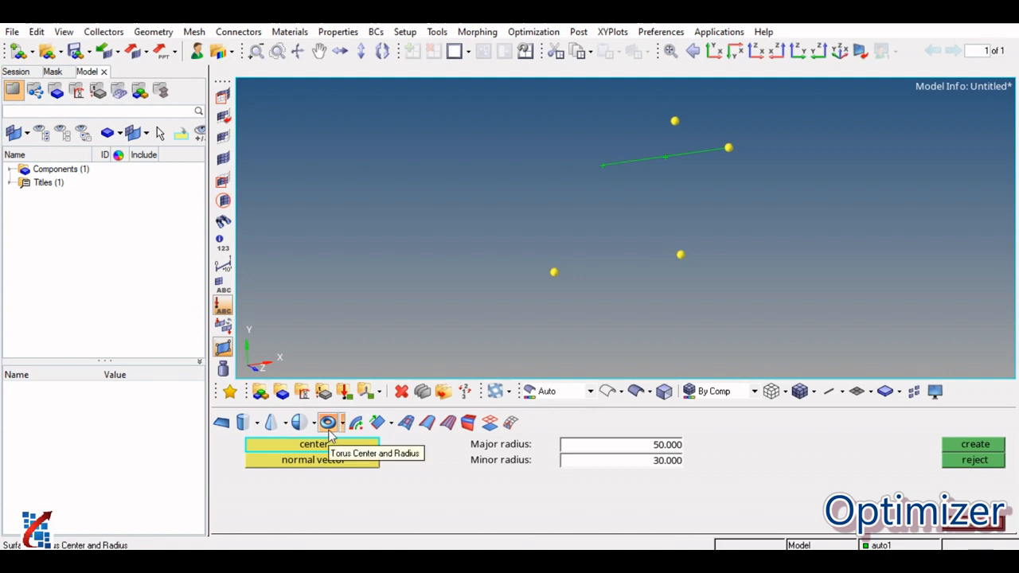
left_click(554, 273)
left_click(680, 257)
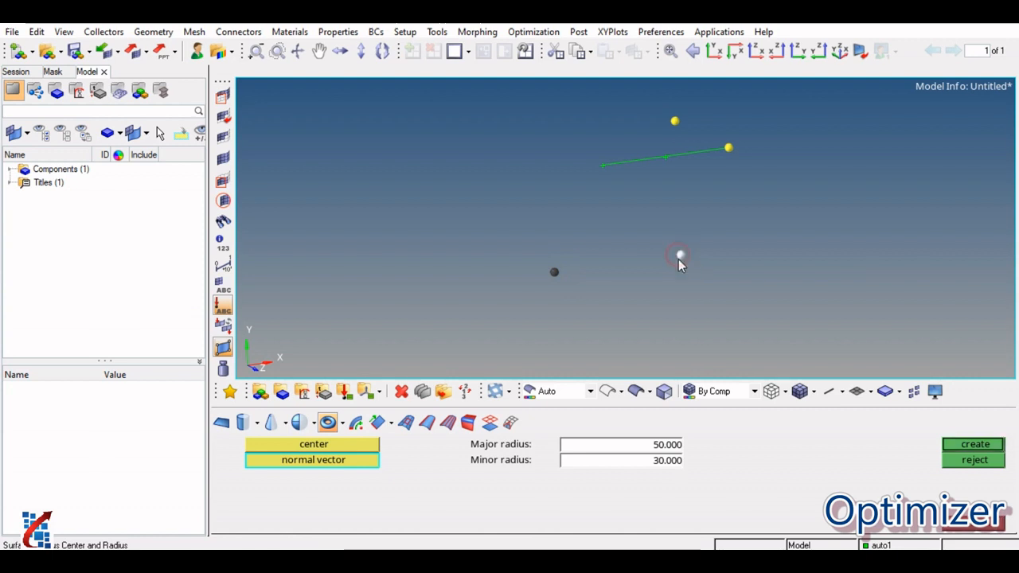
left_click(655, 451)
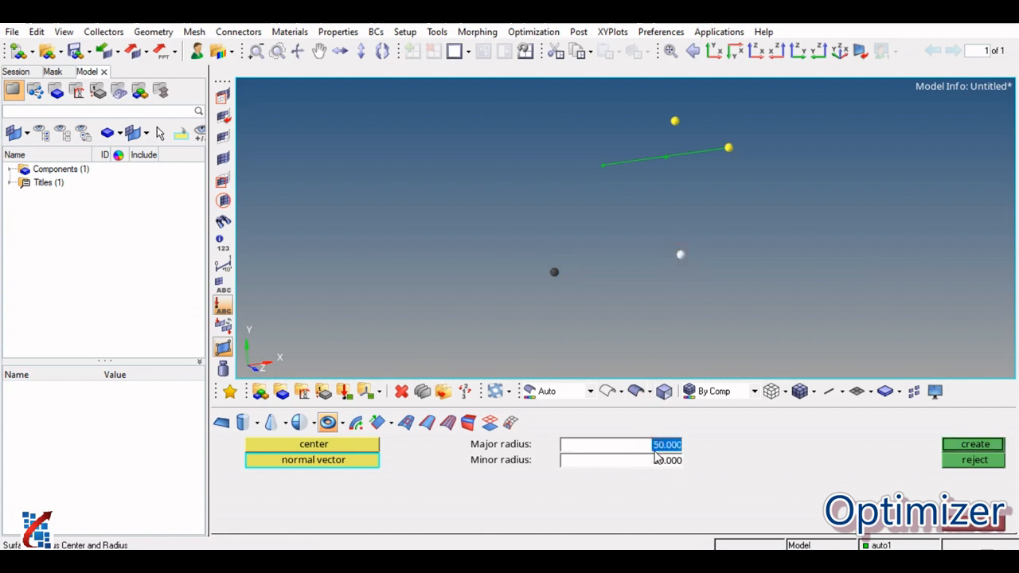
left_click(667, 465)
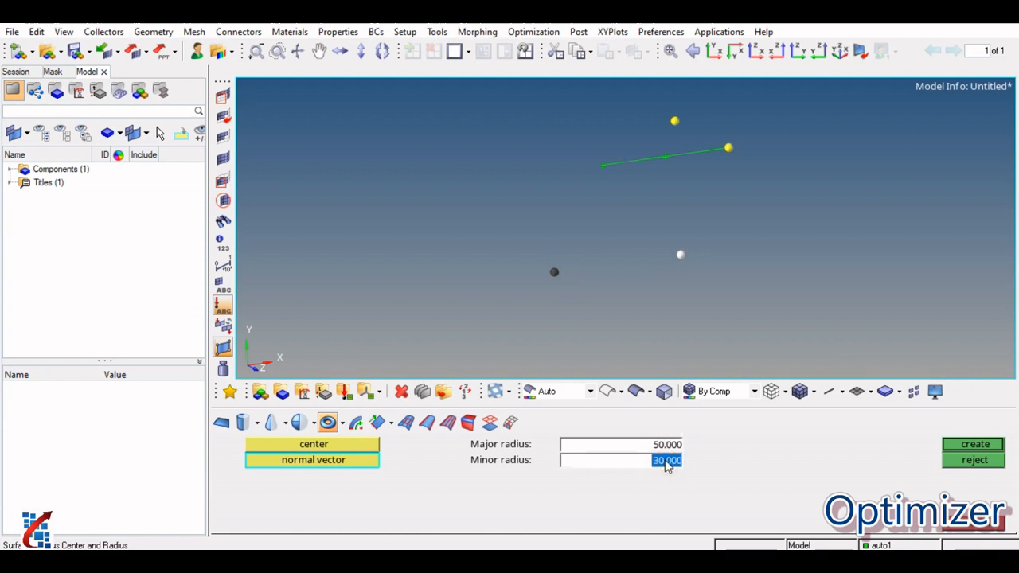
type("25")
key("Return")
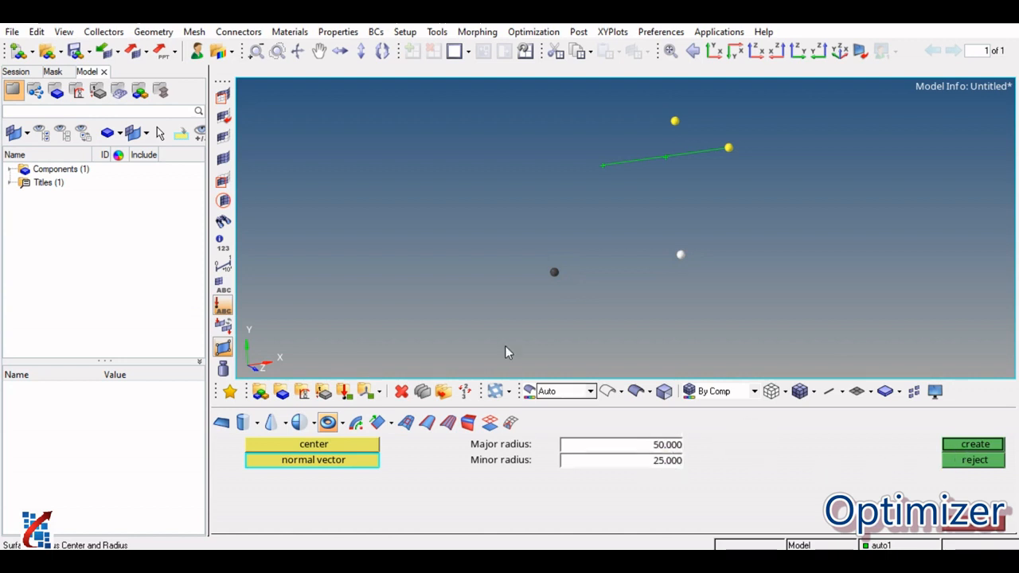
Create the torus surface, inspect it from several angles, and reject it
left_click_drag(705, 246, 693, 269, "ctrl")
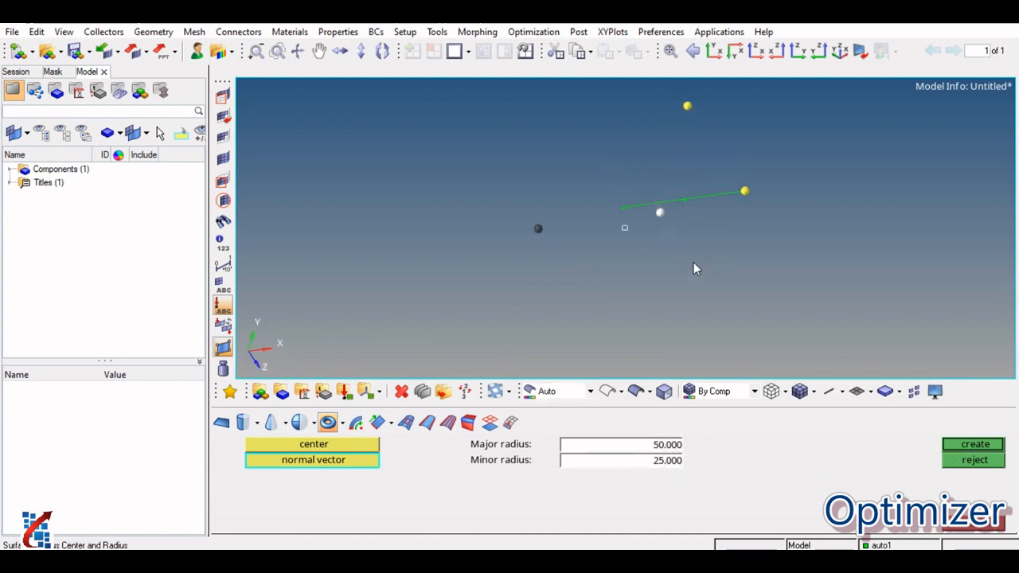
left_click(978, 443)
left_click_drag(568, 242, 513, 287, "ctrl")
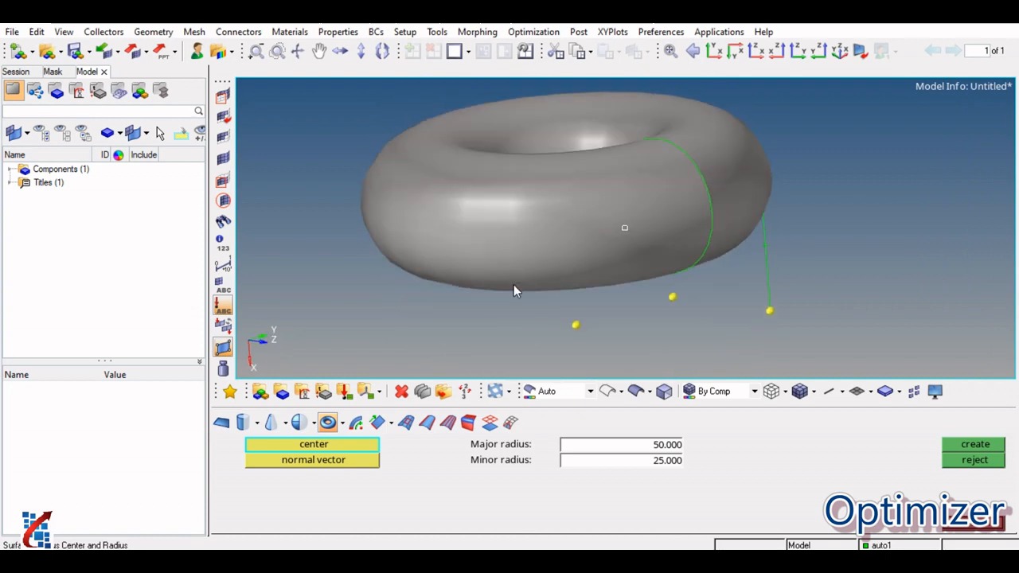
left_click(992, 460)
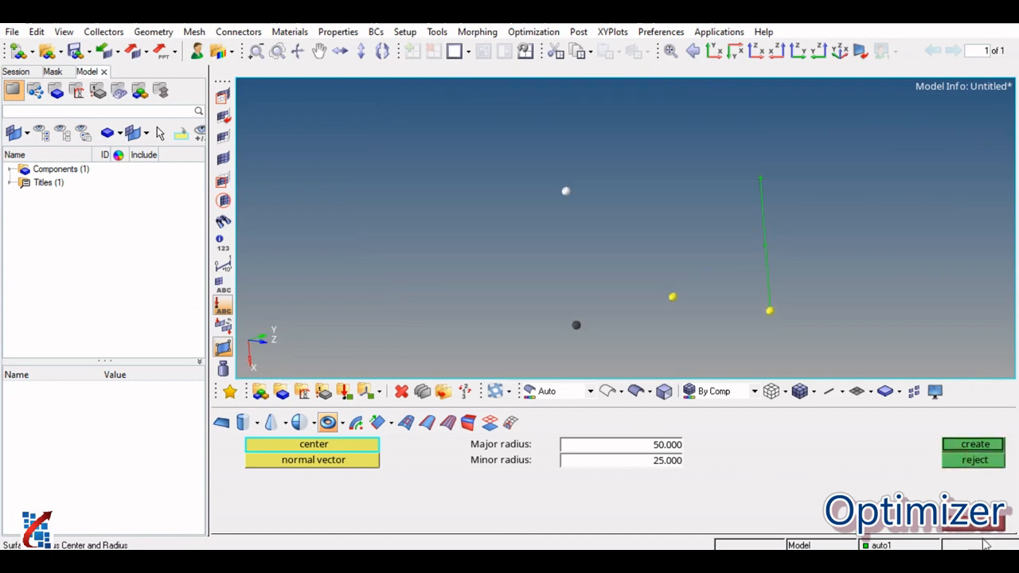
left_click(985, 543)
left_click(562, 427)
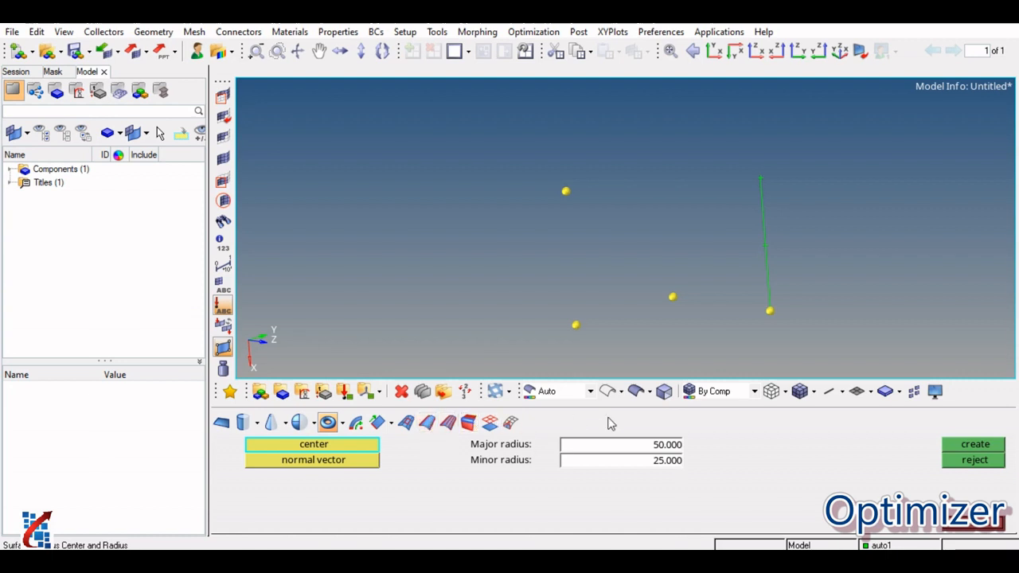
left_click(979, 528)
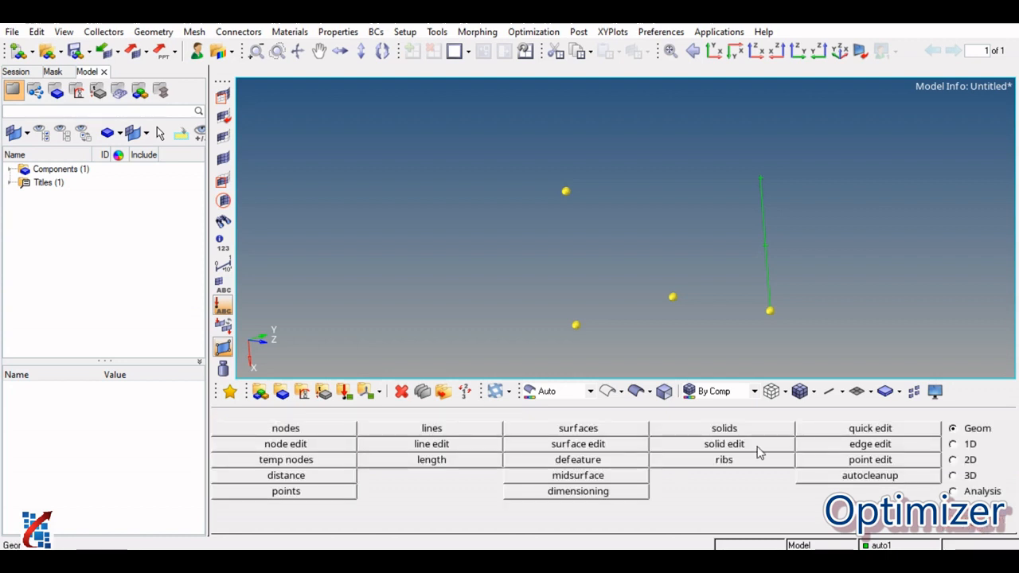
Create a block solid from four nodes, using the left node as base node and the upper, right and lower nodes as nodes 1, 2 and 3
left_click(723, 428)
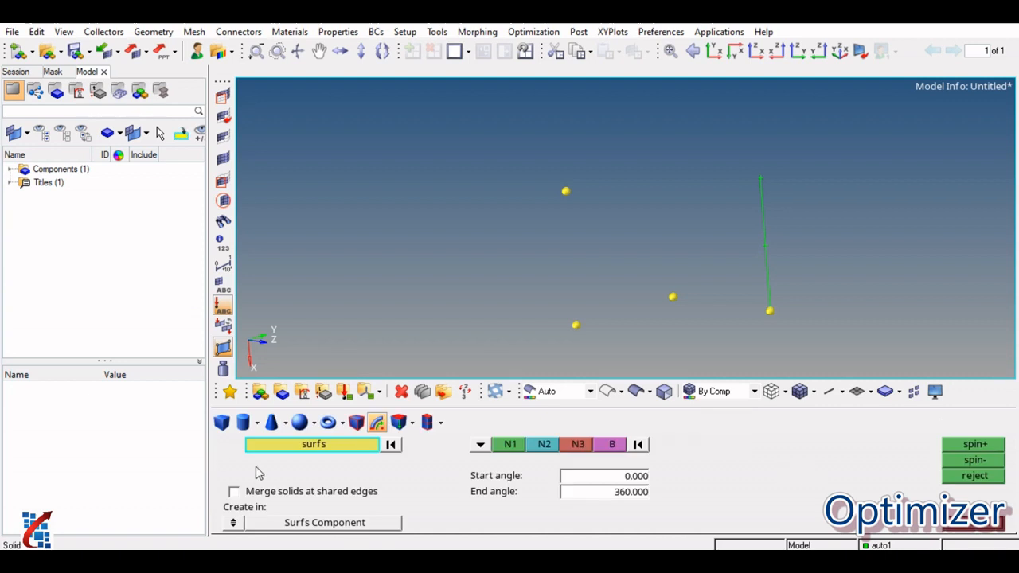
left_click(215, 428)
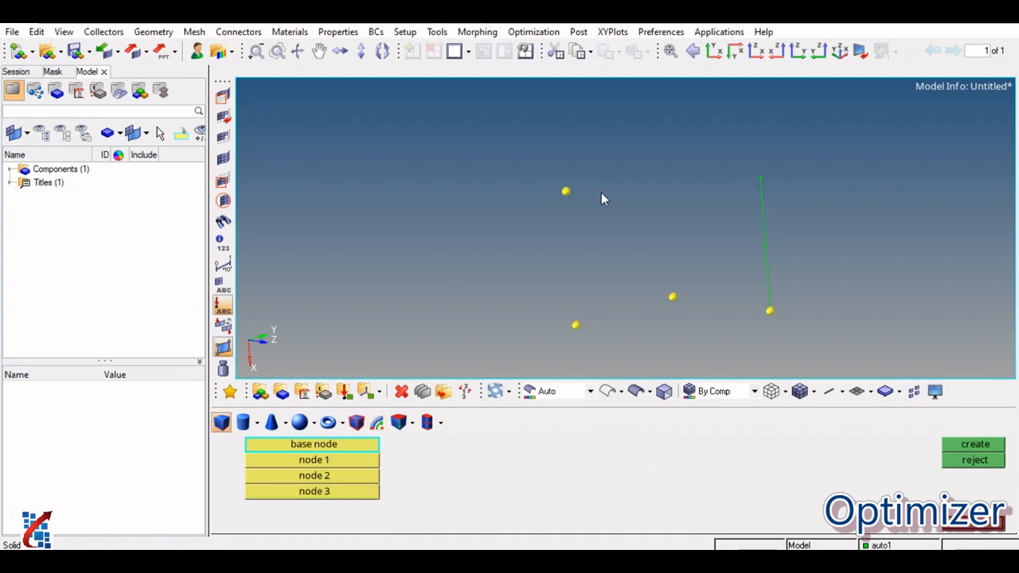
mouse_move(696, 210)
left_mouse_down("ctrl")
mouse_move(739, 239)
mouse_move(720, 231)
left_mouse_up("ctrl")
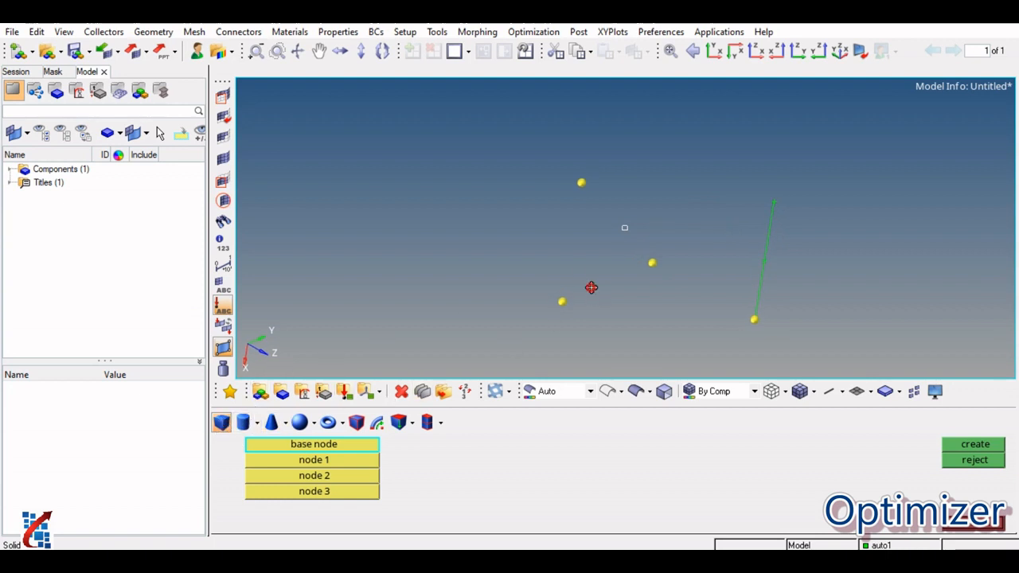
mouse_move(591, 287)
left_mouse_down("ctrl")
mouse_move(588, 253)
mouse_move(664, 230)
mouse_move(550, 170)
mouse_move(657, 253)
left_mouse_up("ctrl")
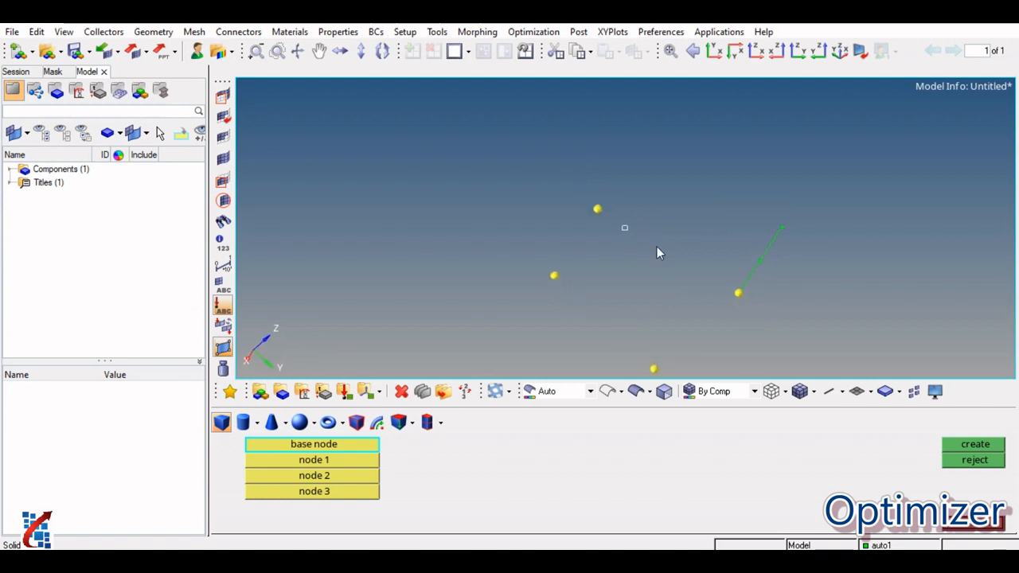
left_click(555, 271)
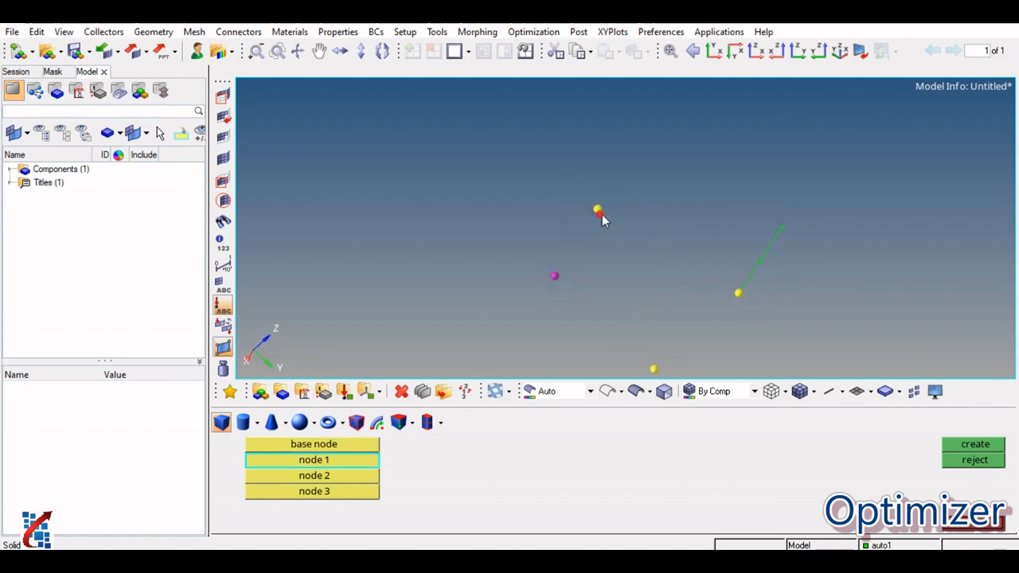
left_click(599, 212)
left_click(753, 297)
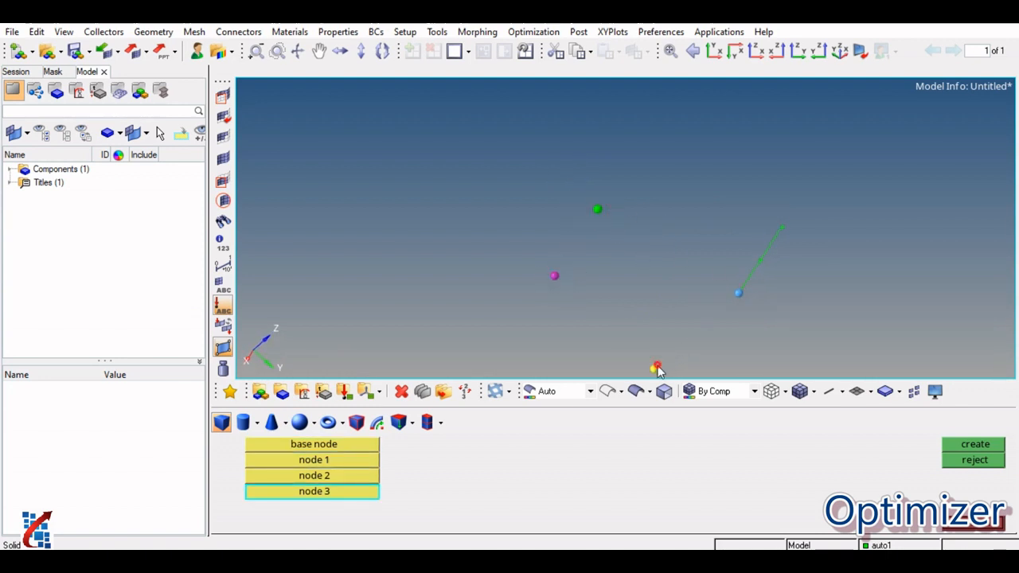
left_click(655, 367)
left_click_drag(682, 245, 711, 345, "ctrl")
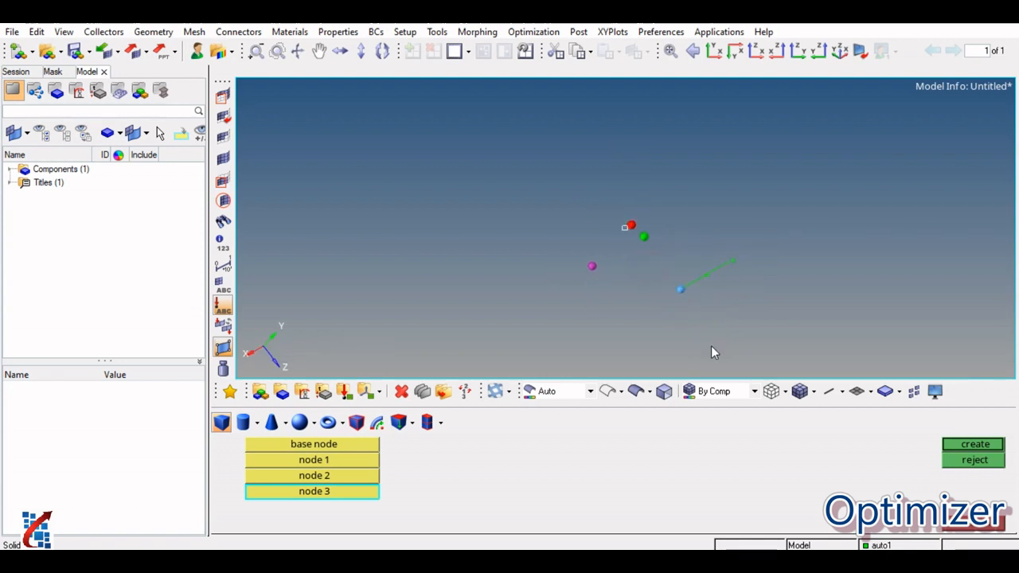
left_click(965, 446)
Inspect the block solid from several angles and in isometric view, and reject it
left_click_drag(709, 237, 701, 265, "ctrl")
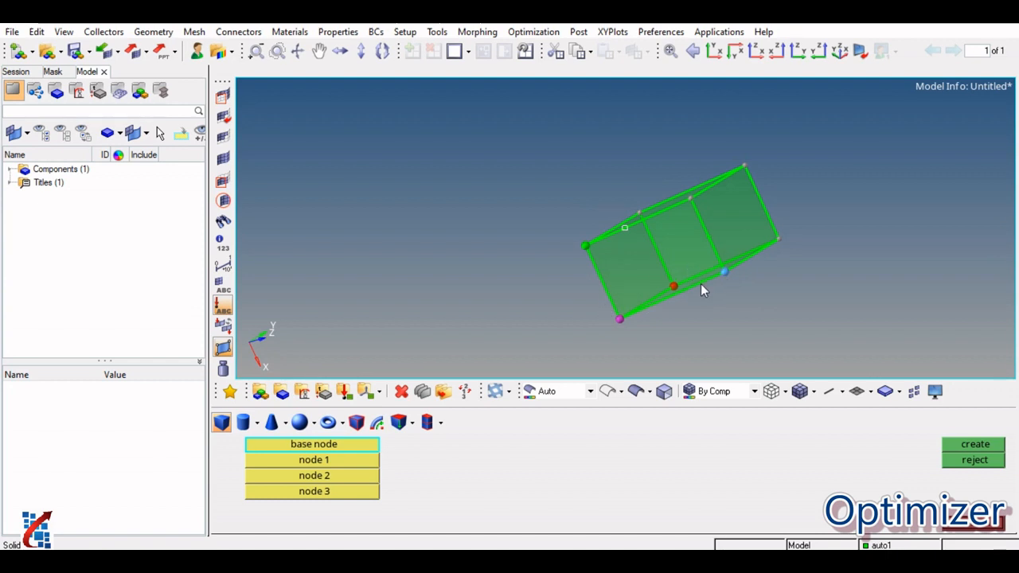
left_click_drag(660, 248, 651, 216, "ctrl")
left_click_drag(705, 241, 739, 245, "ctrl")
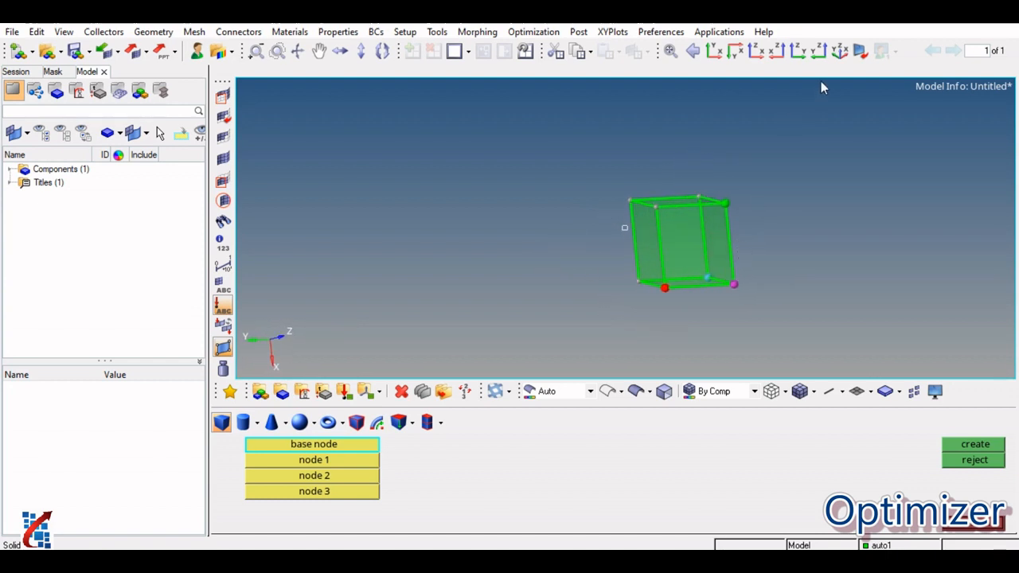
left_click(840, 50)
scroll(678, 253, "down", 1)
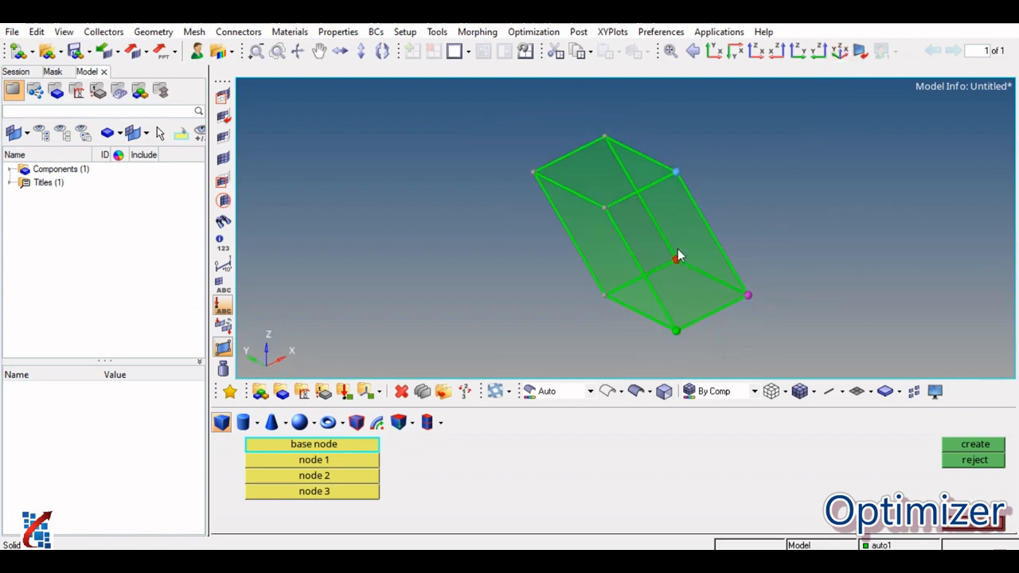
left_click(991, 456)
Create and inspect a full cylinder solid with the rightmost node as bottom center, the adjacent lower node as normal vector, base radius 25 and height 50
left_click_drag(549, 282, 597, 250, "ctrl")
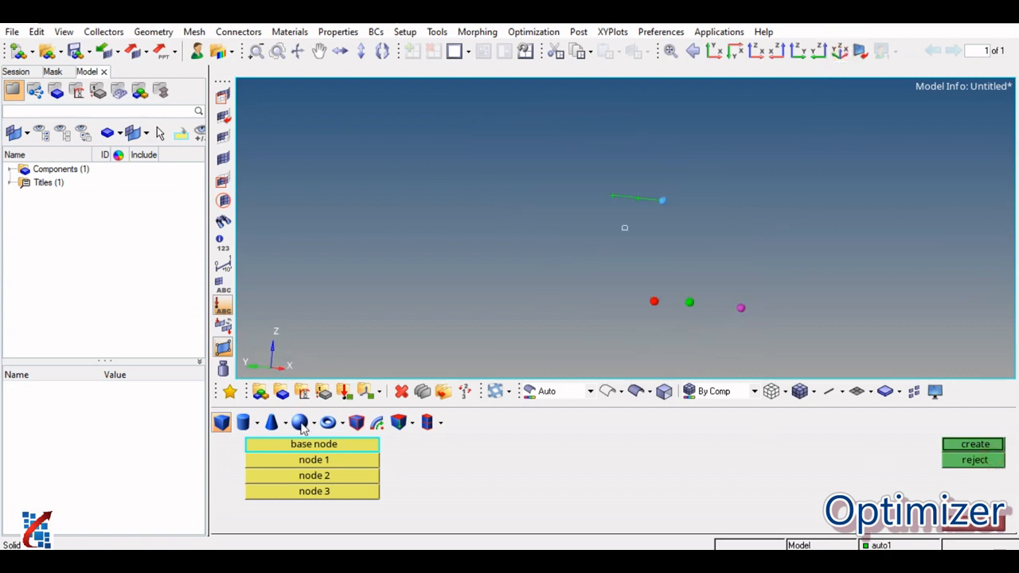
left_click(243, 423)
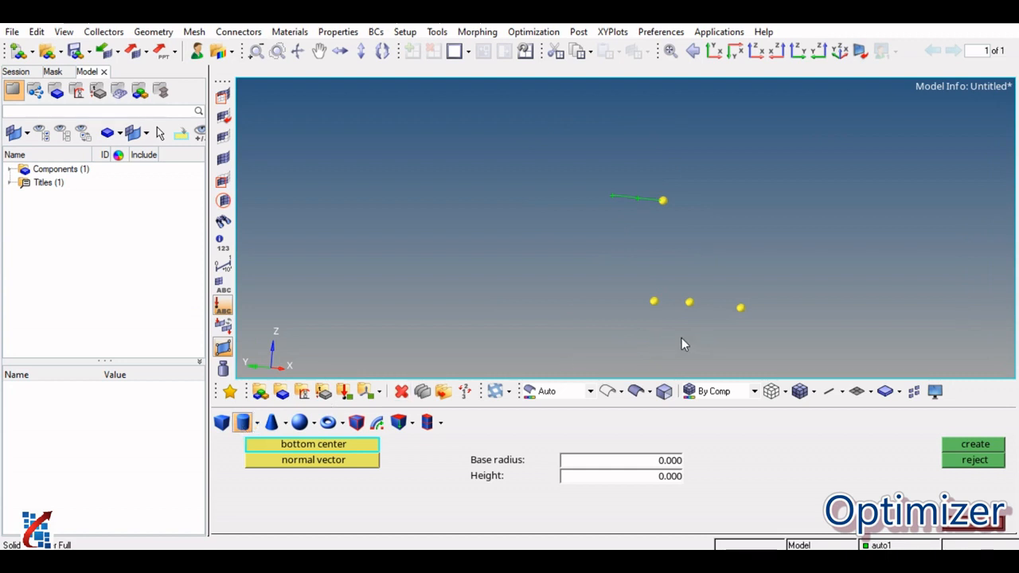
left_click(740, 309)
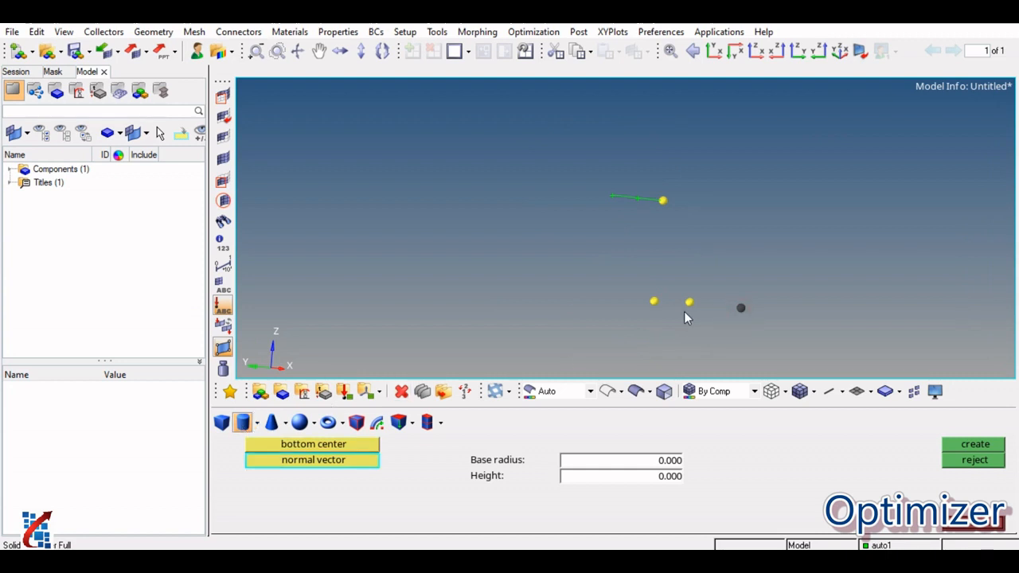
left_click(688, 303)
left_click(641, 461)
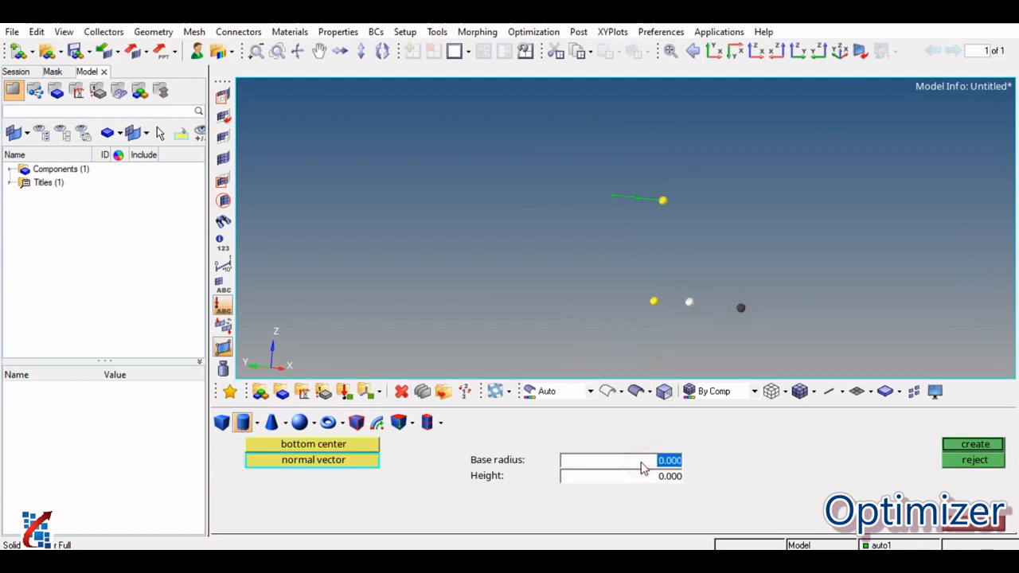
type("25")
left_click(645, 480)
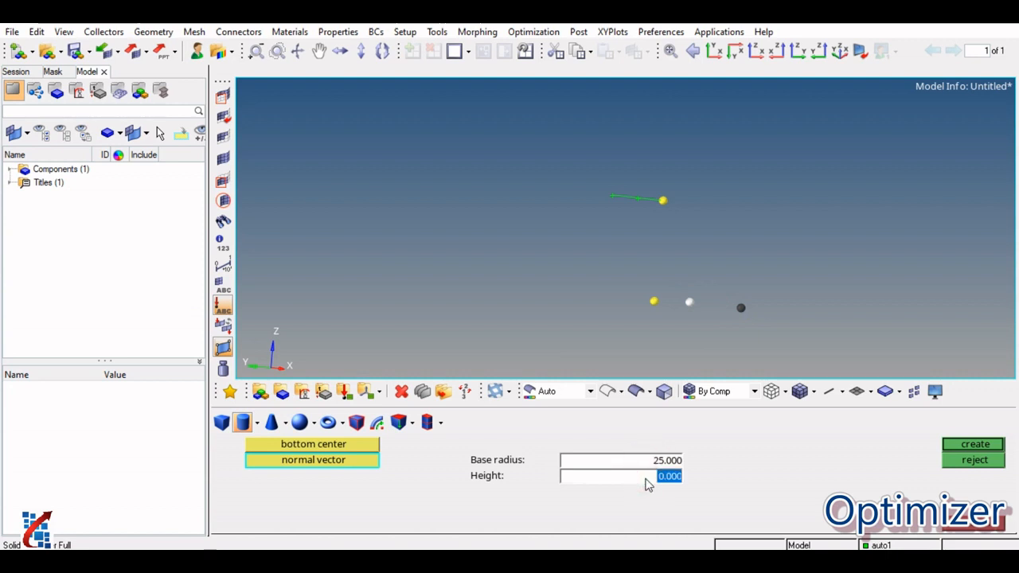
type("50")
left_click(972, 446)
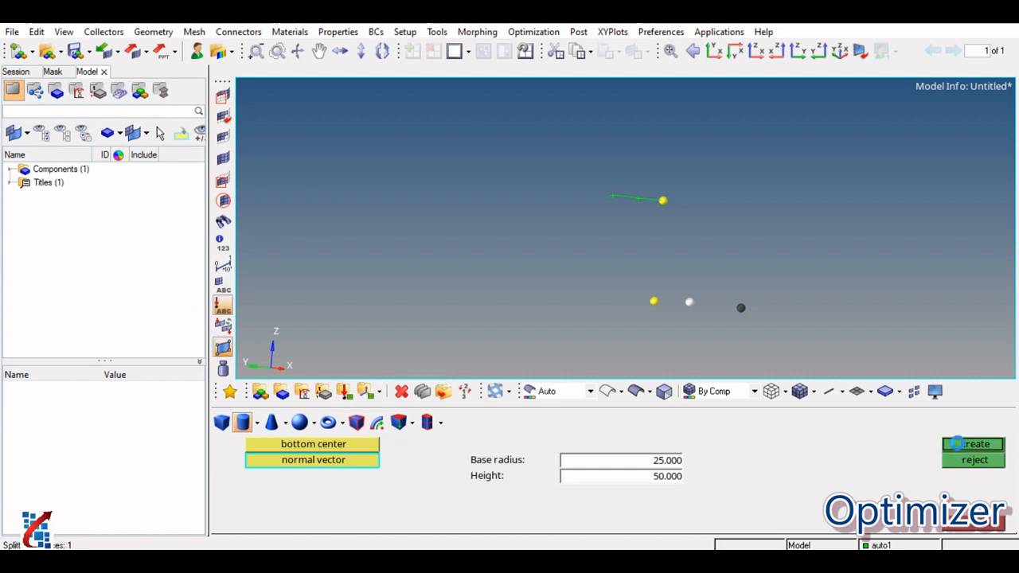
mouse_move(733, 235)
left_mouse_down("ctrl")
mouse_move(783, 250)
mouse_move(800, 295)
left_mouse_up("ctrl")
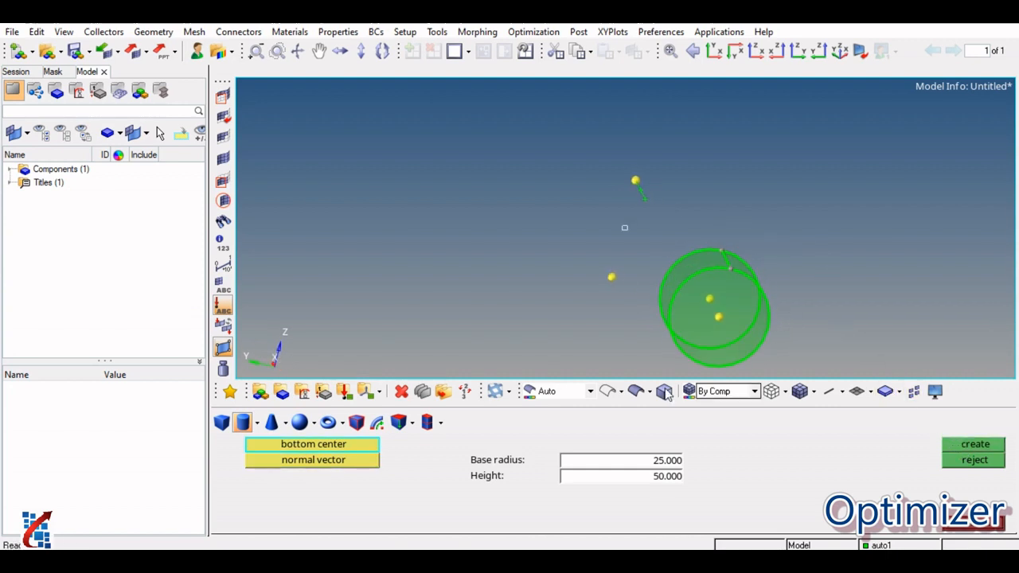
left_click(631, 389)
left_click_drag(736, 300, 793, 444, "ctrl")
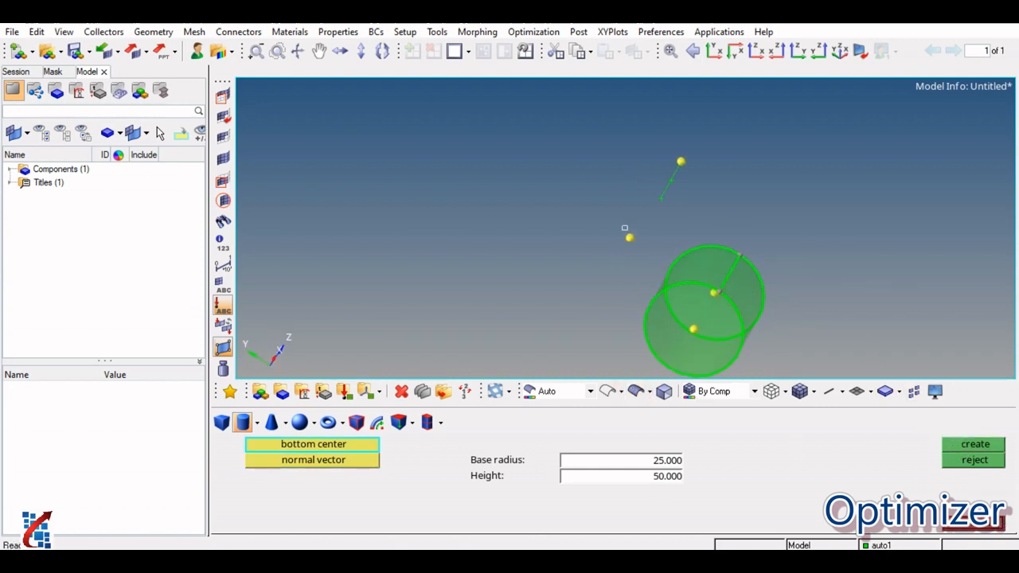
Delete the cylinder's solid entity without deleting its bounding surfaces
left_click(963, 526)
left_click_drag(762, 358, 658, 335, "ctrl")
mouse_move(719, 248)
left_mouse_down("ctrl")
mouse_move(582, 260)
mouse_move(517, 247)
left_mouse_up("ctrl")
left_click_drag(863, 336, 563, 339, "ctrl")
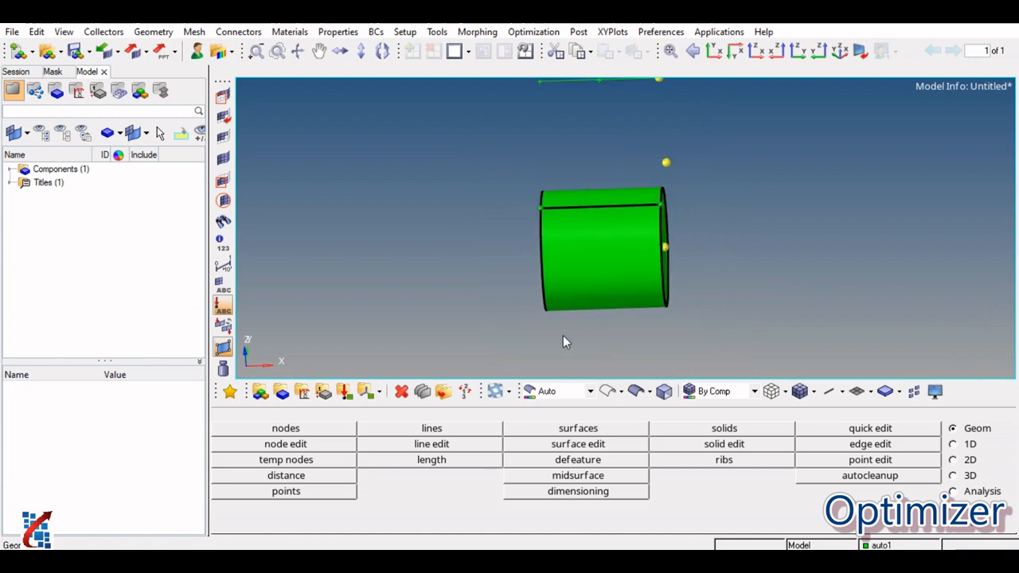
left_click(400, 392)
left_click(223, 429)
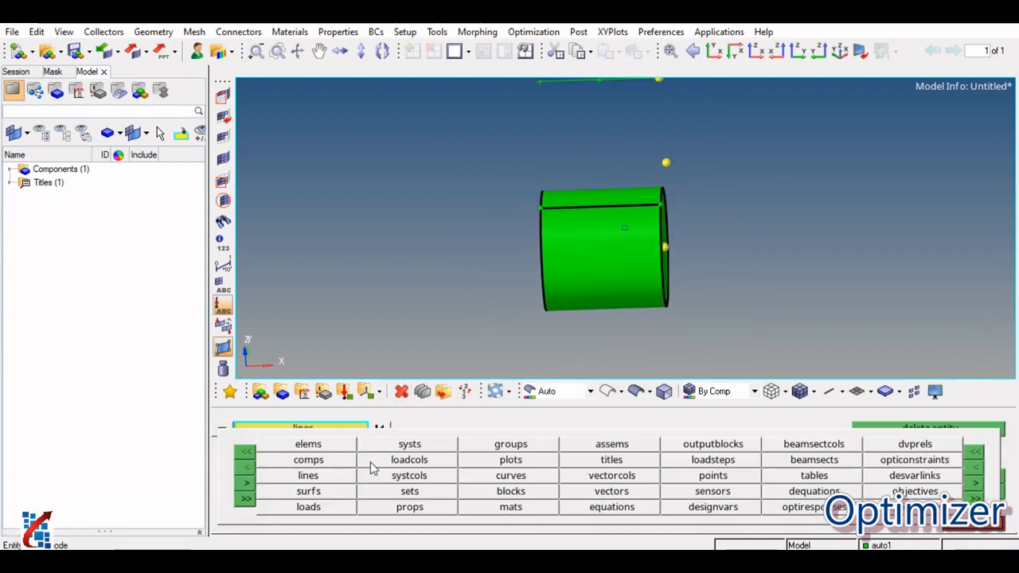
left_click(215, 428)
left_click(222, 428)
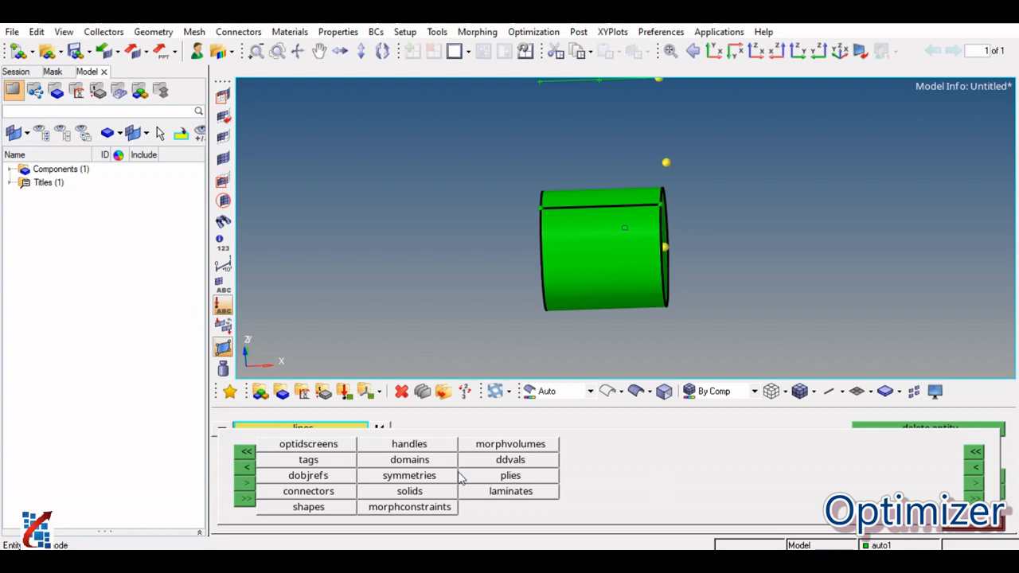
left_click(411, 491)
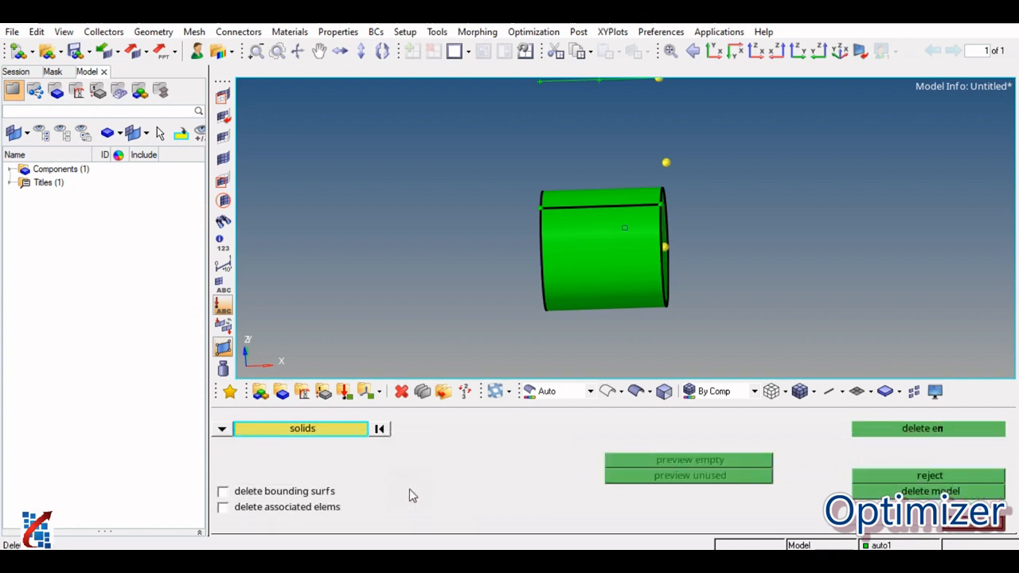
left_click(601, 288)
left_click(949, 434)
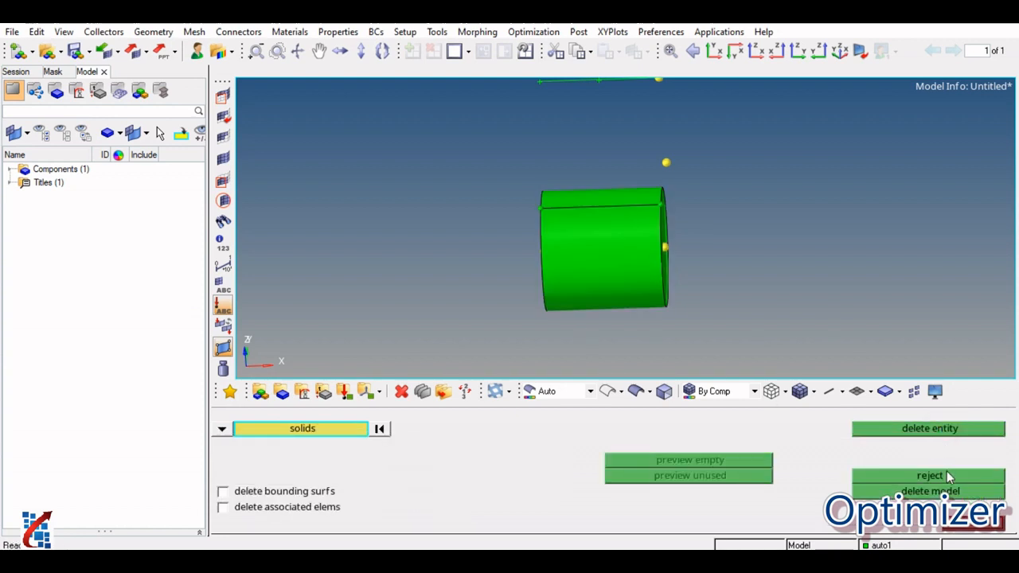
Delete all displayed surfaces left from the cylinder
left_click(226, 428)
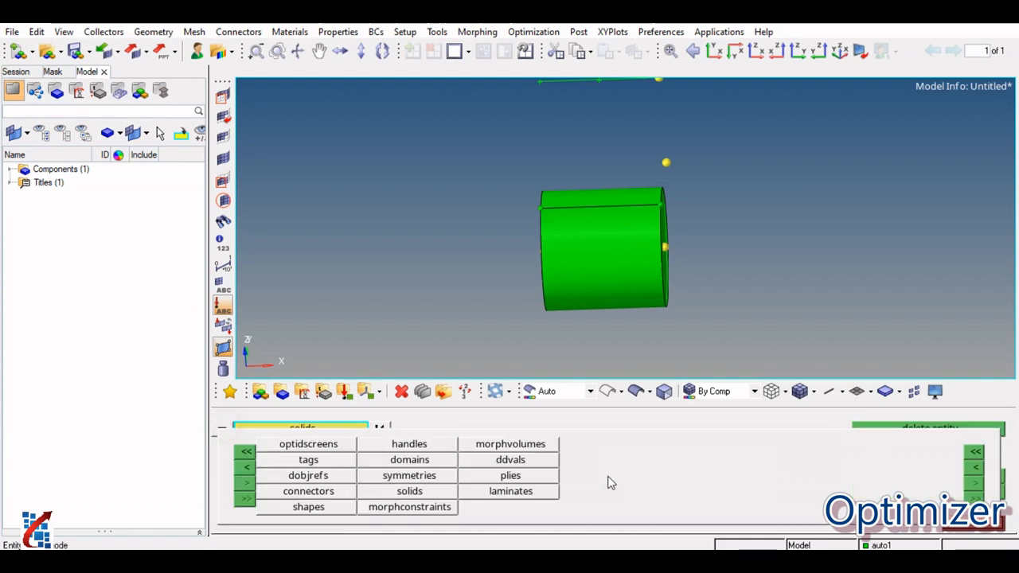
left_click(222, 429)
left_click(243, 467)
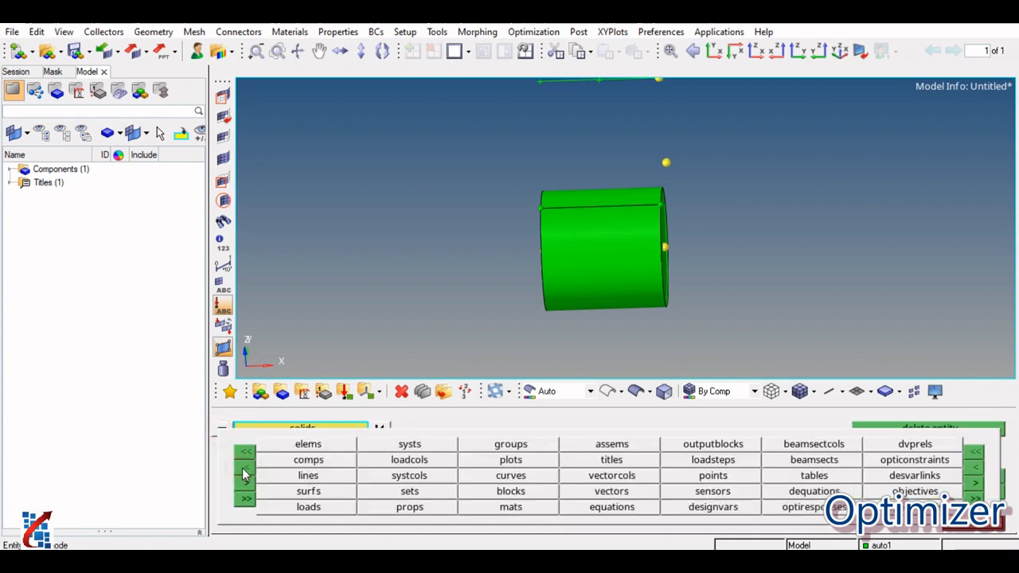
left_click(310, 491)
left_click(303, 429)
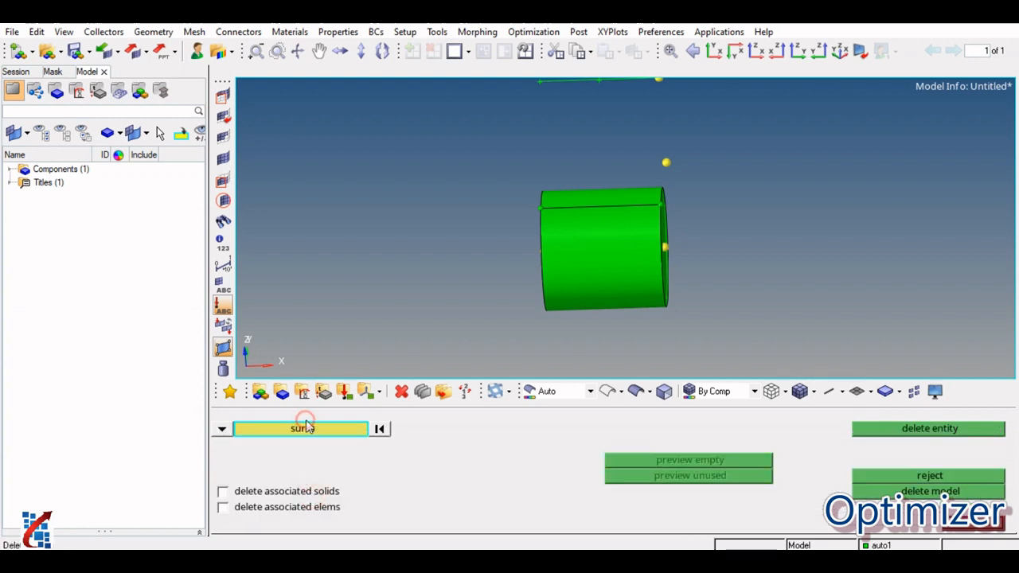
left_click(284, 466)
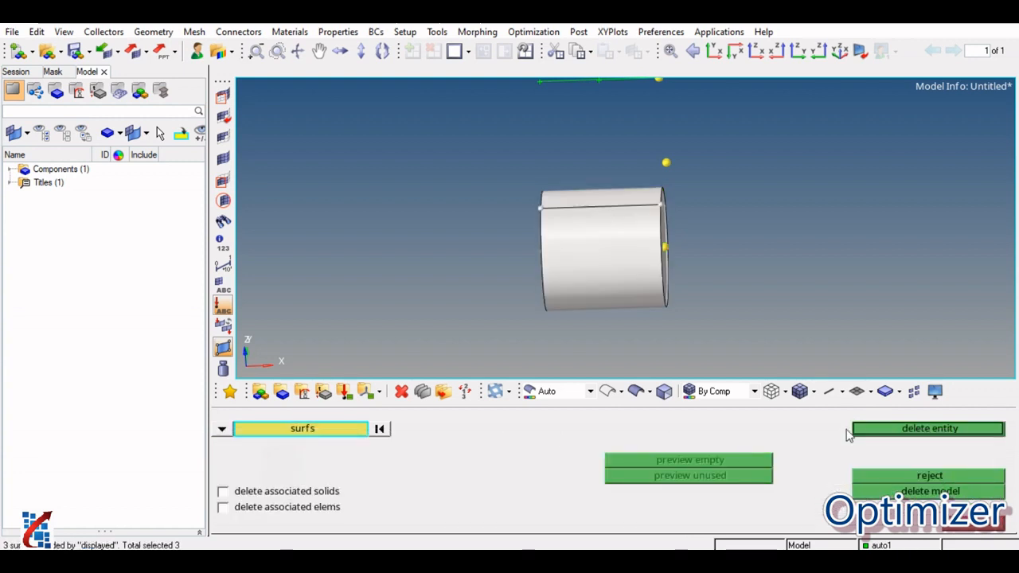
left_click(987, 428)
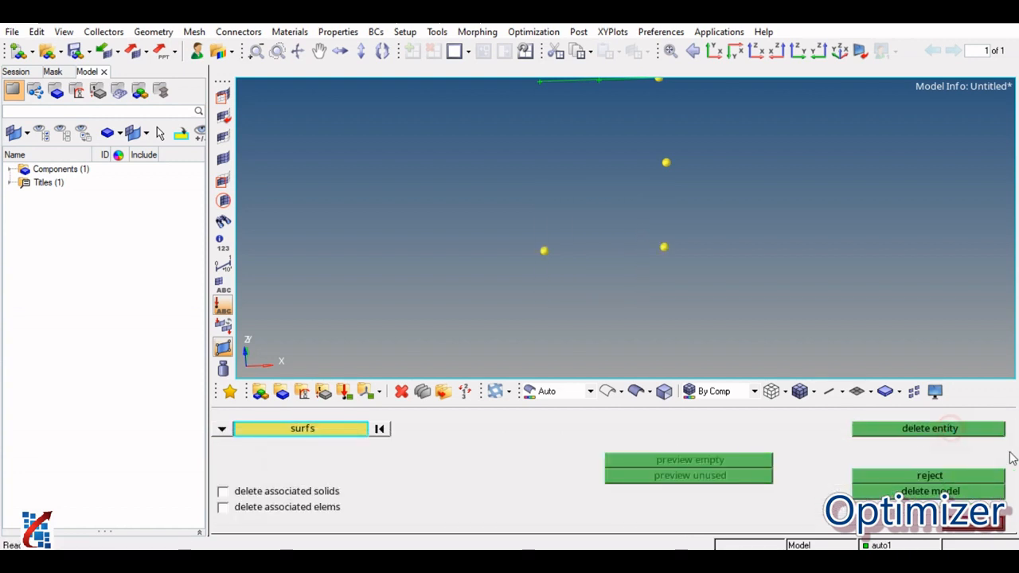
left_click(983, 526)
left_click_drag(575, 173, 661, 177, "ctrl")
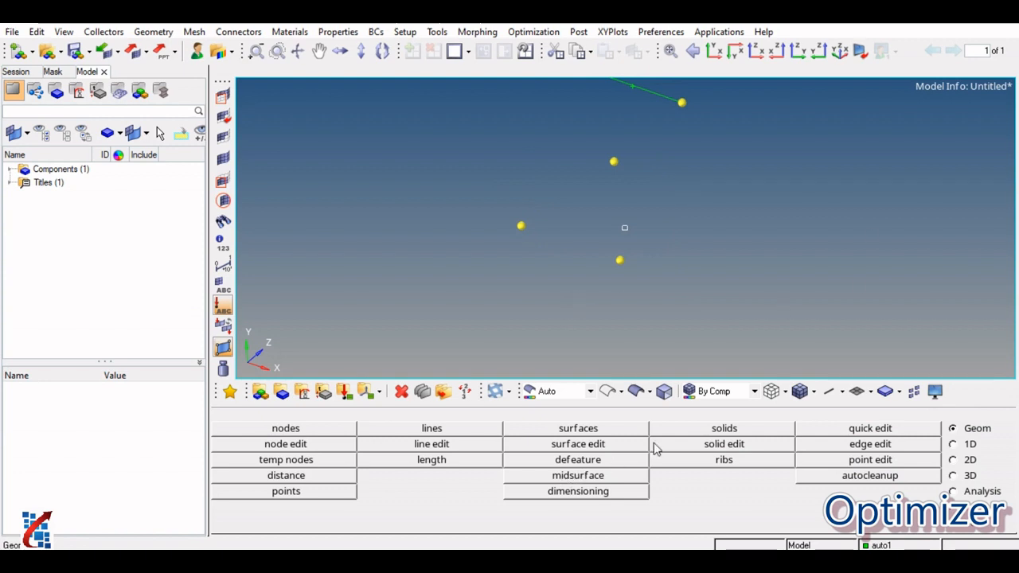
left_click(602, 431)
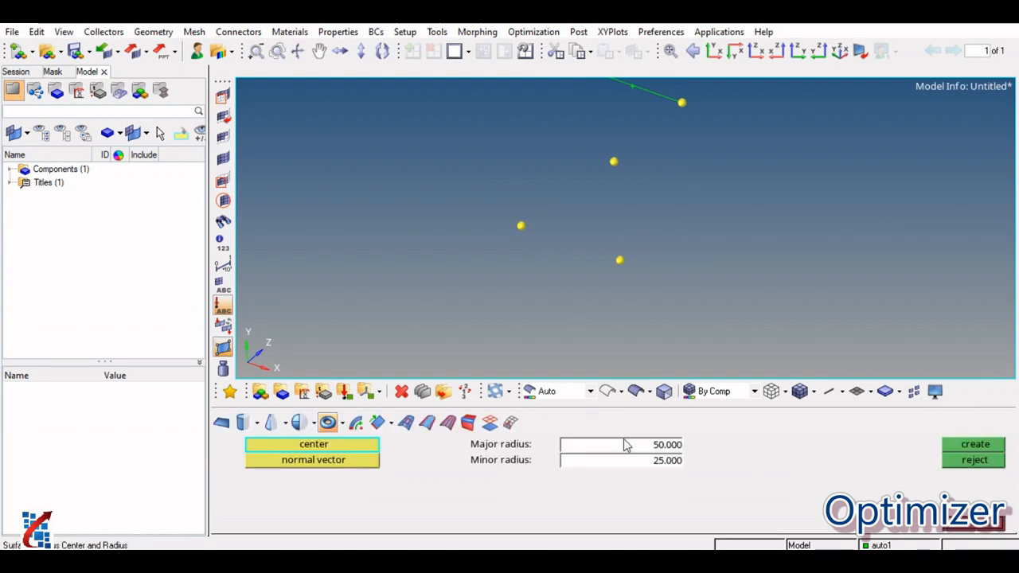
left_click(960, 529)
left_click(721, 426)
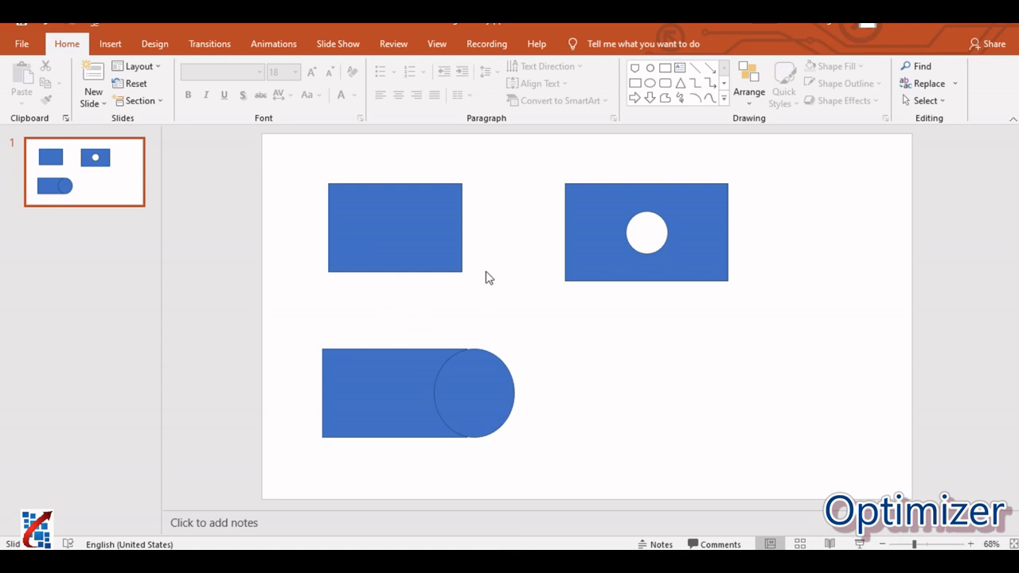
Switch to PowerPoint and examine the plain rectangle and its edges on the slide of example shapes
left_click(488, 244)
left_click_drag(317, 285, 461, 291)
left_click_drag(484, 270, 493, 188)
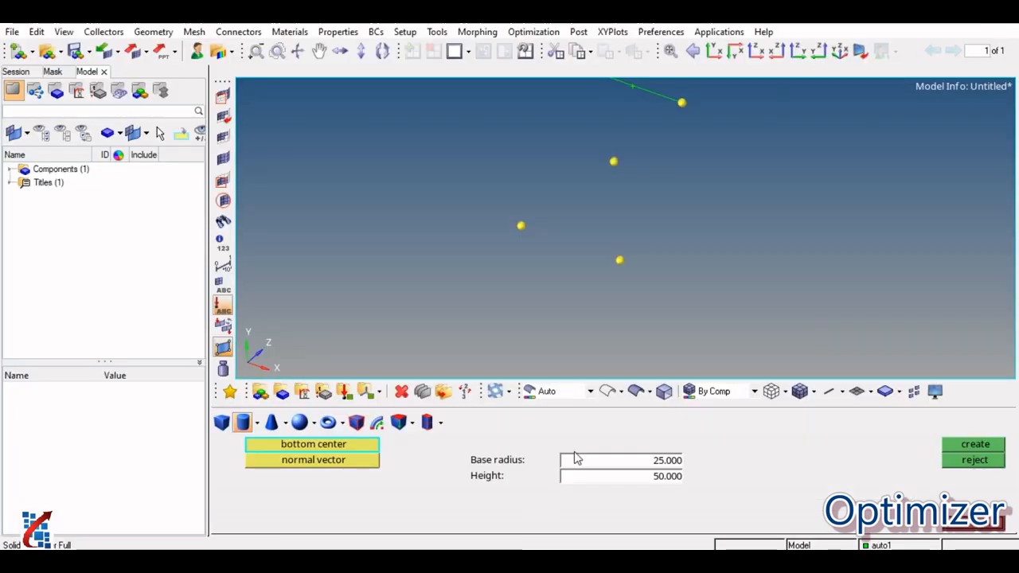
Switch back to HyperMesh, start a new model discarding the current data, and create a node at x 0, y 0, z 0
left_click(21, 54)
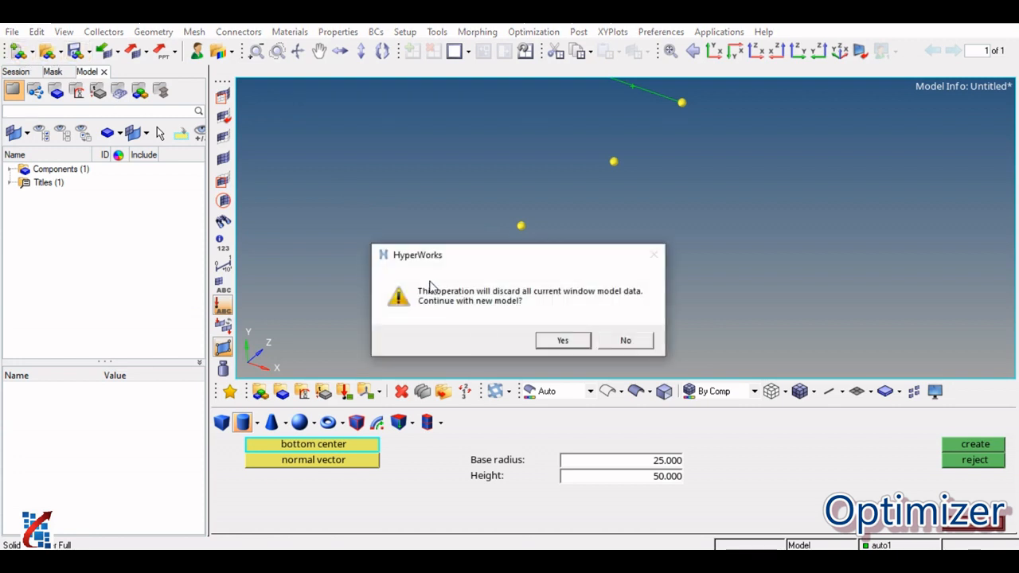
left_click(563, 340)
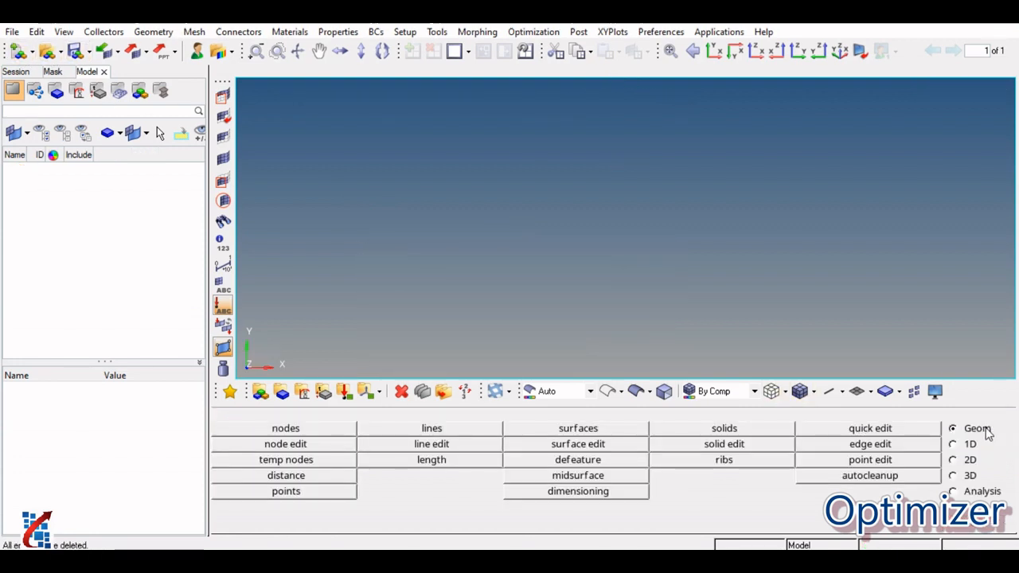
left_click(288, 431)
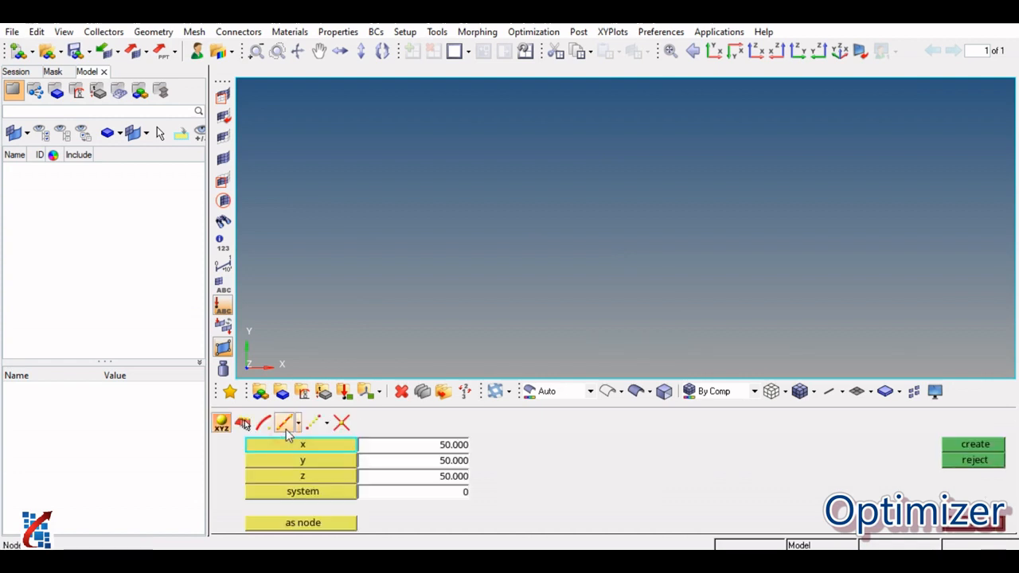
left_click(437, 451)
type("0")
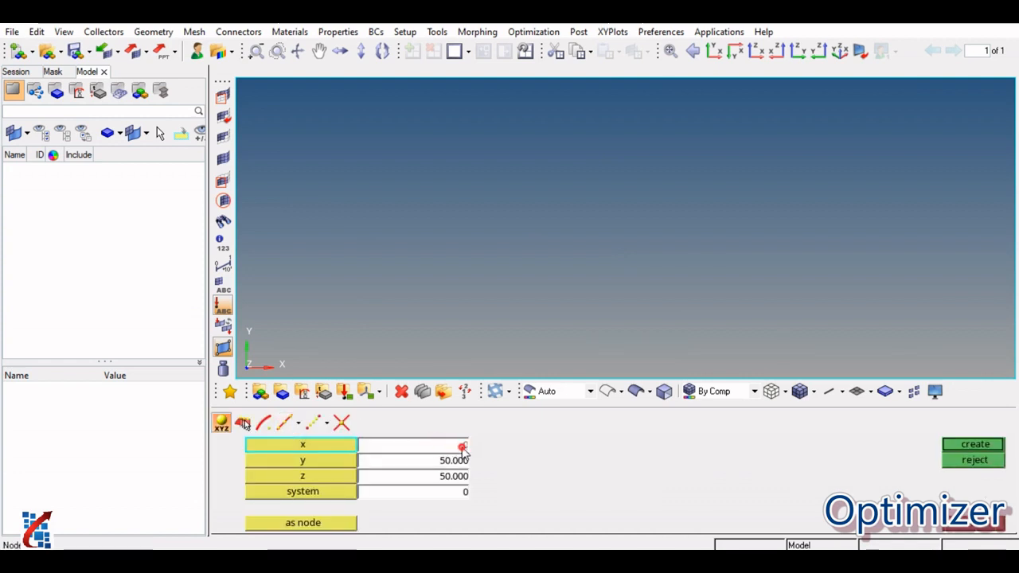
key("Tab")
type("0")
key("Tab")
type("0")
key("Tab")
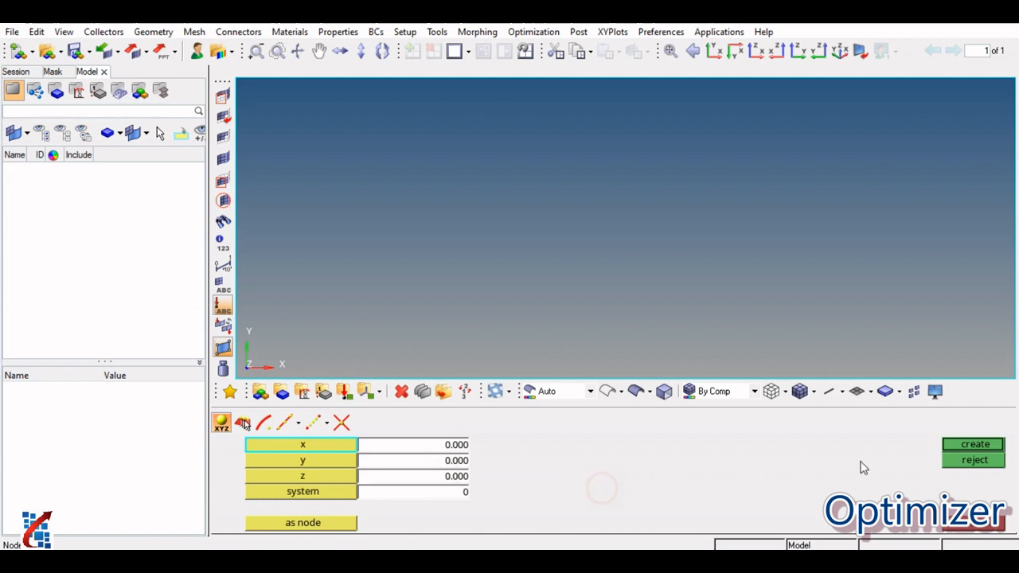
left_click(945, 447)
left_click(671, 51)
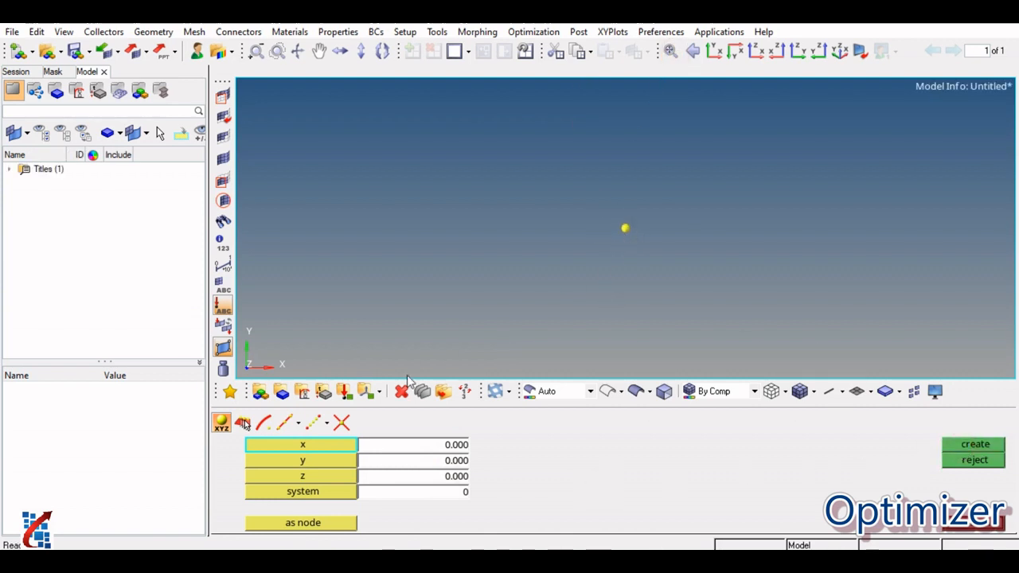
Create a second node at x 100, y 0, z 0 and fit the model in view
left_click(401, 444)
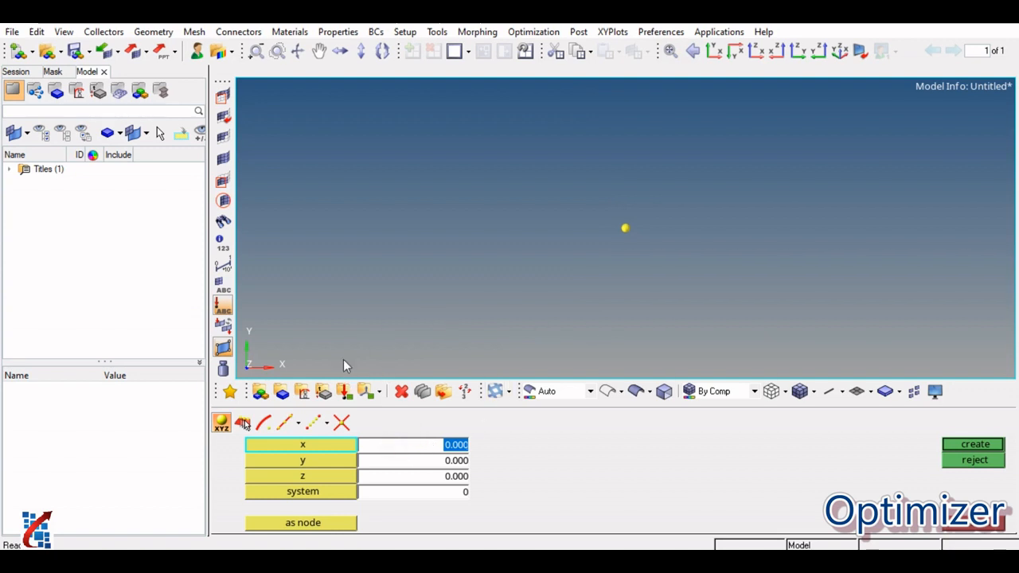
type("100")
left_click(619, 488)
left_click(953, 443)
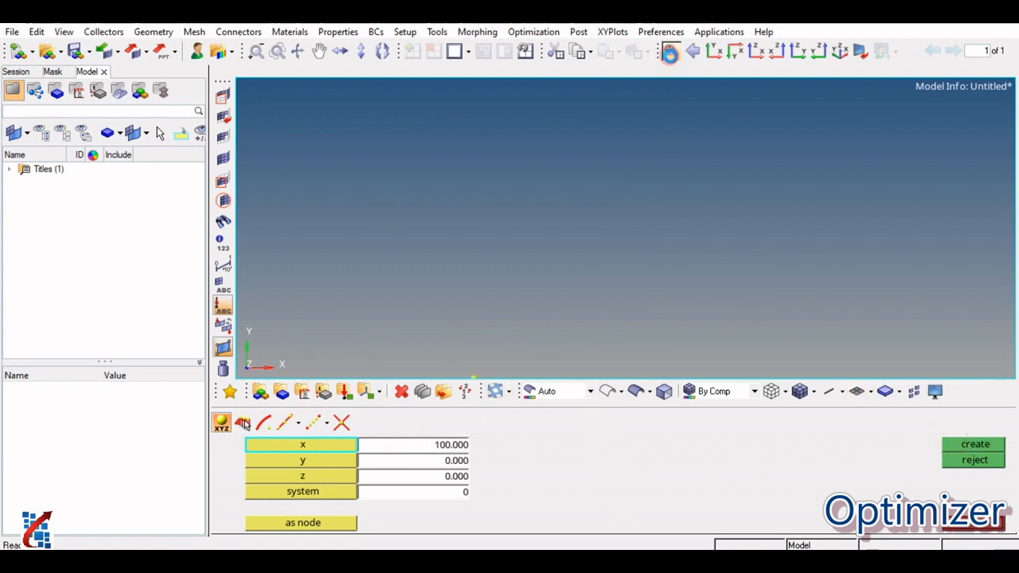
key("f")
Create a third node at x 100, y 70, z 0 and fit the model in view
left_click(431, 460)
type("70")
key("Return")
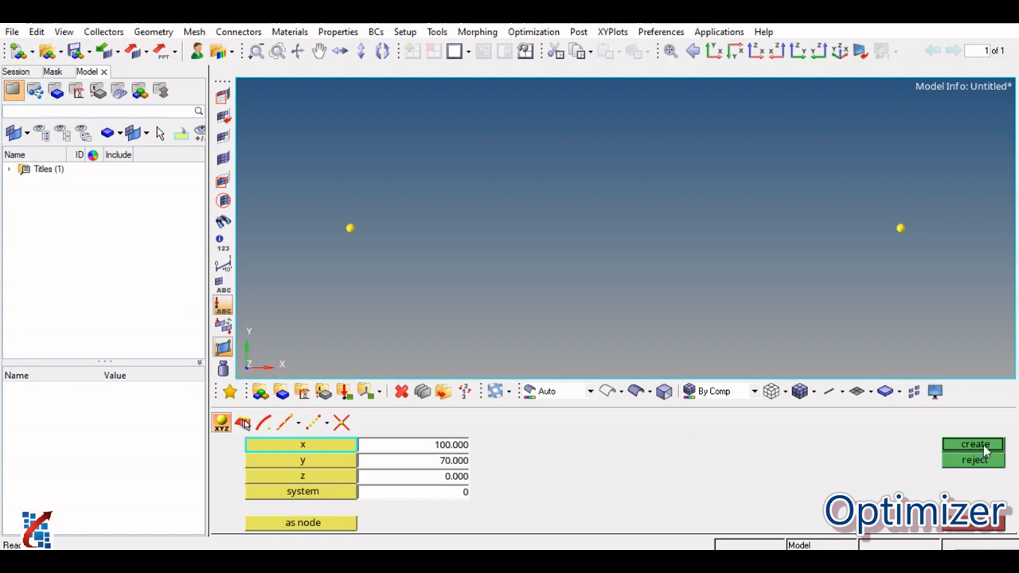
left_click(670, 50)
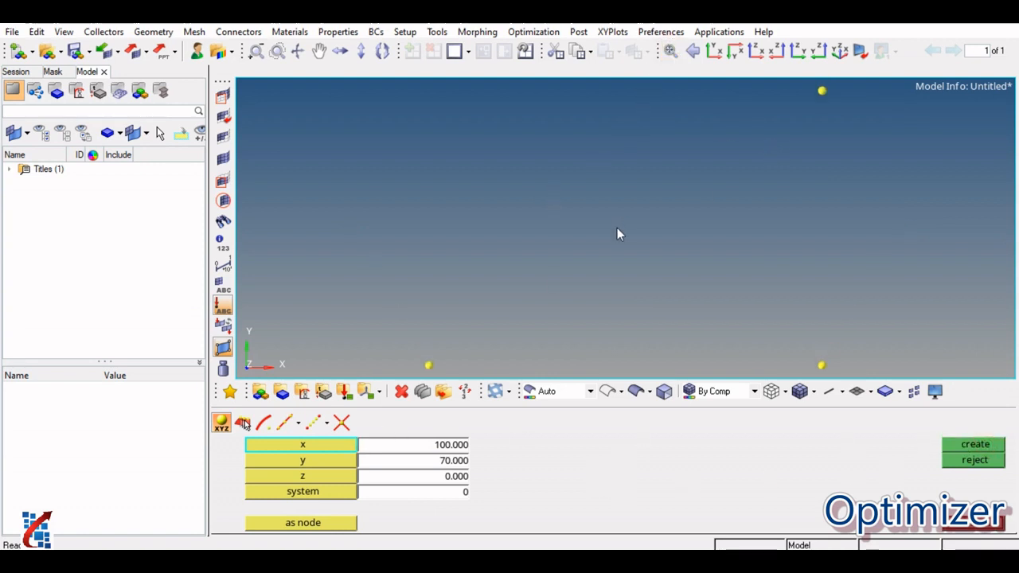
Create the fourth corner node at x 0, y 70, z 0 and leave node creation
left_click(418, 446)
type("0")
key("Return")
left_click(963, 448)
left_click(990, 527)
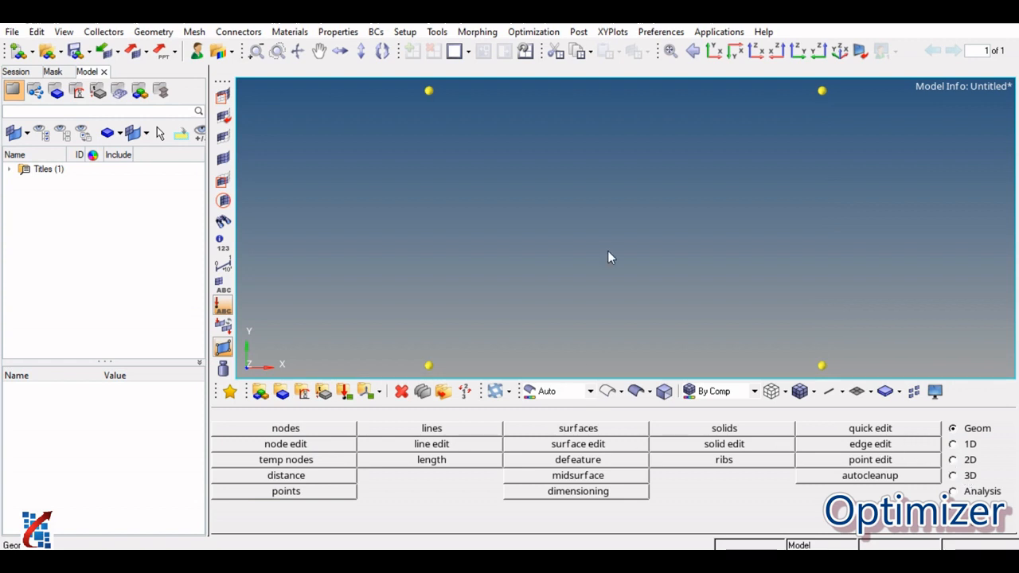
Create linear lines from nodes along the bottom and right sides of the rectangle
left_click(430, 429)
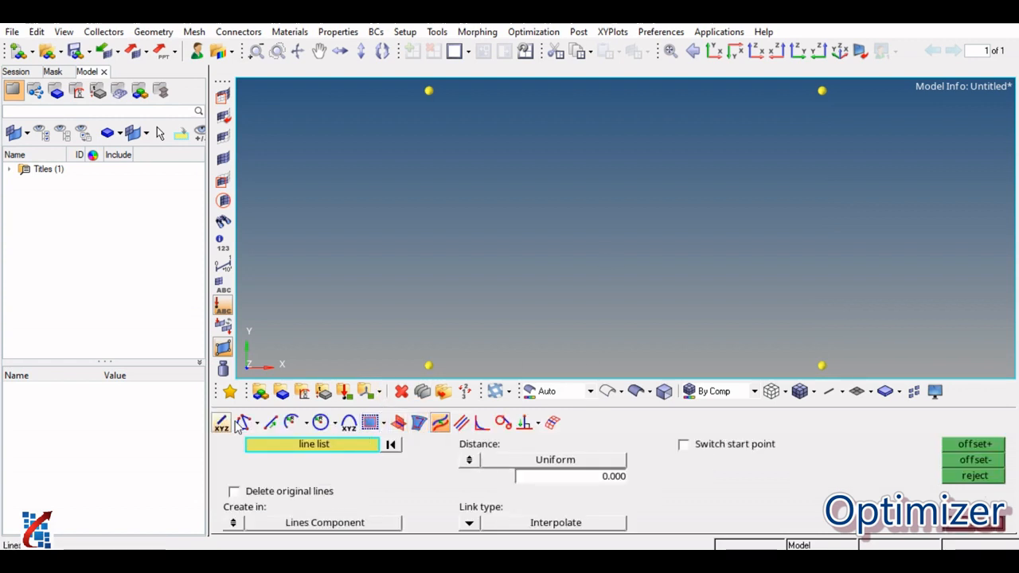
left_click(242, 423)
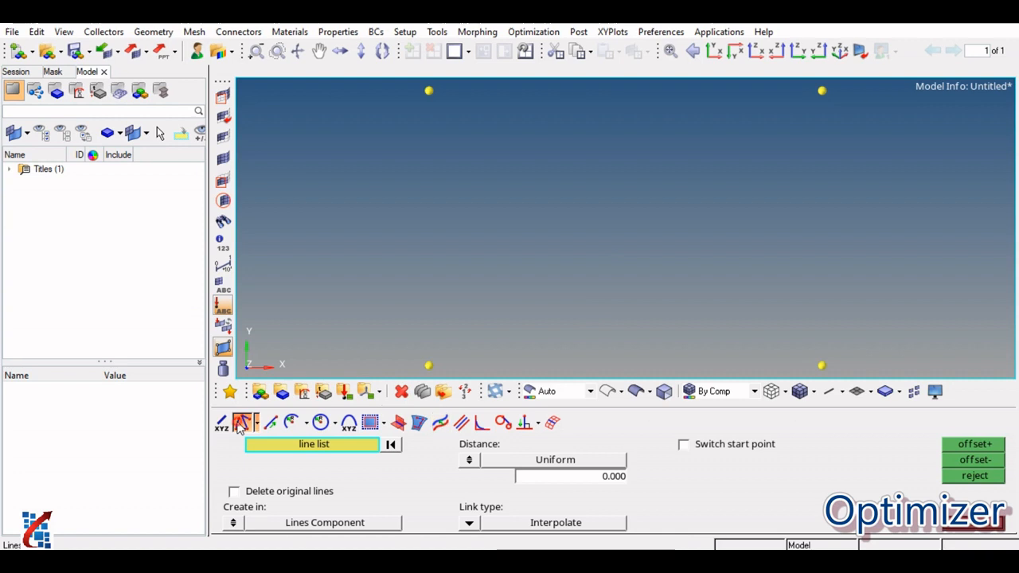
left_click(428, 365)
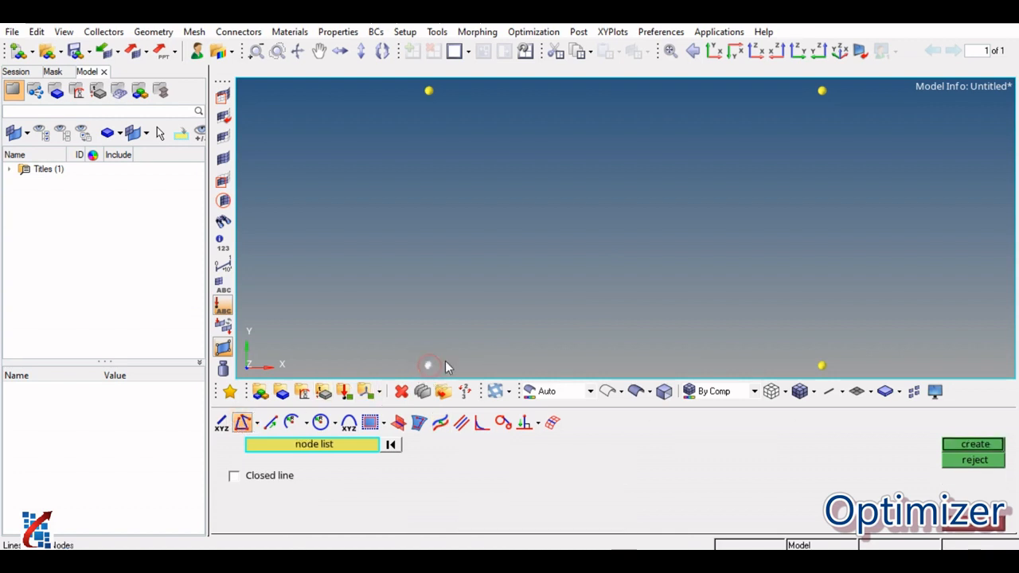
left_click(821, 365)
left_click(964, 447)
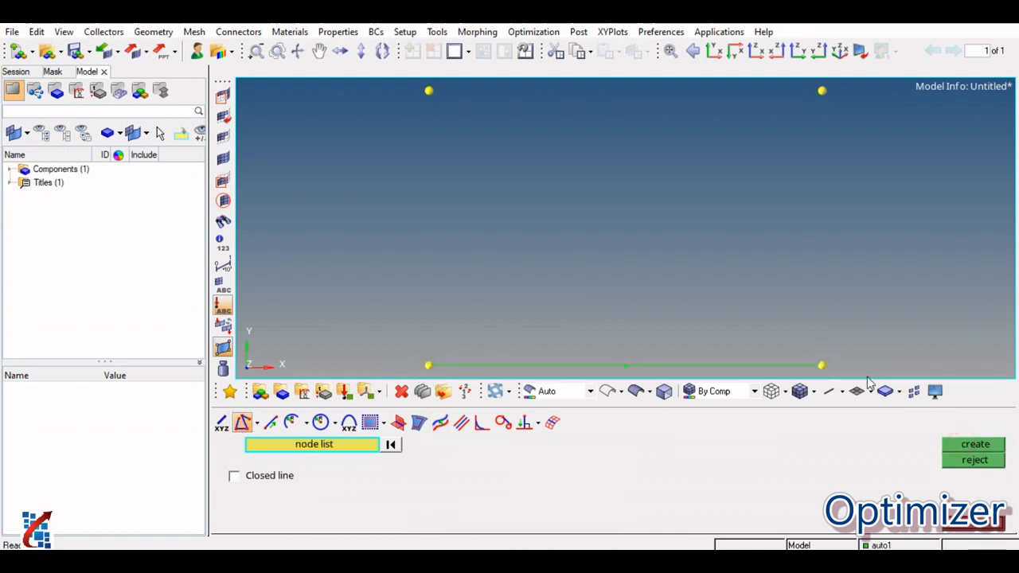
left_click(821, 365)
left_click(821, 90)
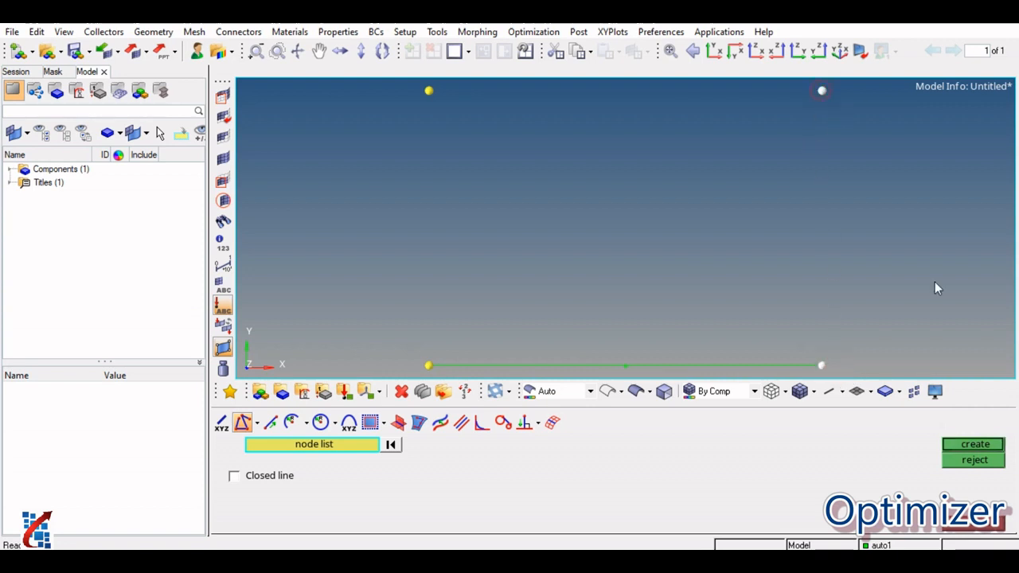
left_click(994, 444)
Create linear lines between the nodes along the top and left sides to close the rectangle
left_click(822, 91)
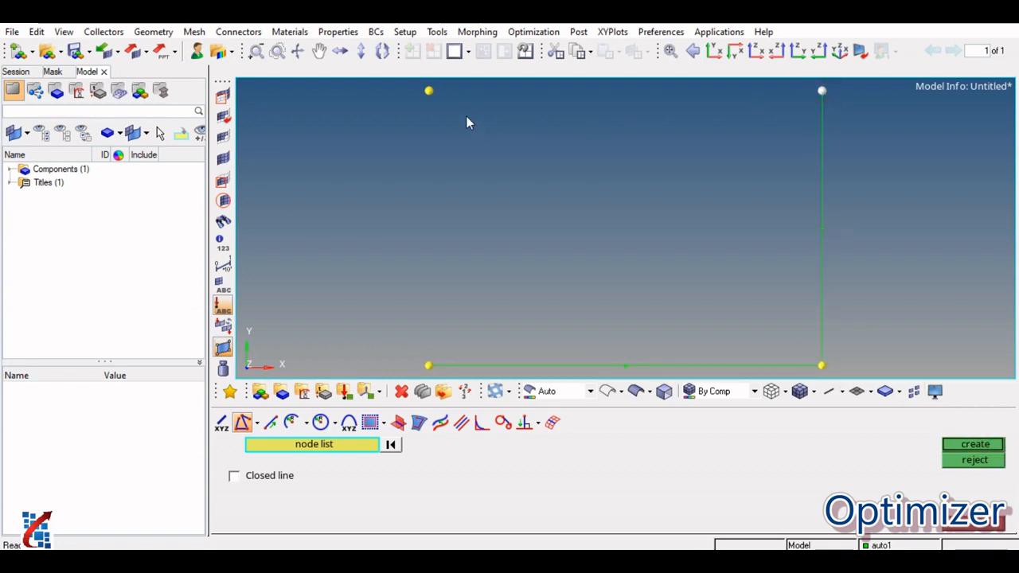
left_click(968, 443)
left_click(429, 92)
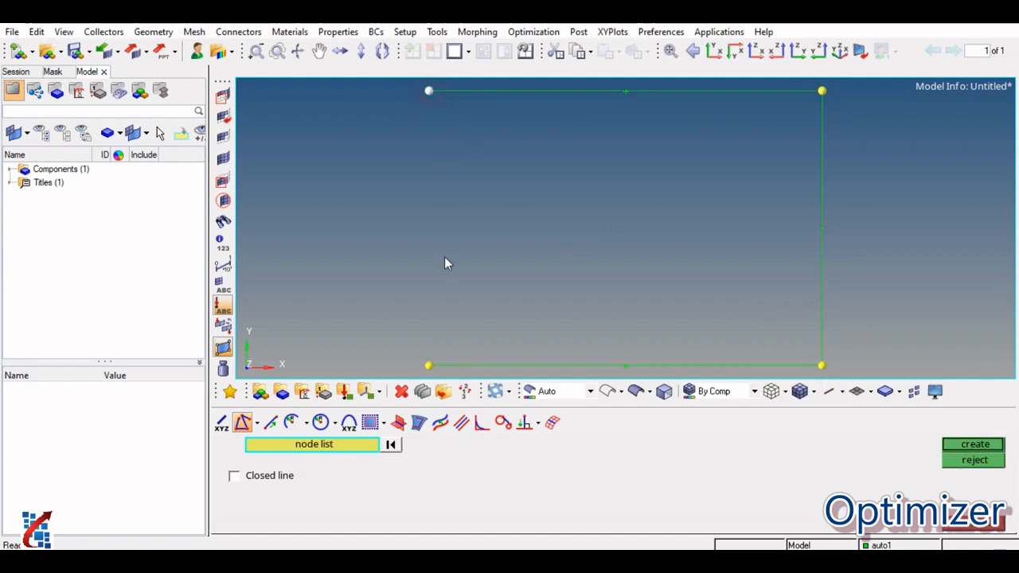
left_click(429, 366)
left_click(977, 447)
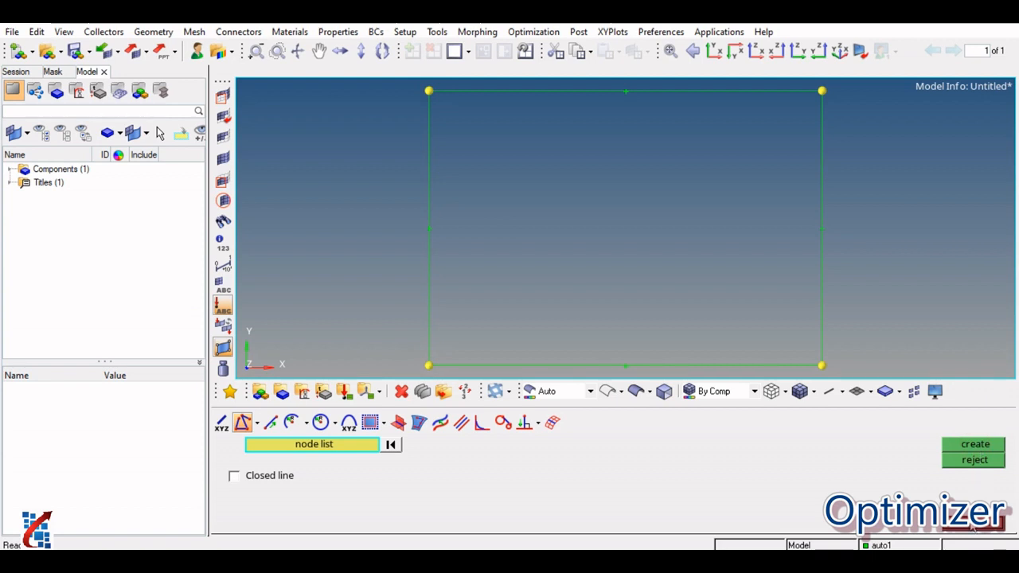
Change the colour of the auto1 component to the standard yellow
left_click(10, 169)
left_click(74, 182)
left_click(117, 183)
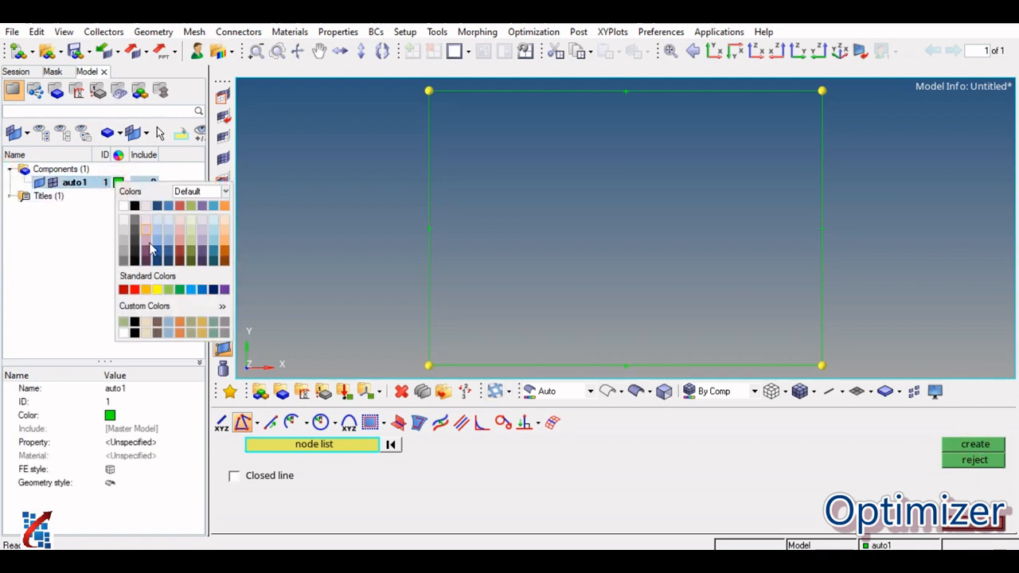
left_click(156, 289)
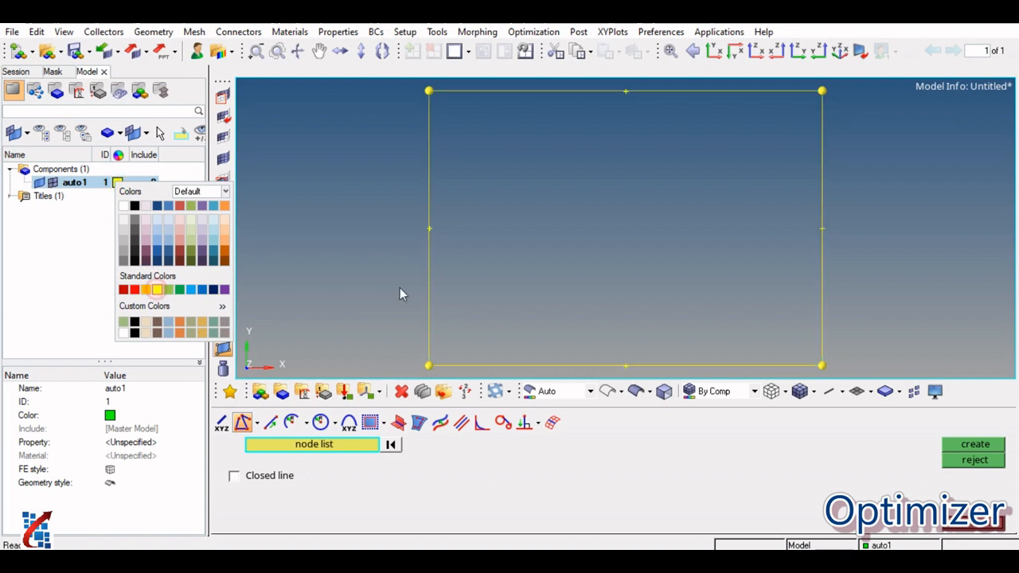
Create a ruled surface filling the rectangle, using the bottom and right lines against the top and left lines
left_click(989, 532)
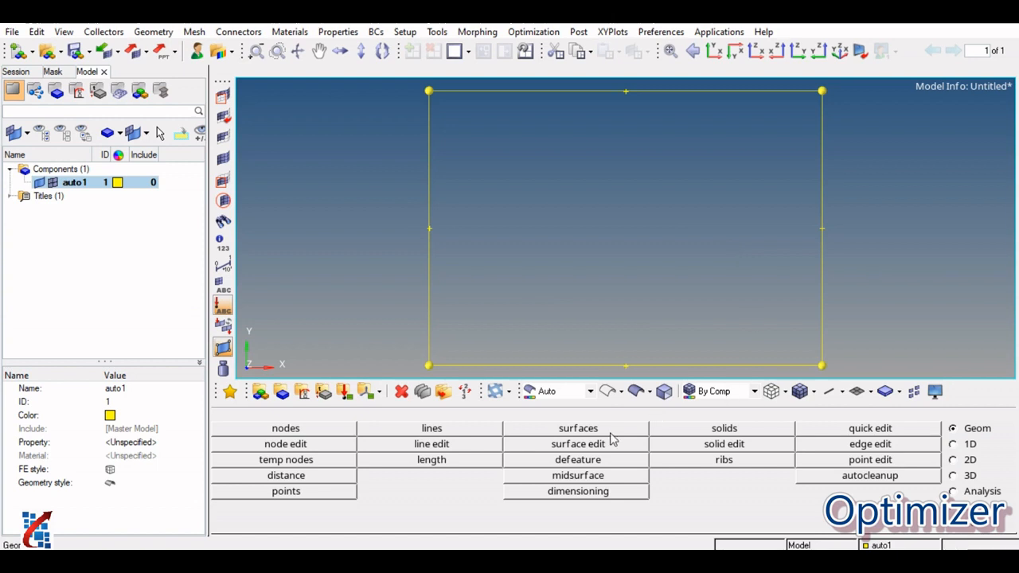
left_click(578, 429)
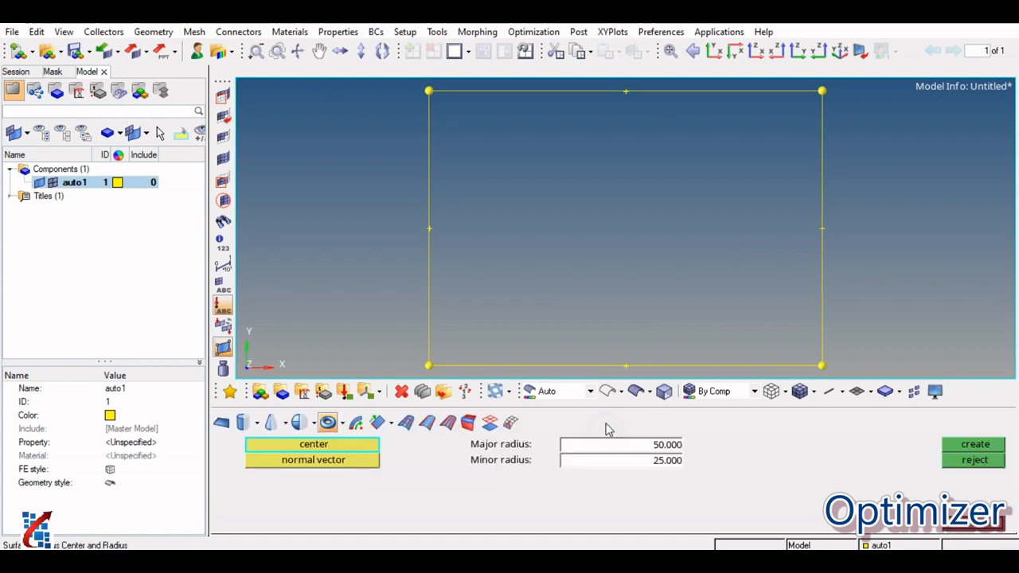
left_click(405, 424)
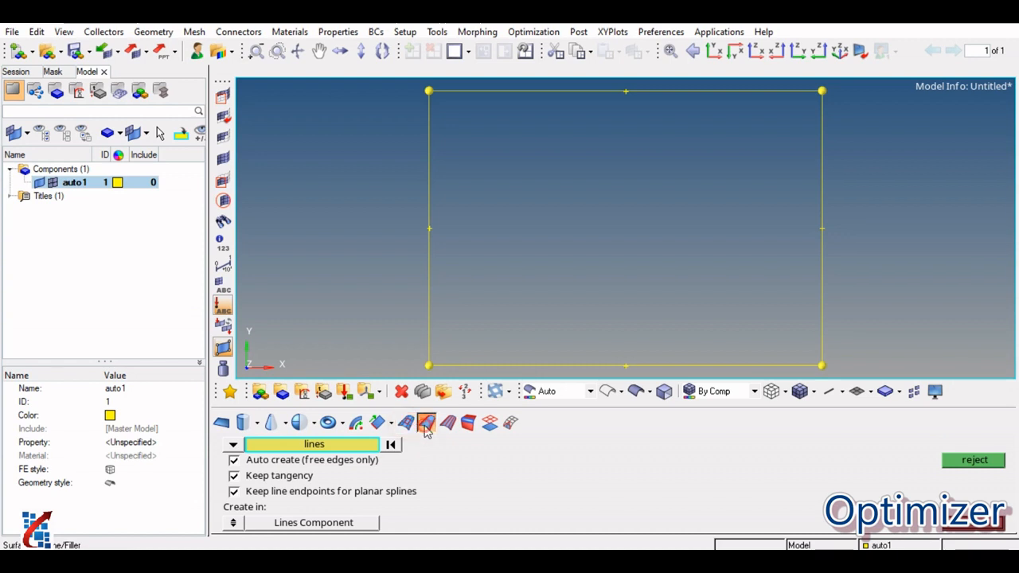
left_click(424, 428)
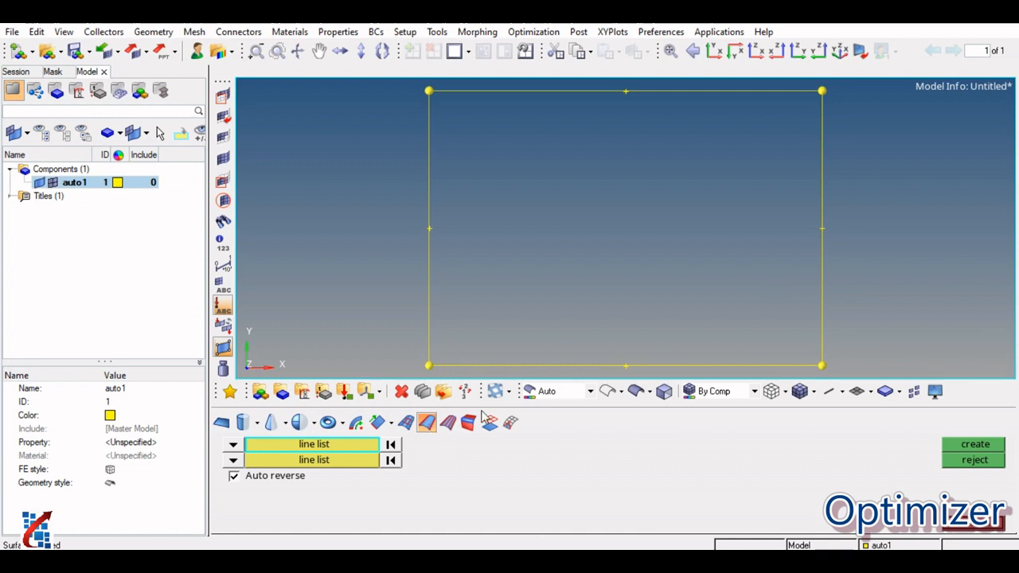
left_click(705, 368)
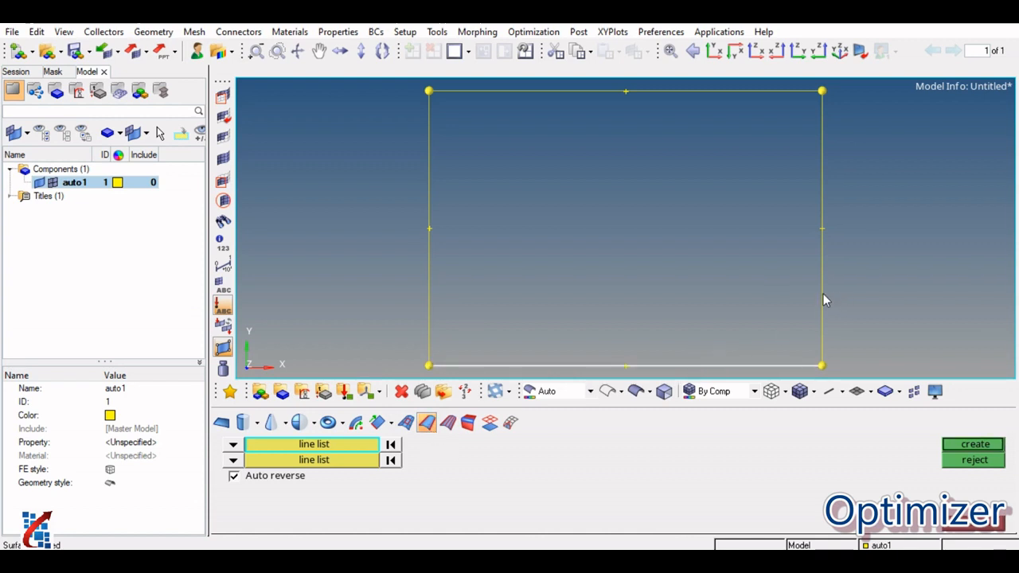
left_click(822, 294)
left_click(317, 460)
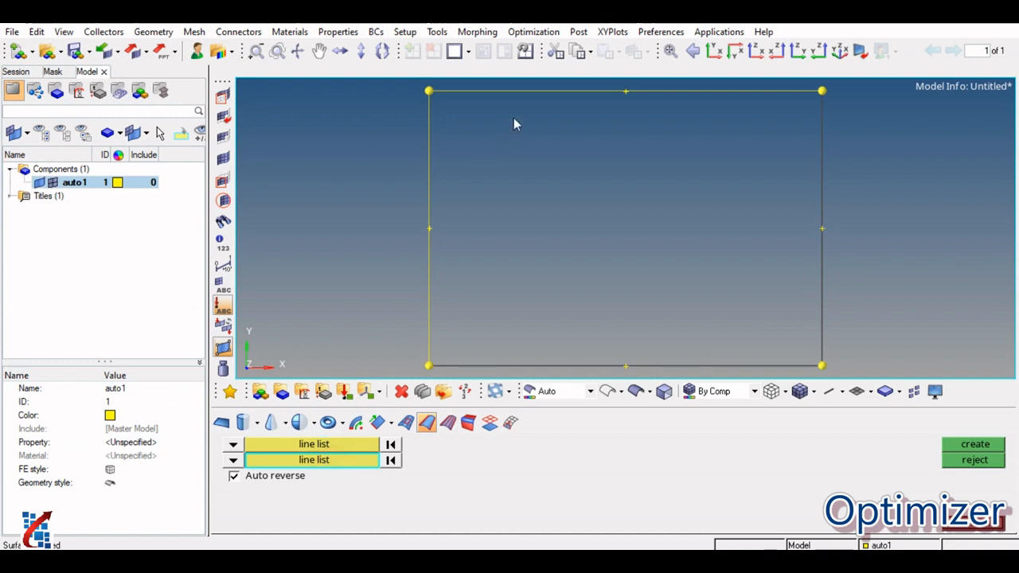
left_click(522, 92)
left_click(428, 171)
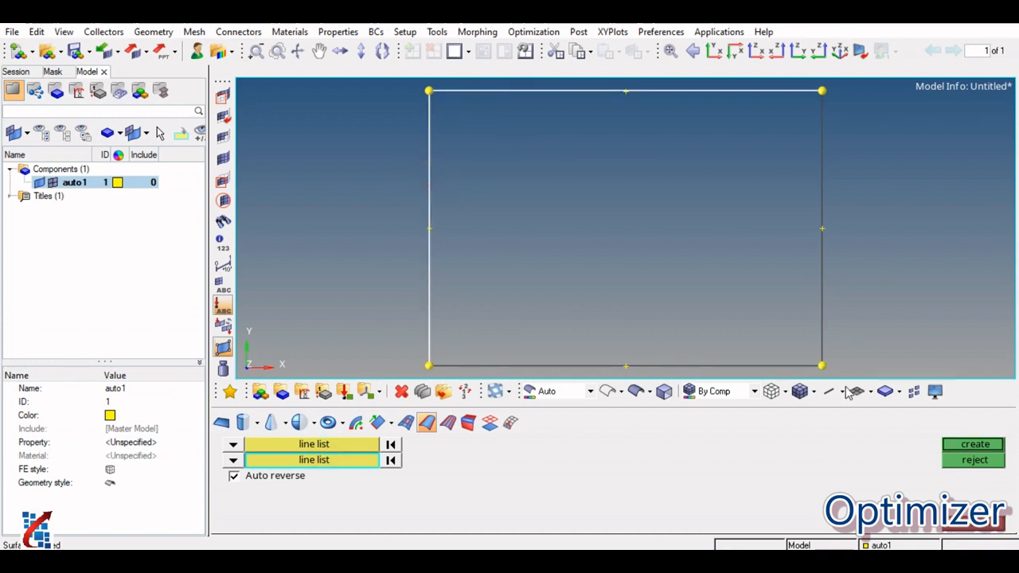
left_click(976, 444)
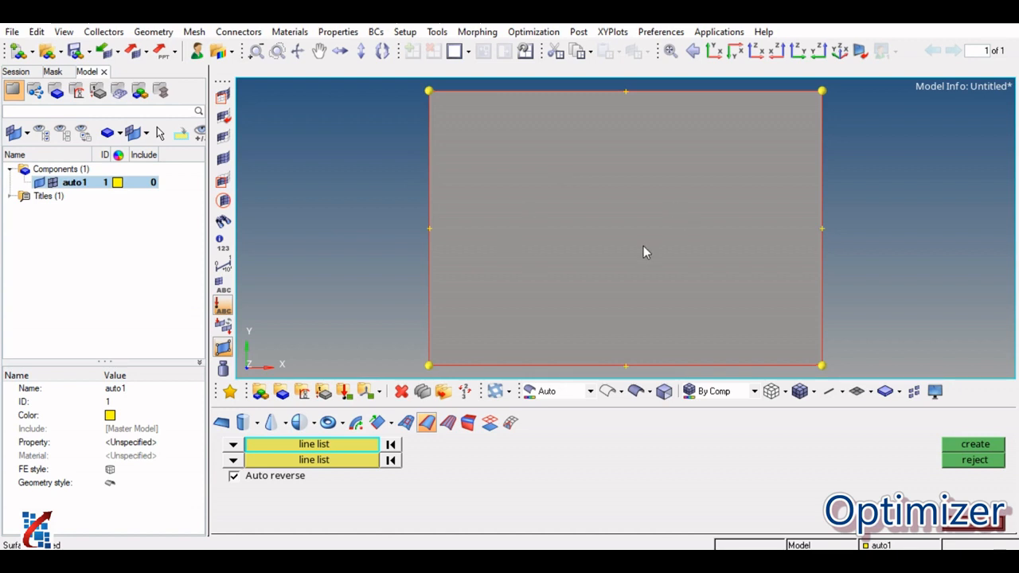
scroll(631, 246, "down", 1)
scroll(632, 247, "down", 1)
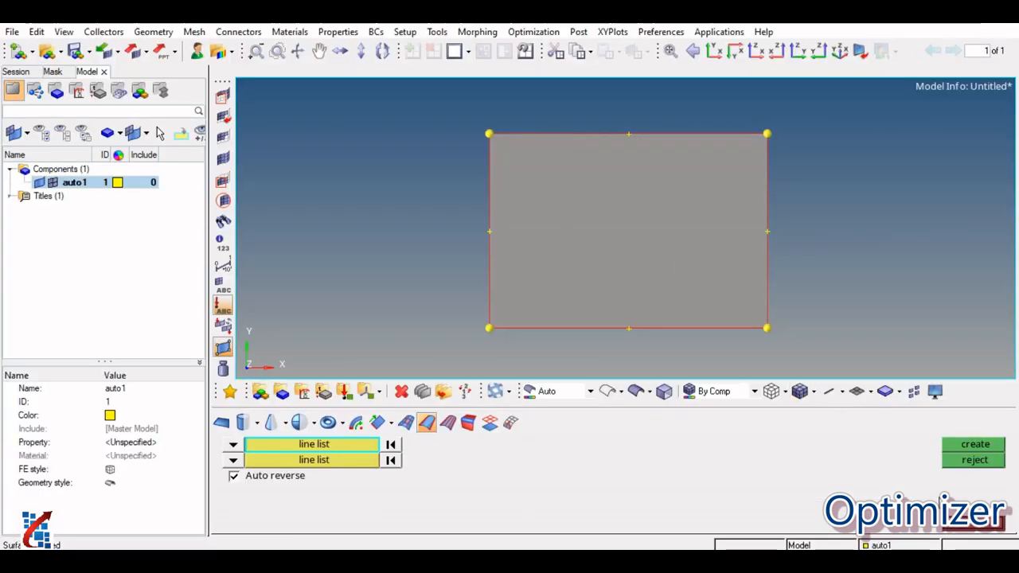
middle_click(625, 215)
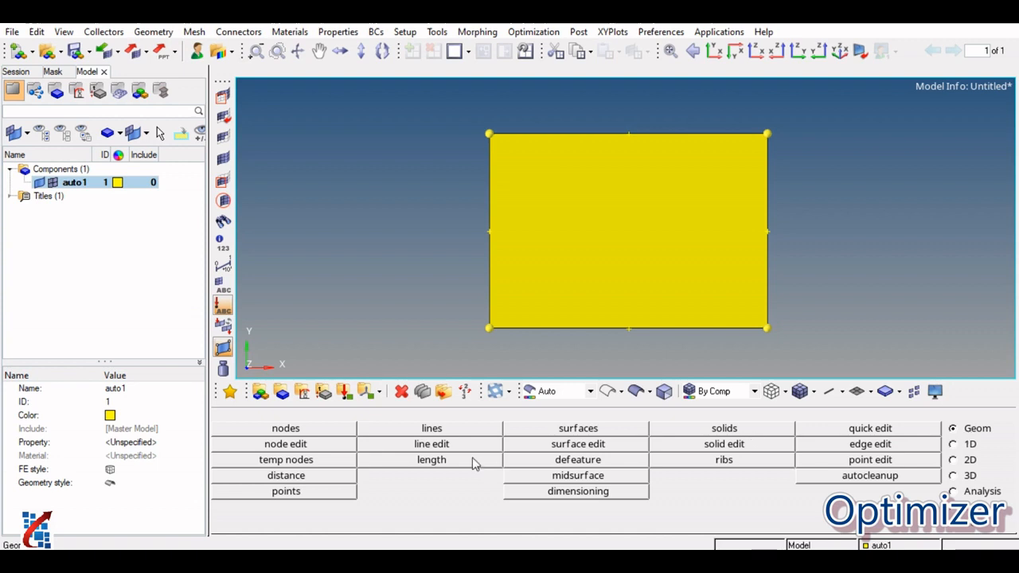
Create a node at the rectangle's centre at x 50, y 35, z 0 and leave node creation
left_click(282, 430)
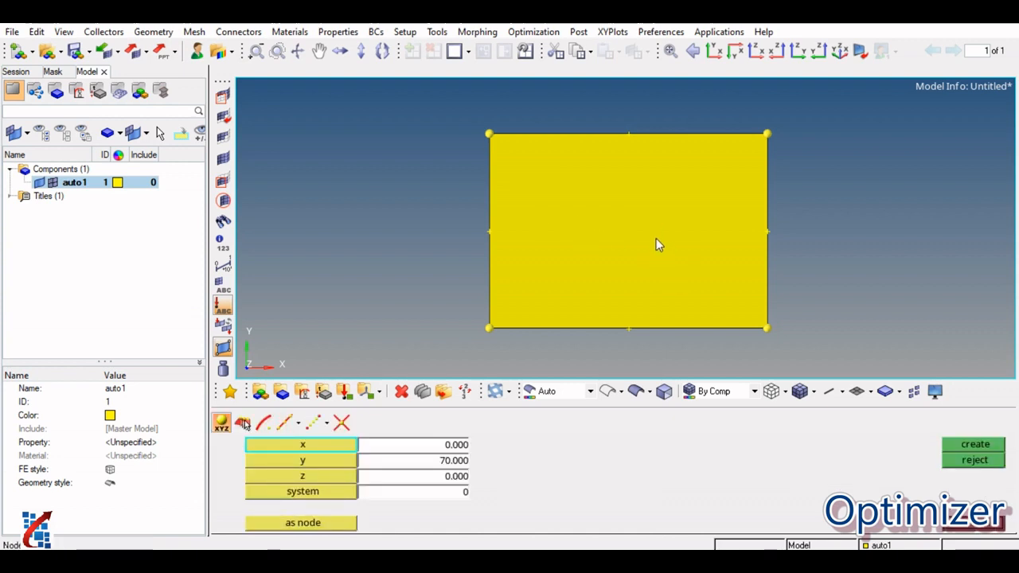
left_click(422, 446)
type("50")
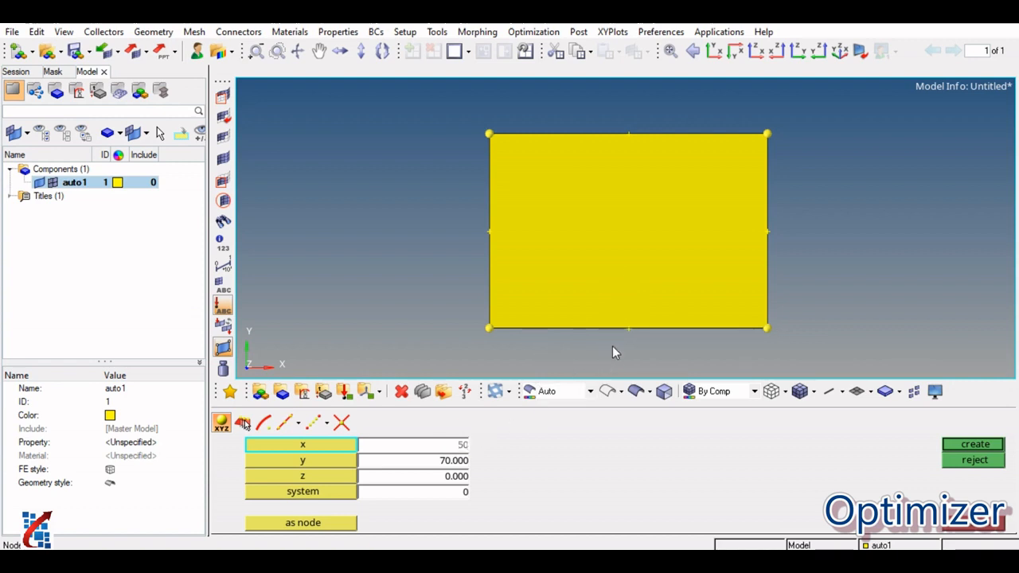
key("Return")
left_click(462, 462)
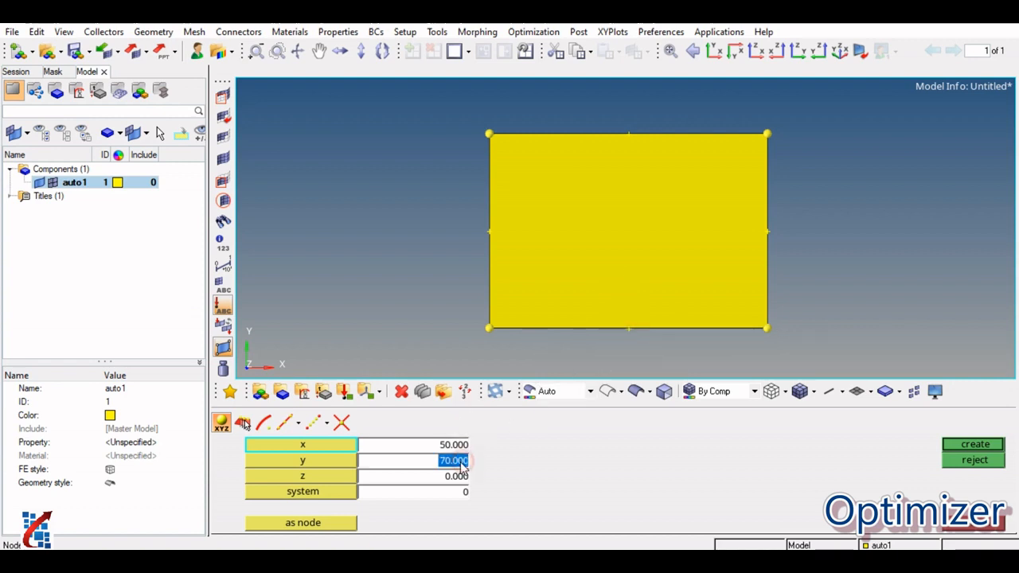
type("35")
key("Return")
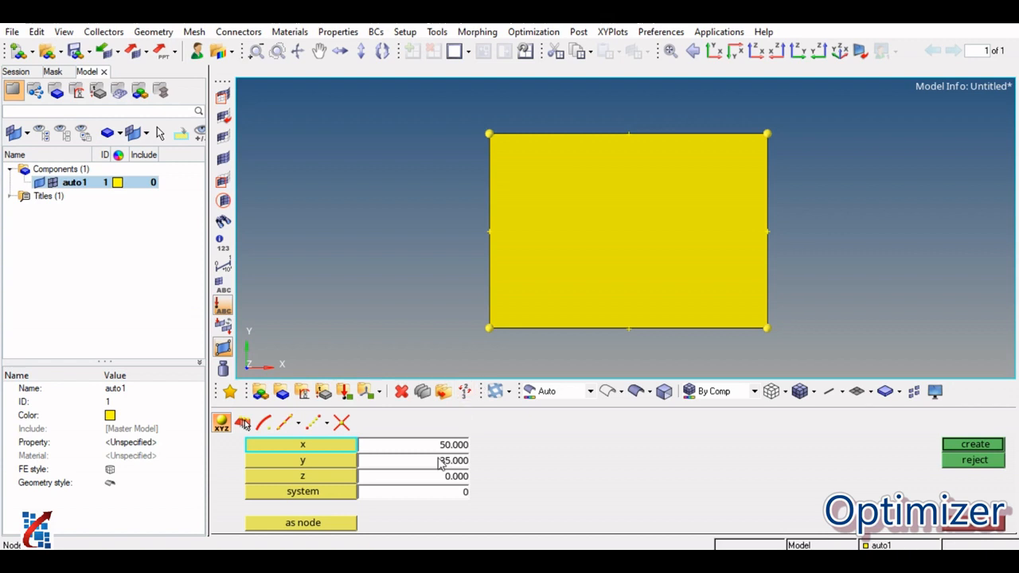
left_click(974, 444)
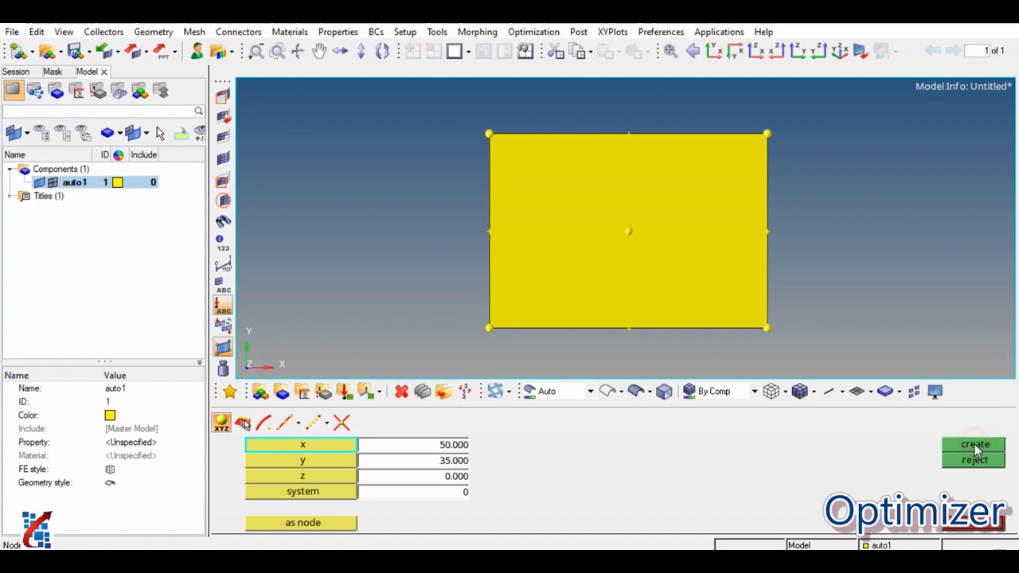
left_click(982, 525)
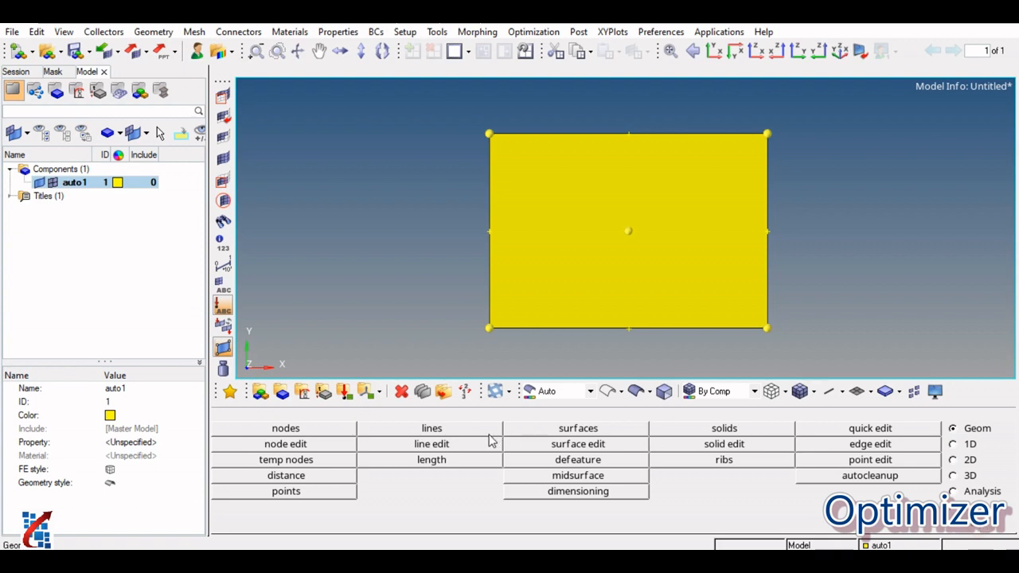
Create a circle line of radius 15 centred on the middle node, normal to the z-axis
left_click(401, 428)
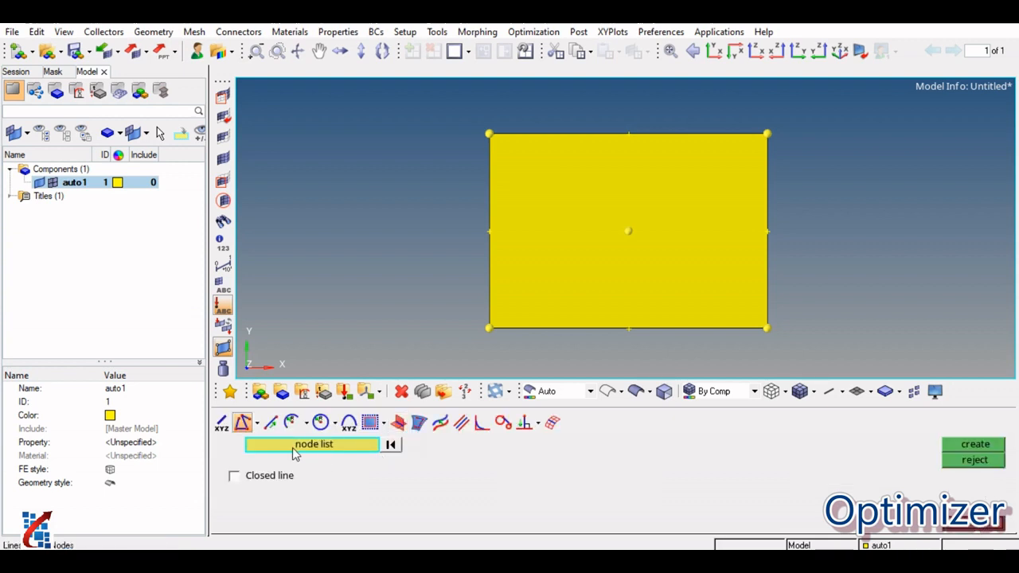
left_click(320, 425)
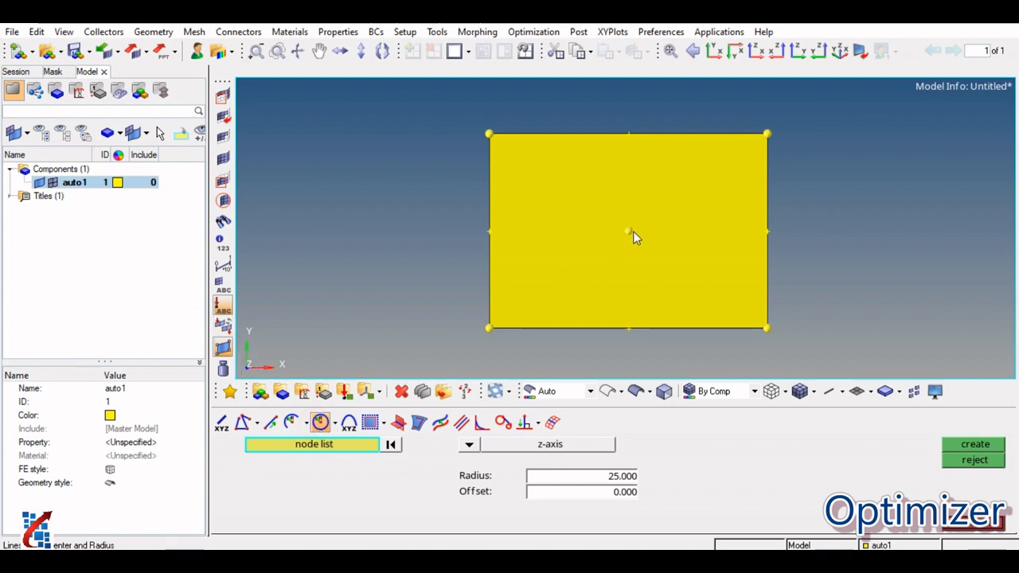
left_click(629, 231)
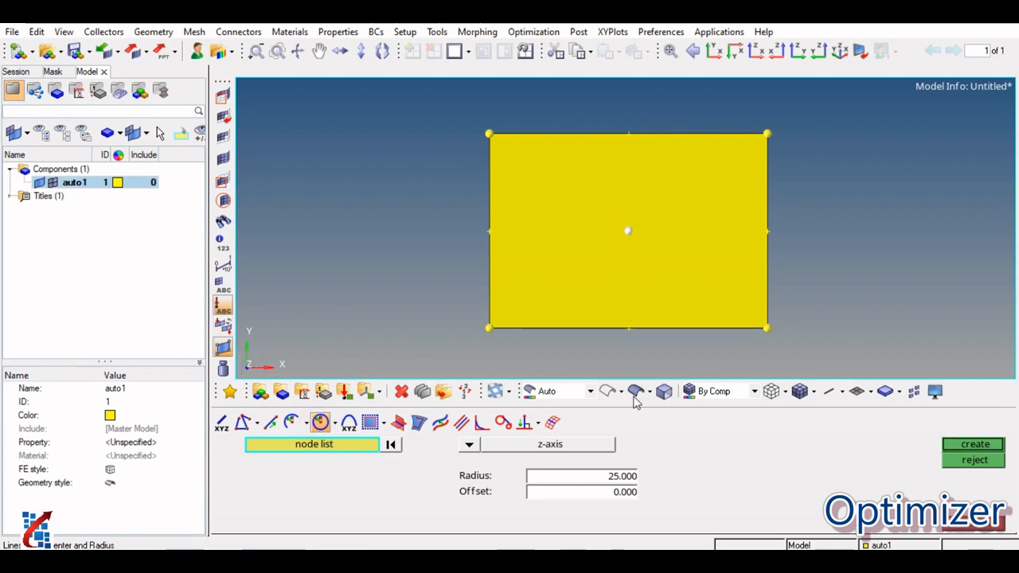
left_click(611, 478)
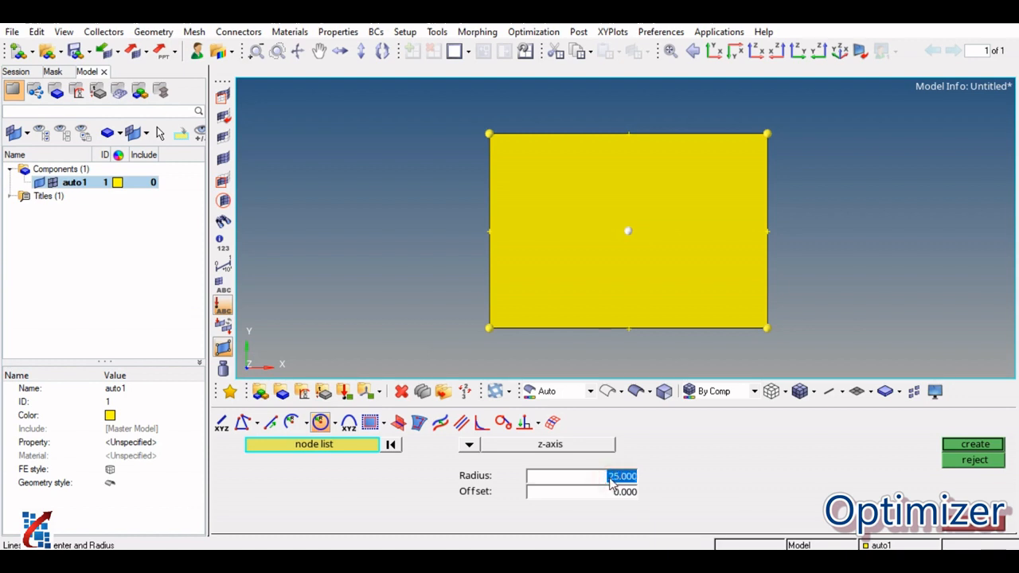
type("1")
key("BackSpace")
key("BackSpace")
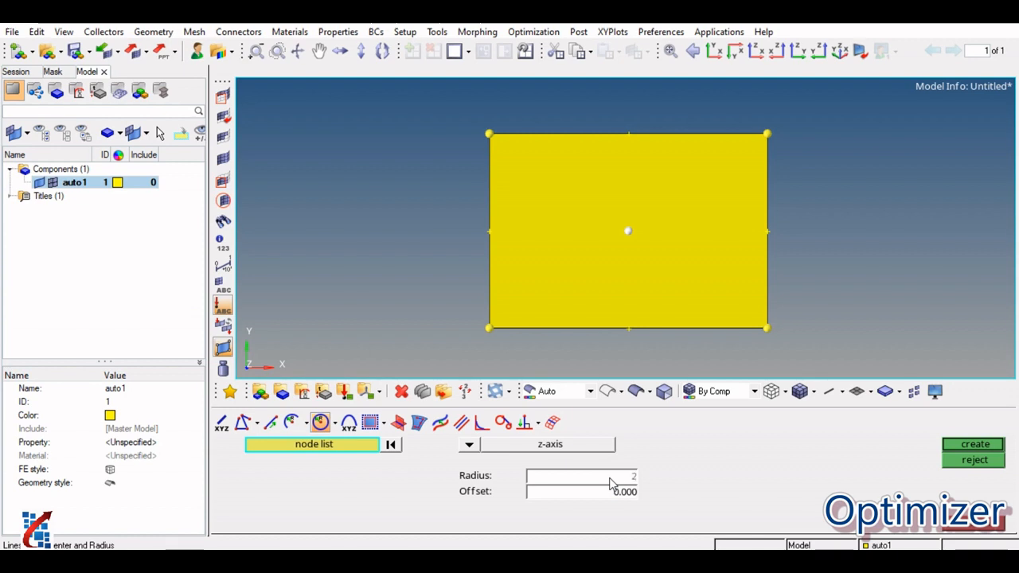
type("15")
left_click(728, 473)
left_click(962, 446)
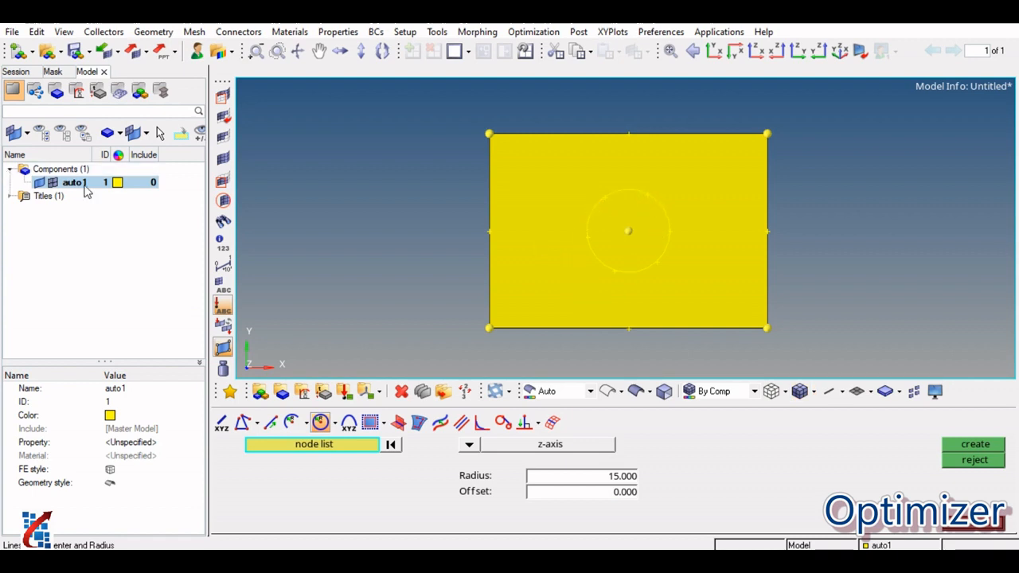
Change the colour of the auto1 component to dark teal, select the circle to highlight it, and leave line creation
left_click(118, 182)
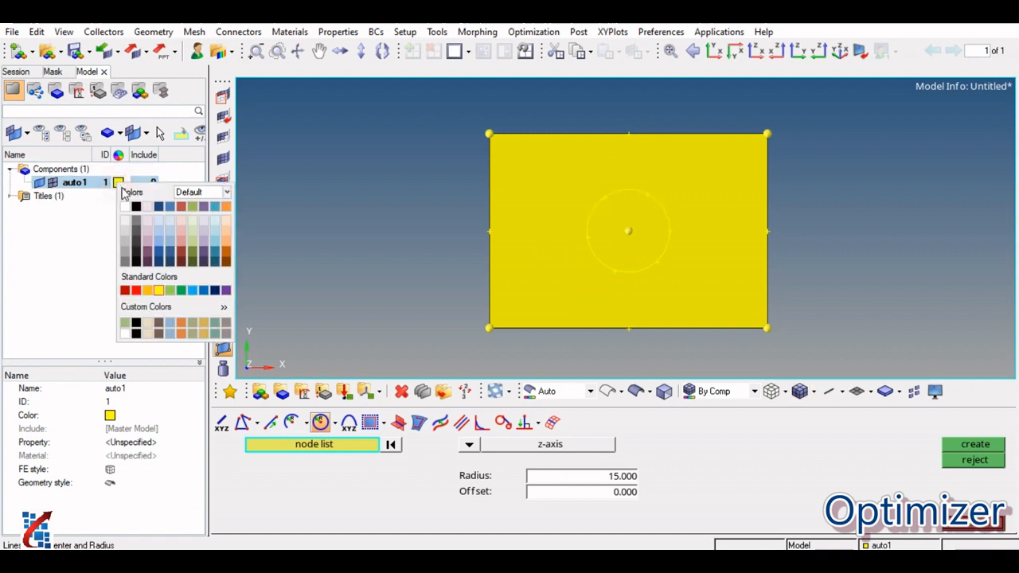
left_click(215, 252)
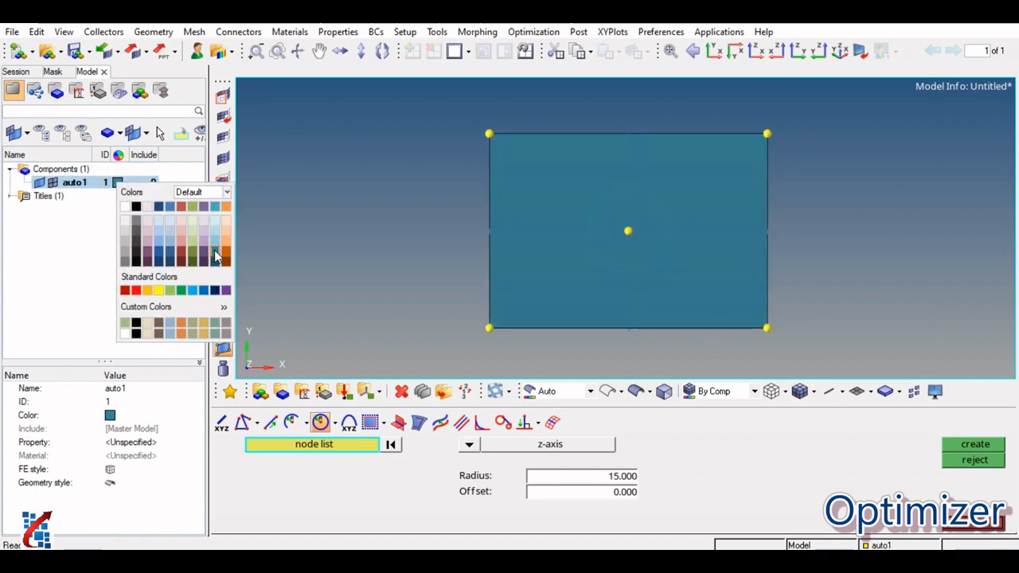
left_click(388, 257)
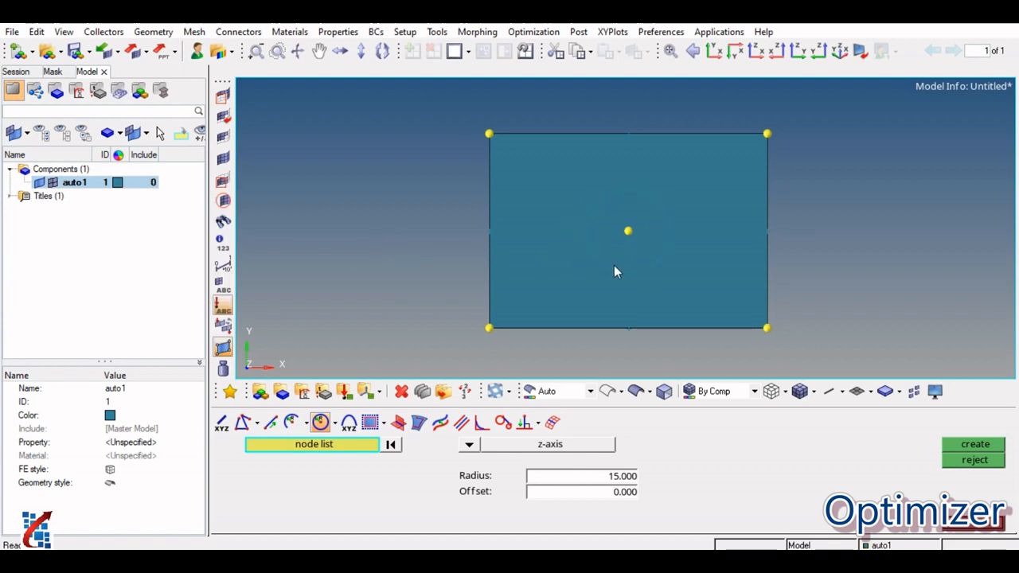
left_click(628, 230)
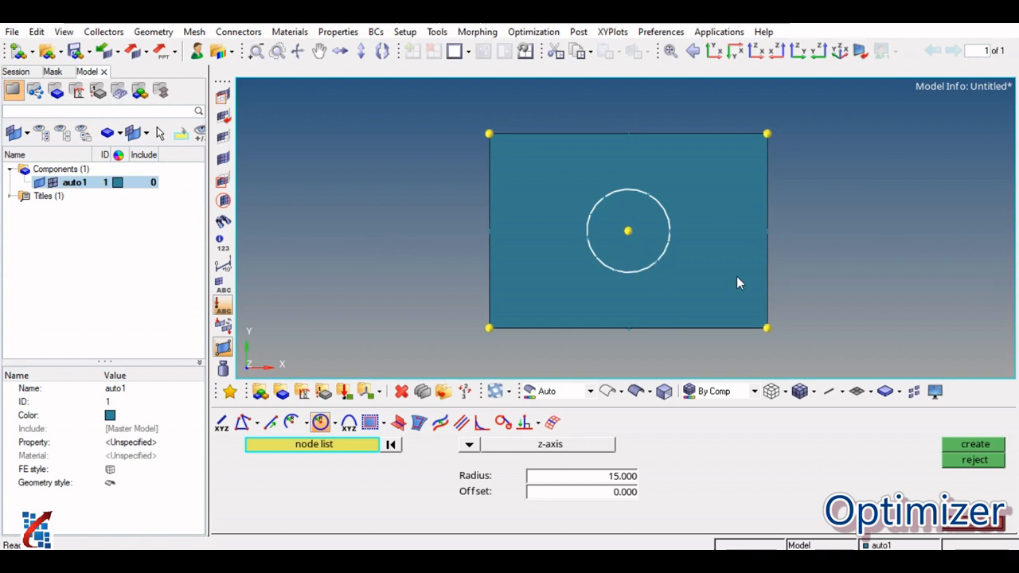
left_click(909, 283)
left_click(977, 527)
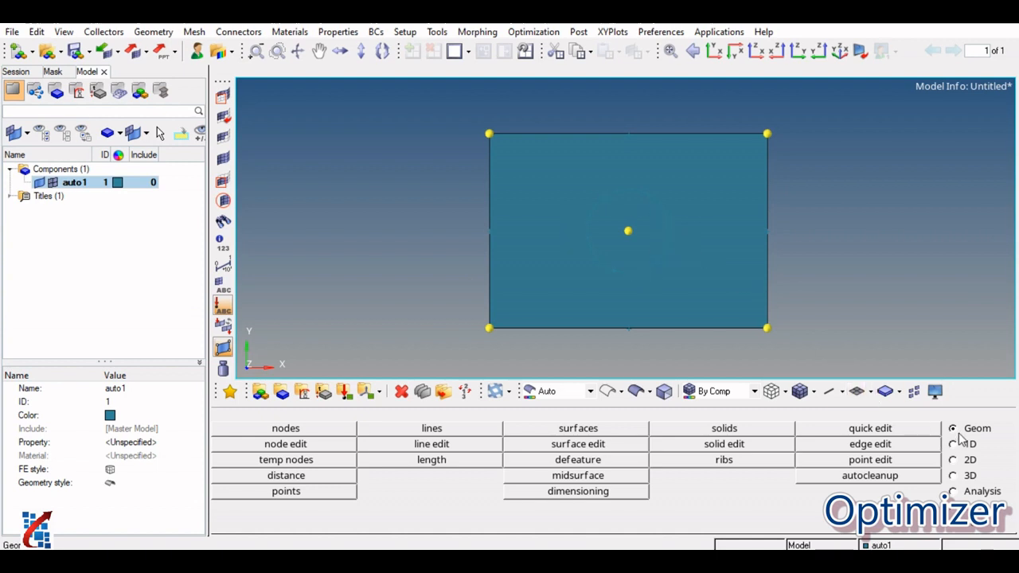
Trim the rectangular surface with the circle line along the z-axis vector, cutting the entire surface
left_click(561, 444)
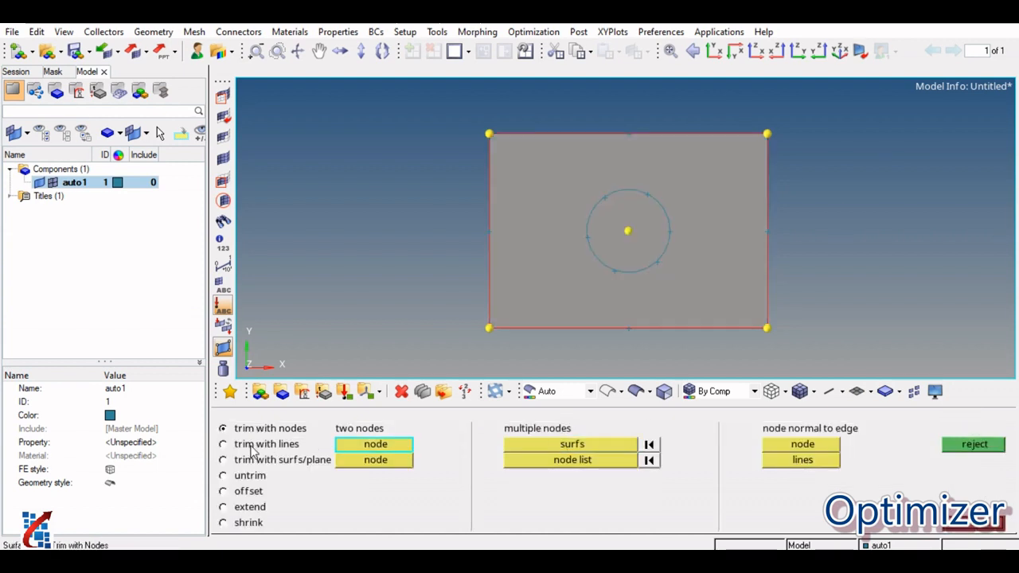
left_click(277, 448)
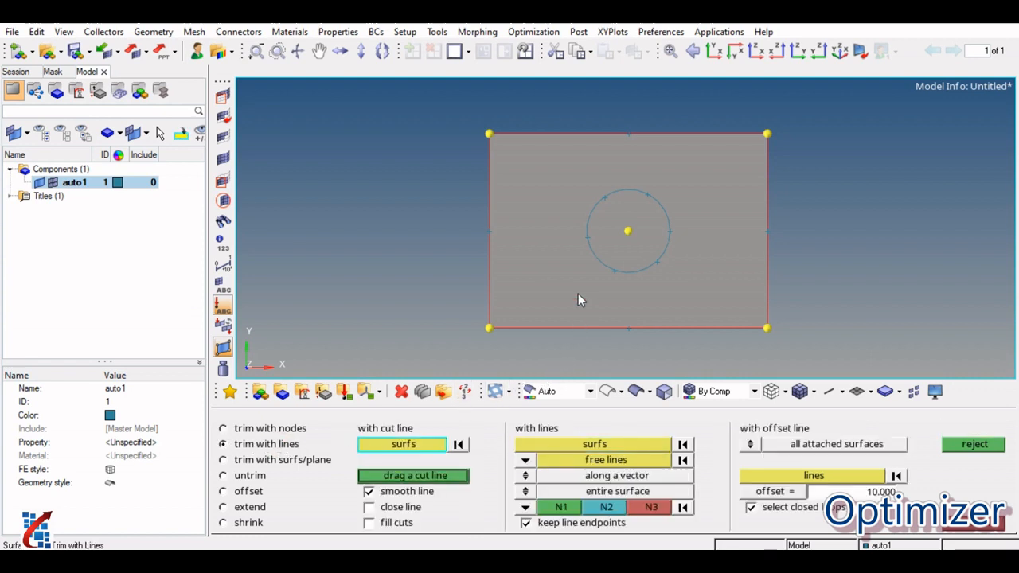
left_click(524, 491)
left_click(524, 491)
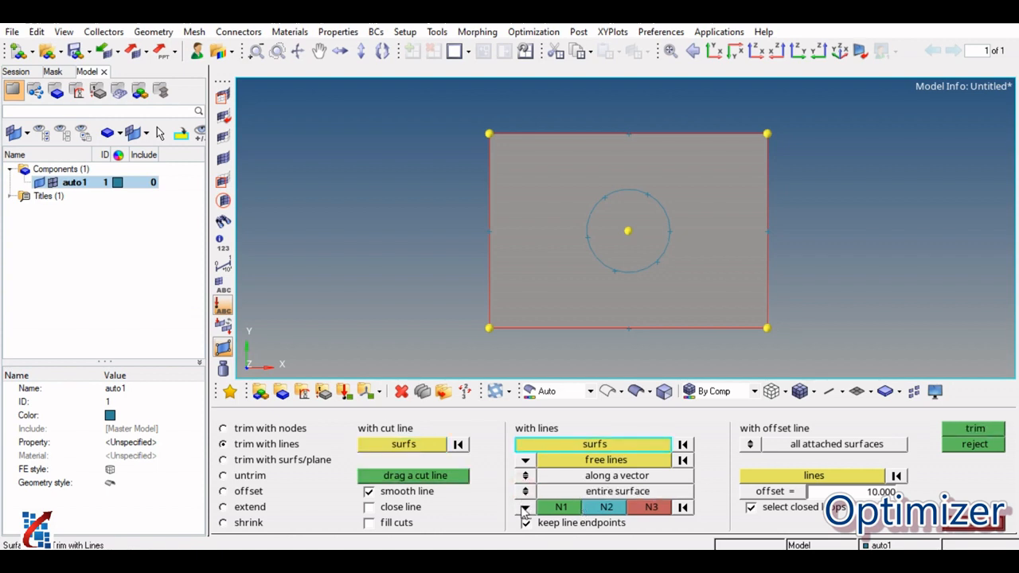
left_click(525, 507)
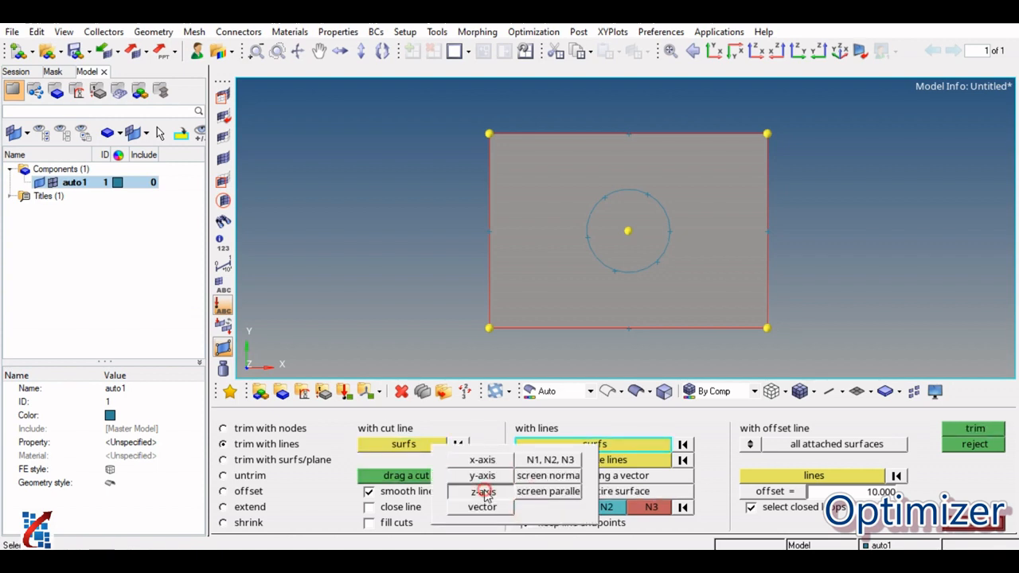
left_click(482, 492)
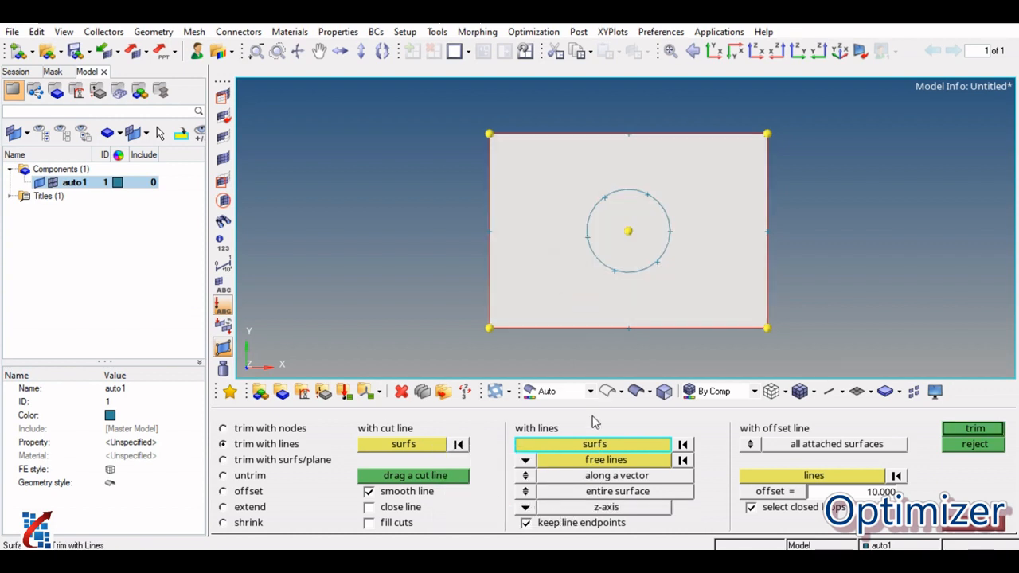
left_click(525, 460)
left_click(516, 493)
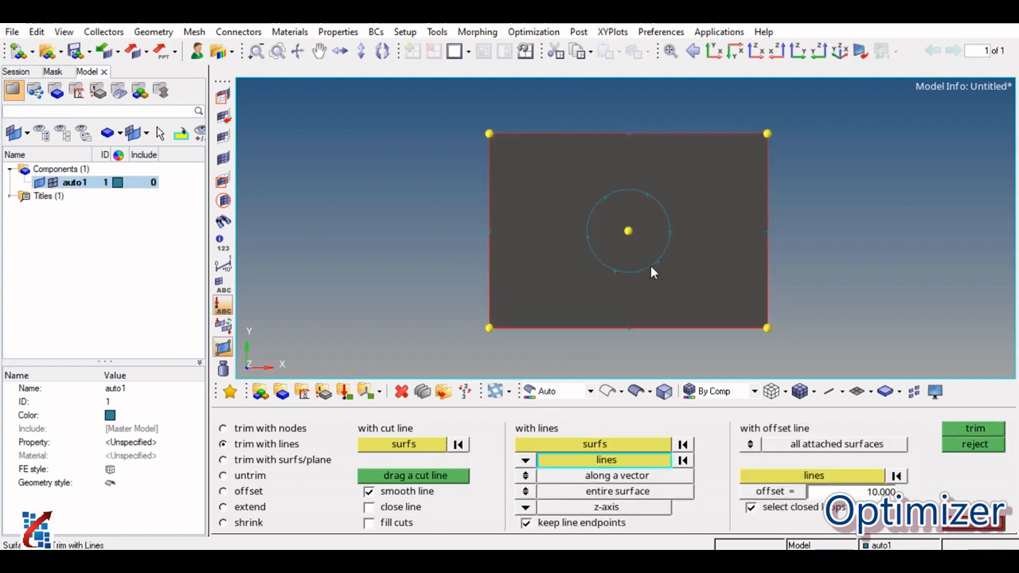
left_click(650, 266)
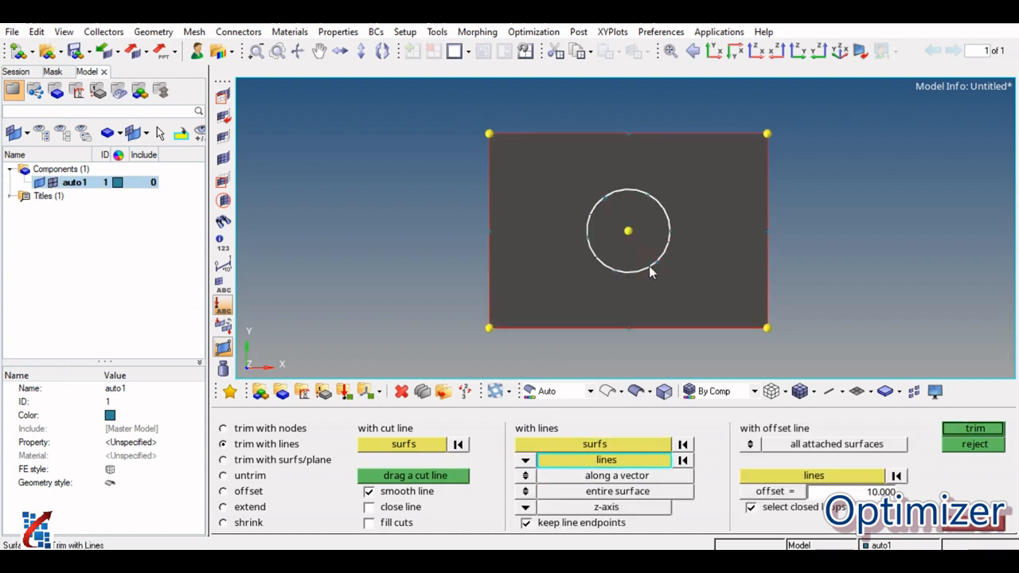
left_click(964, 430)
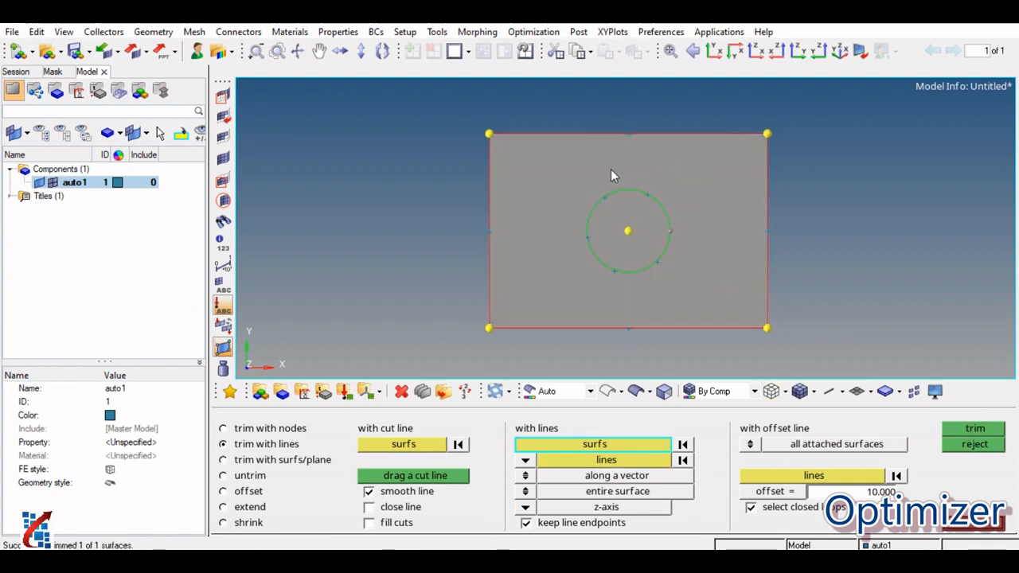
Leave surface trimming and select the outer surface and the central disc separately with the Mask tool to examine the split
left_click(962, 526)
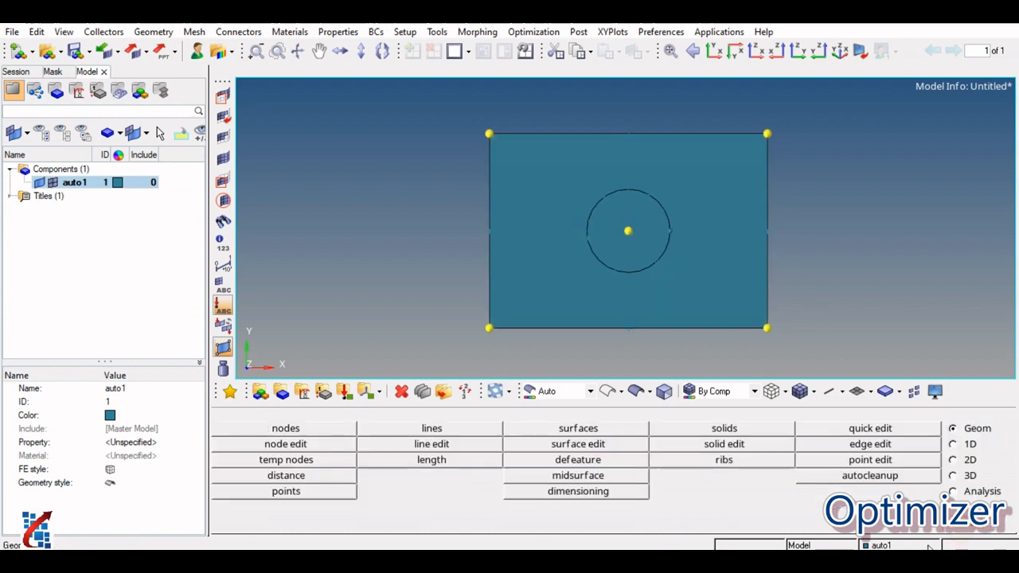
left_click(224, 101)
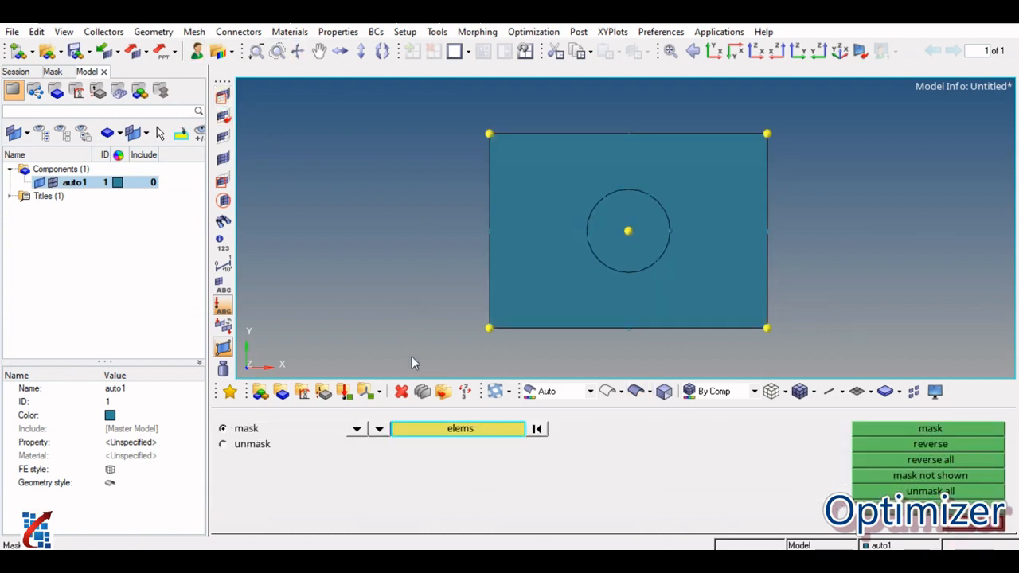
left_click(357, 428)
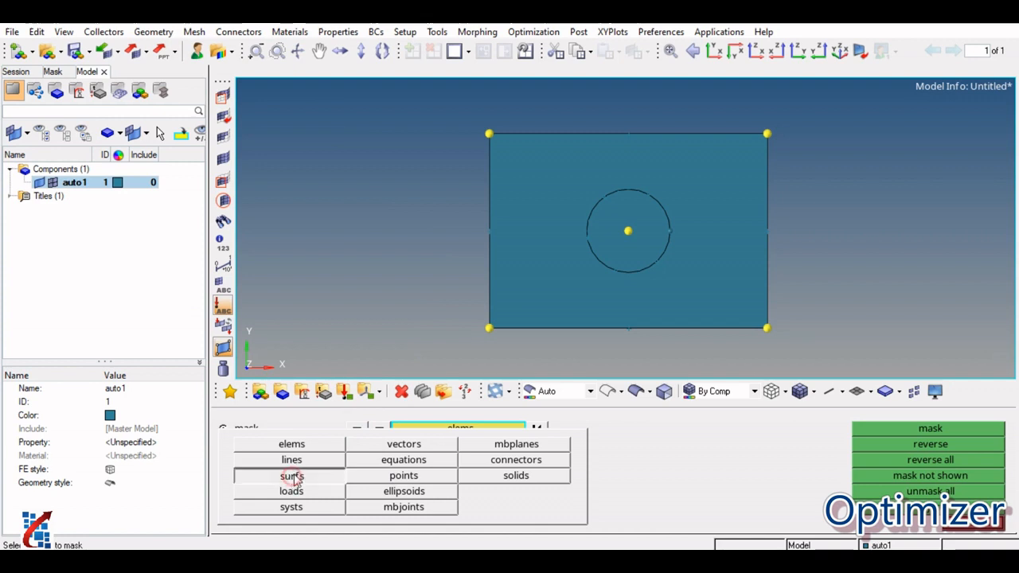
left_click(291, 475)
left_click(561, 309)
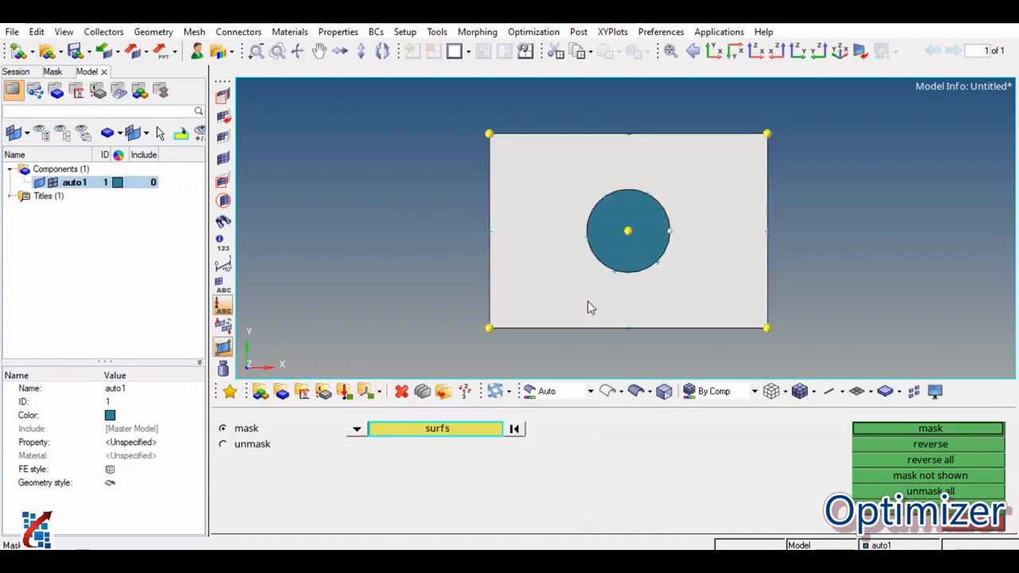
right_click(569, 303)
left_click(628, 256)
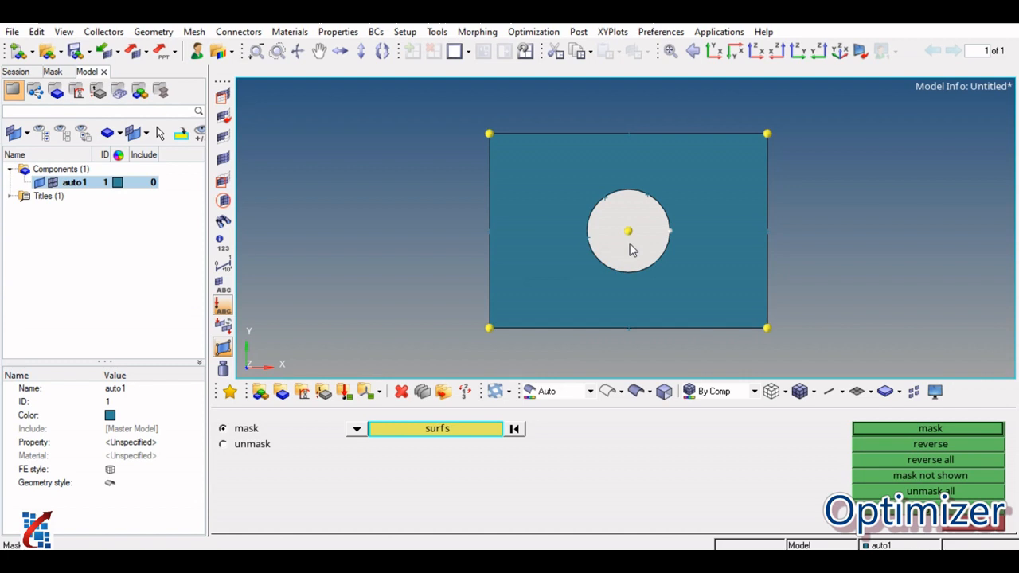
left_click(992, 527)
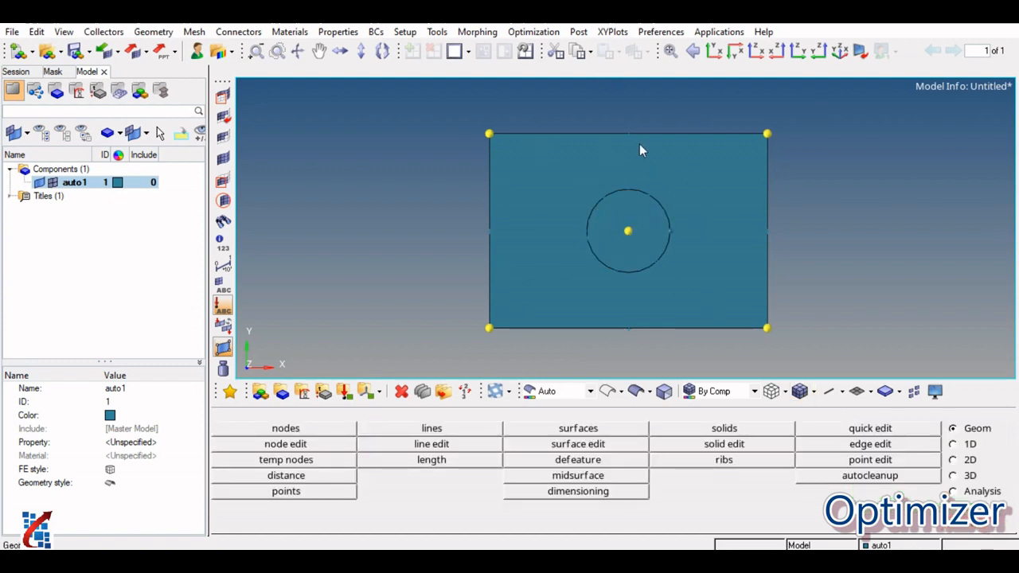
Delete the circular surface inside the rectangle to leave a hole
left_click(401, 391)
left_click(632, 258)
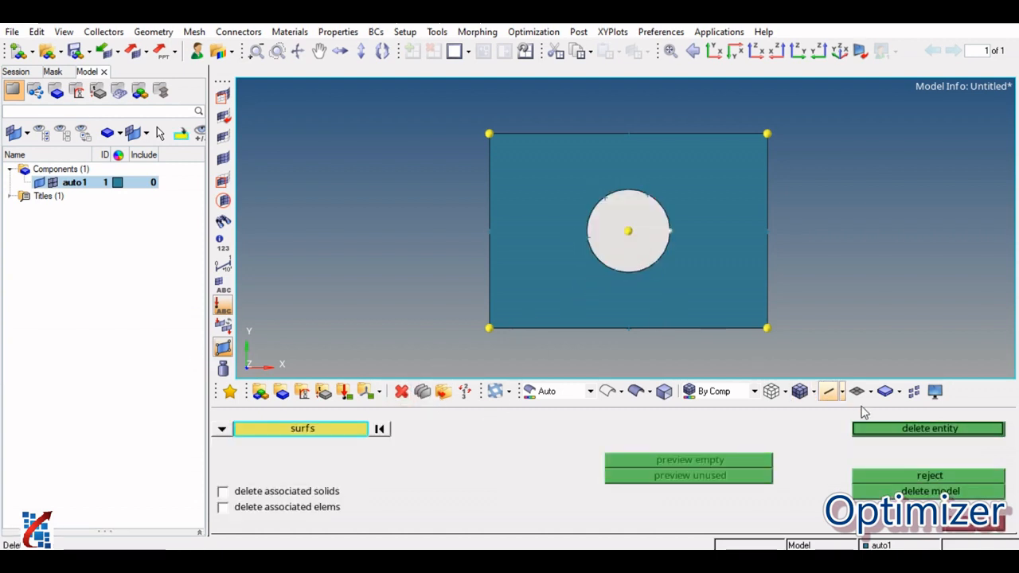
left_click(897, 428)
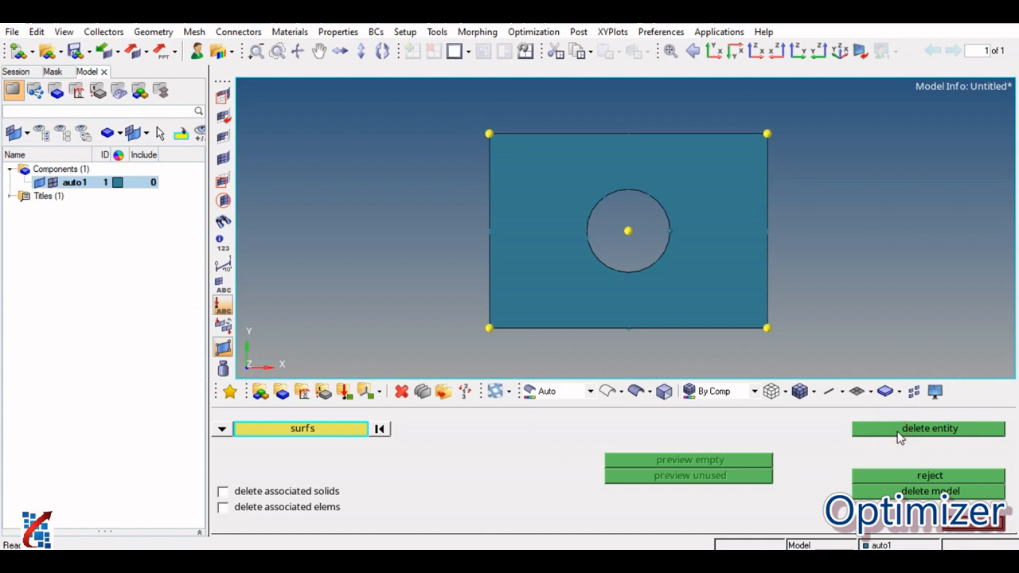
left_click(993, 524)
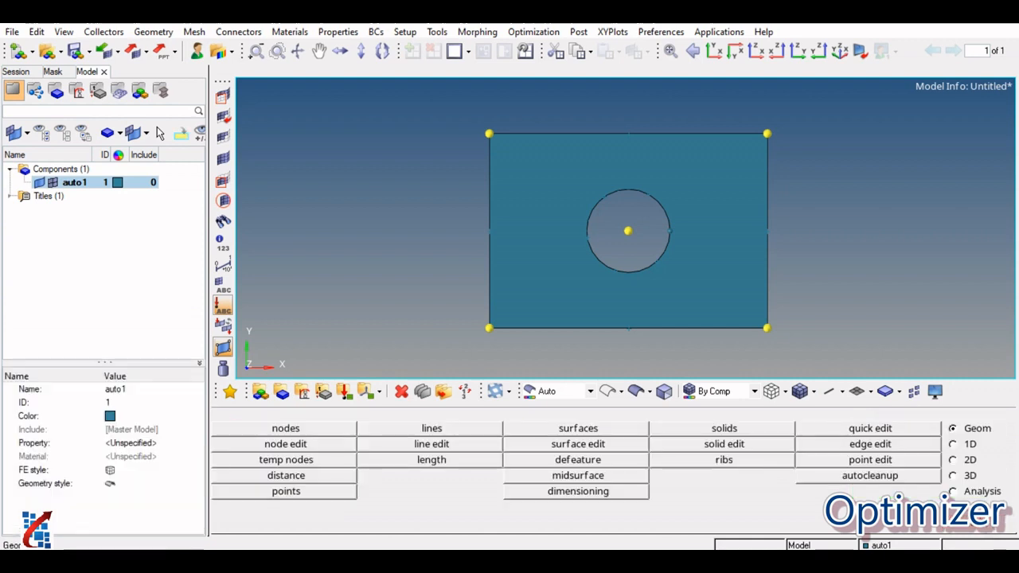
Try to create a spline surface from the edge of the circular hole, and leave surface creation
left_click(575, 444)
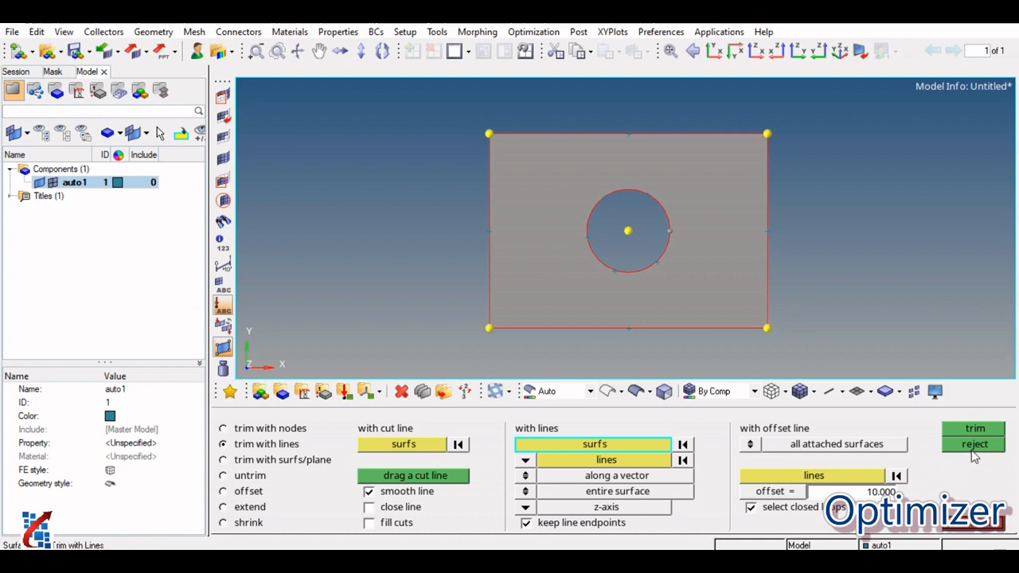
left_click(974, 523)
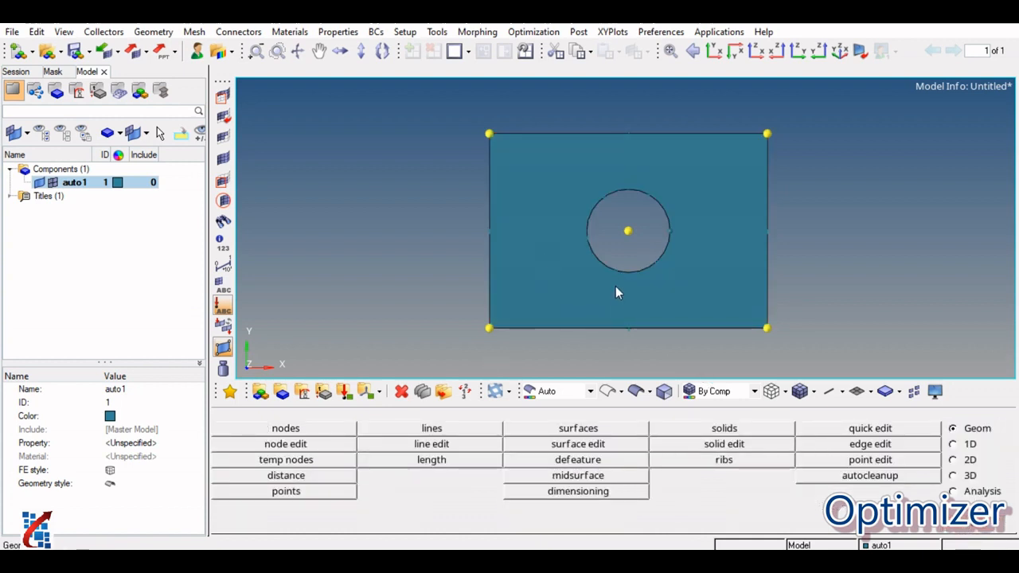
left_click(578, 428)
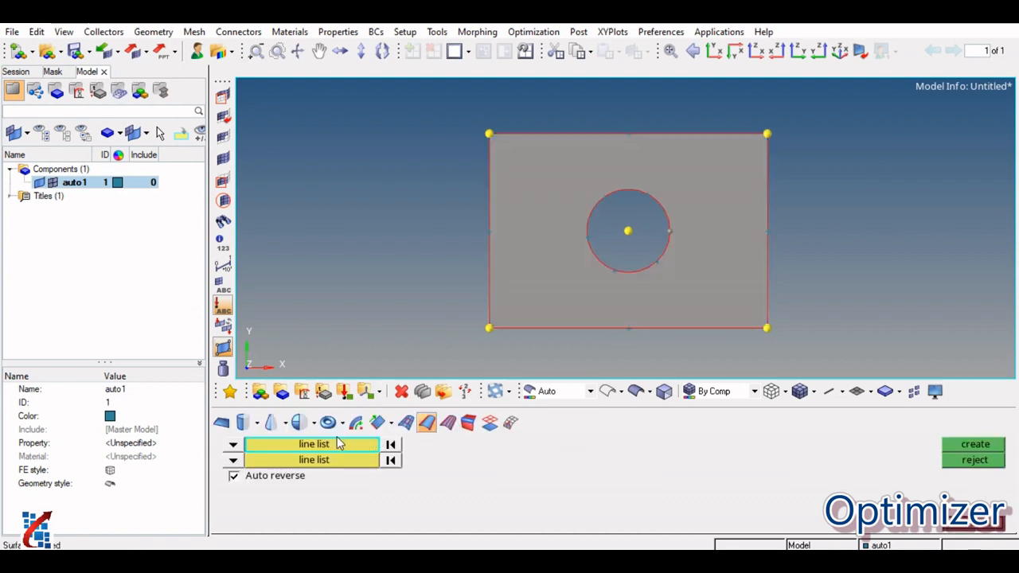
left_click(405, 422)
left_click(653, 263)
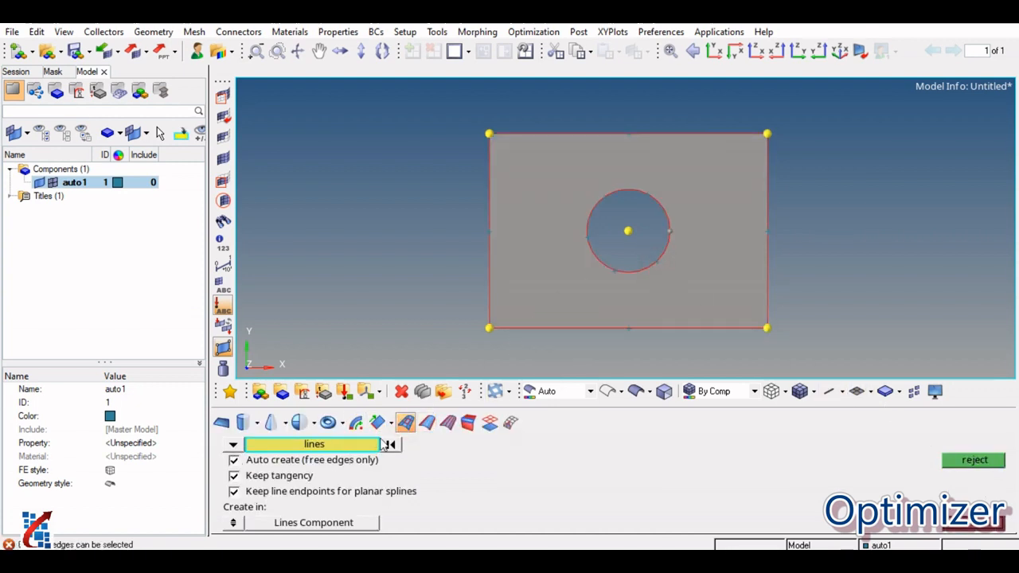
left_click(426, 423)
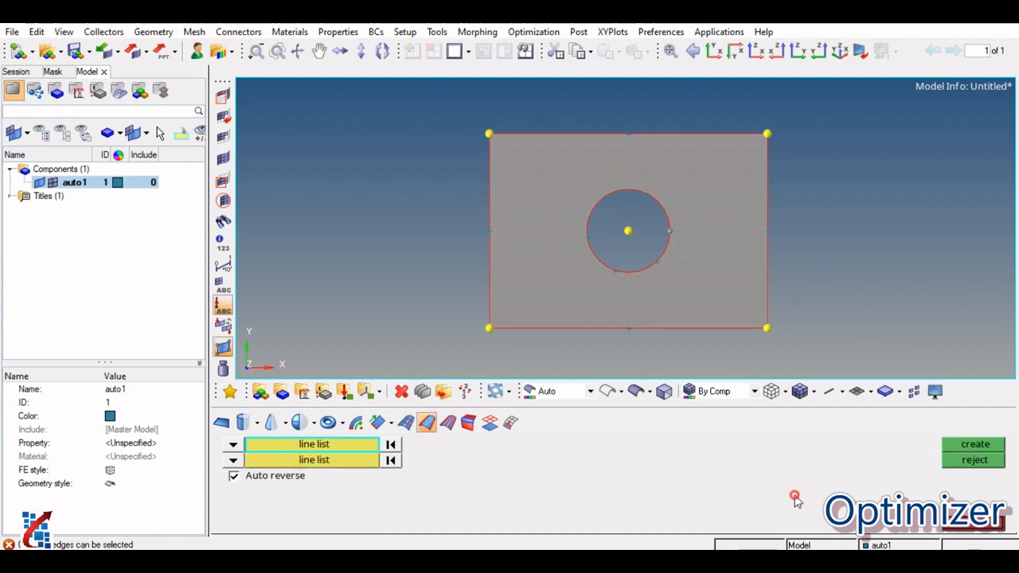
left_click(955, 525)
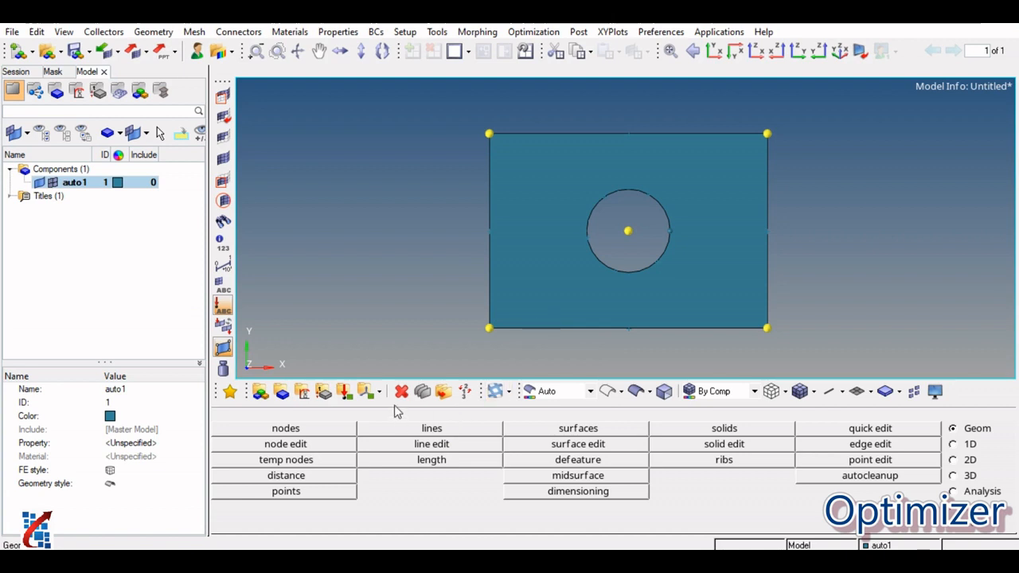
Delete the rectangular surface around the hole, keeping its construction lines and nodes
left_click(401, 391)
left_click(557, 301)
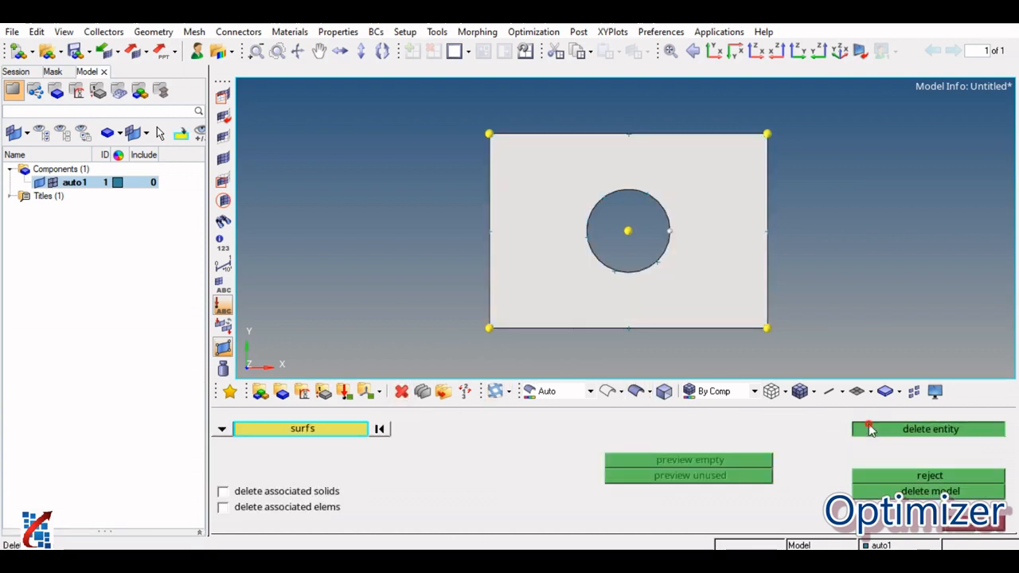
left_click(929, 429)
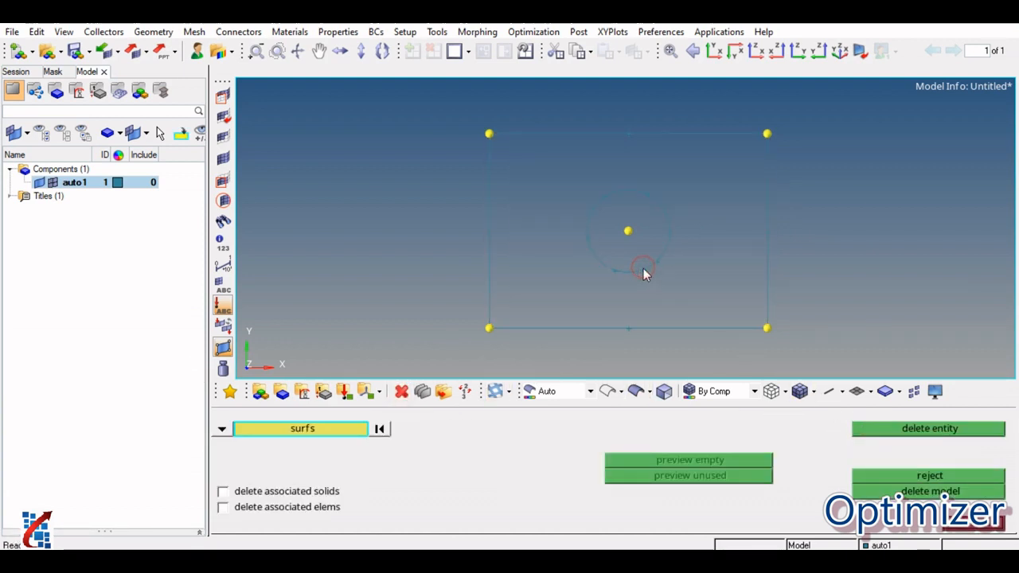
left_click(972, 525)
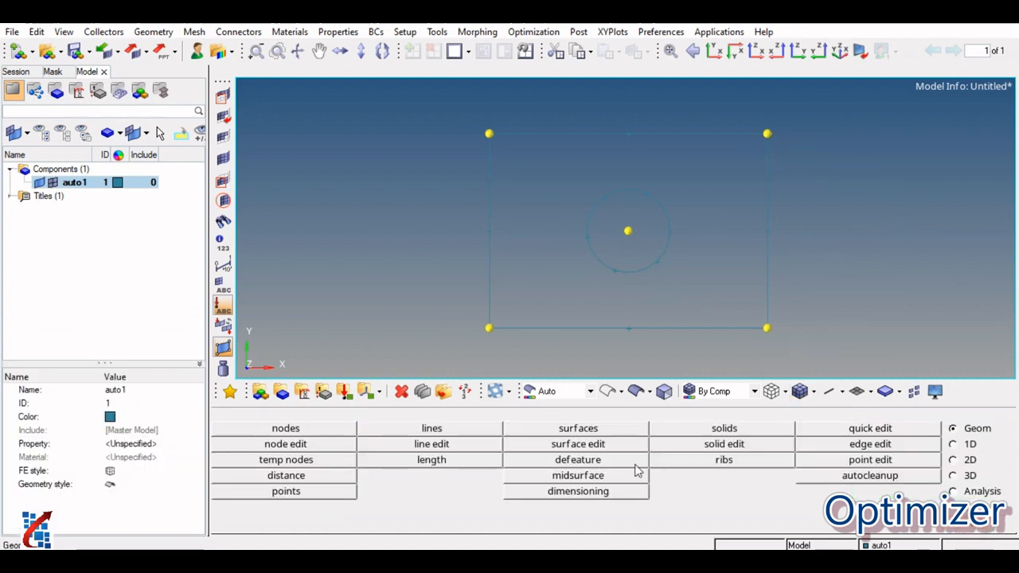
Create a node at x 100, y 35, z 0, midway along the rectangle's vertical side, and leave node creation
left_click(432, 428)
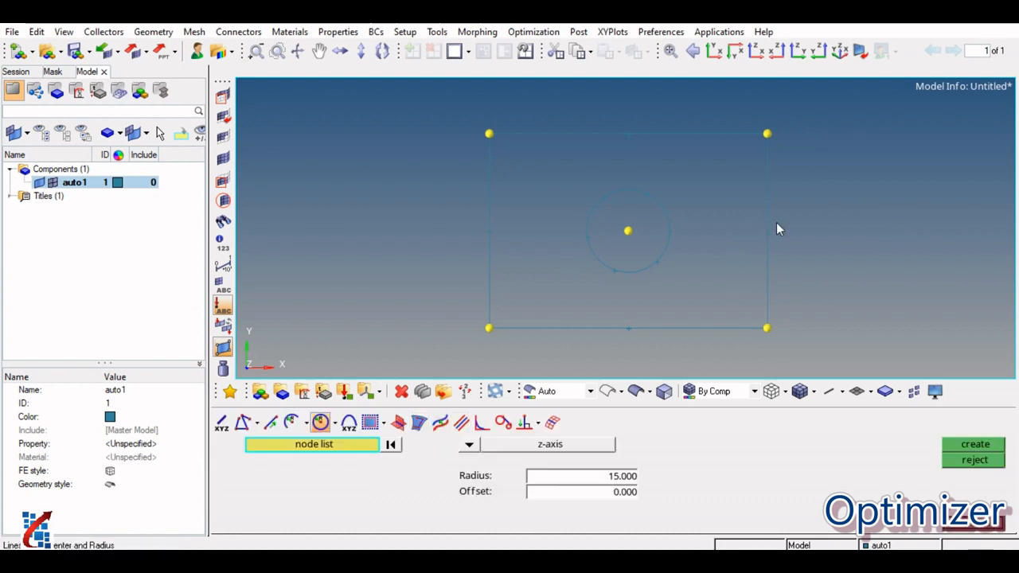
left_click(973, 528)
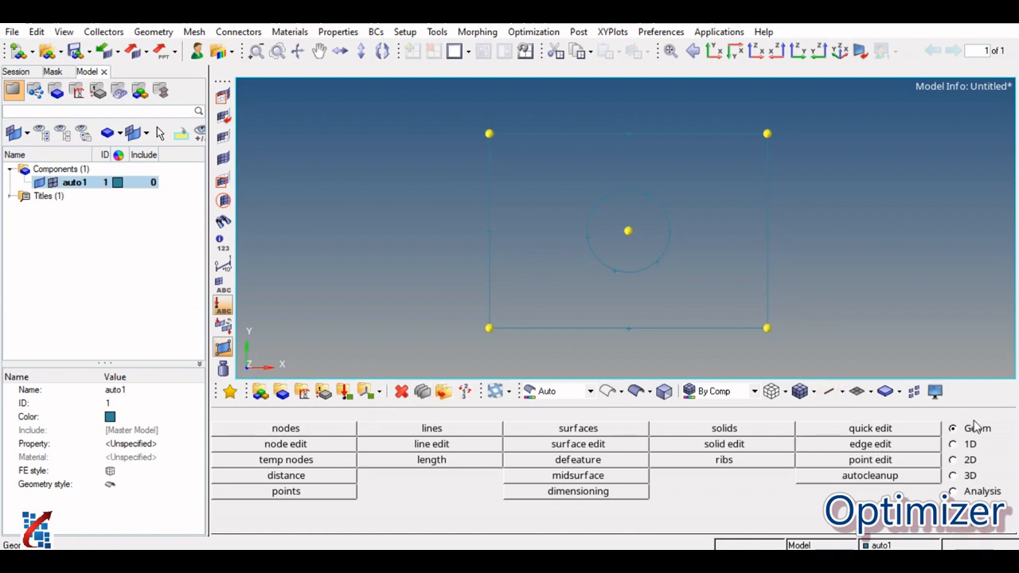
left_click(286, 429)
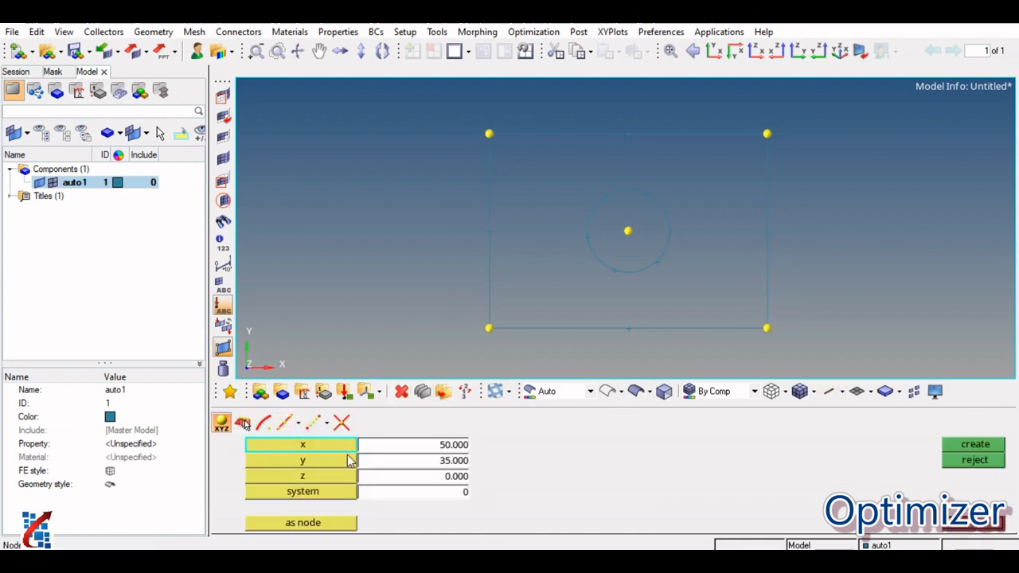
left_click(412, 449)
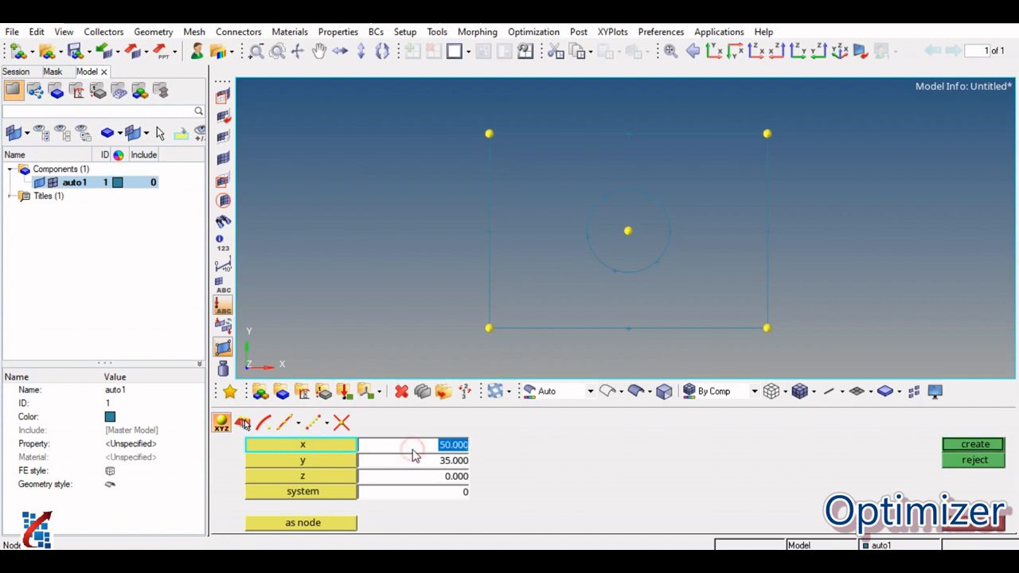
type("100")
left_click(972, 444)
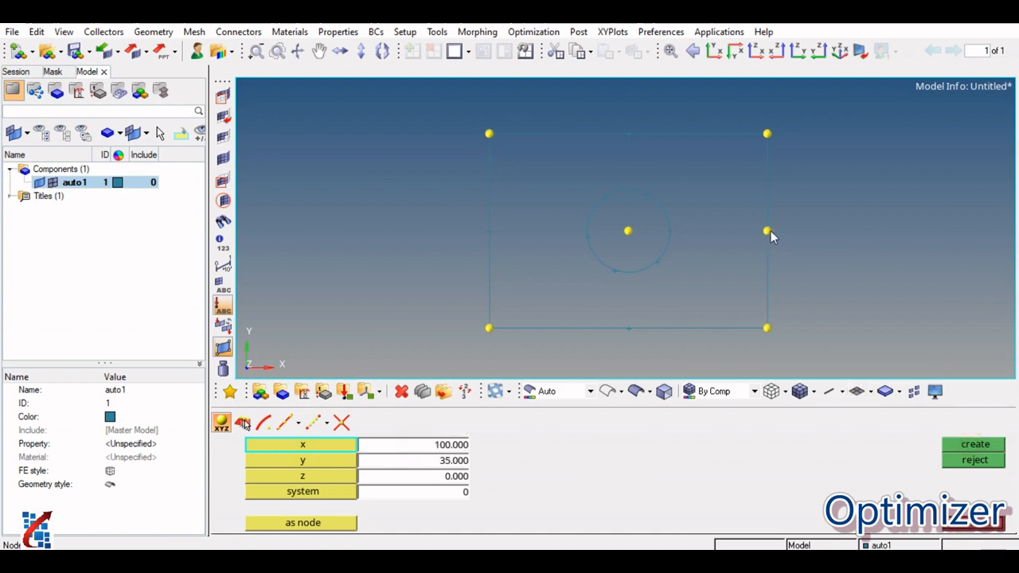
left_click(981, 531)
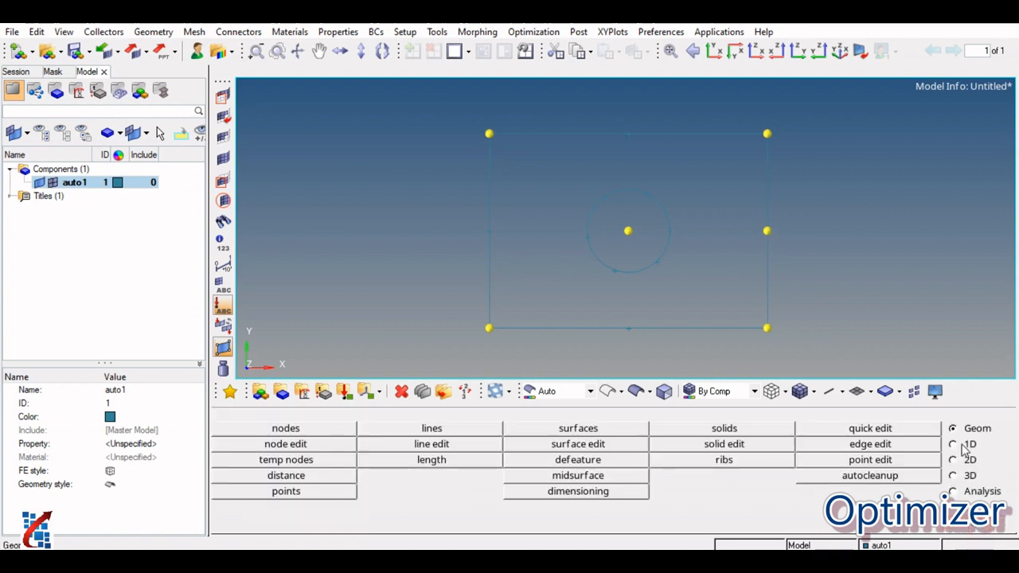
Create an arc centred on the node at x 100, y 35, normal to the z-axis, with radius 35, offset -90 and angle 180
left_click(431, 429)
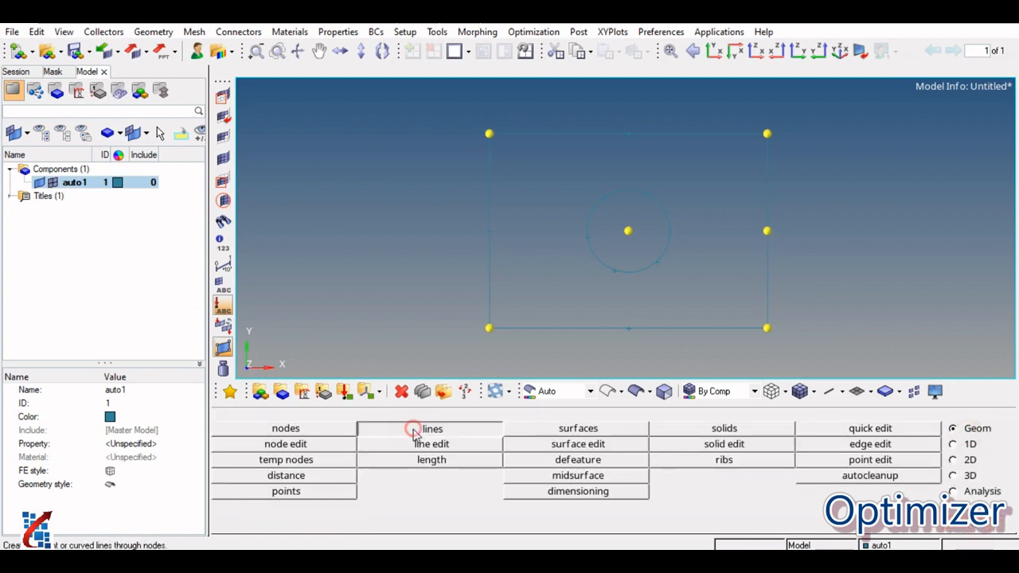
left_click(292, 422)
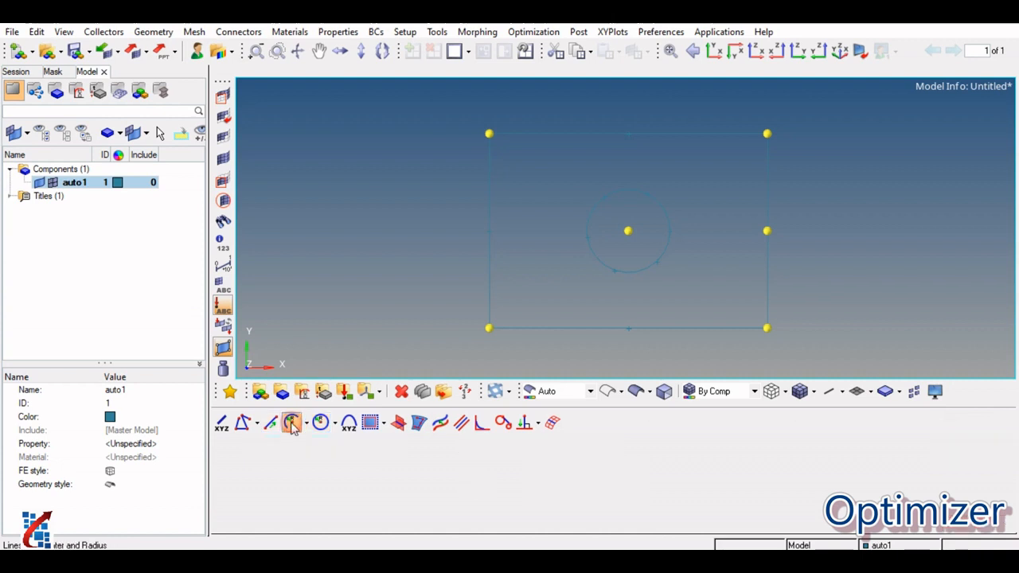
left_click(768, 232)
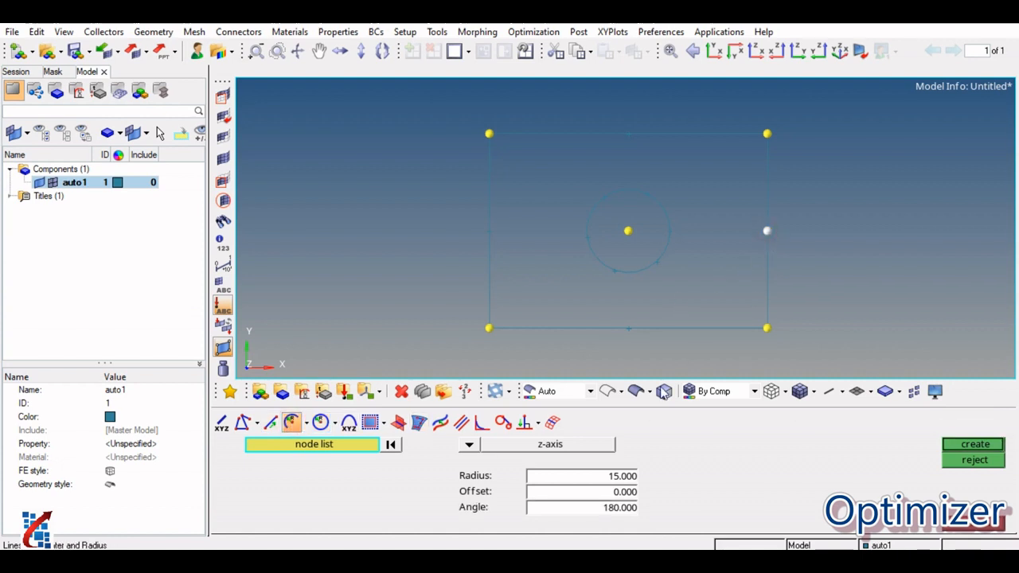
left_click(593, 478)
type("35")
left_click(609, 493)
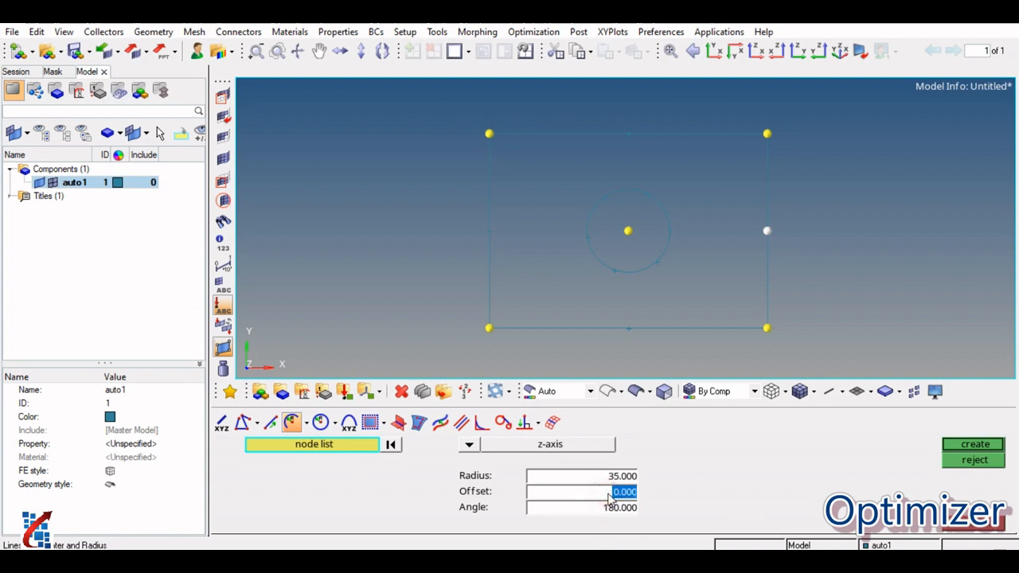
key("BackSpace")
type("-9")
left_click(974, 444)
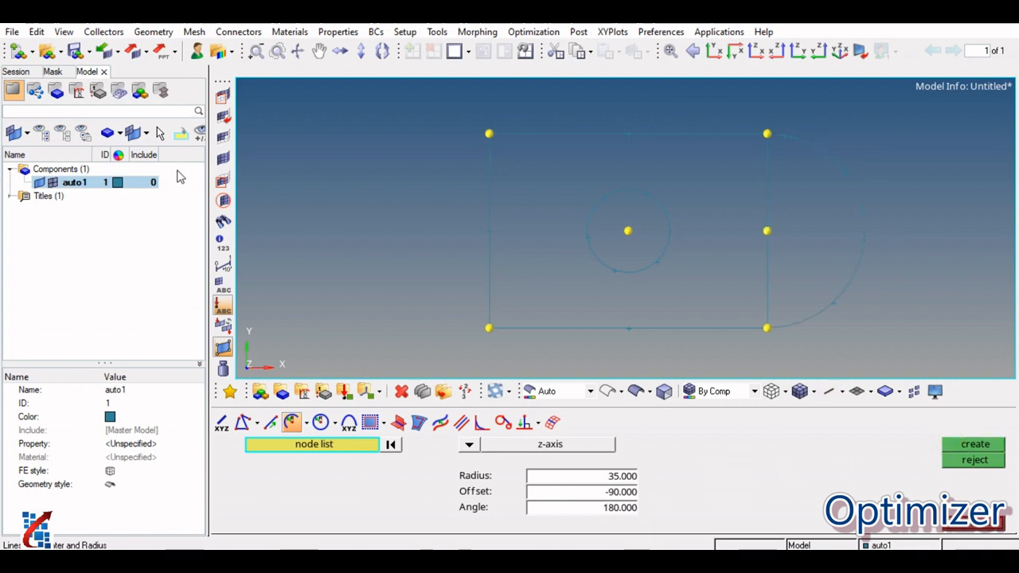
Change the colour of the auto1 component to yellow and leave line creation
left_click(117, 182)
left_click(159, 290)
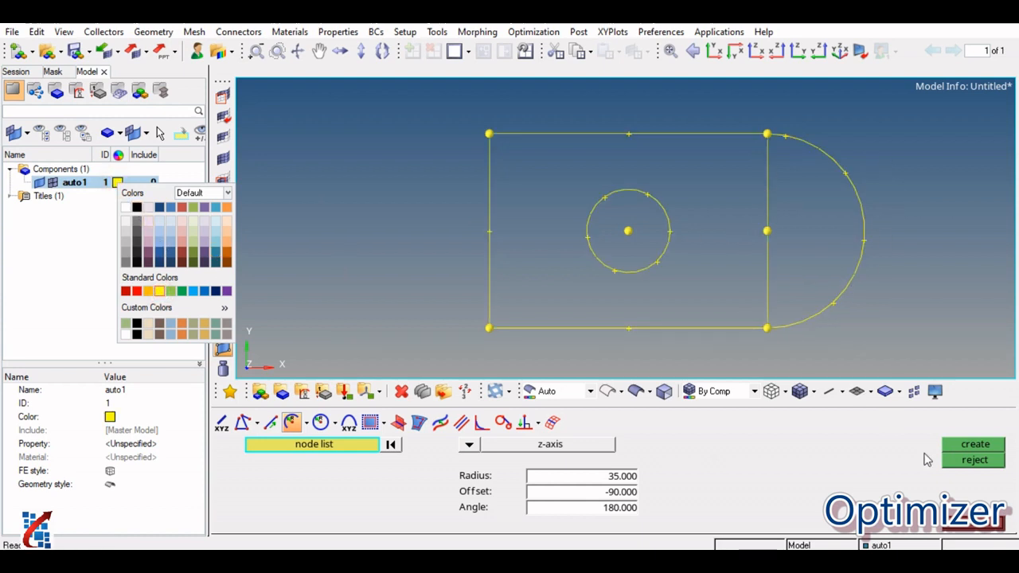
left_click(976, 527)
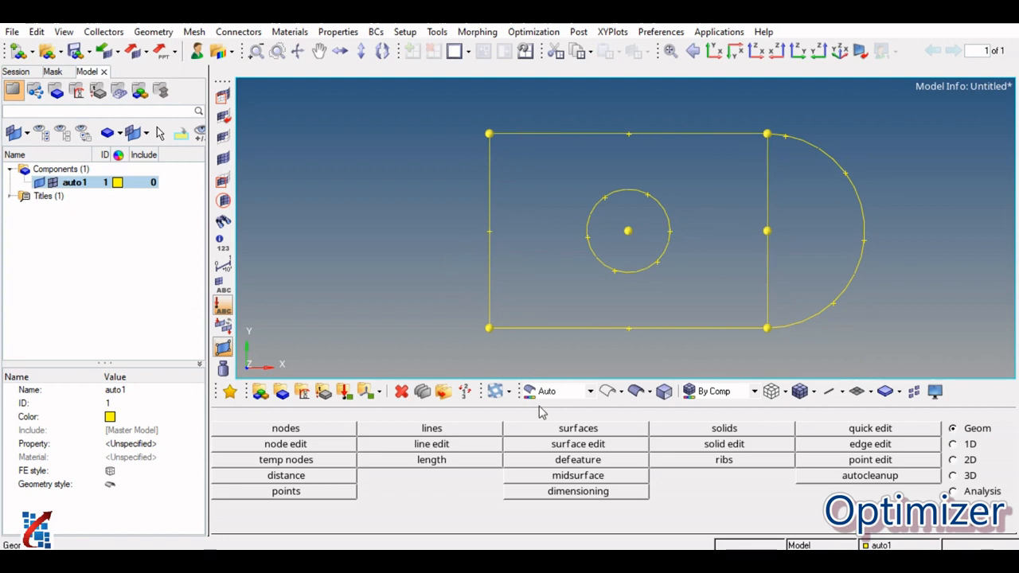
Create a ruled surface between the rectangle's lower and left lines and its upper line with the semicircular arc
left_click(551, 430)
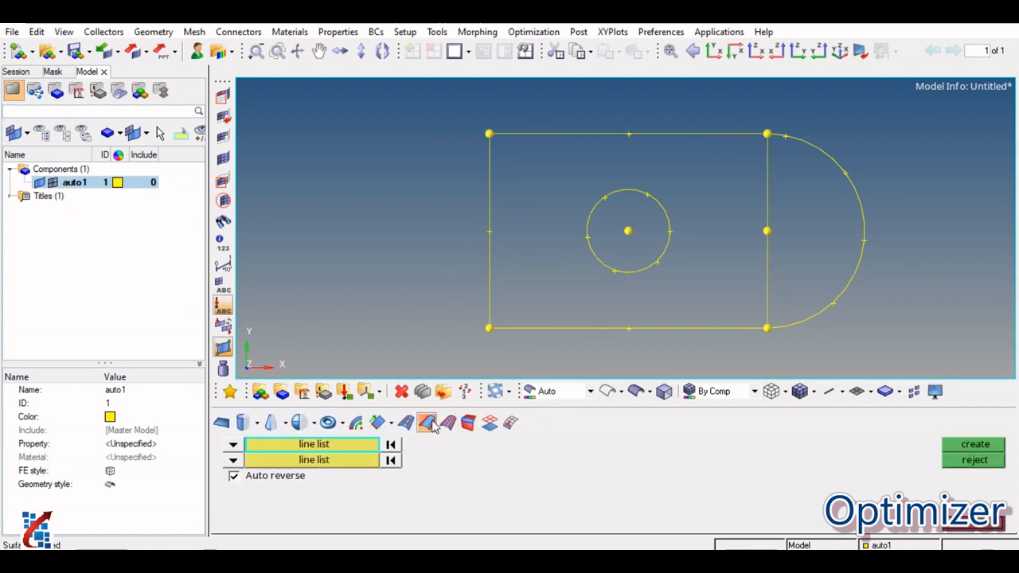
left_click(517, 328)
left_click(488, 291)
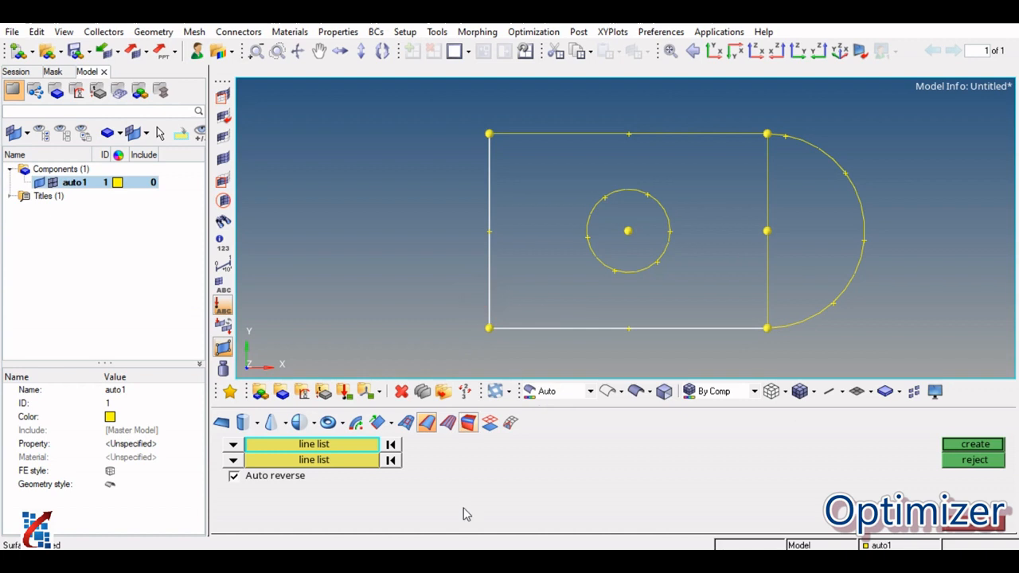
left_click(360, 460)
left_click(706, 134)
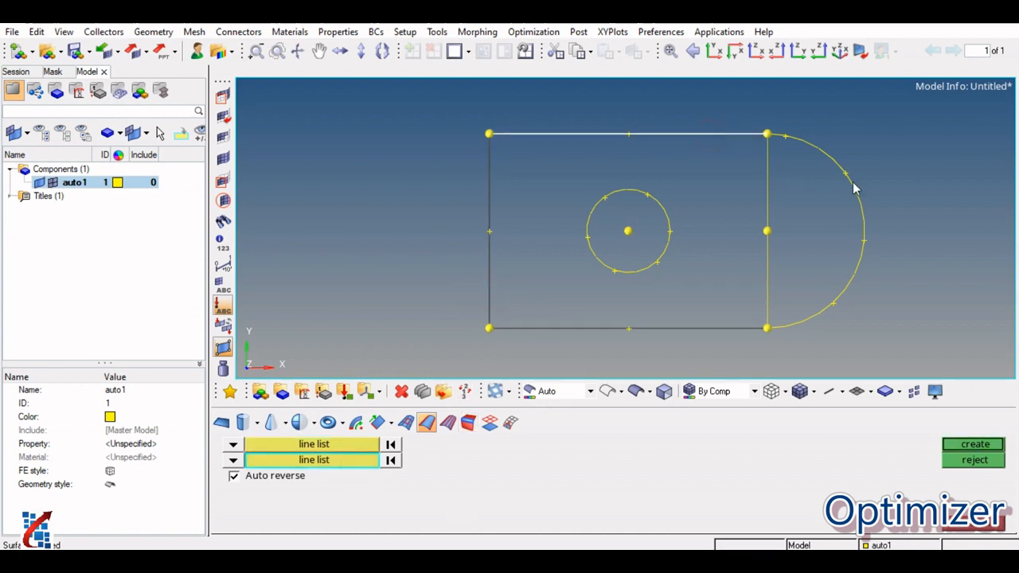
left_click(852, 186)
left_click(977, 449)
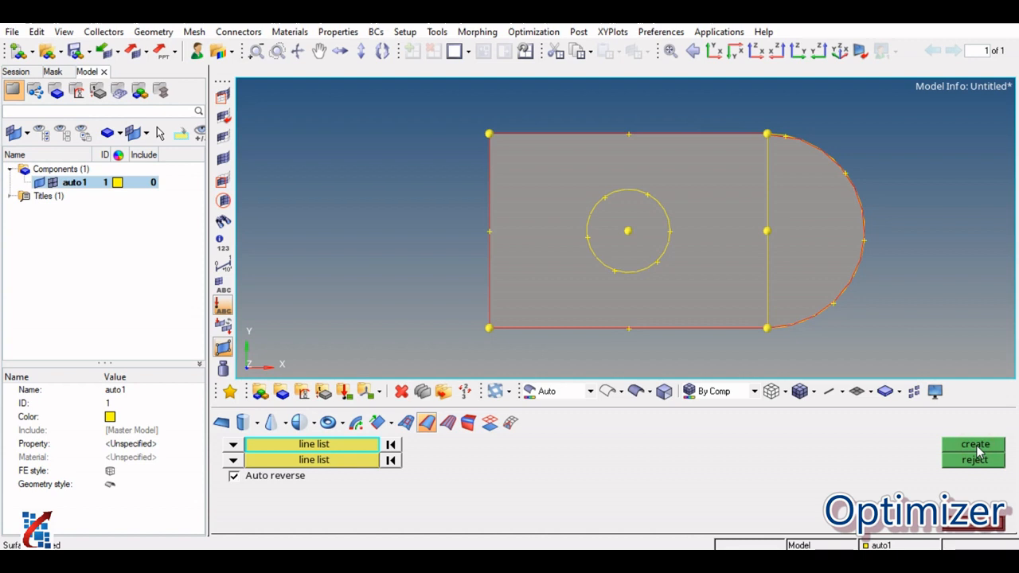
Delete the circle line at the centre of the rectangle, and leave the delete and surface creation tools
left_click(401, 390)
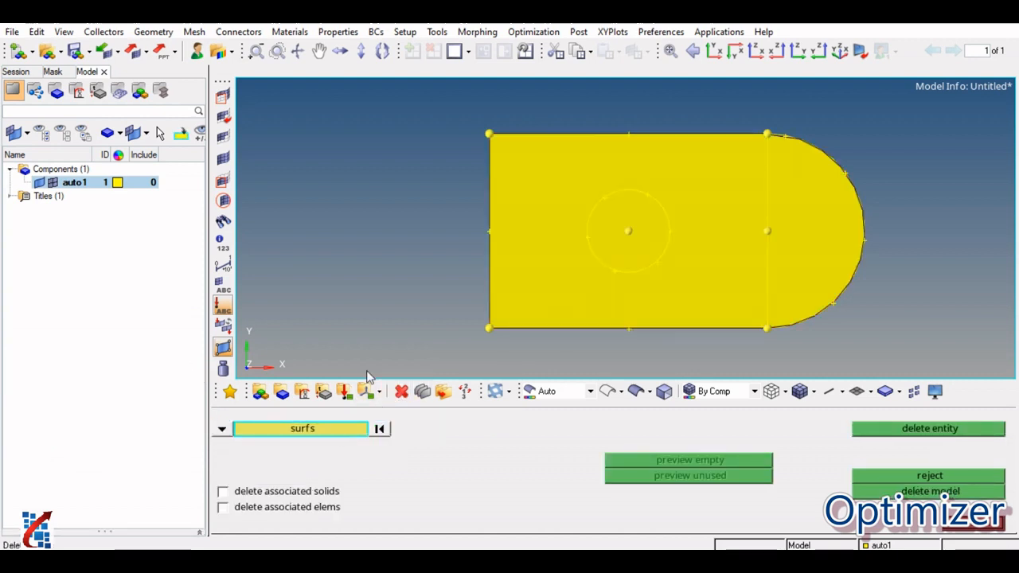
left_click(222, 428)
left_click(311, 476)
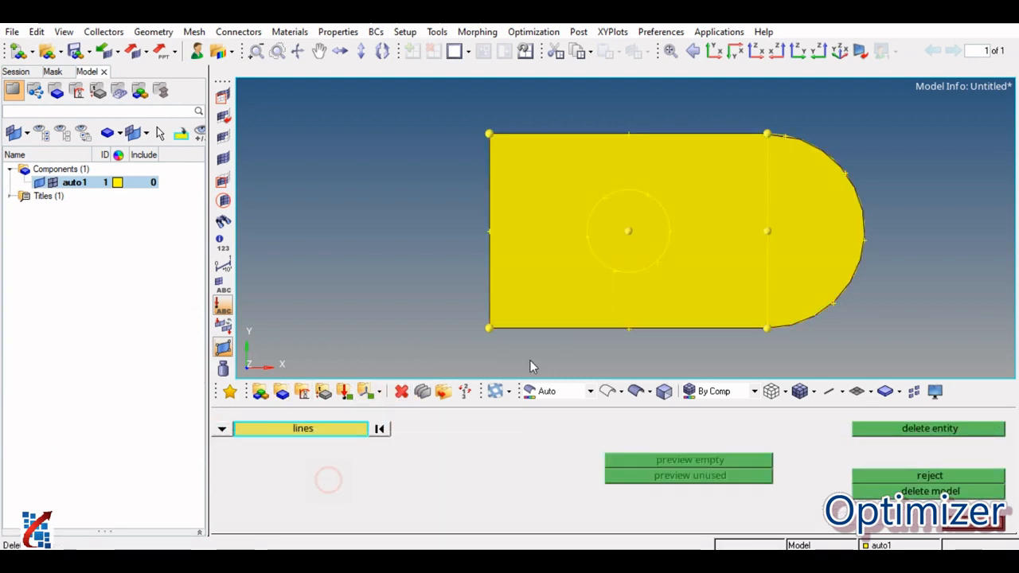
left_click(653, 261)
left_click(961, 430)
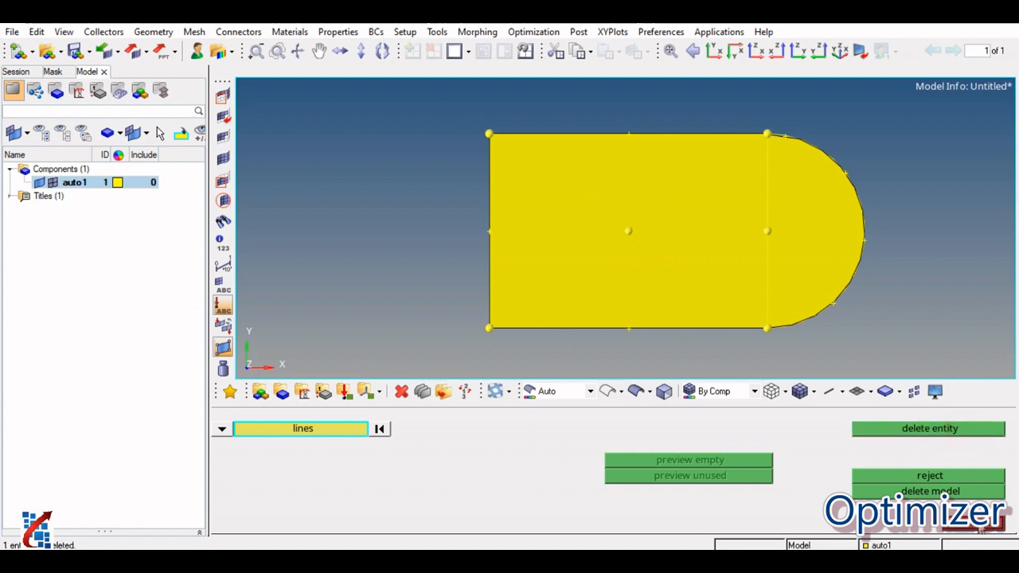
left_click(979, 525)
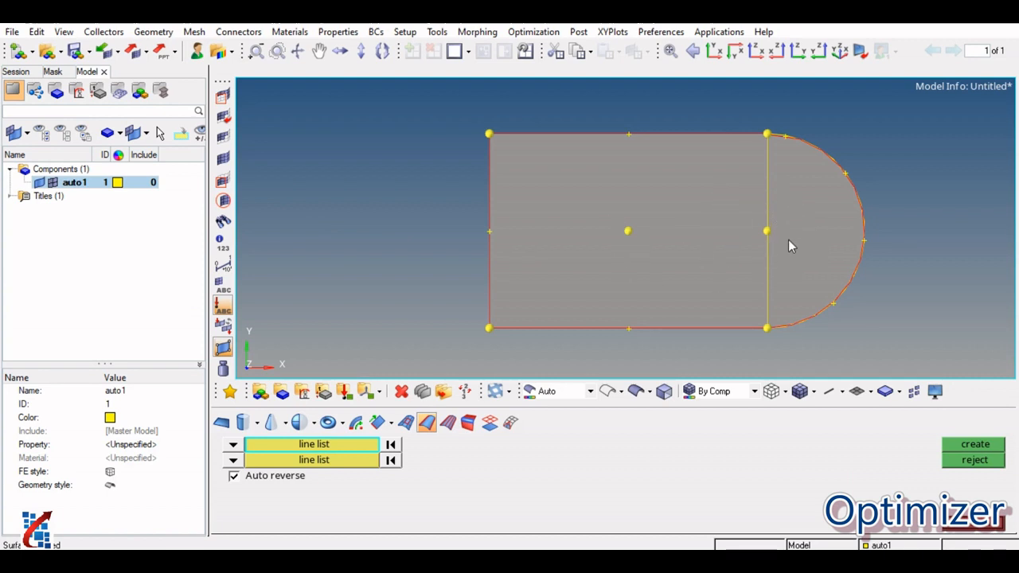
left_click(985, 536)
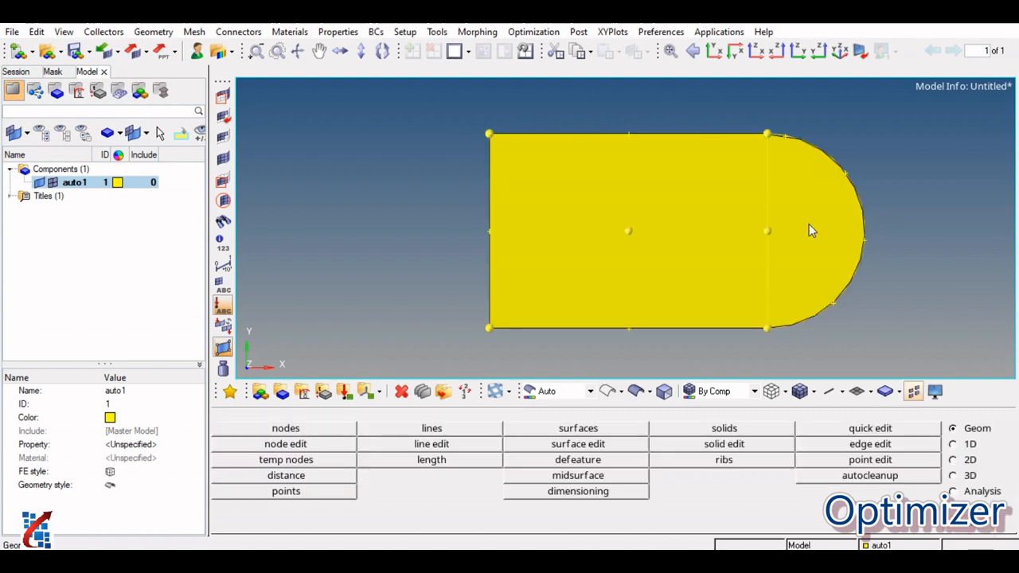
Change the colour of the auto1 component to light grey
left_click(117, 183)
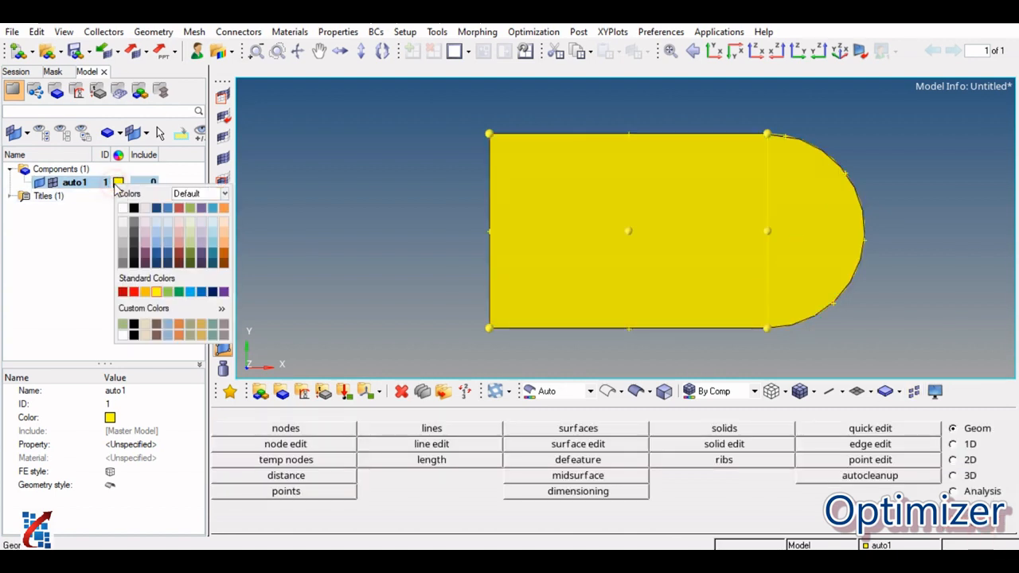
left_click(122, 244)
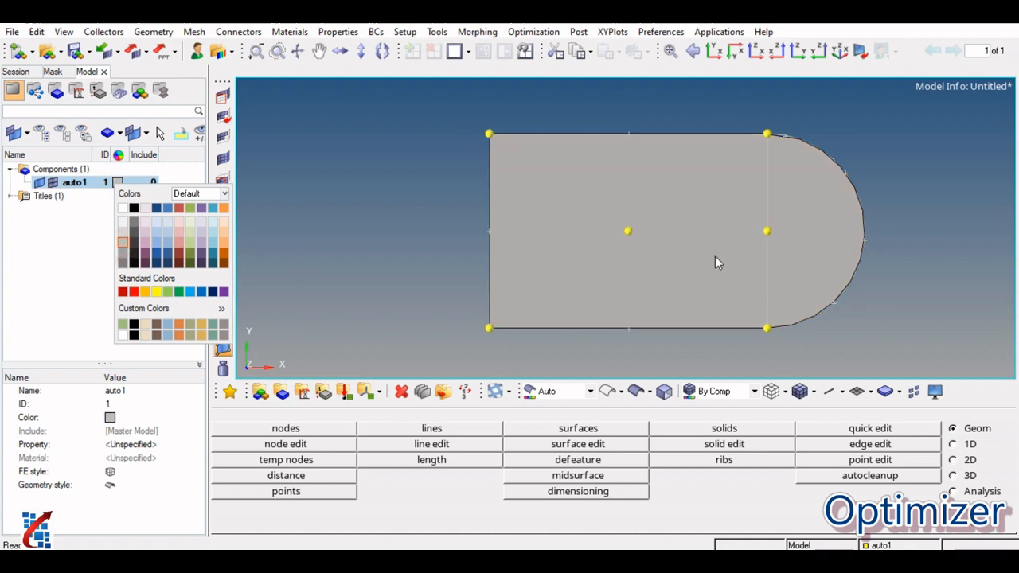
left_click(943, 339)
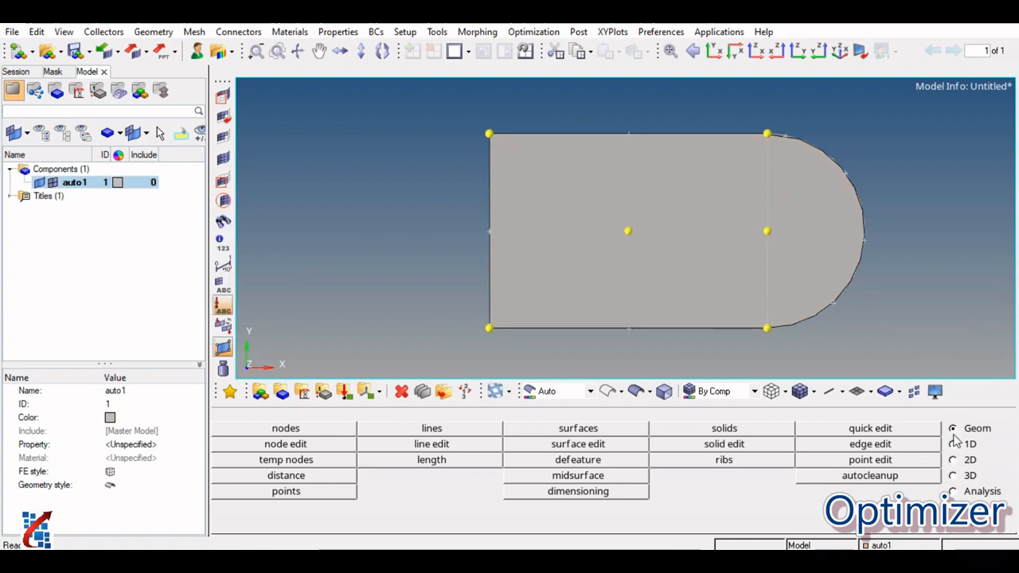
Start a full circle centred on the node at x 100, y 35, normal to the z-axis, with offset 0
left_click(468, 432)
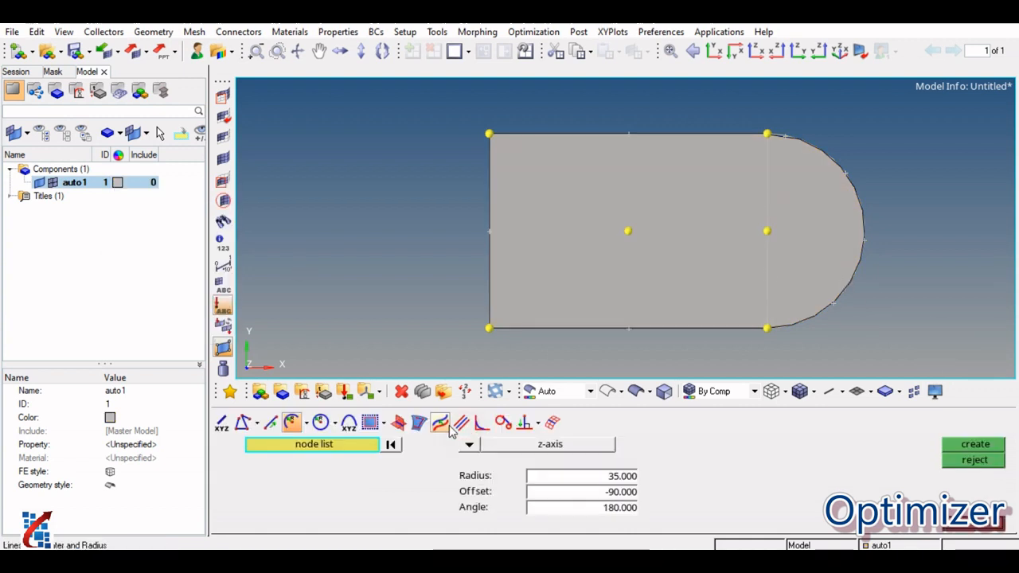
left_click(320, 421)
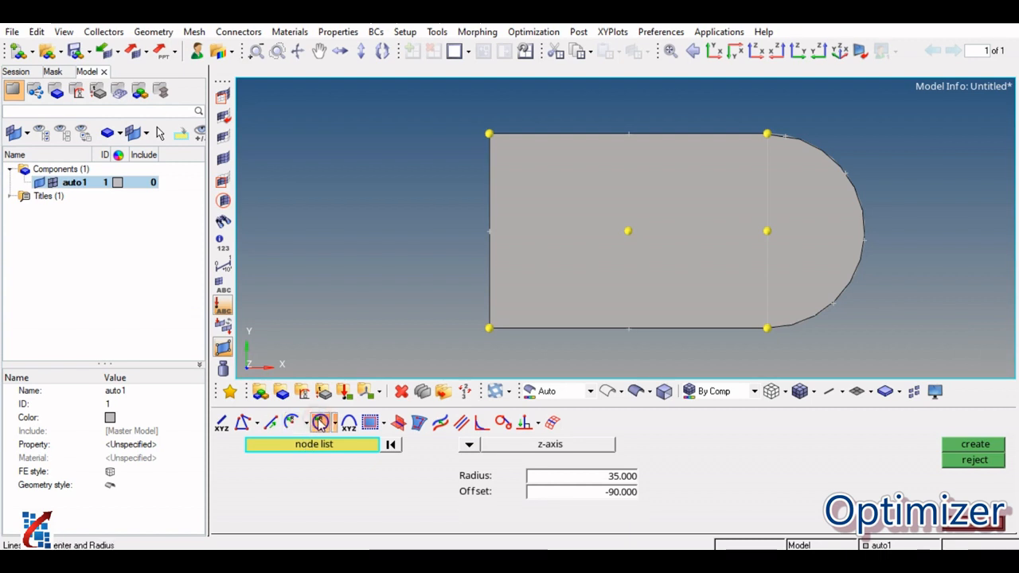
left_click(766, 231)
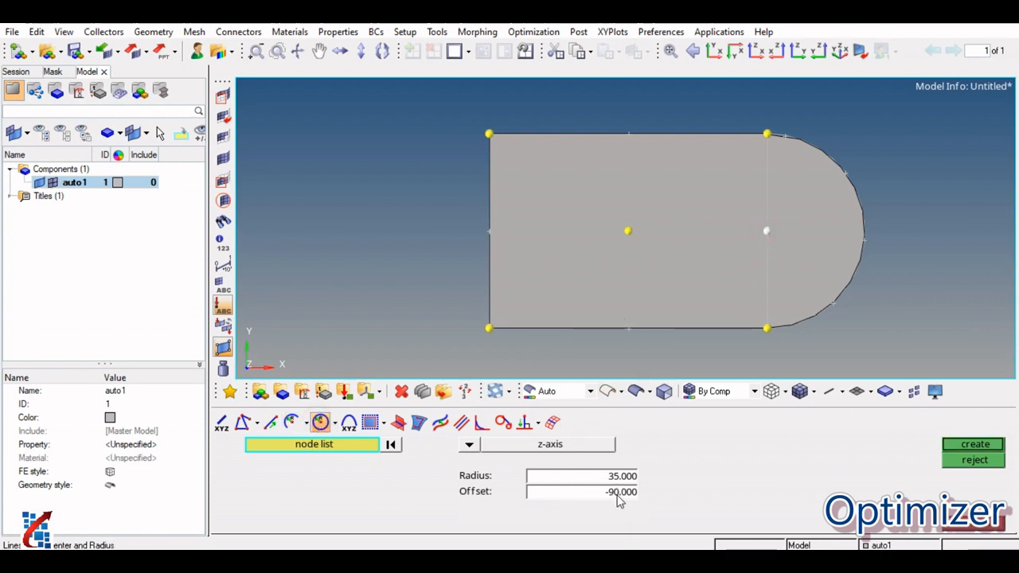
left_click(620, 492)
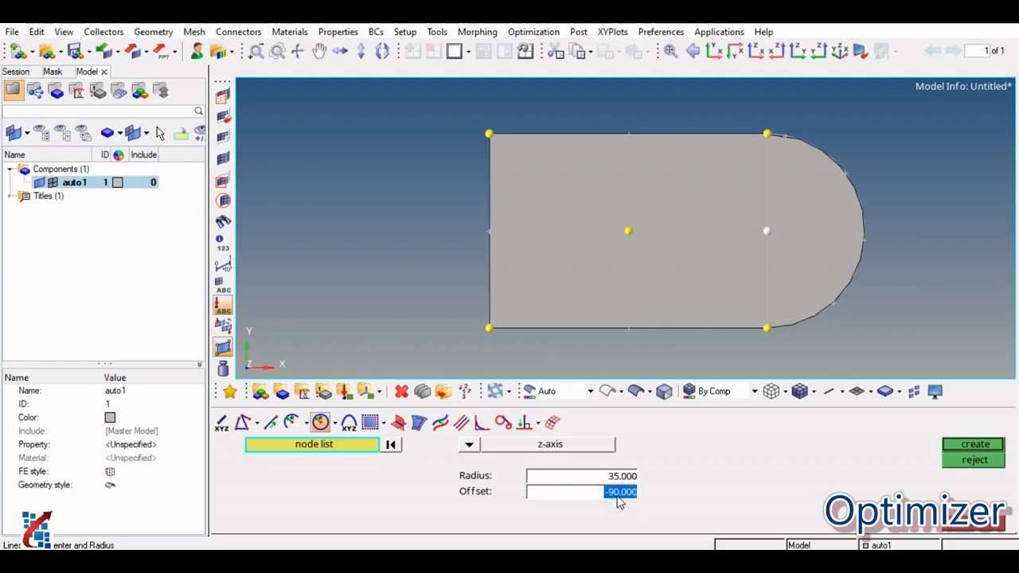
left_click(617, 496)
key("BackSpace")
key("BackSpace")
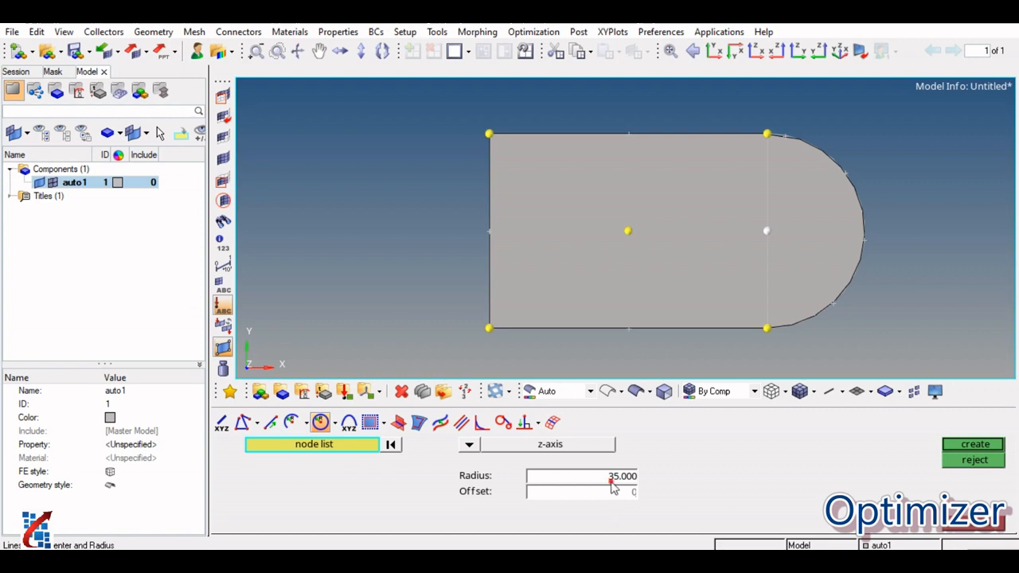
Set the circle's radius to 15, create it and leave line creation
left_click(612, 481)
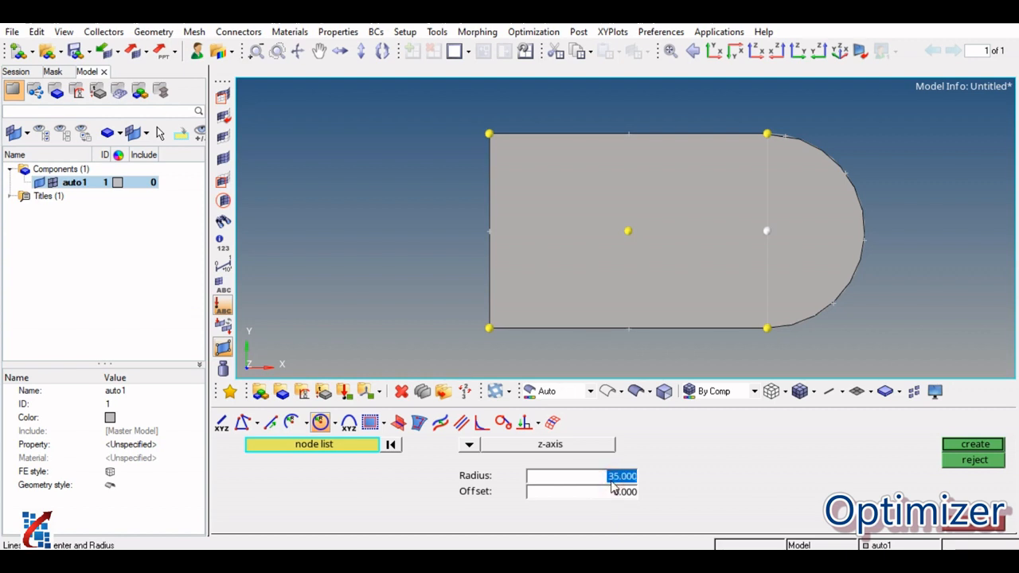
type("115")
left_click(780, 460)
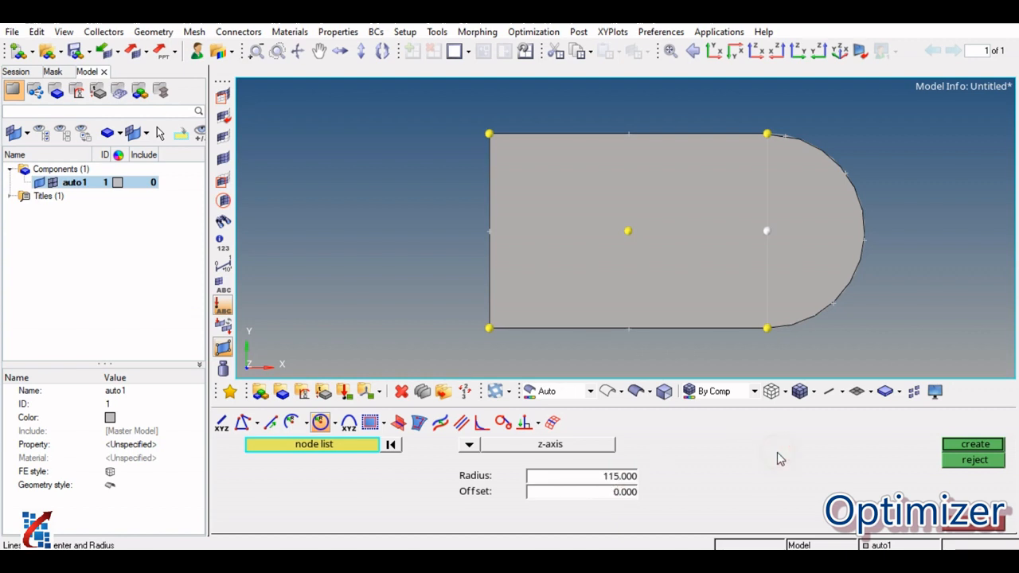
left_click(620, 477)
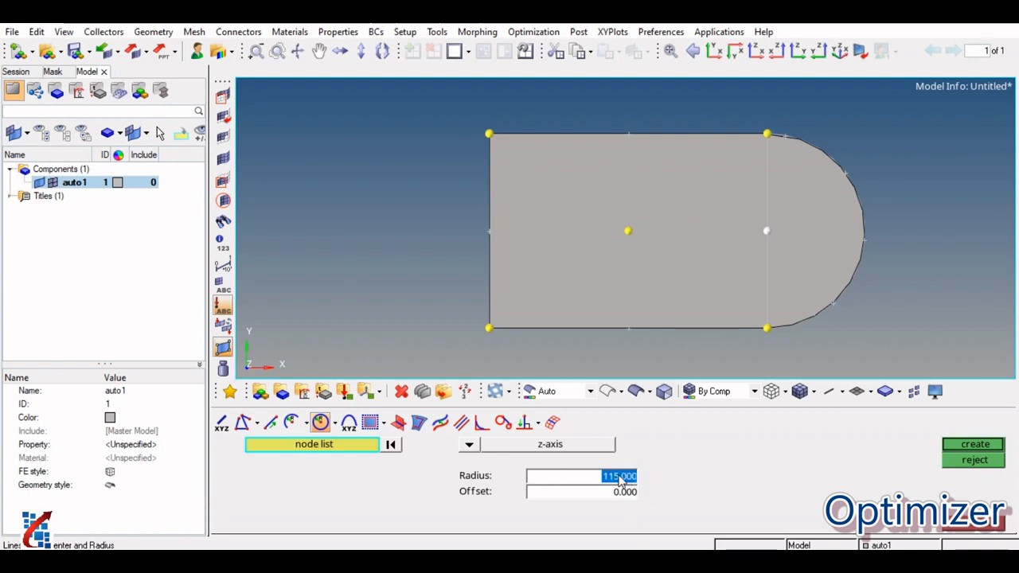
type("1")
left_click(888, 447)
left_click(966, 448)
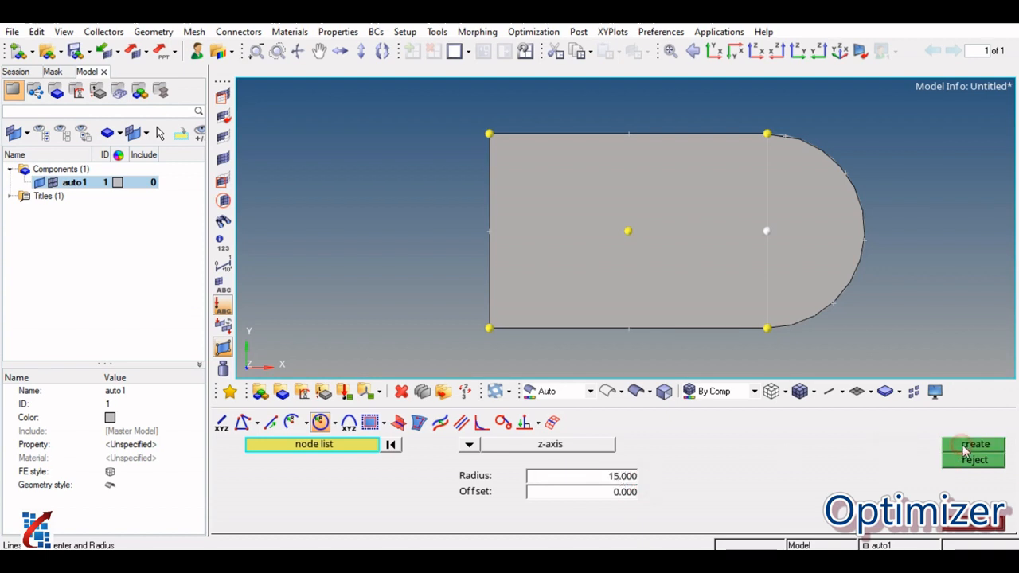
left_click(973, 527)
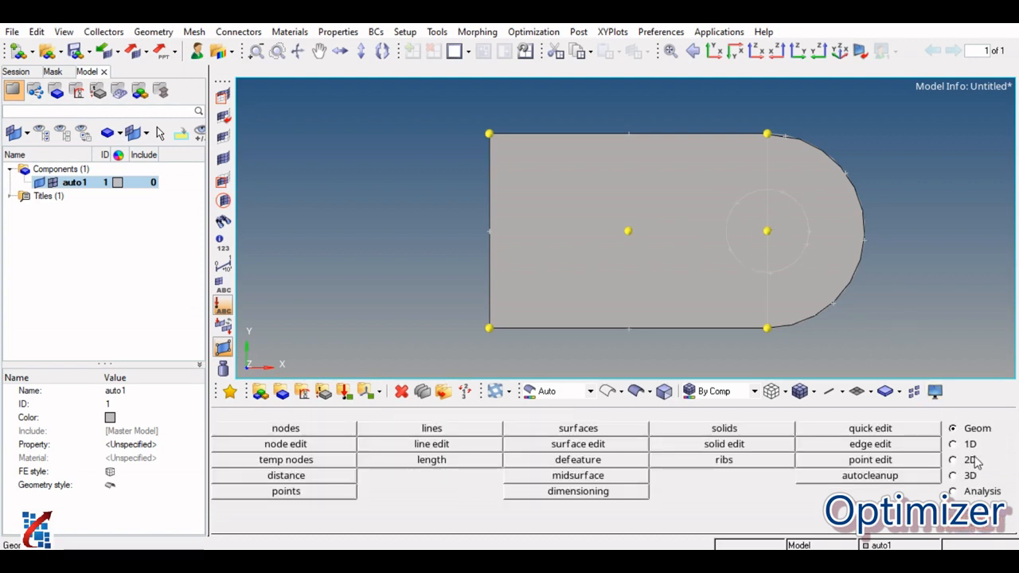
Trim the surface with the radius 15 circle line along the z-axis vector, and leave surface editing
left_click(950, 425)
left_click(589, 446)
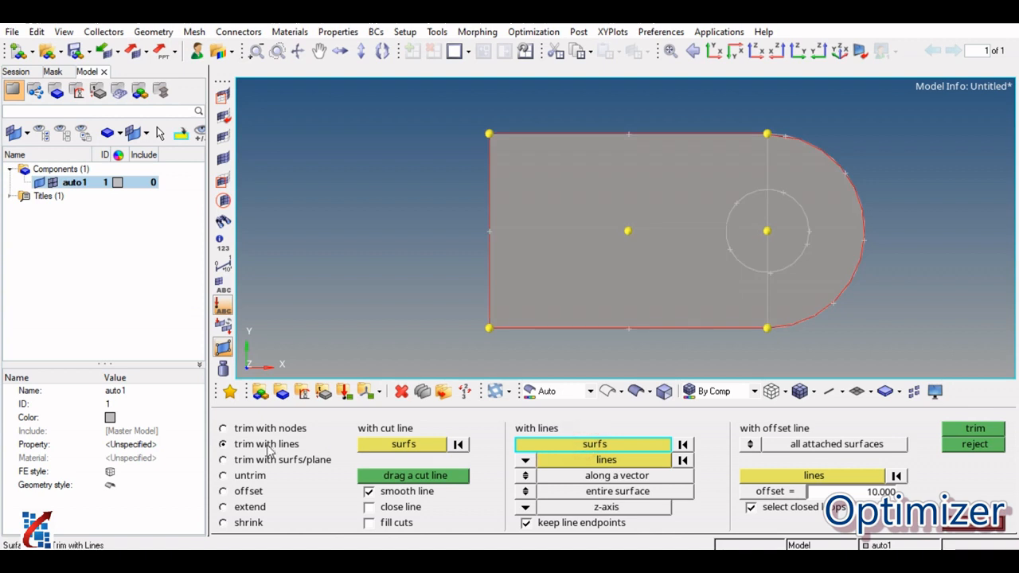
left_click(794, 295)
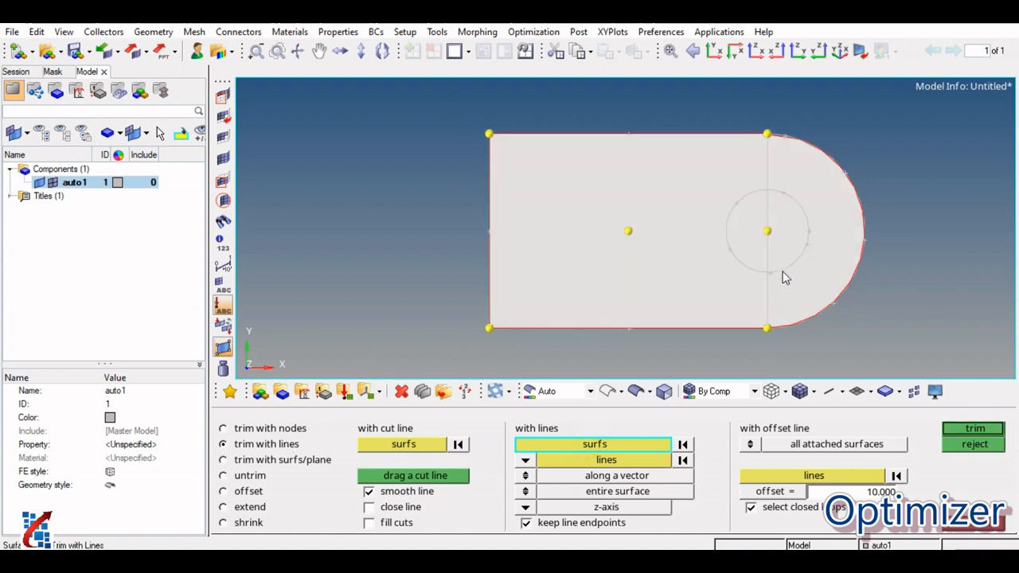
left_click(609, 461)
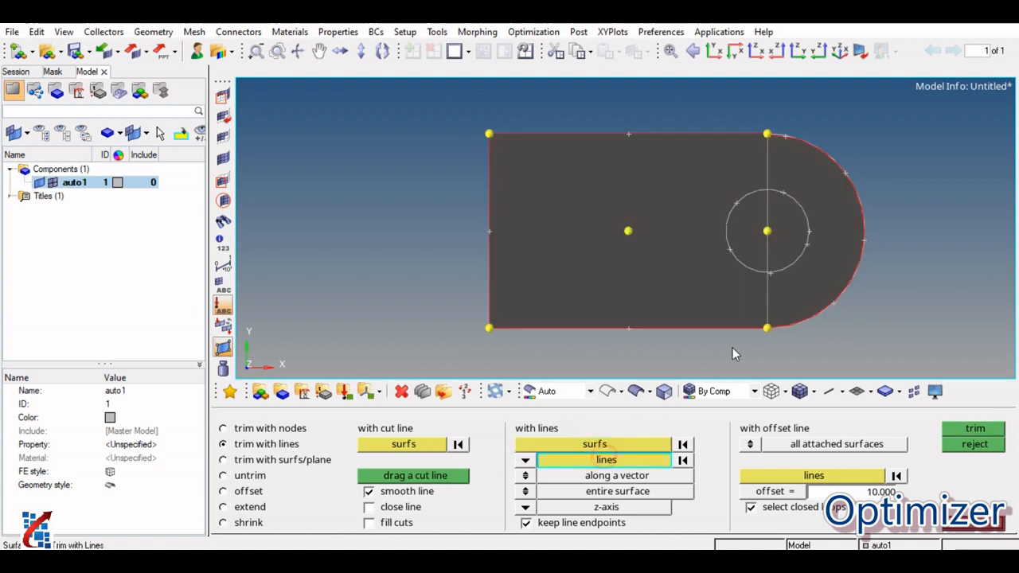
left_click(796, 268)
left_click(983, 430)
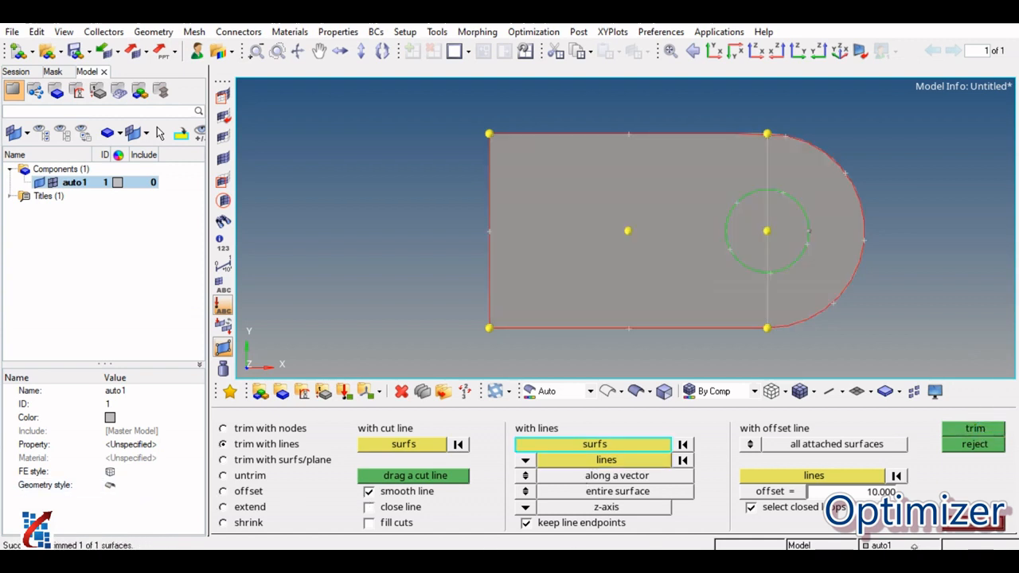
left_click(973, 522)
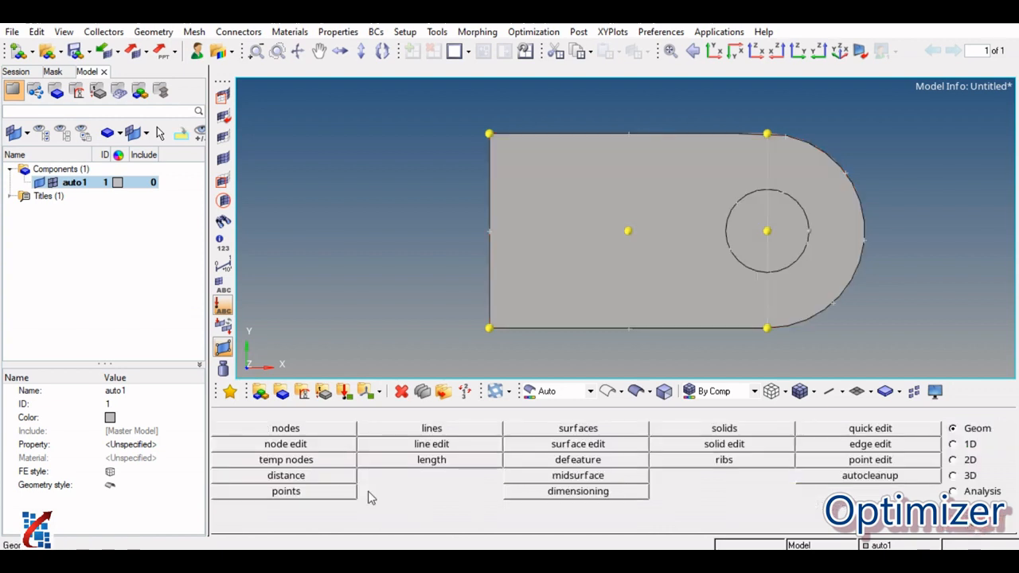
Delete the circular surface inside the trimmed circle to open a hole, and leave the delete tool
left_click(401, 391)
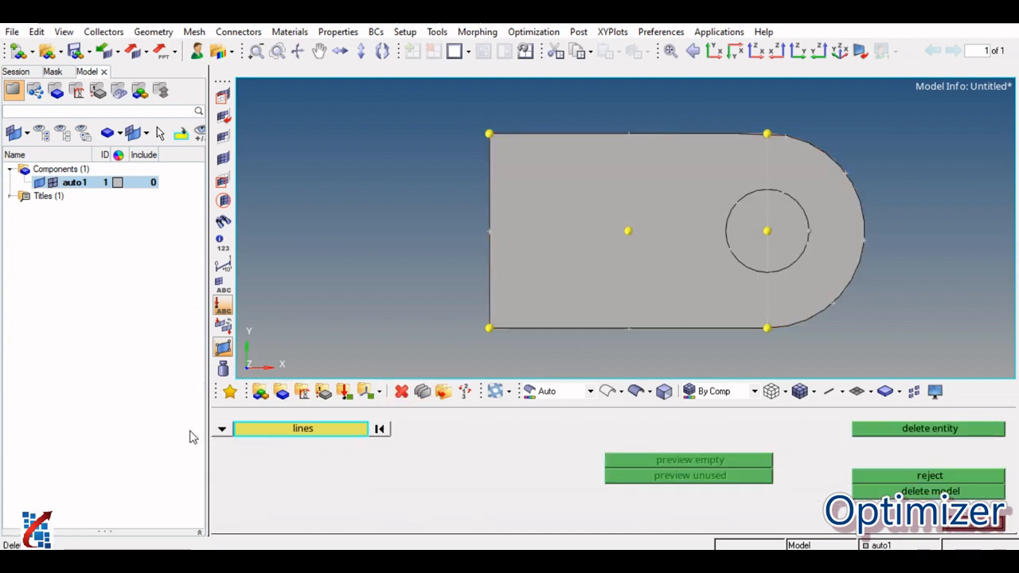
left_click(221, 429)
left_click(338, 484)
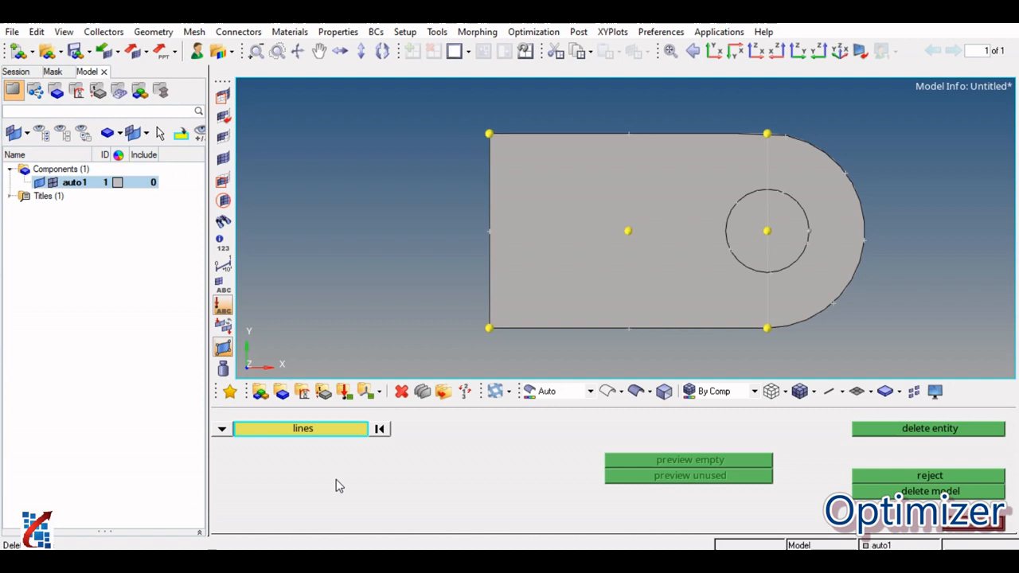
left_click(222, 429)
left_click(284, 492)
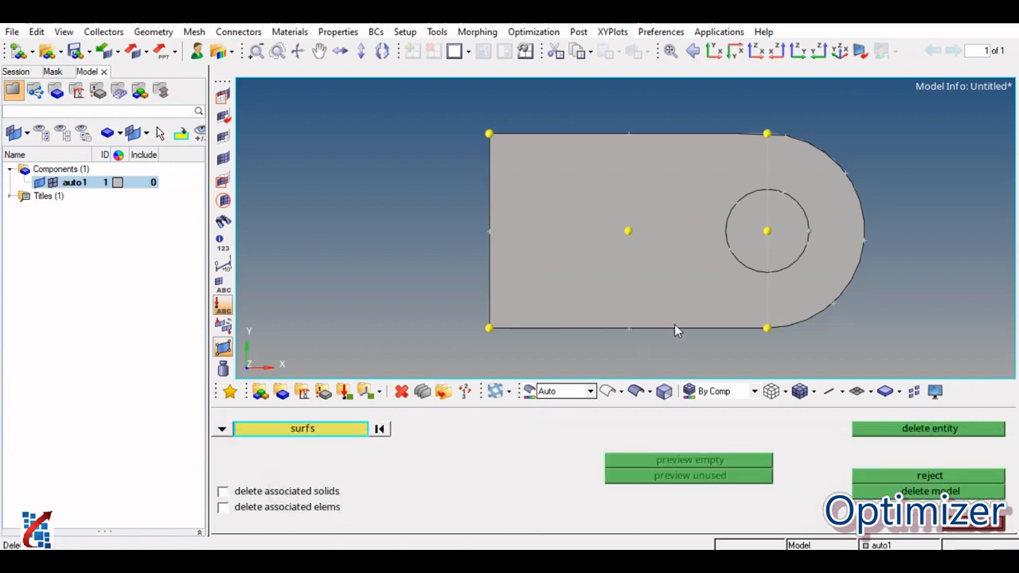
left_click(787, 260)
left_click(939, 431)
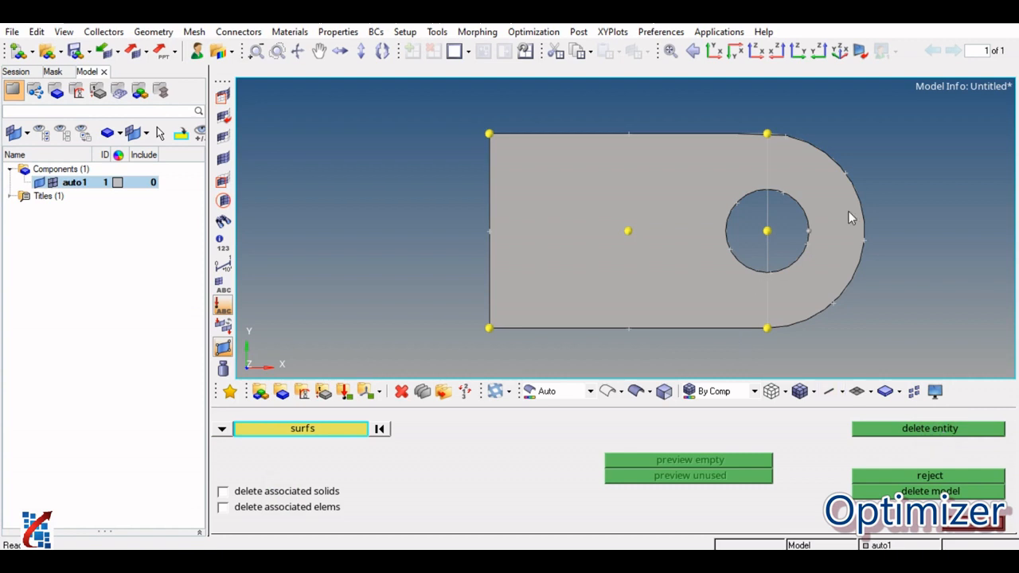
left_click(968, 527)
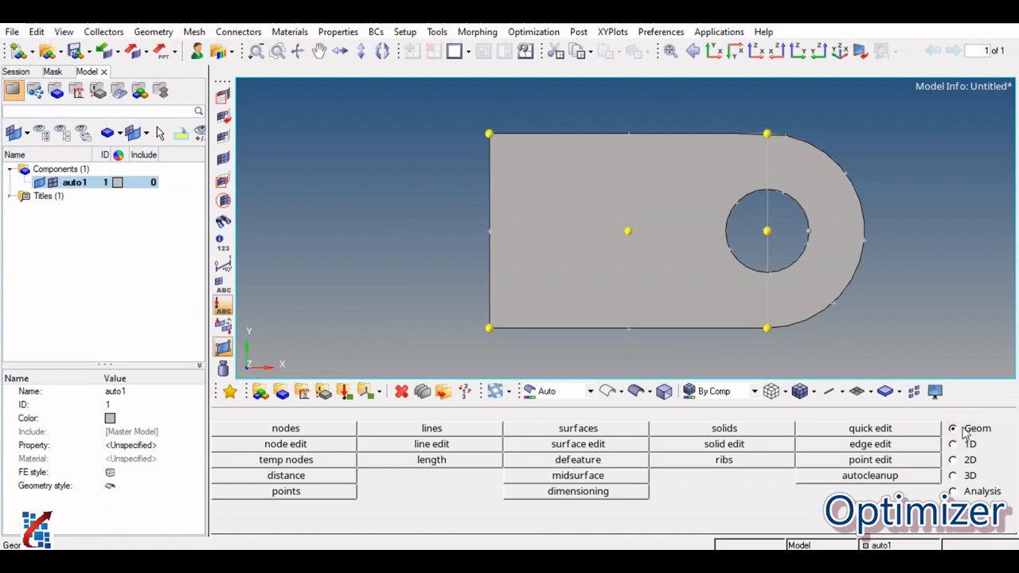
Clear all temporary nodes from the model
left_click(269, 464)
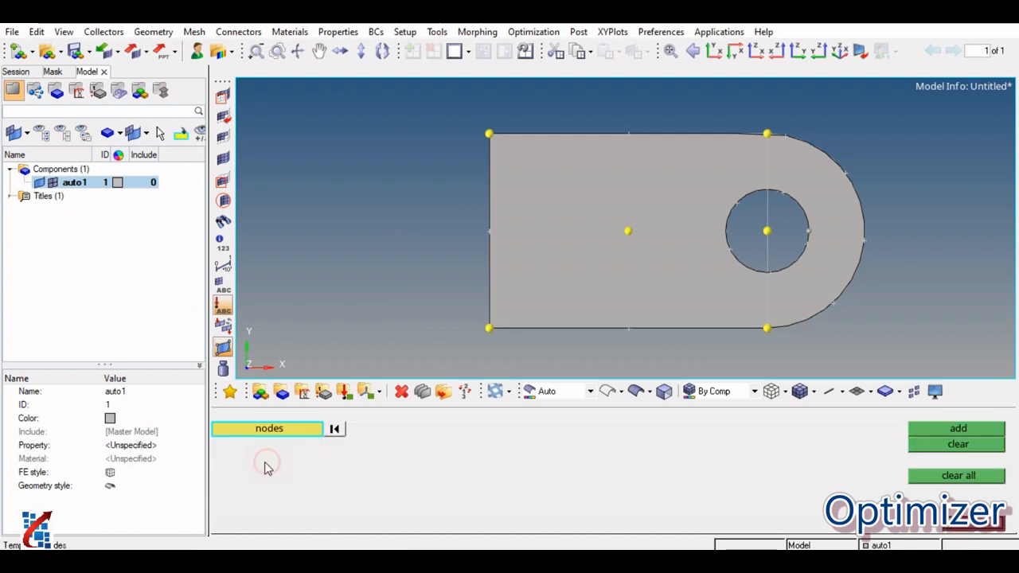
left_click(952, 477)
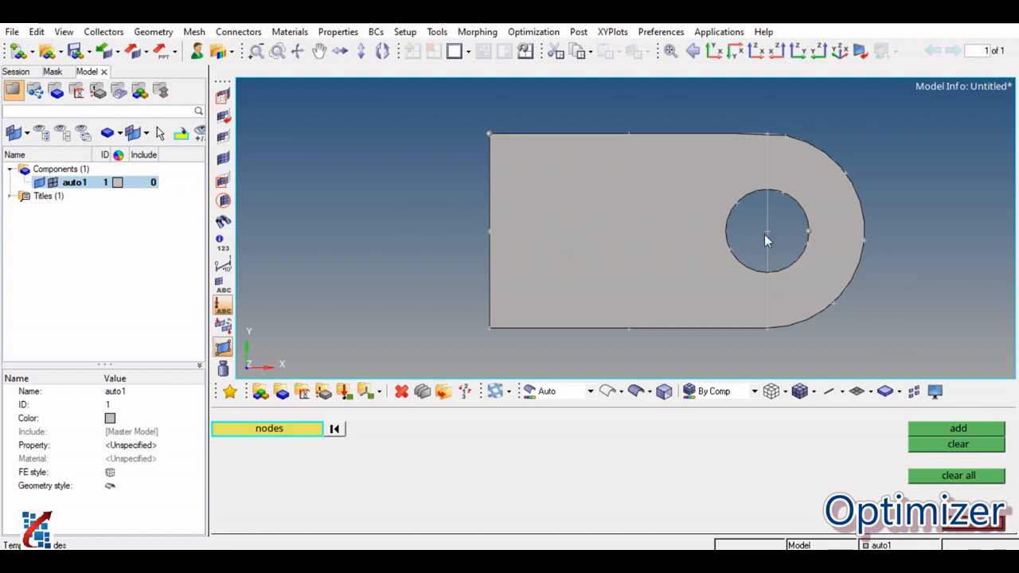
Mask the vertical line through the hole, the rectangle's lower and upper lines, and the semicircular arc line
left_click(223, 96)
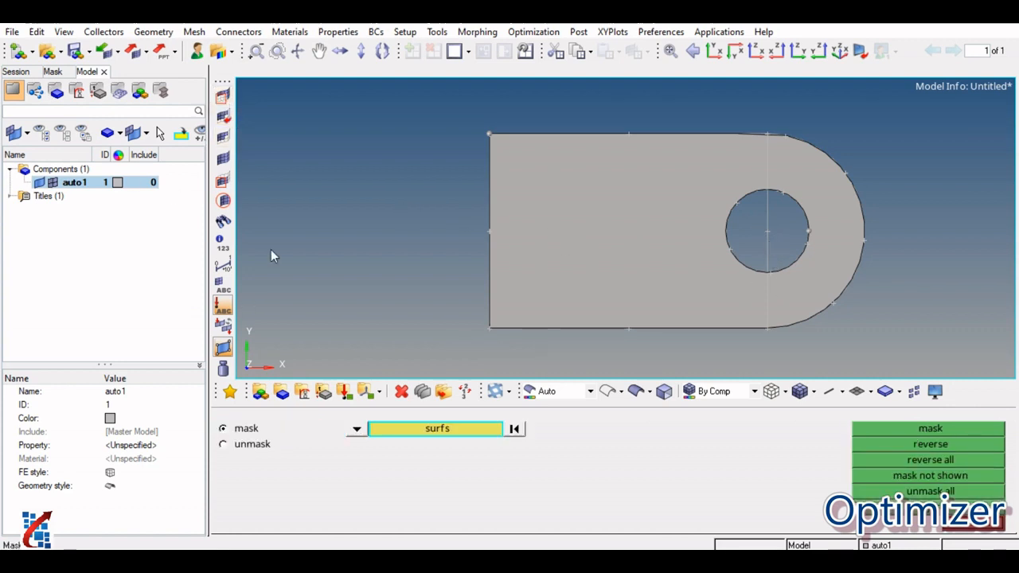
left_click(356, 428)
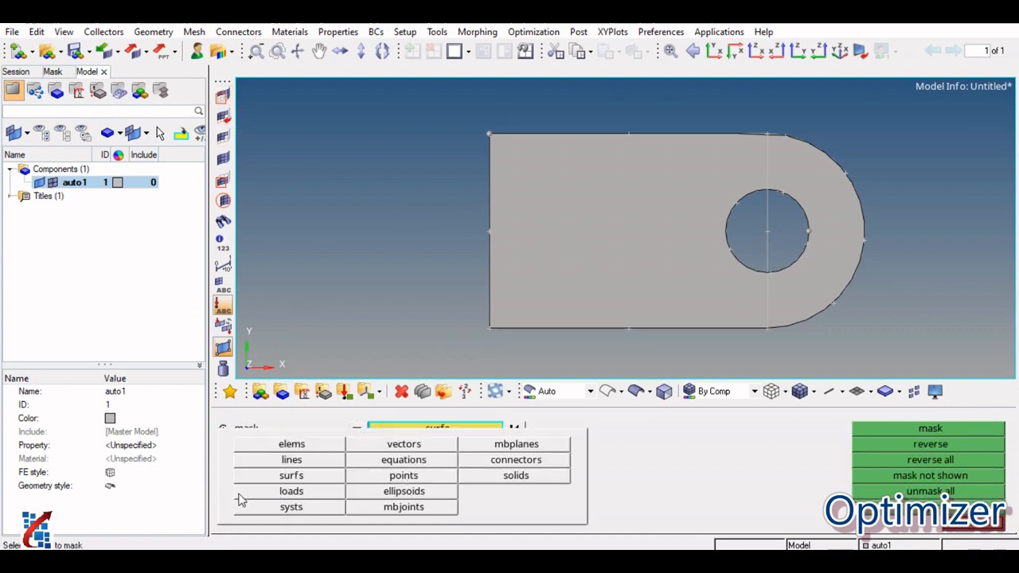
left_click(291, 461)
left_click(763, 235)
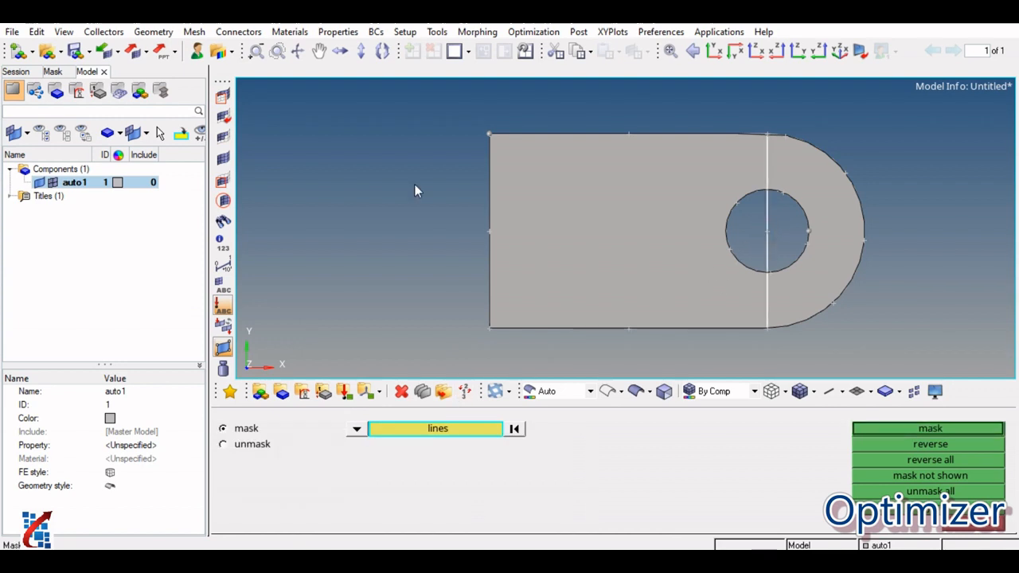
left_click(692, 323)
left_click(837, 296)
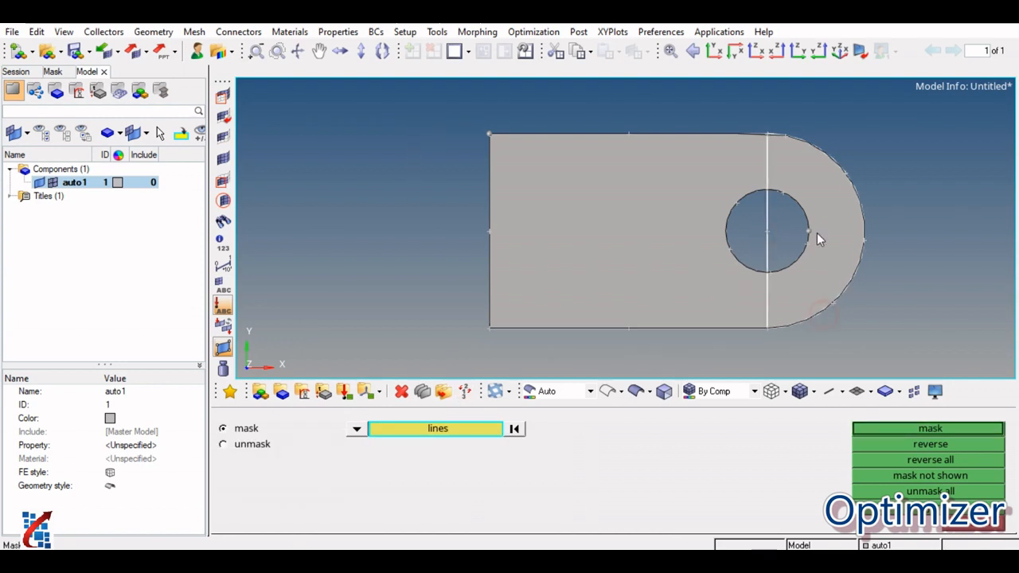
left_click(705, 138)
left_click(924, 429)
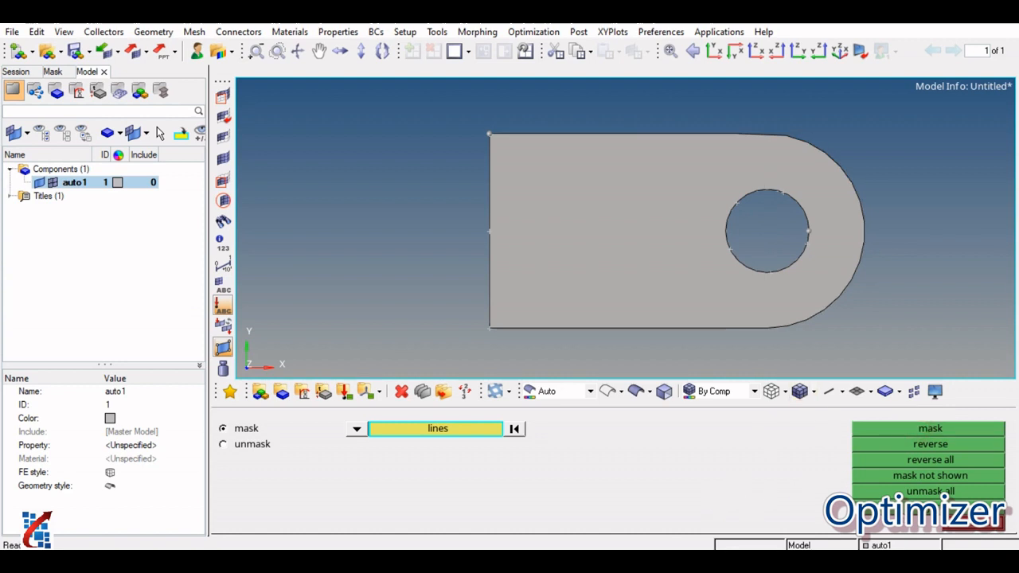
Leave the masking tool and examine the finished plate with its rounded end and hole
left_click(960, 526)
scroll(612, 261, "down", 3)
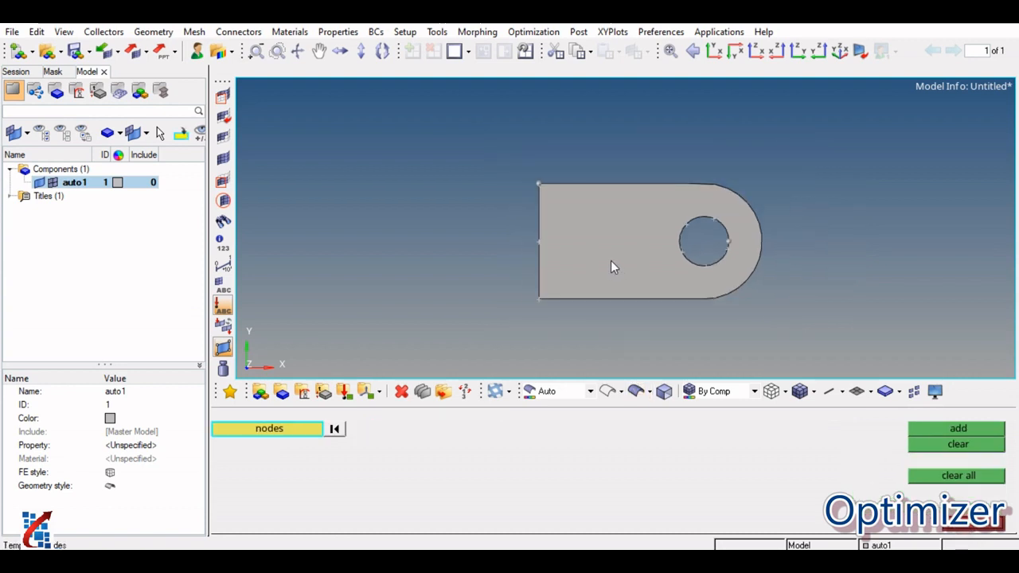
scroll(611, 267, "up", 2)
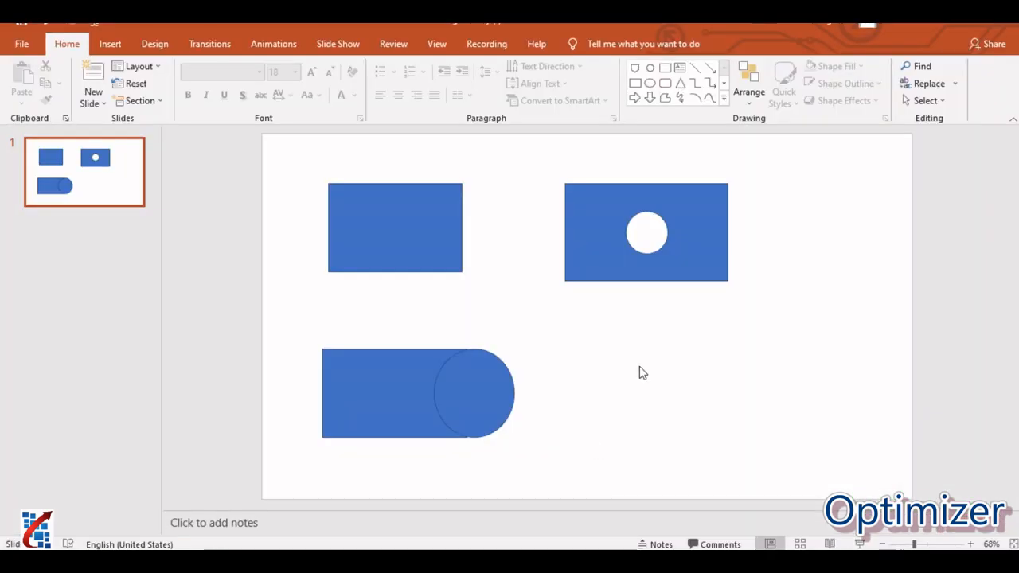
Switch to PowerPoint, start the slide show and sketch with the red pen an angled part with a top face and a downward face
left_click(860, 544)
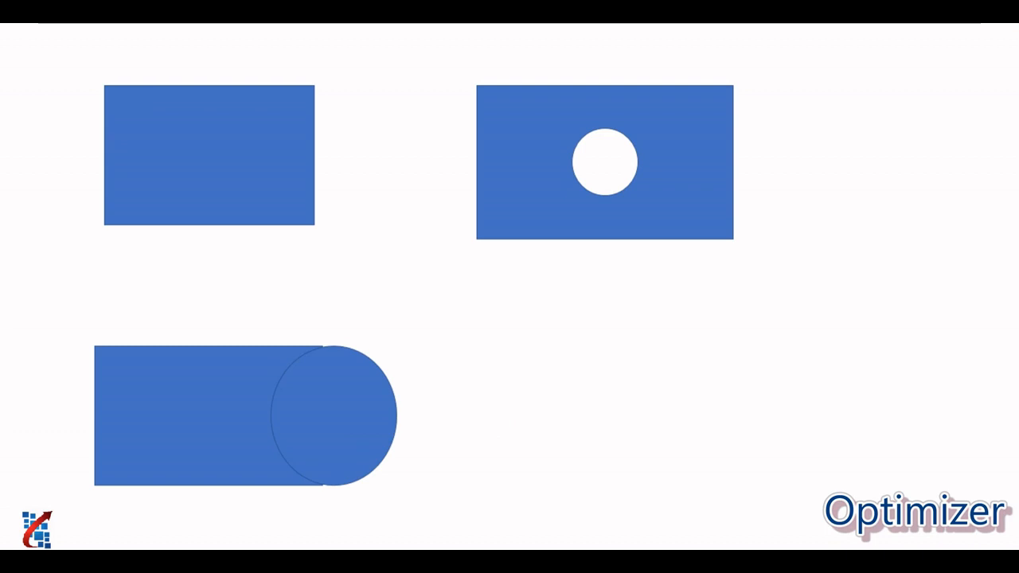
left_click(73, 547)
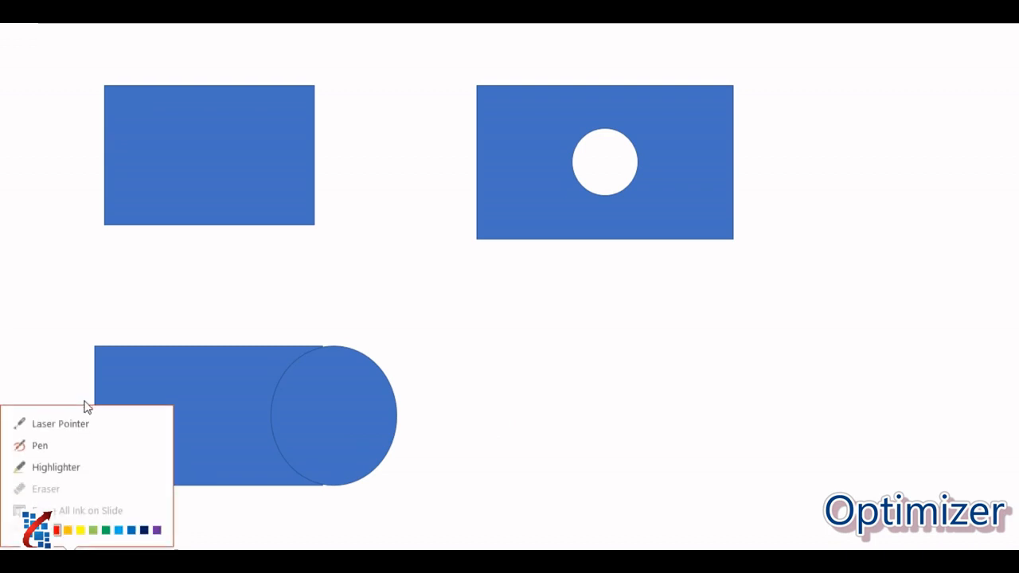
left_click(43, 443)
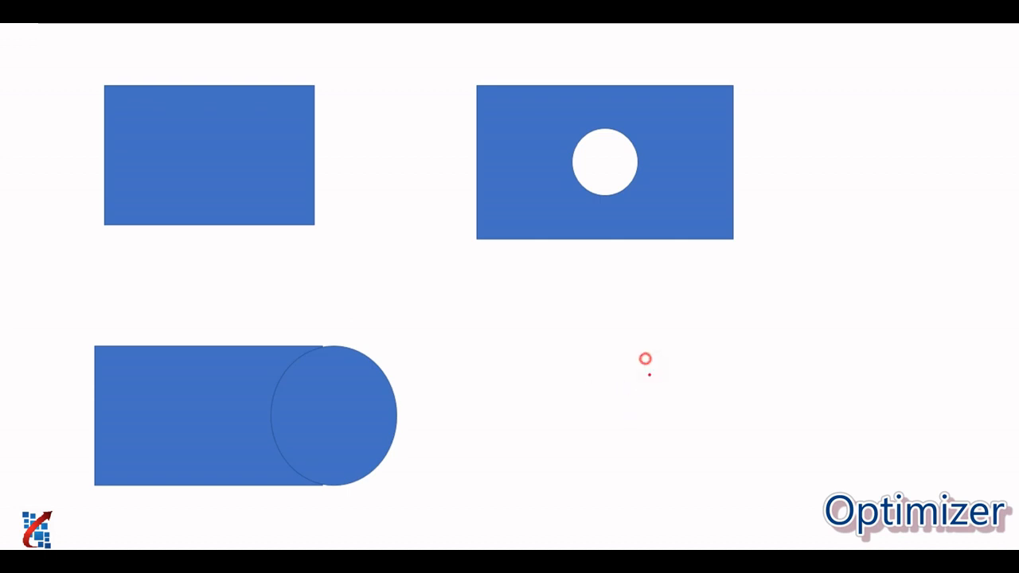
mouse_move(646, 359)
left_mouse_down()
mouse_move(660, 496)
mouse_move(781, 394)
left_mouse_up()
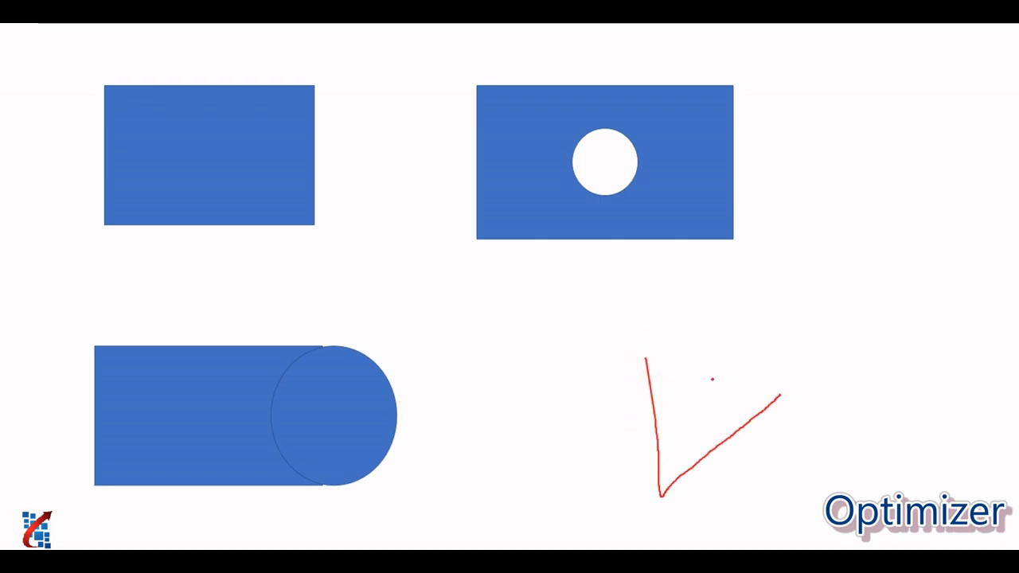
mouse_move(646, 358)
left_mouse_down()
mouse_move(831, 359)
mouse_move(903, 287)
mouse_move(815, 274)
left_mouse_up()
left_click_drag(738, 283, 673, 327)
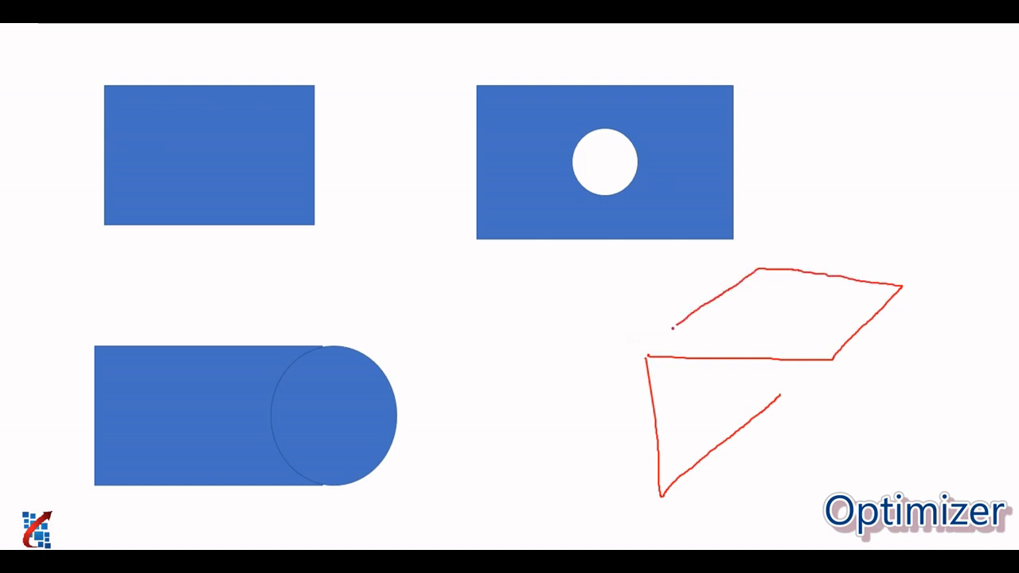
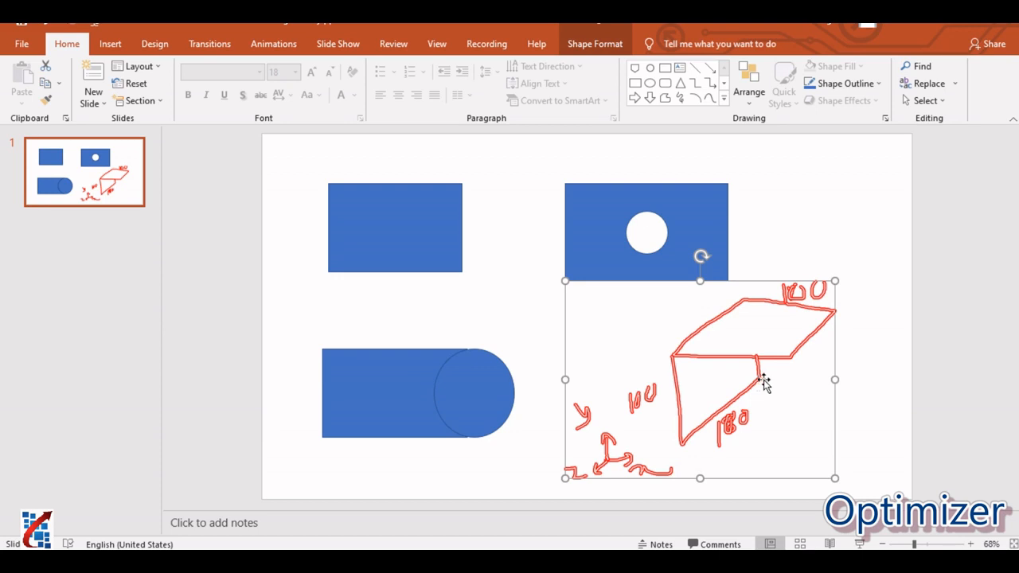
left_click(863, 390)
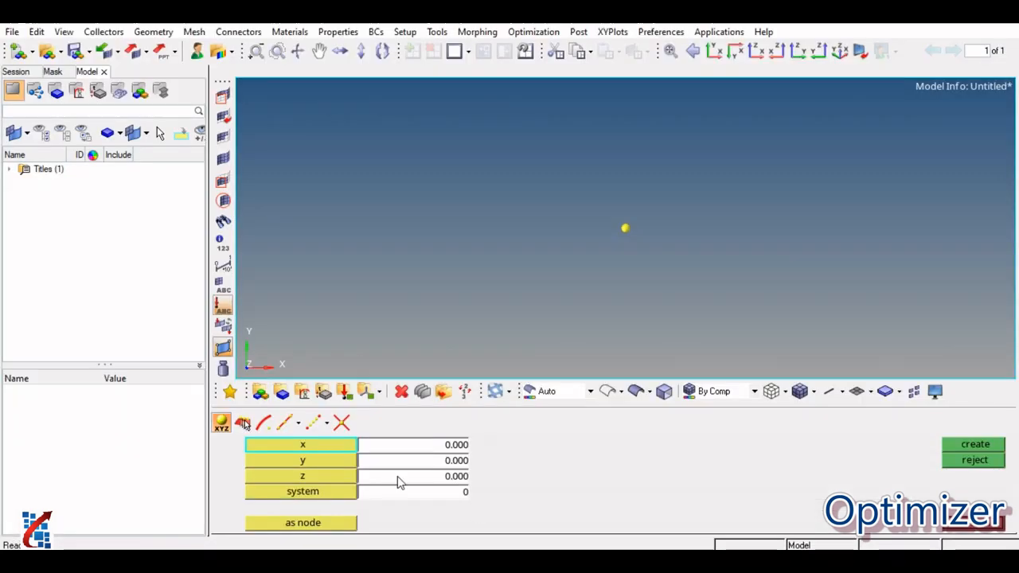
Switch to HyperMesh and create a node at x 0, y 0, z 100
left_click(416, 476)
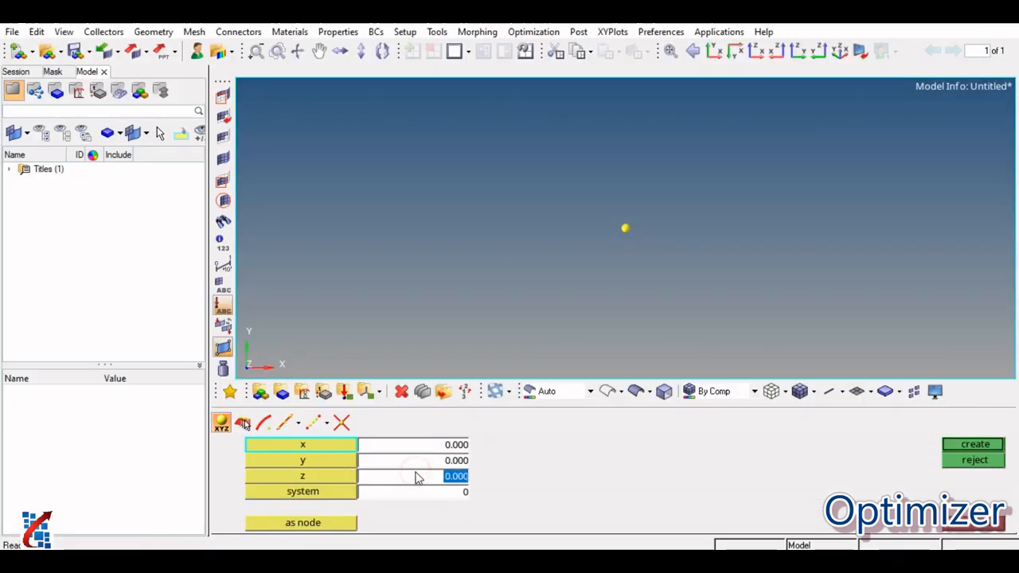
type("100")
left_click(562, 486)
left_click(966, 445)
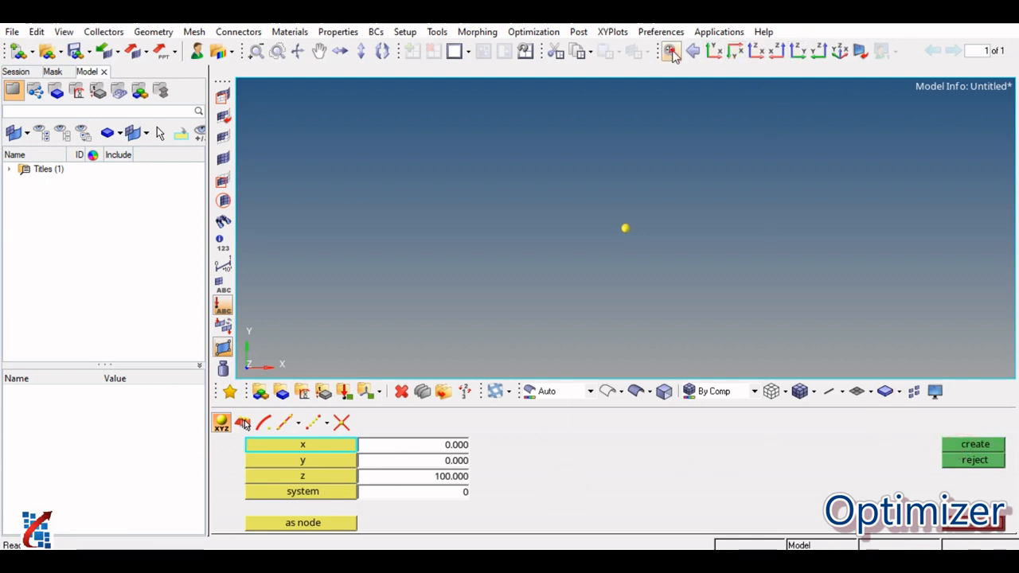
Examine the positions of the two nodes relative to the global axes from isometric, axis-aligned and rotated views
left_click(844, 50)
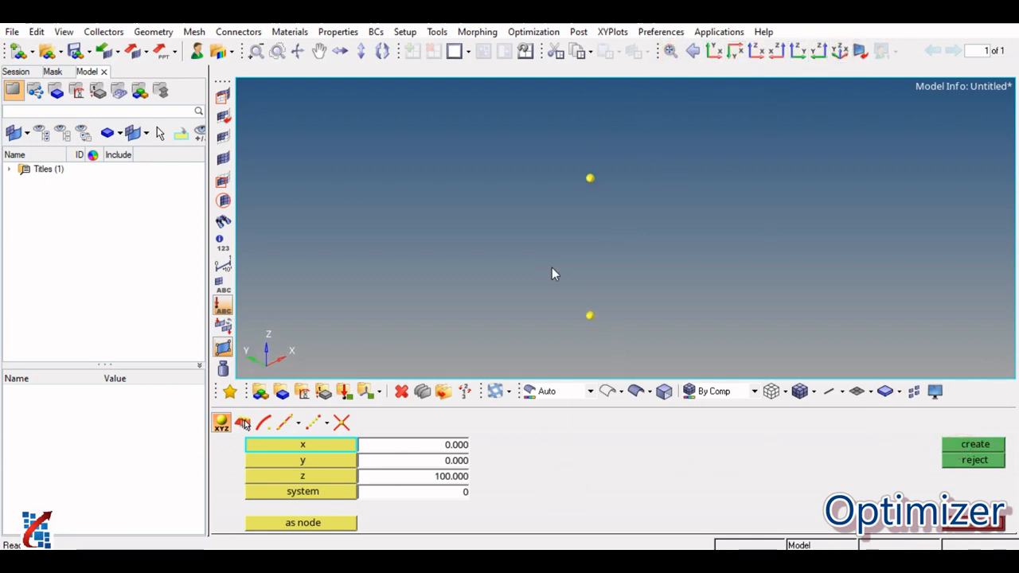
left_click_drag(504, 295, 549, 294, "ctrl")
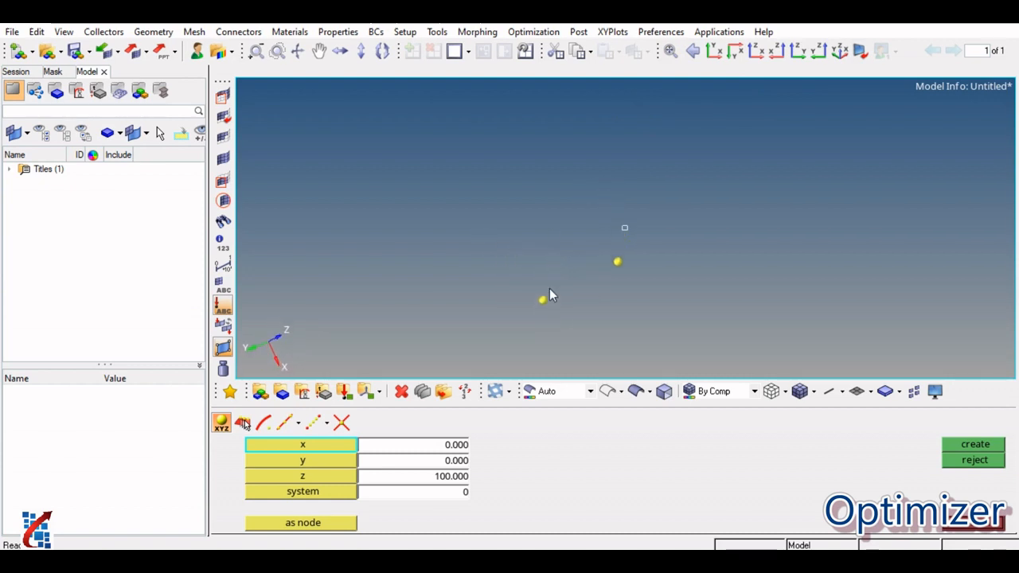
left_click_drag(635, 265, 570, 298, "ctrl")
scroll(580, 296, "down", 2, "ctrl")
left_click(840, 60)
scroll(586, 272, "down", 5, "ctrl")
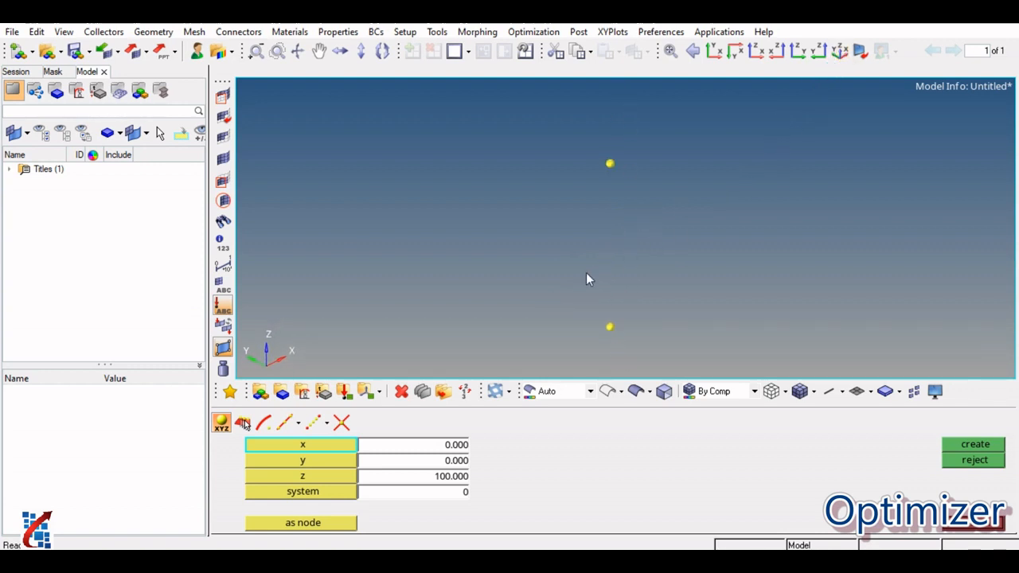
left_click_drag(543, 336, 607, 223, "ctrl")
left_click_drag(595, 292, 590, 264, "ctrl")
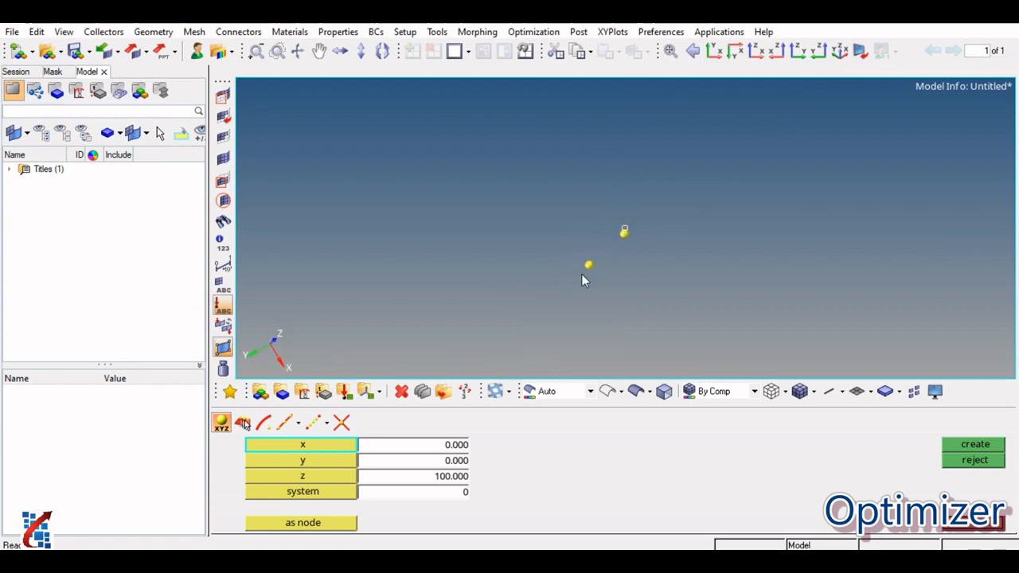
left_click(753, 53)
scroll(509, 269, "down", 3, "ctrl")
left_click_drag(510, 270, 558, 308, "ctrl")
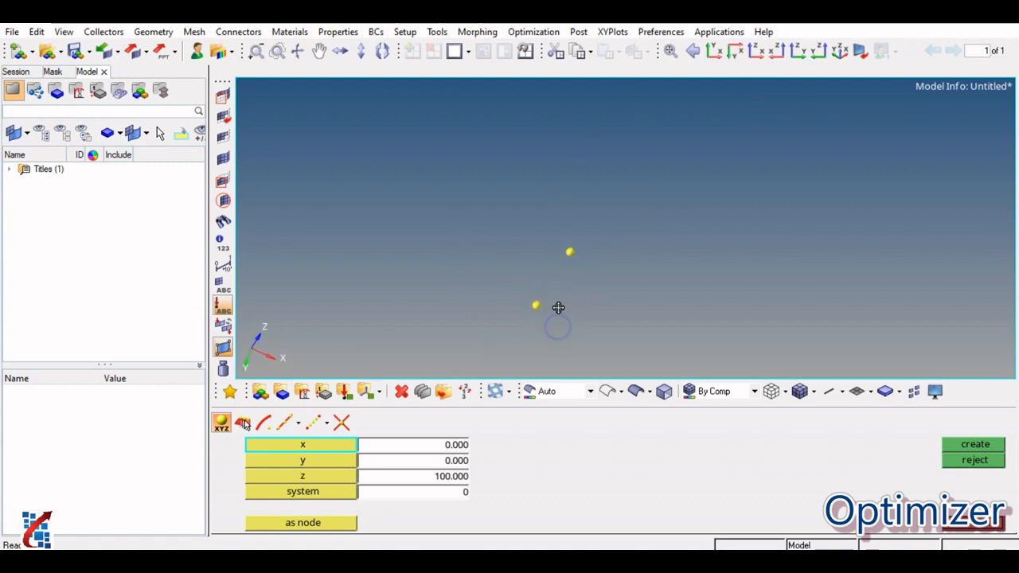
right_click_drag(556, 244, 556, 283, "ctrl")
Leave node creation, start the Translate tool for nodes and select both existing nodes
left_click(967, 525)
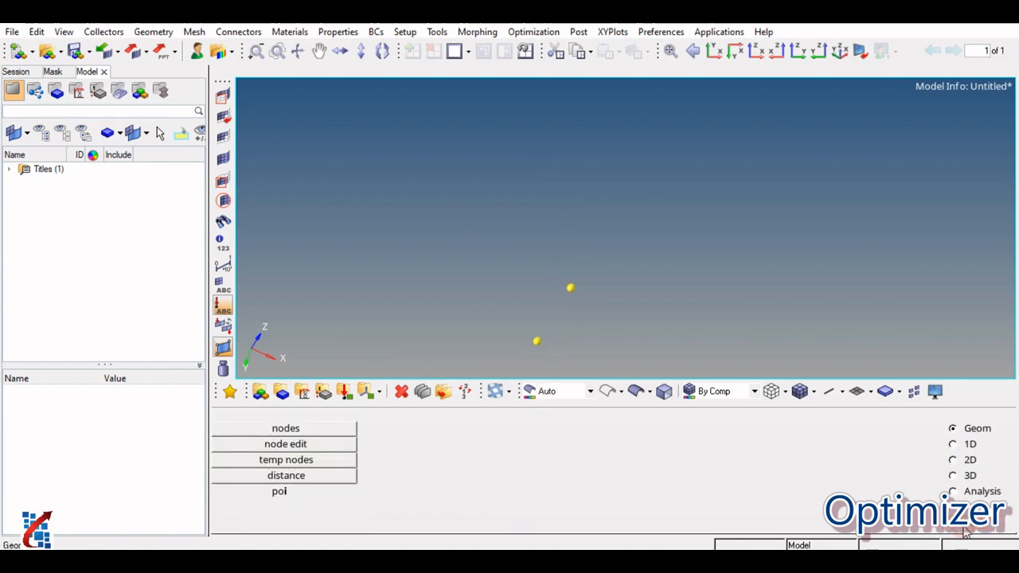
left_click(953, 507)
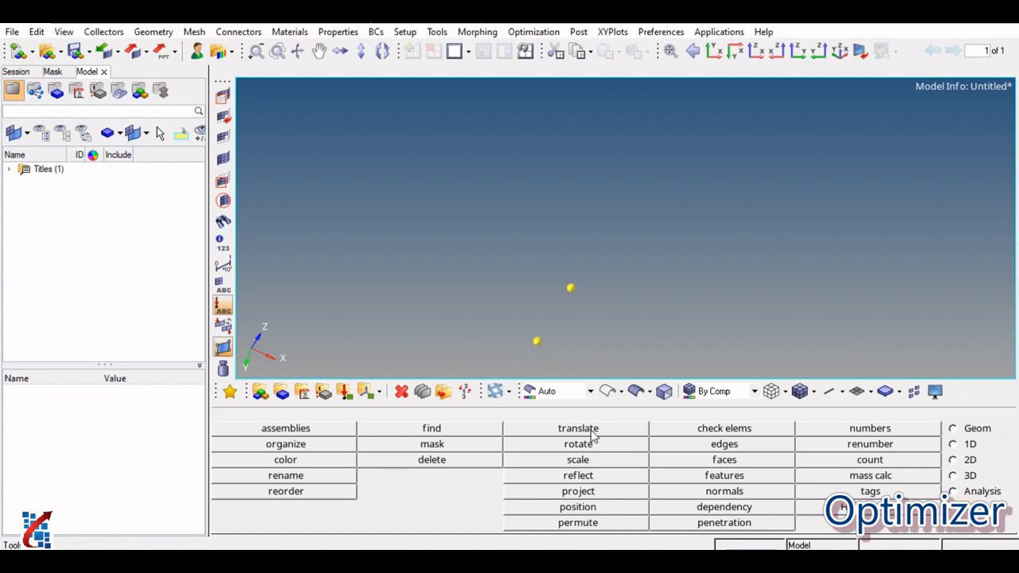
left_click(565, 430)
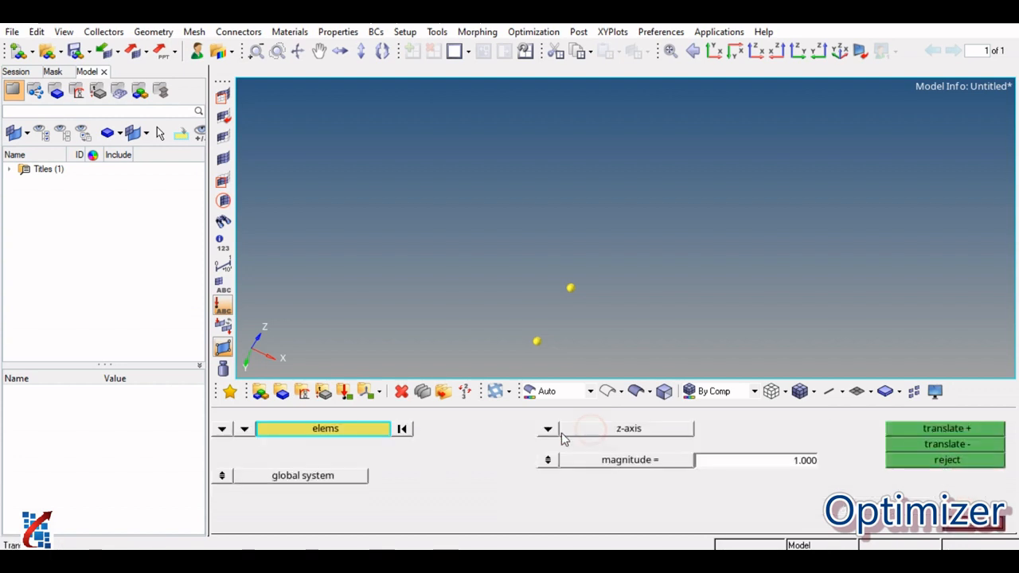
left_click(222, 431)
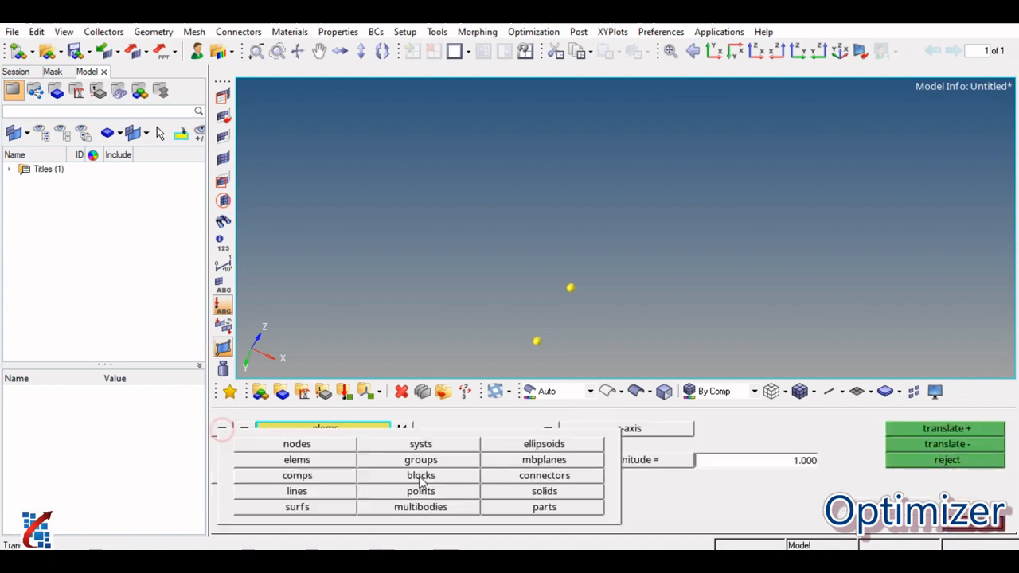
left_click(296, 445)
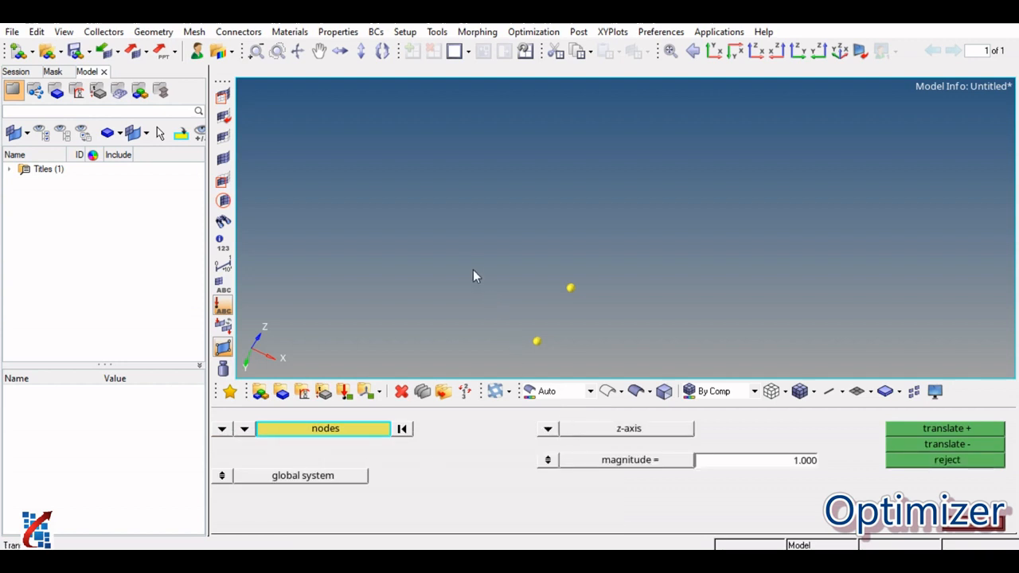
left_click_drag(473, 277, 634, 358, "shift")
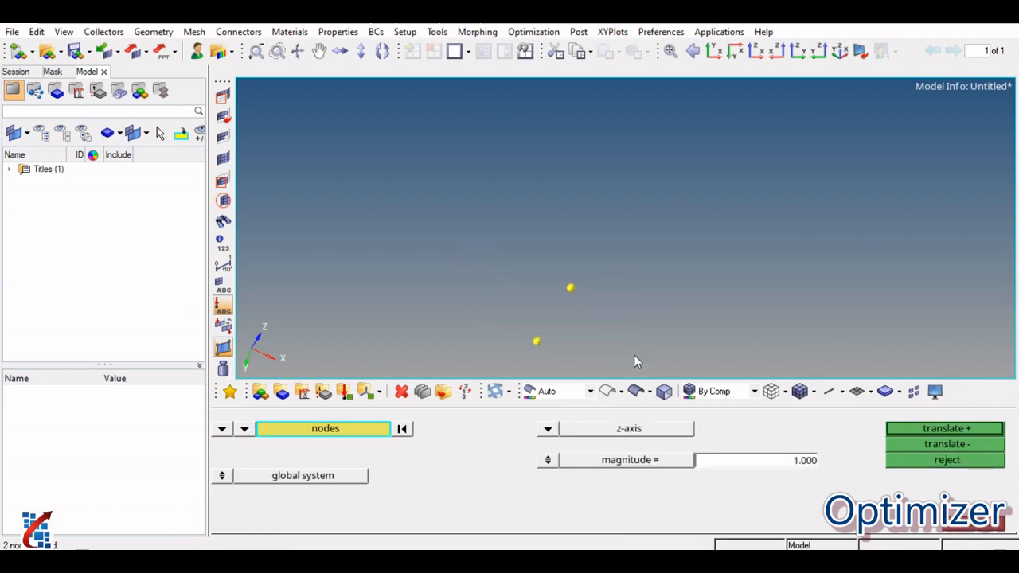
Set the translation to the y-axis with a magnitude of 100, and consult the reference sketch in PowerPoint
left_click(546, 430)
left_click(505, 464)
left_click(806, 461)
type("100")
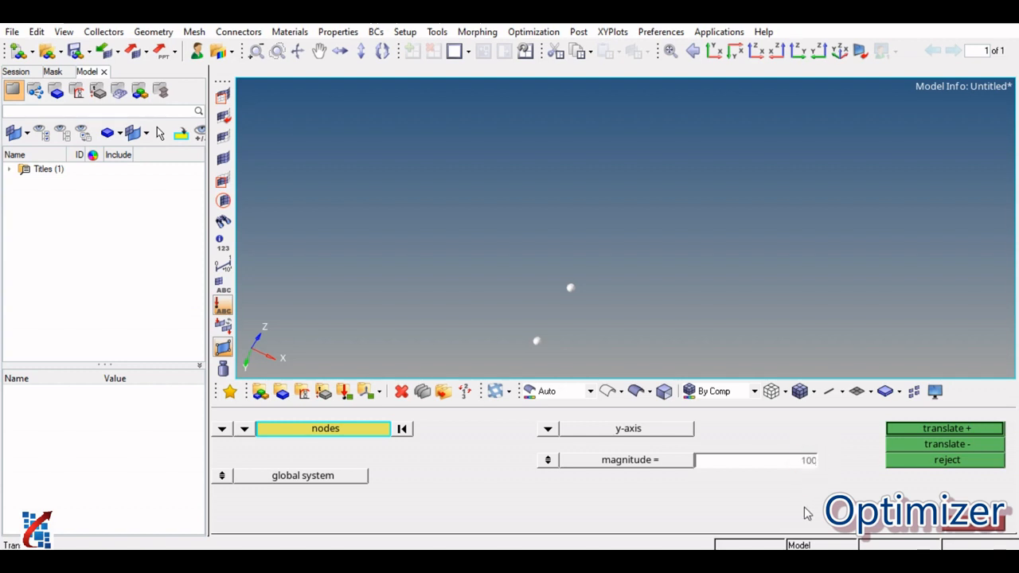
key("Return")
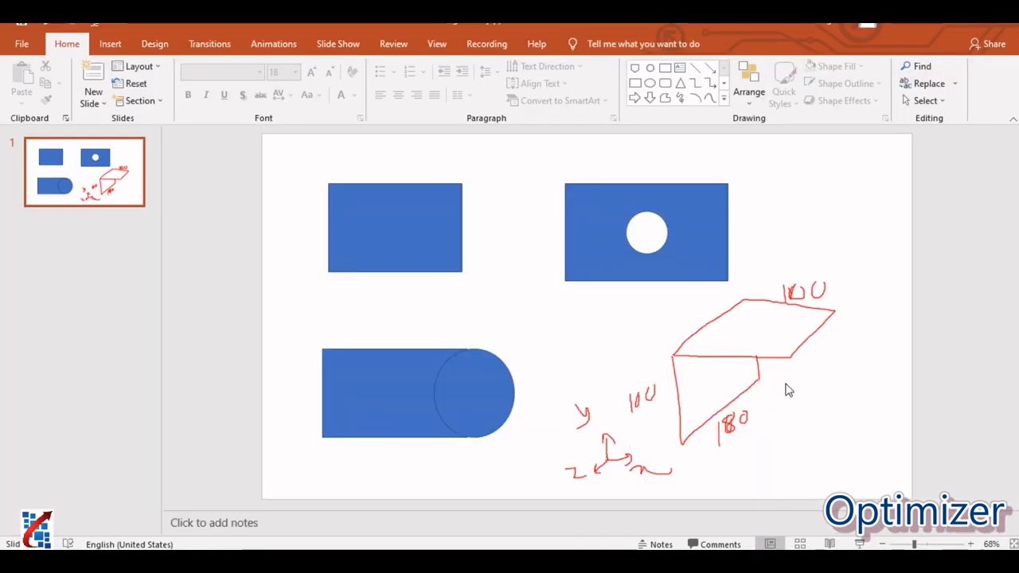
left_click(679, 468)
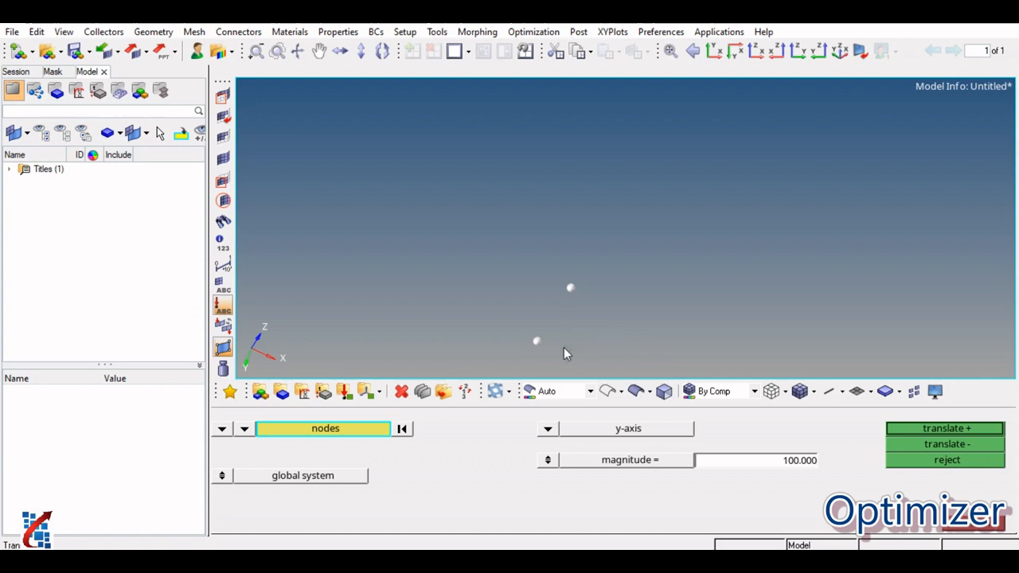
Back in HyperMesh, duplicate the two selected nodes and translate the copies by 100 in the positive y direction
left_click(339, 430)
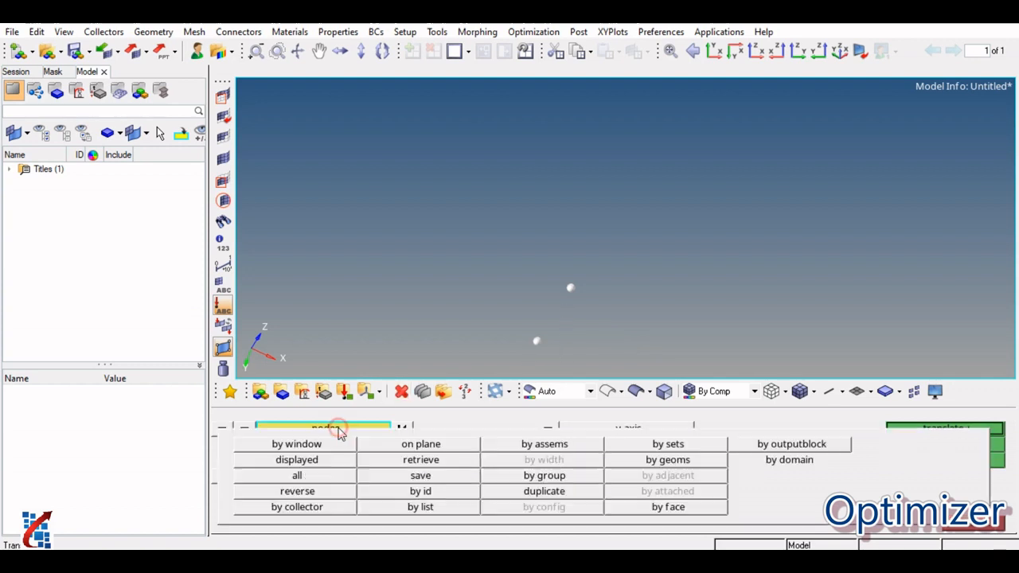
left_click(558, 493)
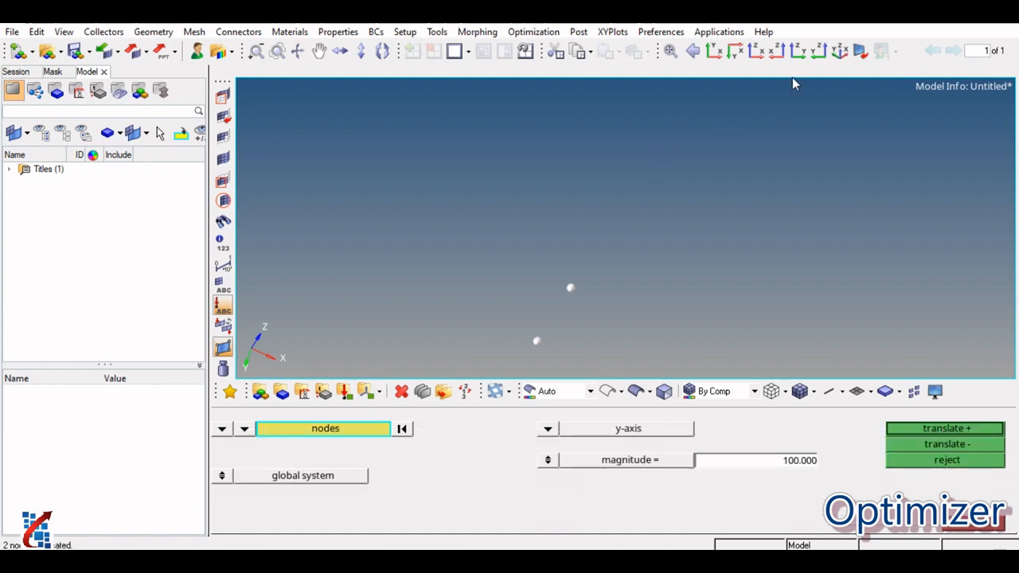
left_click(840, 51)
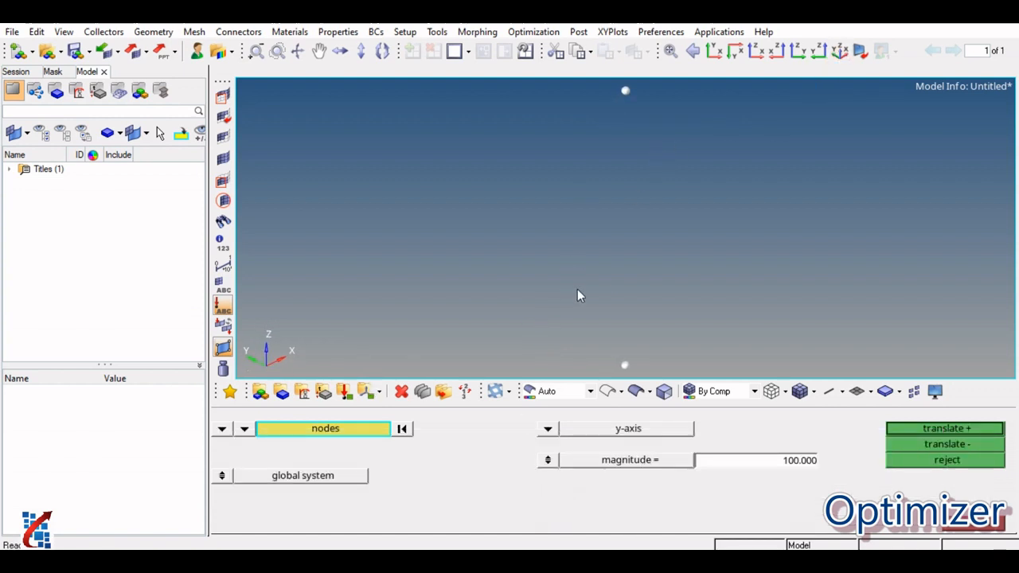
scroll(577, 296, "down", 3)
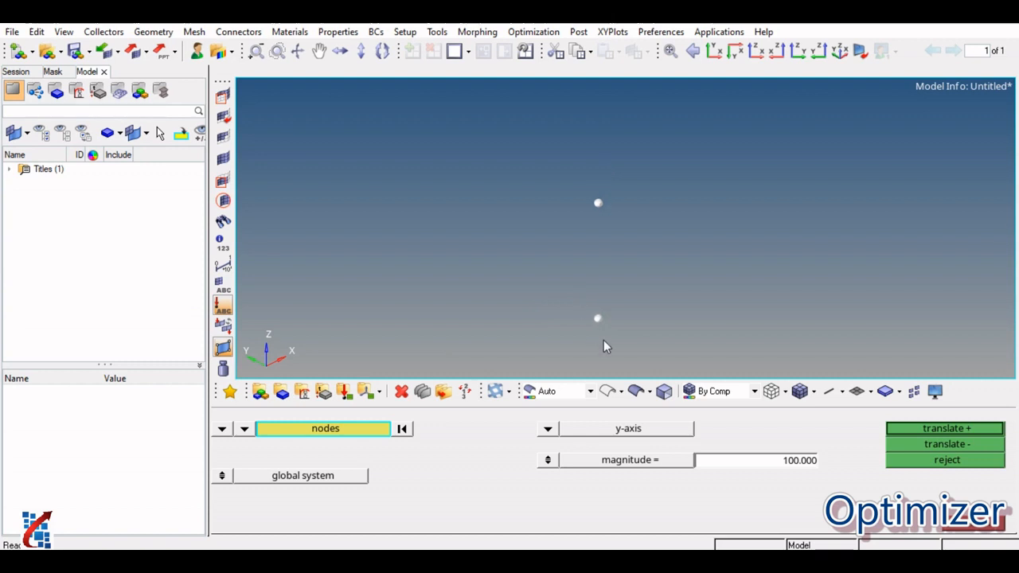
left_click(926, 427)
Duplicate the two upper nodes and translate the copies by 100 along the positive x-axis
mouse_move(644, 292)
left_mouse_down("ctrl")
mouse_move(376, 149)
mouse_move(532, 162)
mouse_move(620, 190)
mouse_move(547, 255)
left_mouse_up("ctrl")
mouse_move(691, 228)
left_mouse_down("ctrl")
mouse_move(762, 280)
mouse_move(712, 241)
mouse_move(597, 316)
mouse_move(605, 325)
mouse_move(560, 245)
left_mouse_up("ctrl")
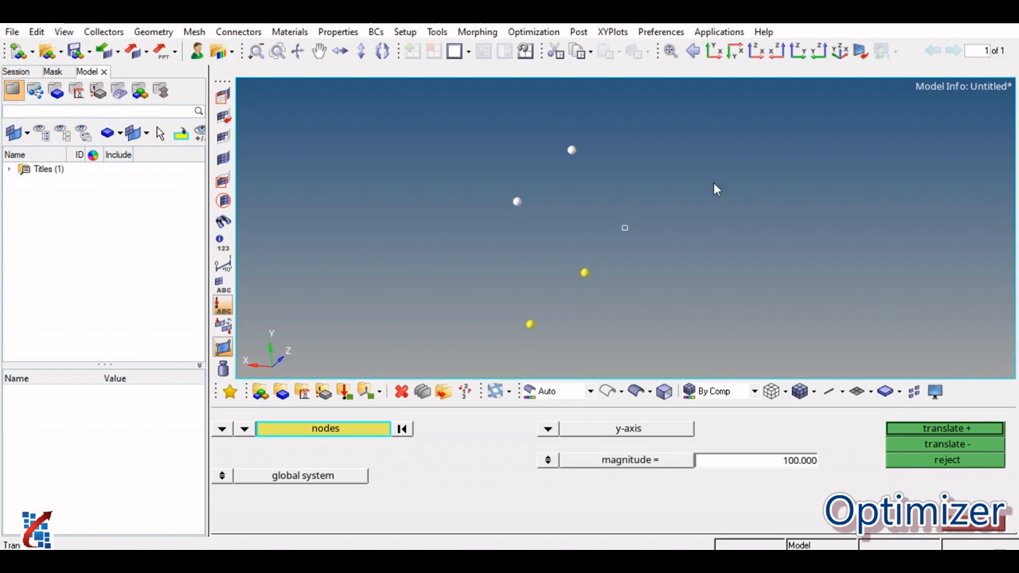
left_click_drag(725, 284, 598, 225, "ctrl")
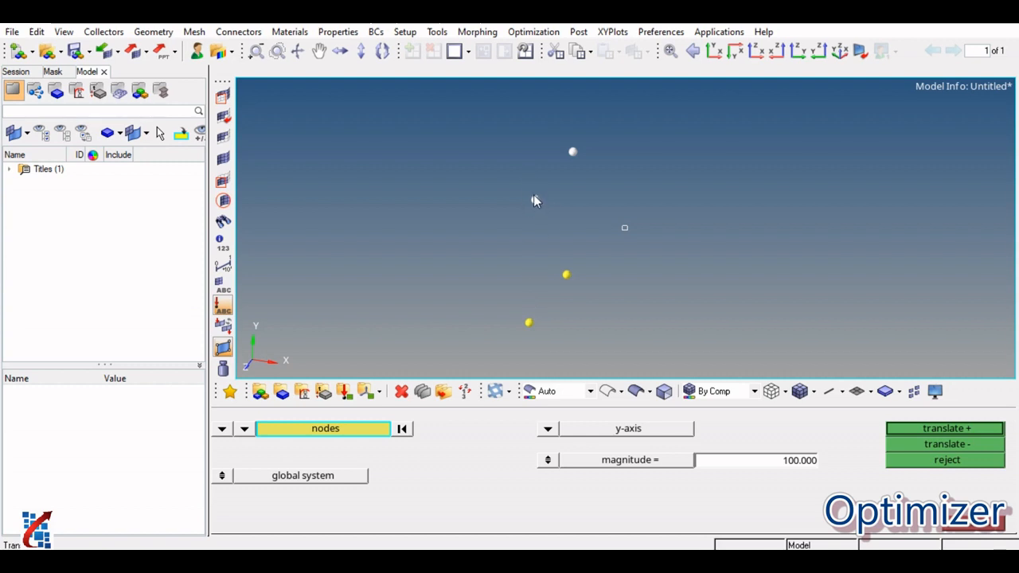
left_click(340, 430)
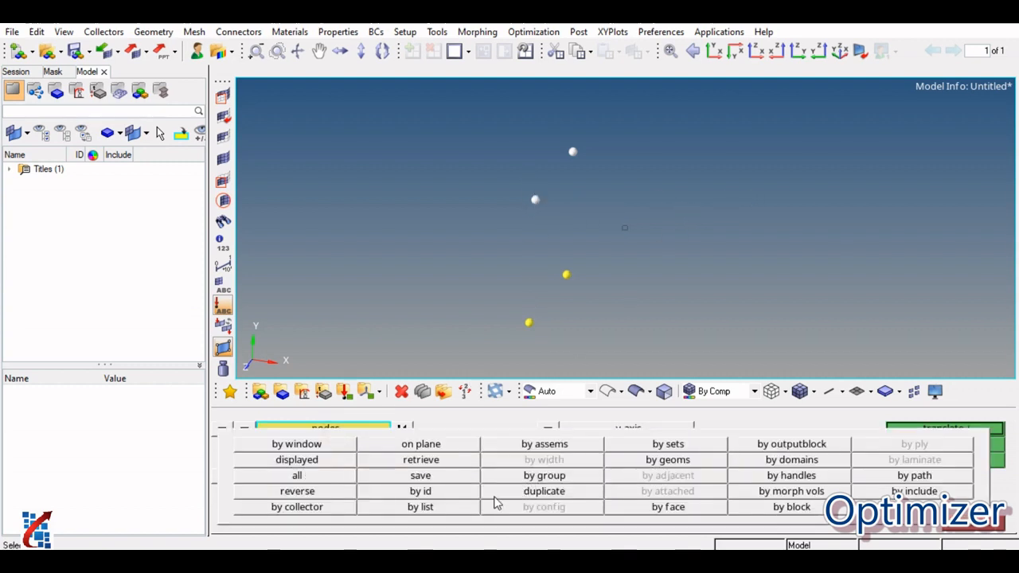
left_click(542, 489)
left_click(549, 429)
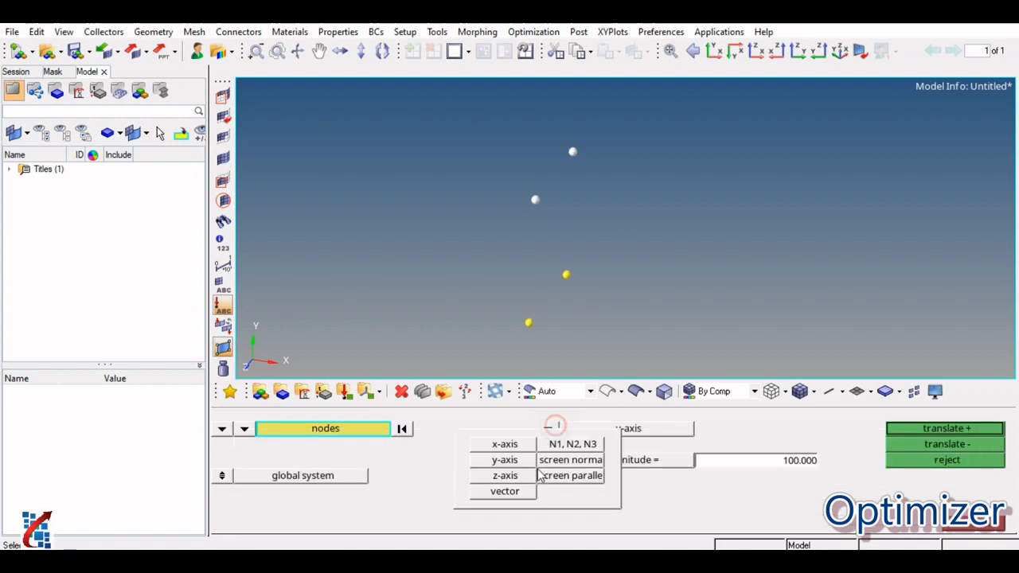
left_click(505, 444)
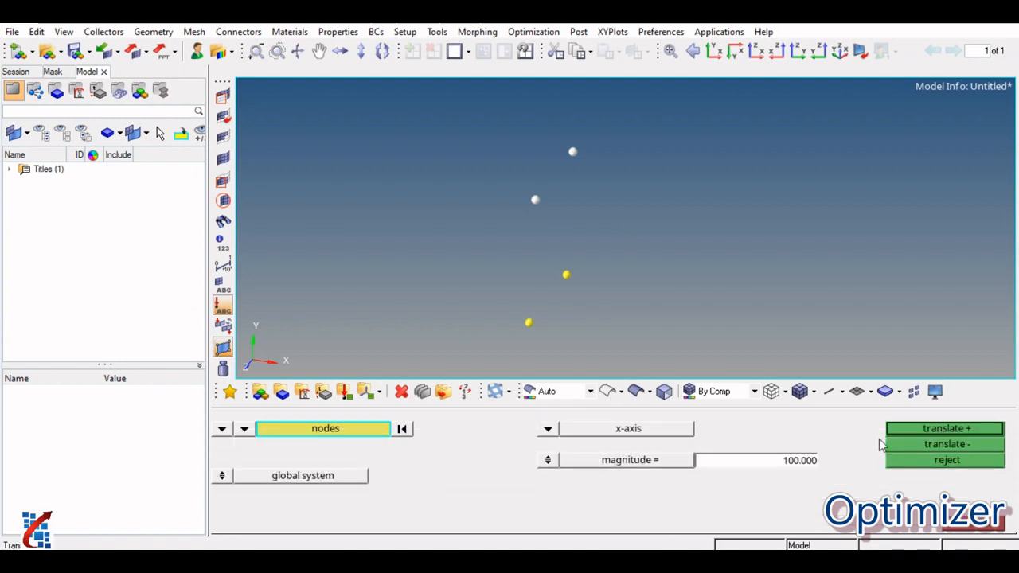
left_click(922, 430)
left_click_drag(594, 208, 544, 324, "ctrl")
left_click_drag(726, 171, 770, 195, "ctrl")
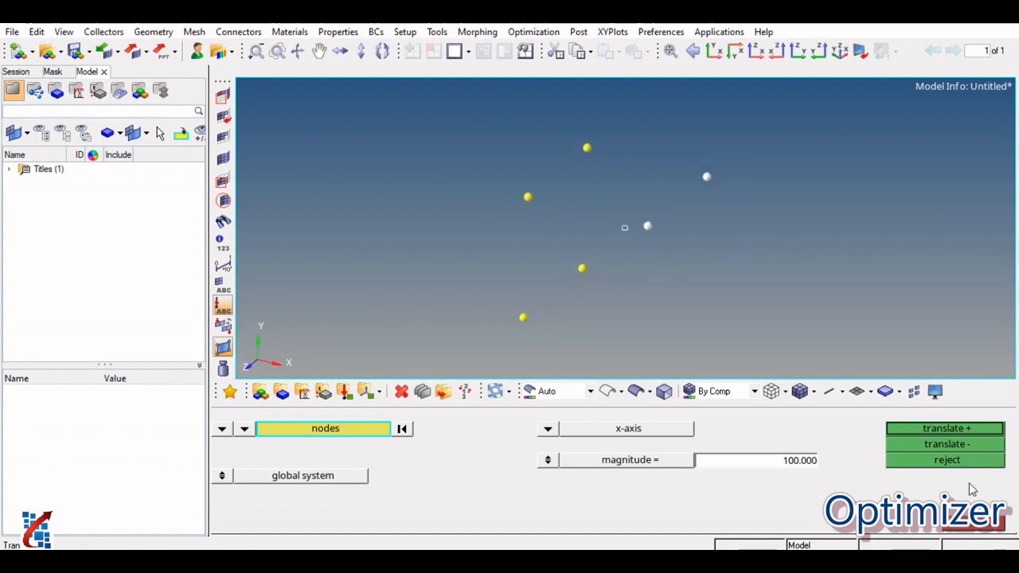
Leave the Translate tool and create a straight line from the lower front node to the upper front node using Linear Nodes
left_click(967, 523)
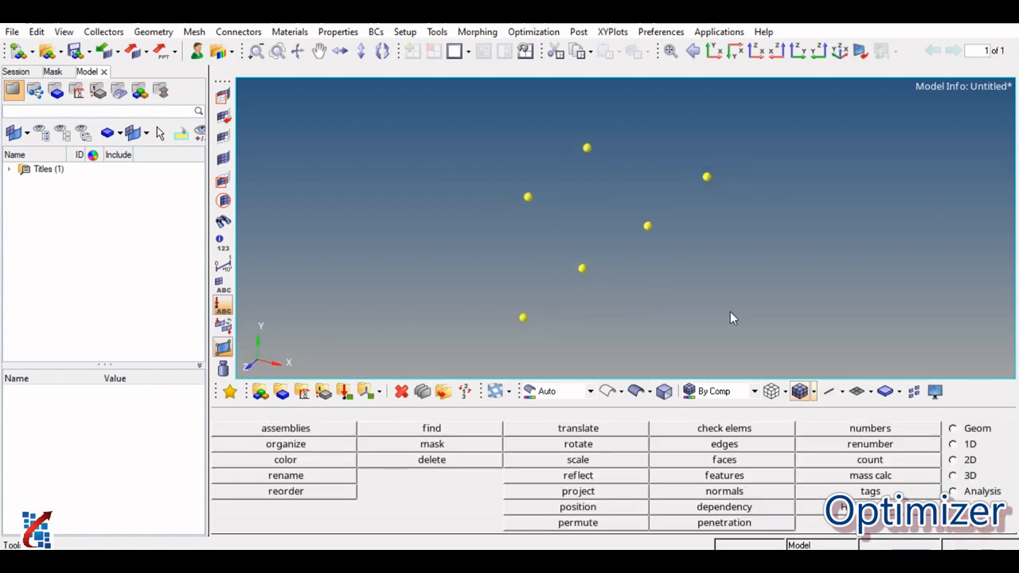
left_click(963, 430)
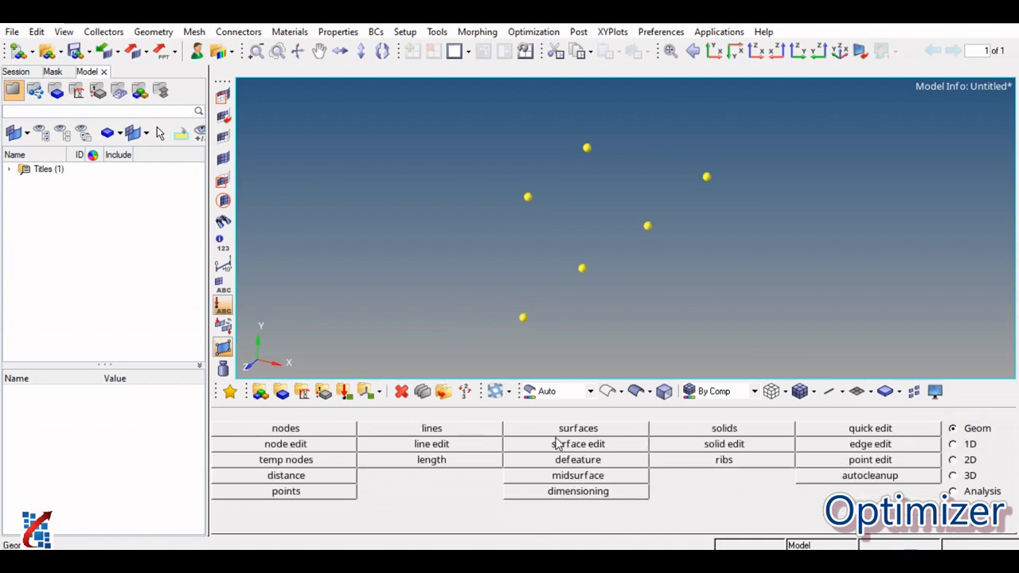
left_click(458, 430)
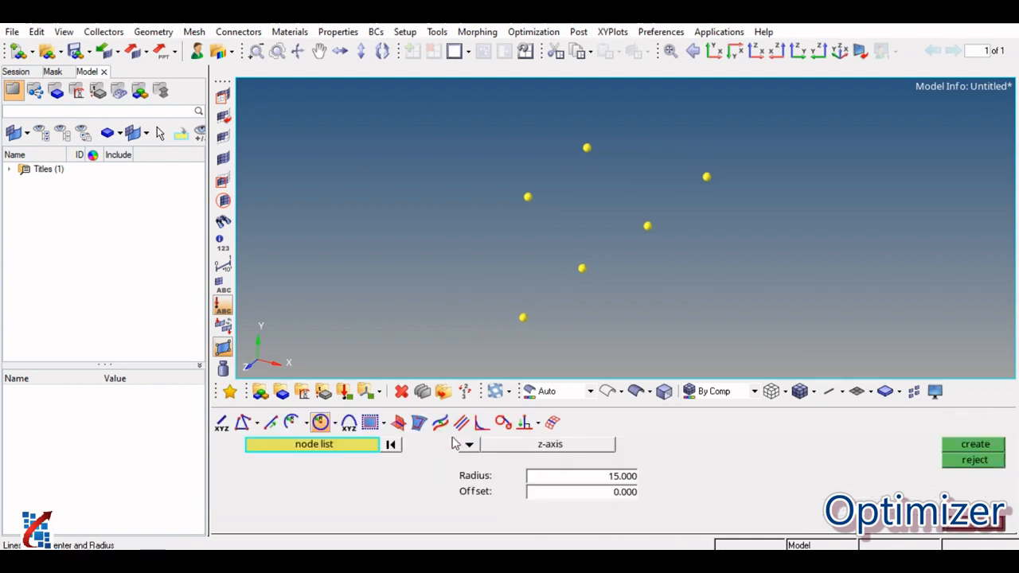
left_click(243, 423)
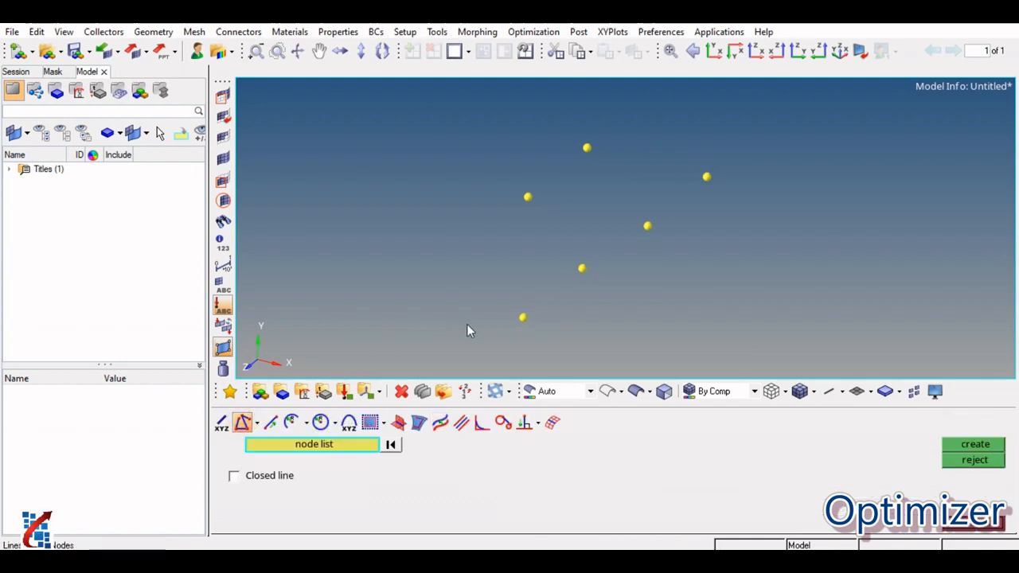
left_click(522, 317)
left_click(526, 198)
middle_click(525, 198)
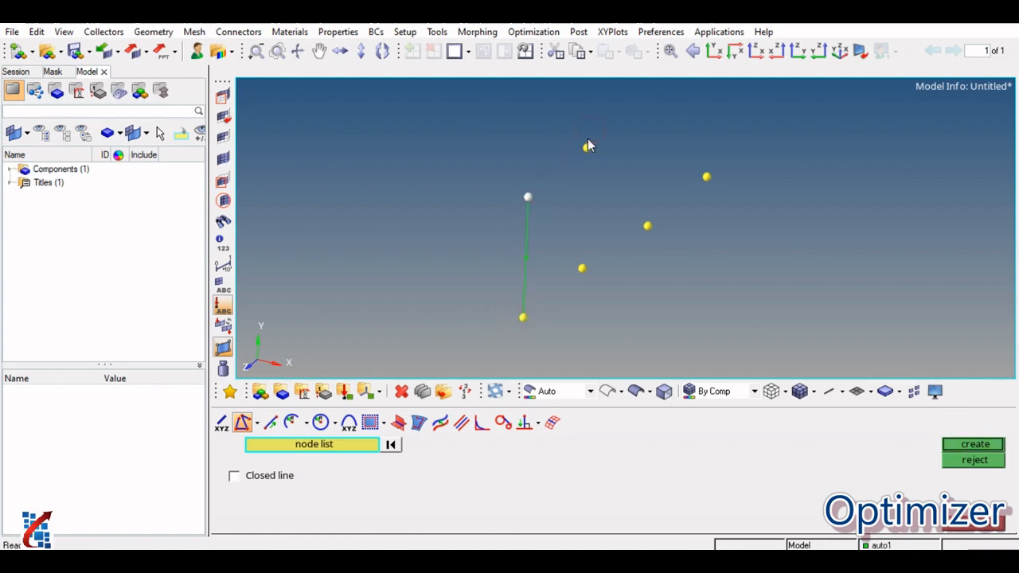
Create the four lines outlining the upper horizontal square by joining its corner nodes in sequence
left_click(587, 147)
middle_click(595, 148)
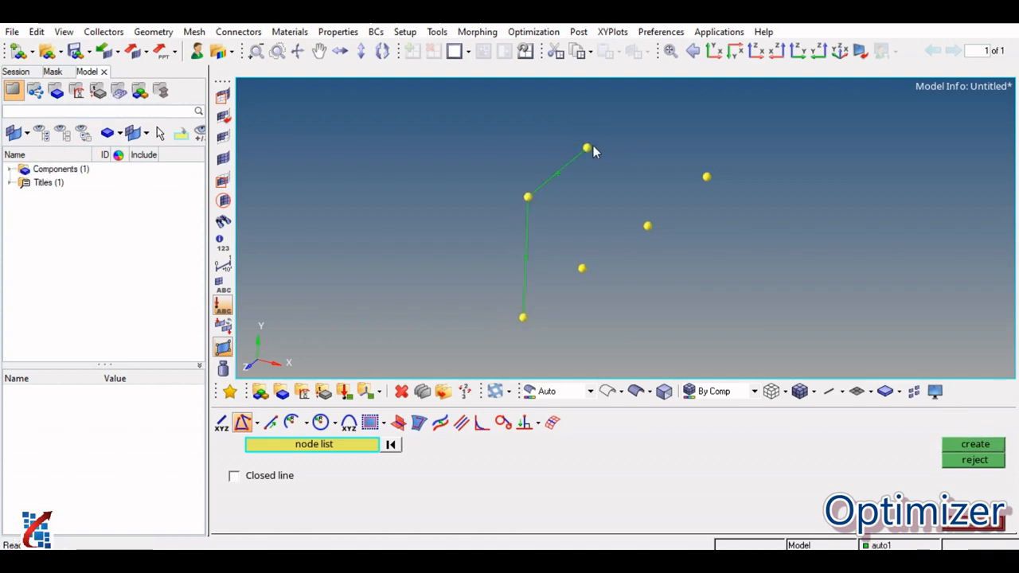
left_click(705, 177)
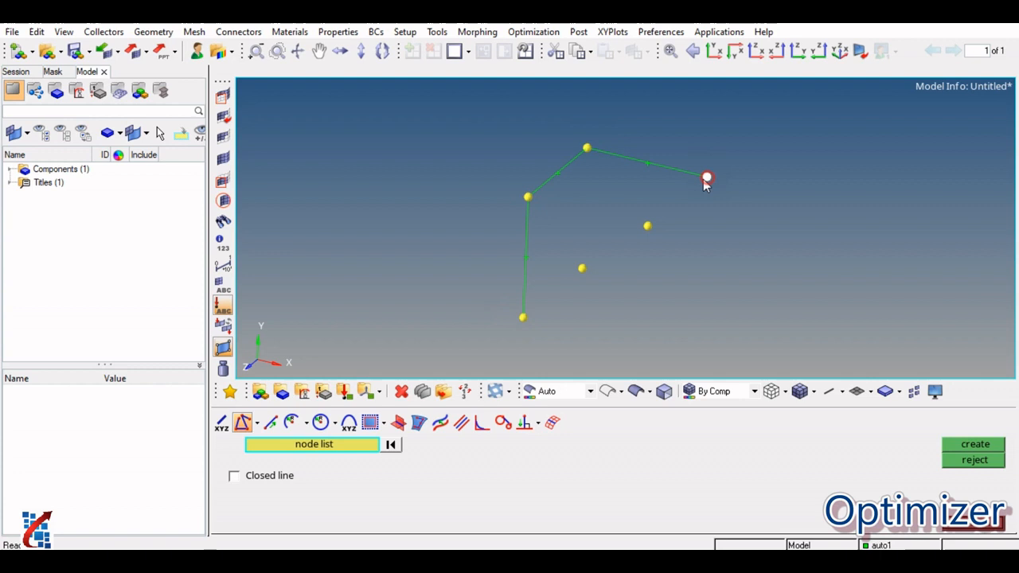
left_click(653, 228)
left_click(529, 199)
middle_click(553, 257)
Complete the vertical square's outline with a line between the two lower nodes and another up to the upper rear node
left_click(582, 268)
left_click(522, 317)
left_click(583, 268)
left_click(588, 150)
middle_click(641, 250)
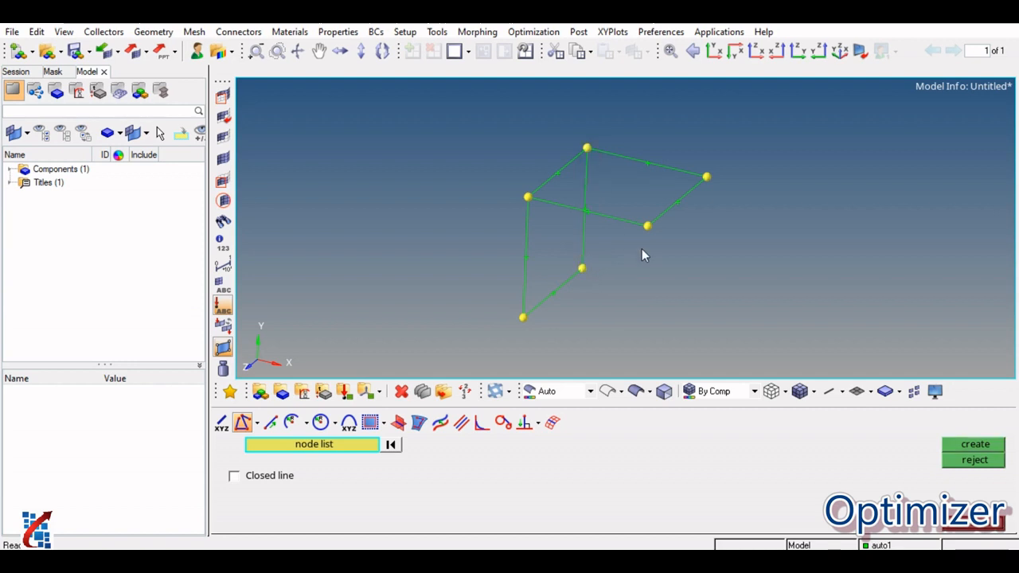
Create a ruled surface over the vertical square, with its front and lower lines as one list and its rear line as the other
left_click(973, 526)
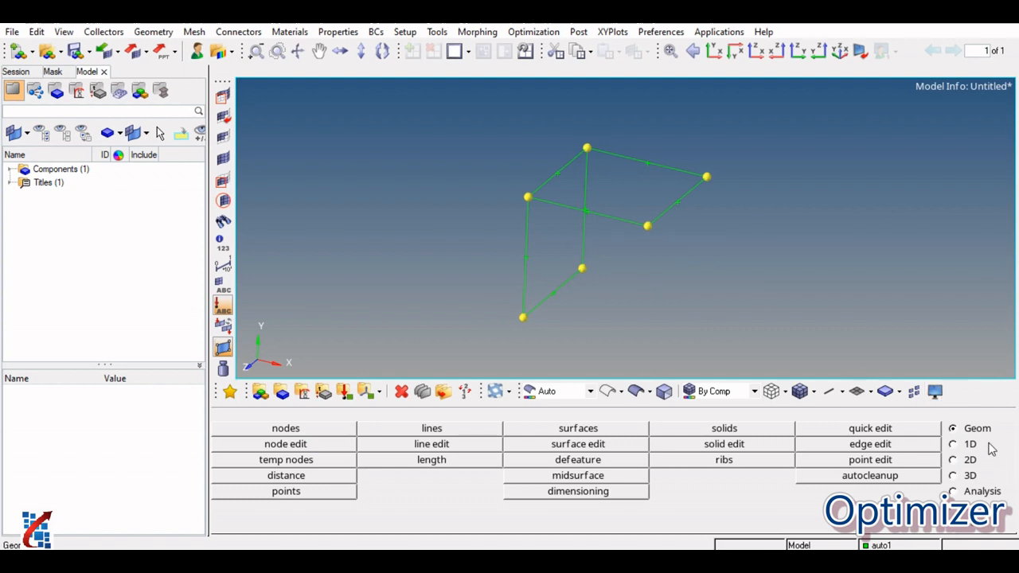
left_click(555, 430)
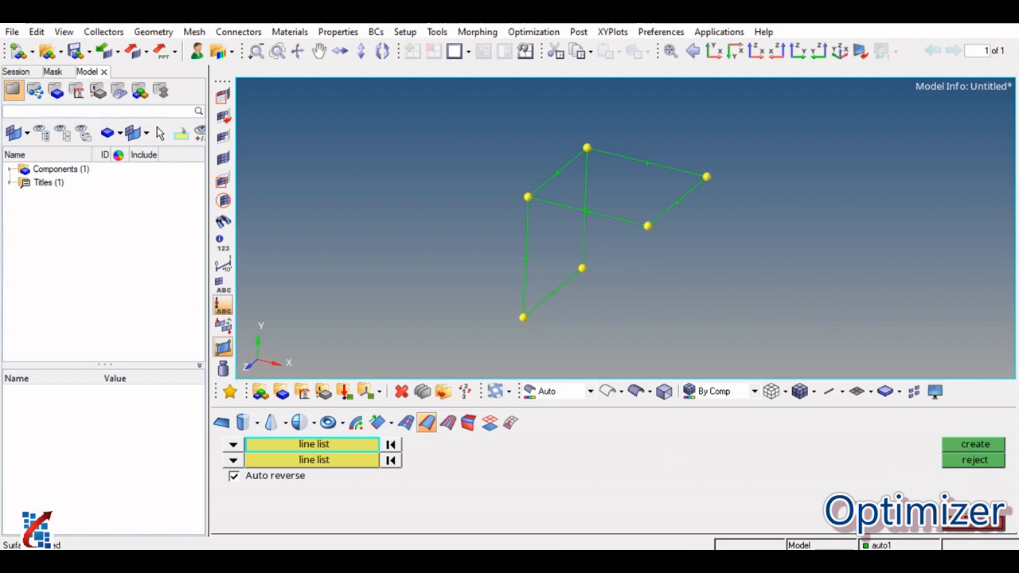
left_click(972, 532)
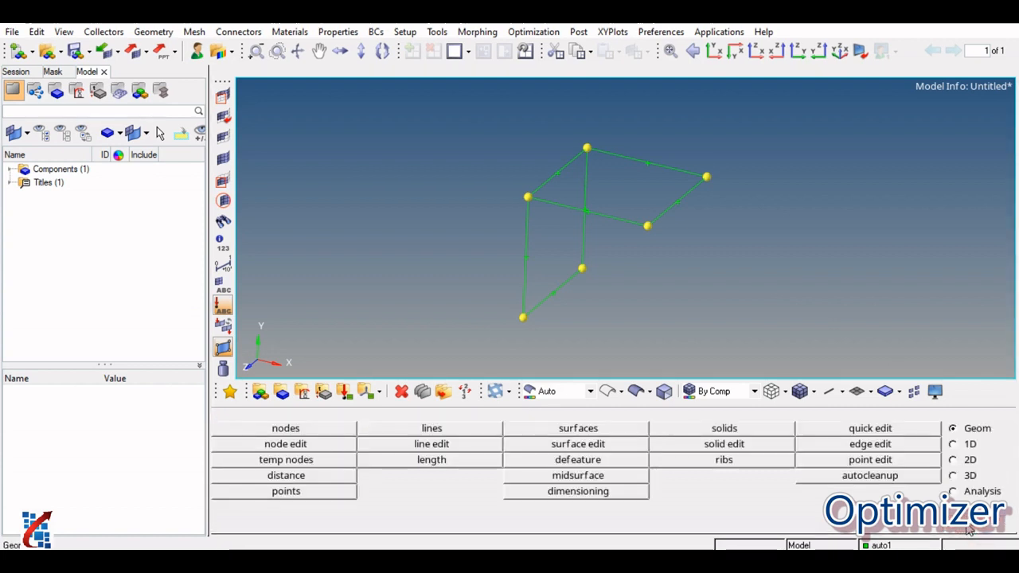
left_click(589, 433)
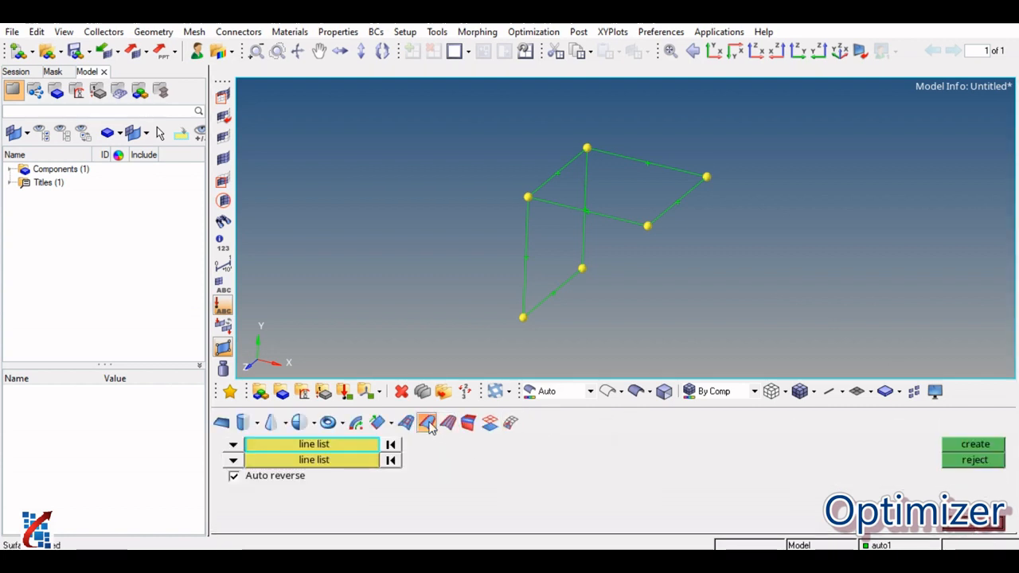
left_click(541, 302)
left_click(524, 279)
middle_click(434, 342)
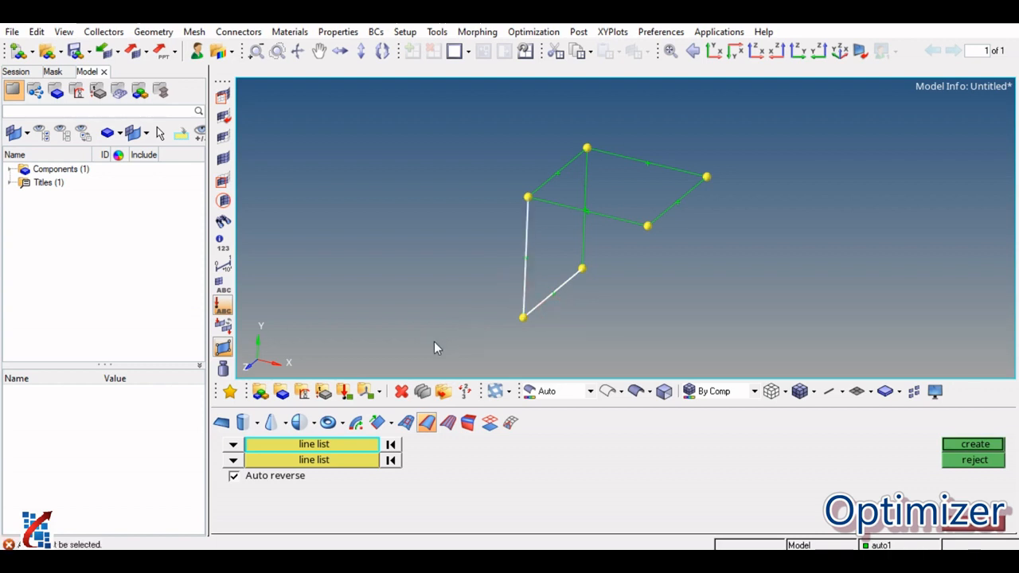
left_click(580, 248)
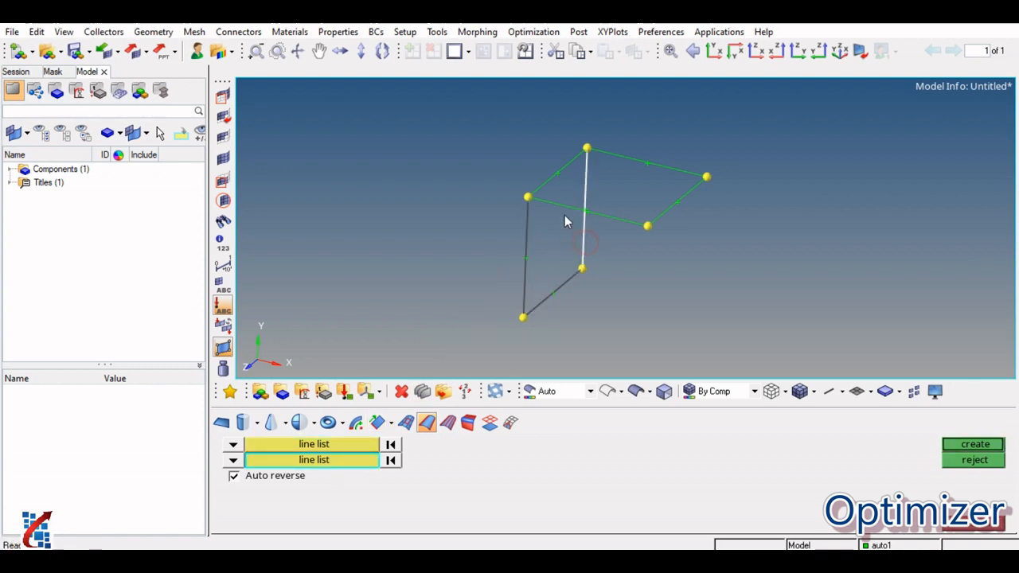
middle_click(550, 180)
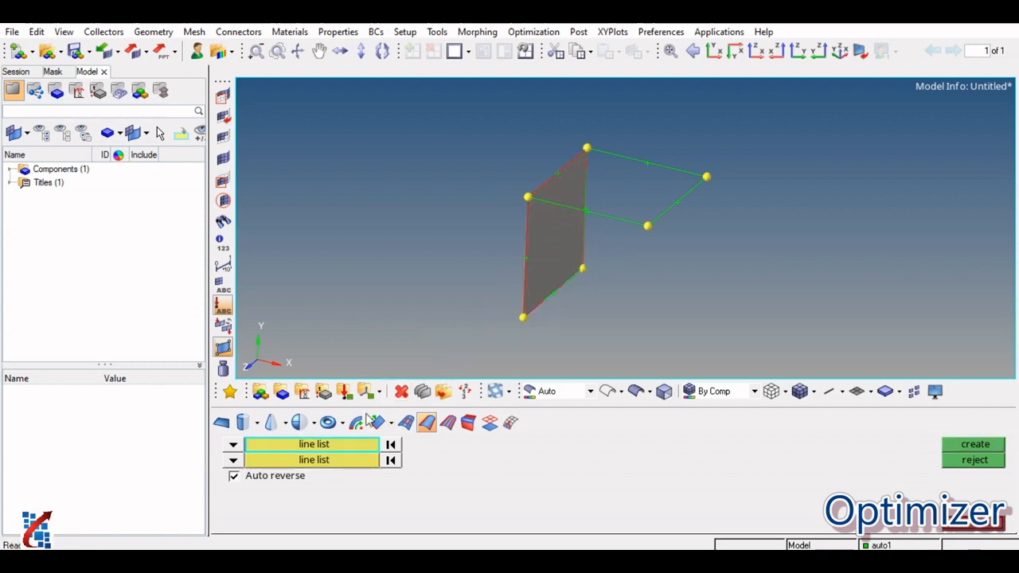
left_click(596, 215)
left_click(554, 178)
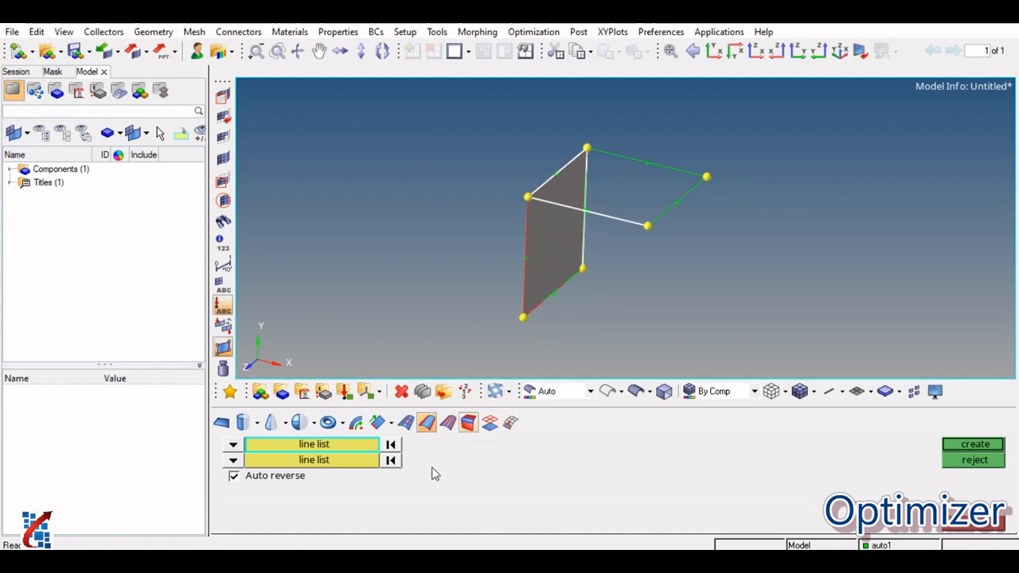
left_click(390, 460)
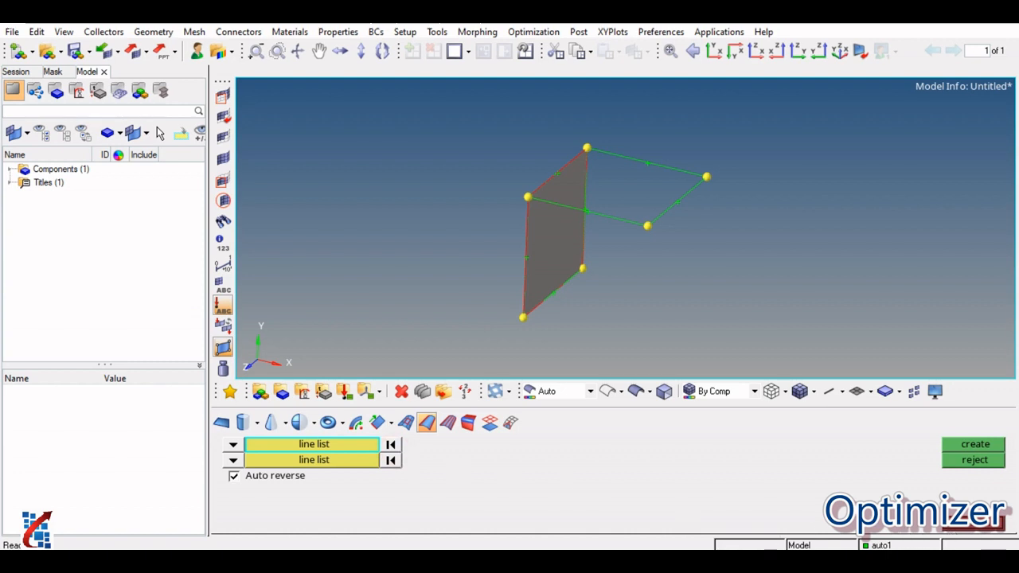
Leave surface creation and create another straight line between the two nodes on the edge shared by both squares
left_click(973, 532)
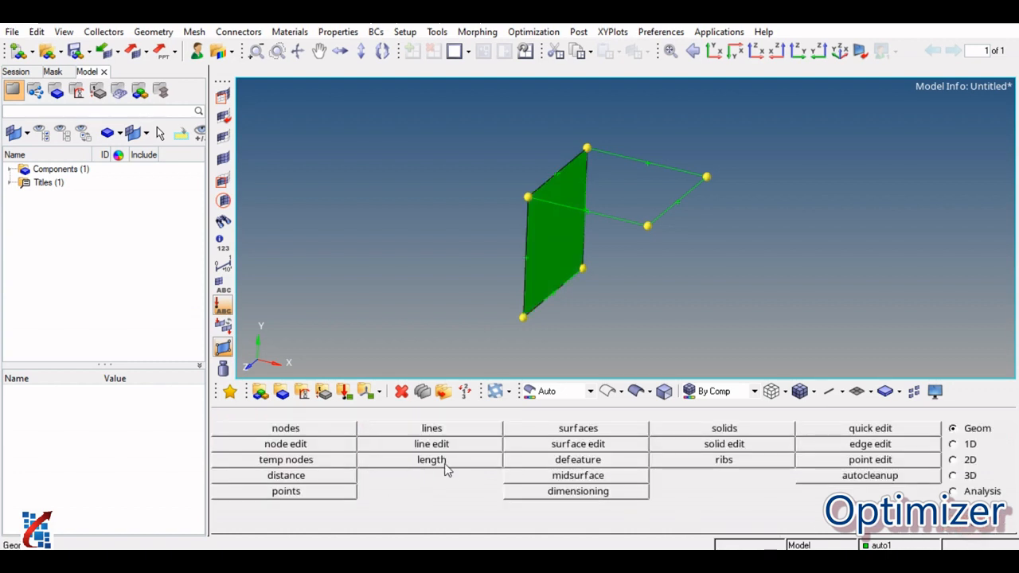
left_click(398, 425)
left_click(527, 196)
left_click(587, 148)
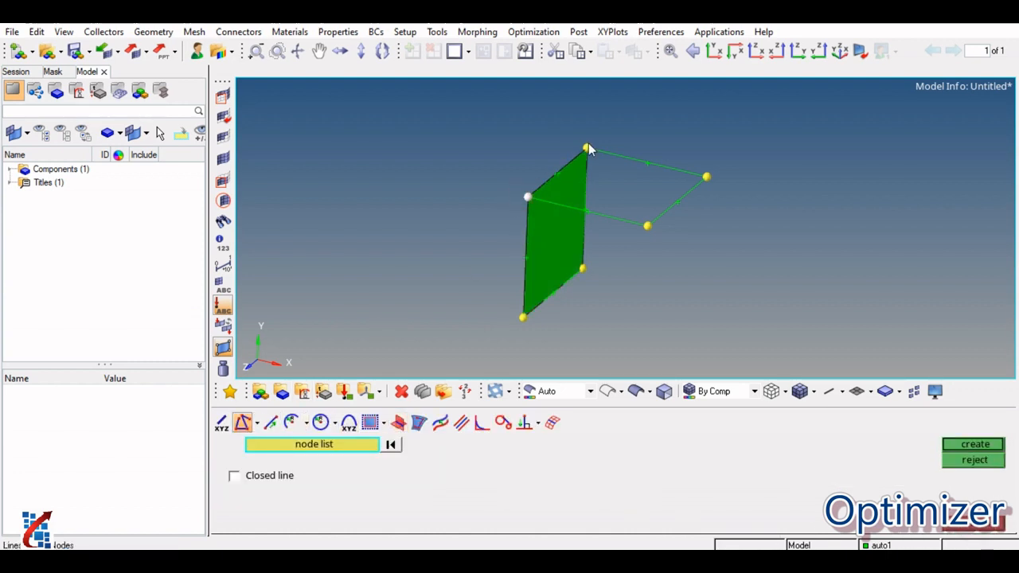
left_click(973, 445)
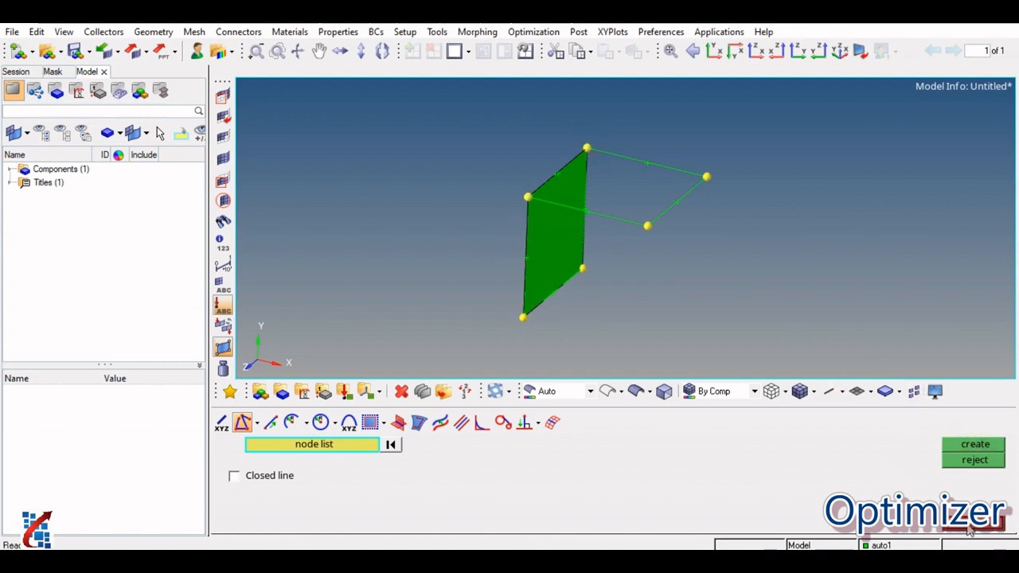
Create a ruled surface over the upper horizontal square from its edge lines and inspect the resulting angled part
left_click(973, 532)
left_click(542, 433)
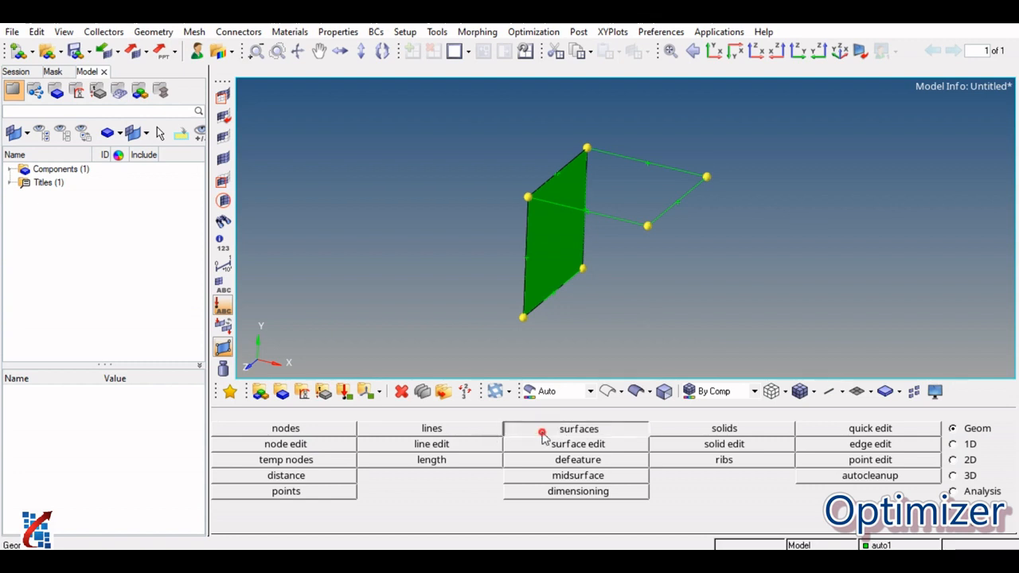
left_click(578, 235)
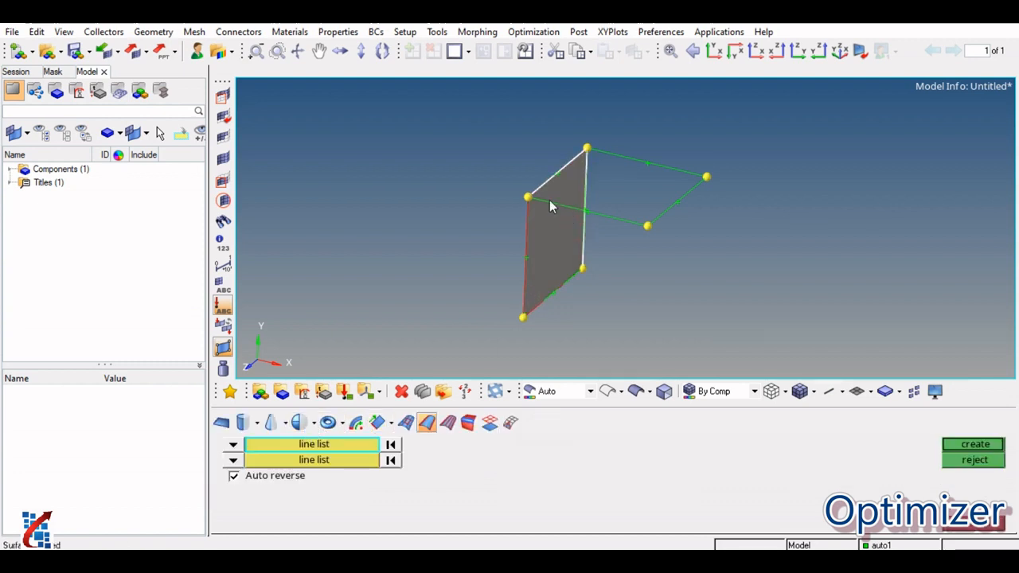
left_click(609, 211)
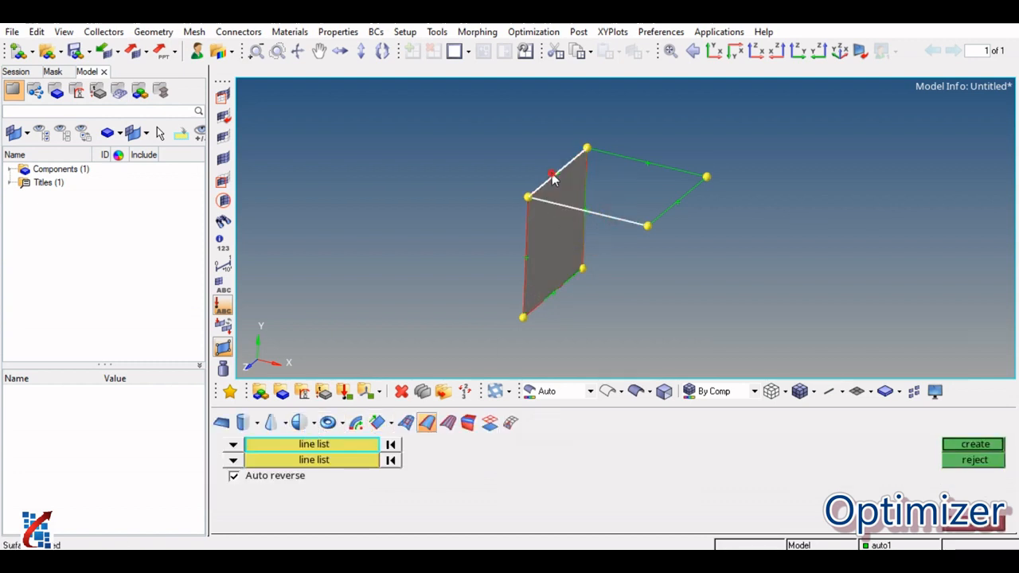
left_click(327, 461)
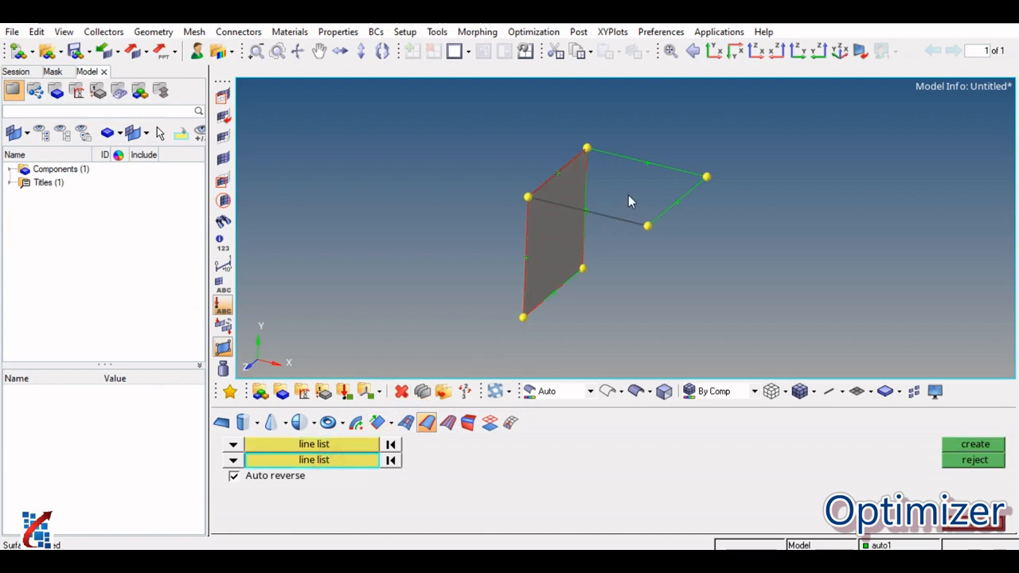
left_click(649, 164)
left_click(676, 202)
left_click(971, 444)
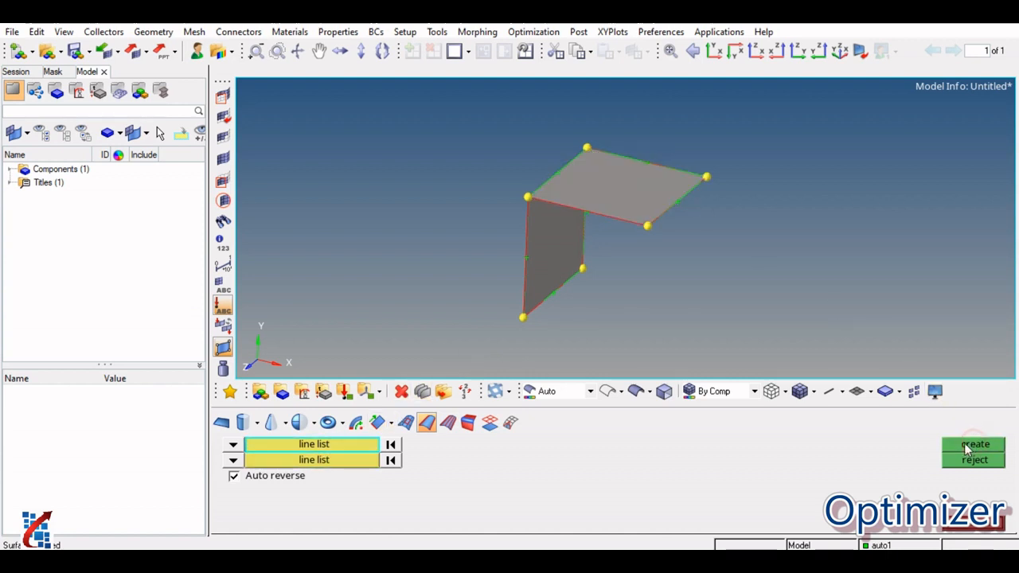
mouse_move(637, 263)
left_mouse_down("ctrl")
mouse_move(527, 189)
mouse_move(614, 195)
mouse_move(654, 283)
mouse_move(579, 245)
left_mouse_up("ctrl")
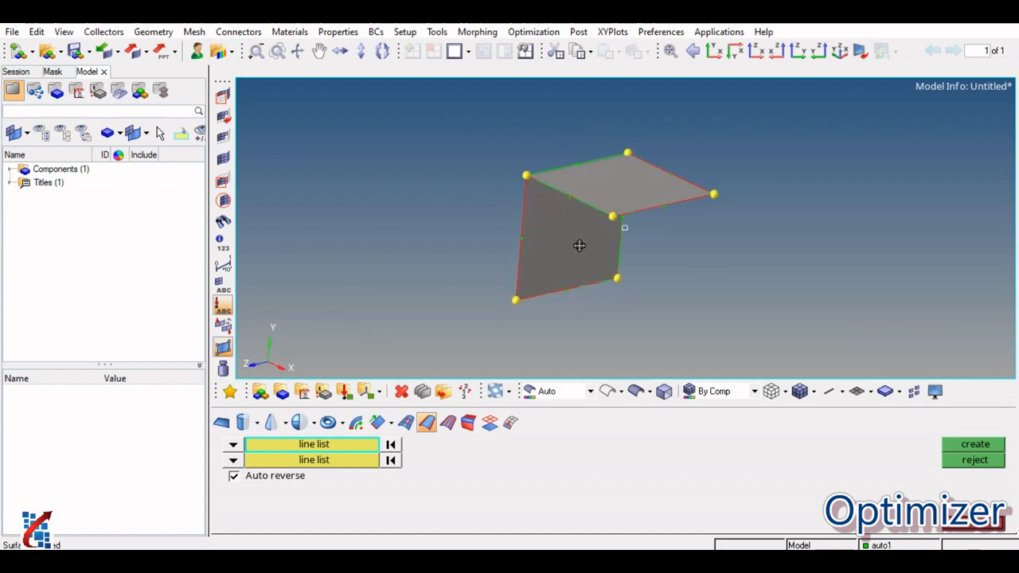